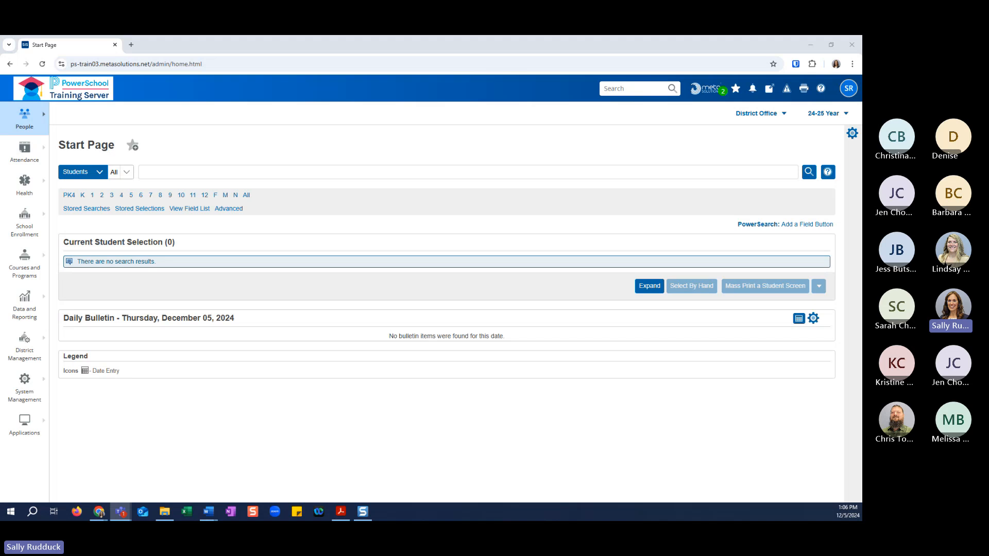
Open the Notifications page from the data settings of System Management.
click(31, 396)
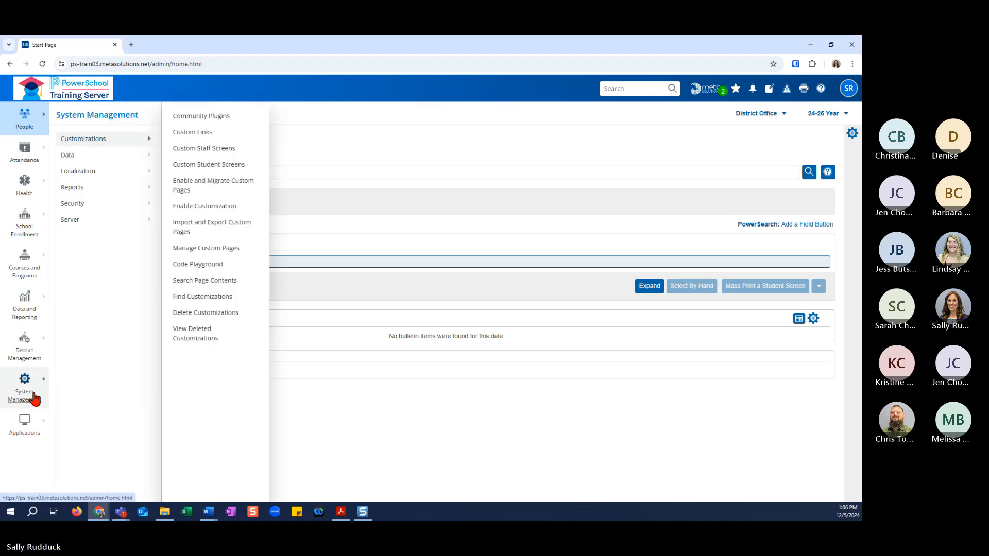
click(78, 158)
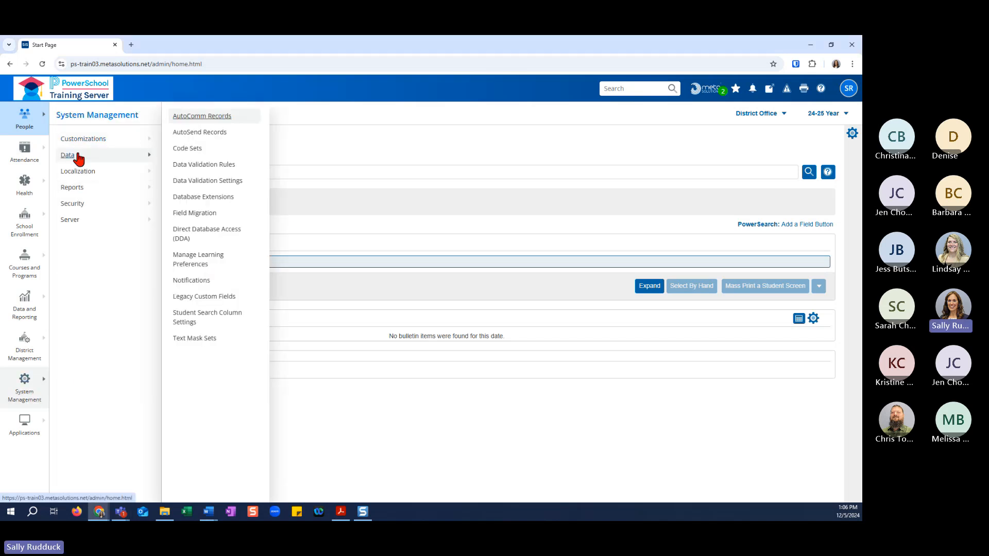
click(180, 285)
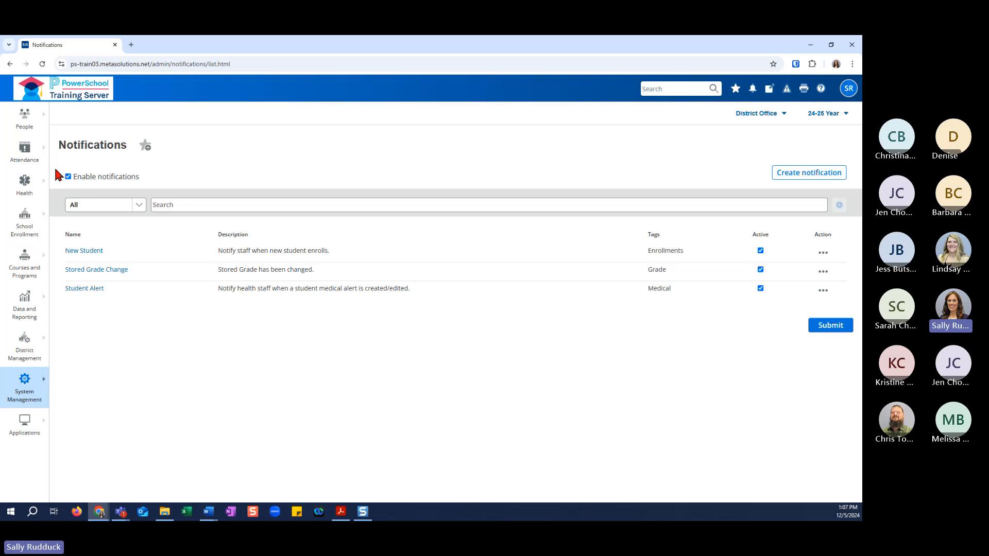
click(68, 175)
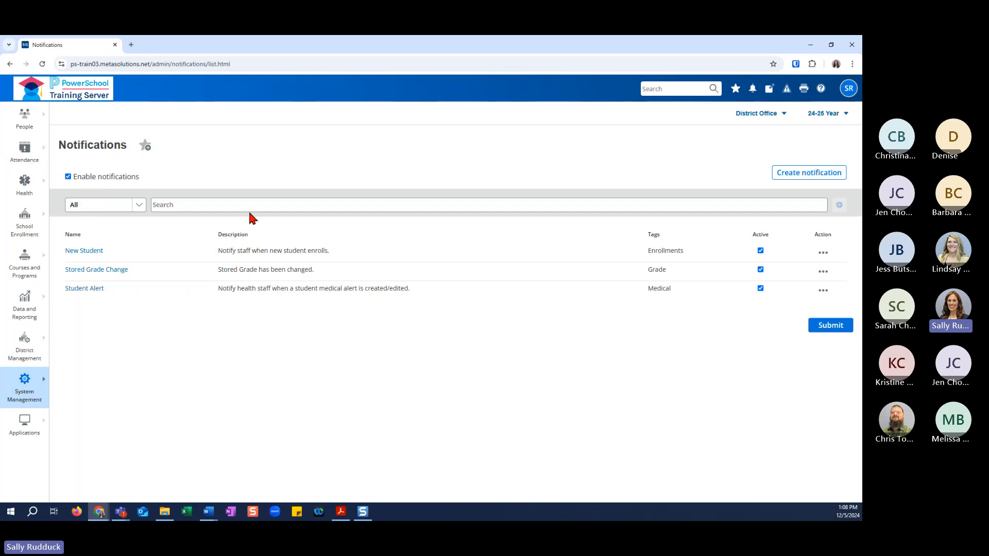
click(138, 206)
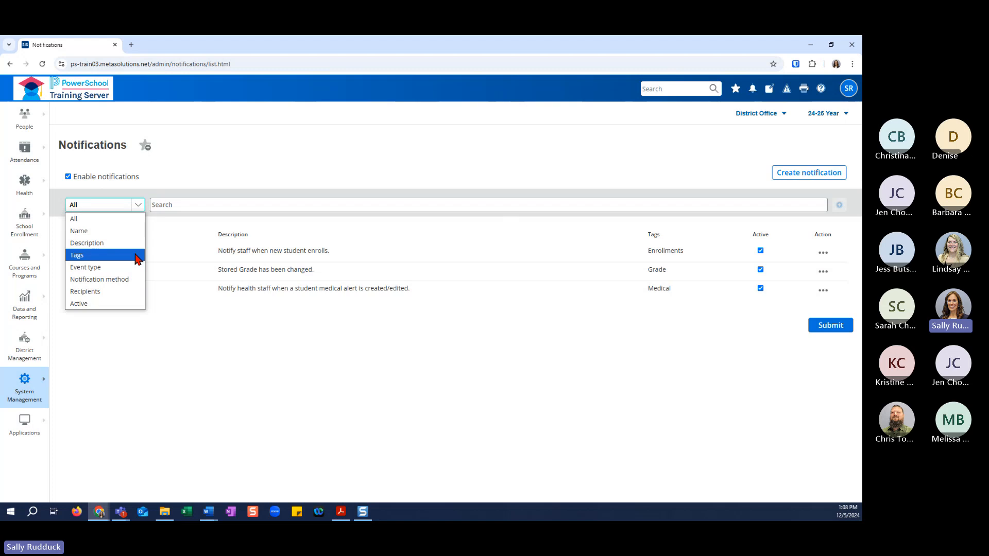
click(137, 255)
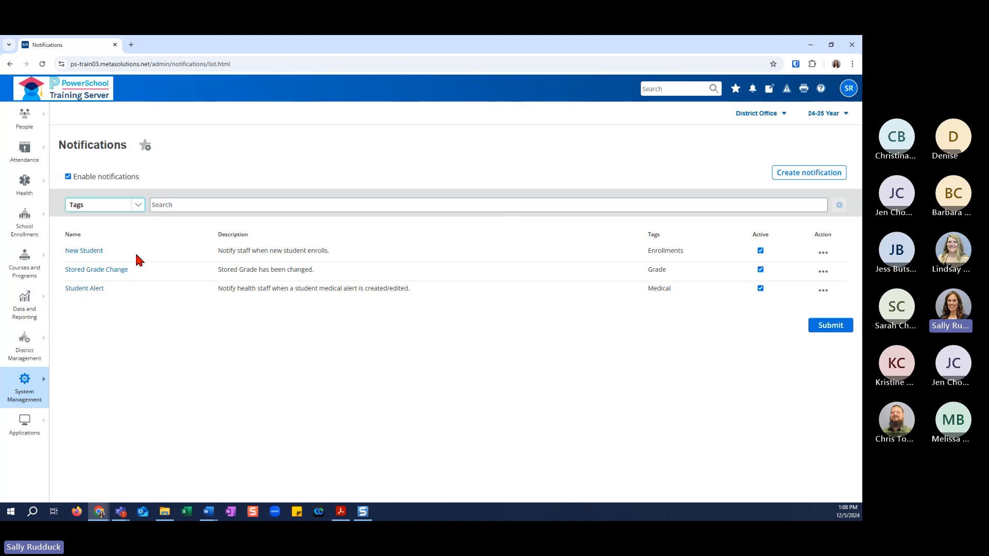
click(213, 206)
click(94, 208)
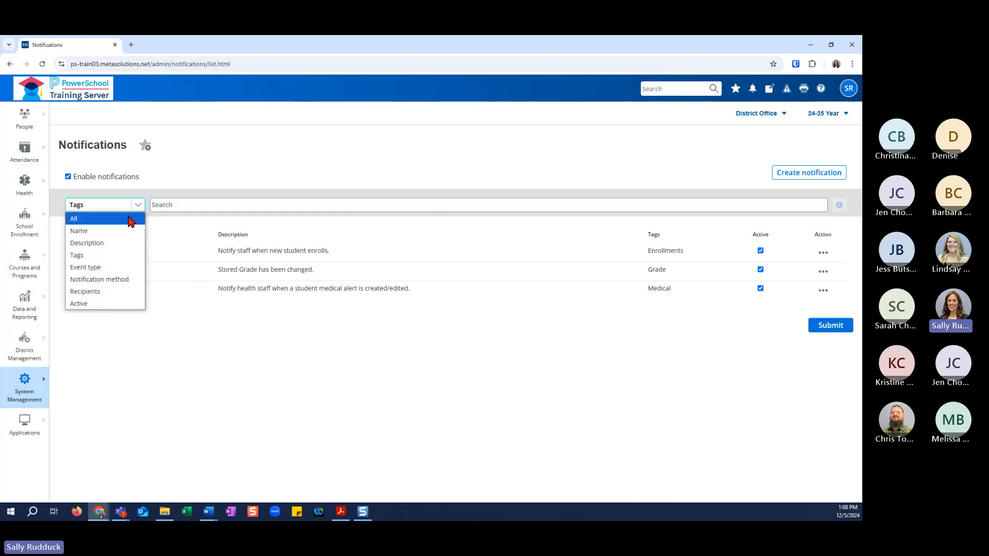
click(208, 204)
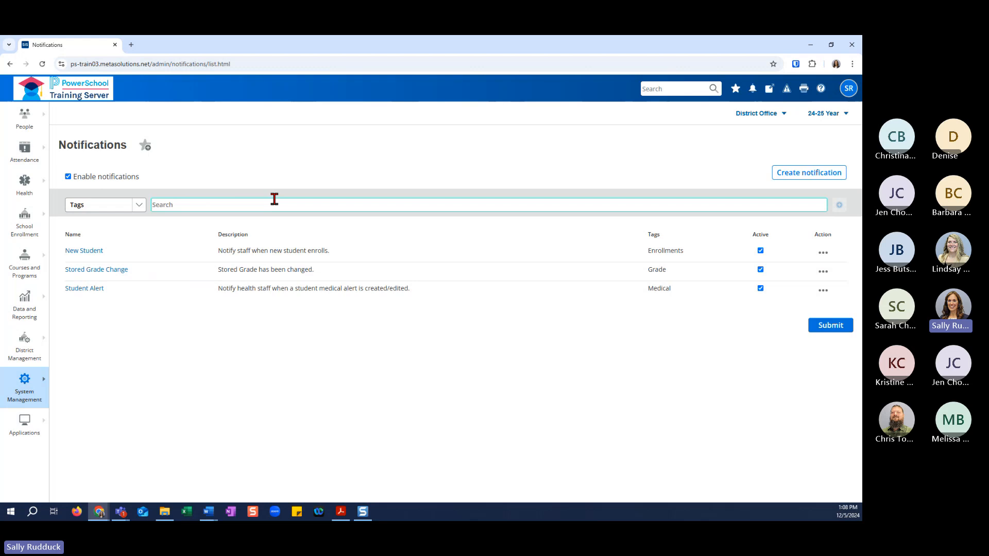
click(138, 205)
click(137, 218)
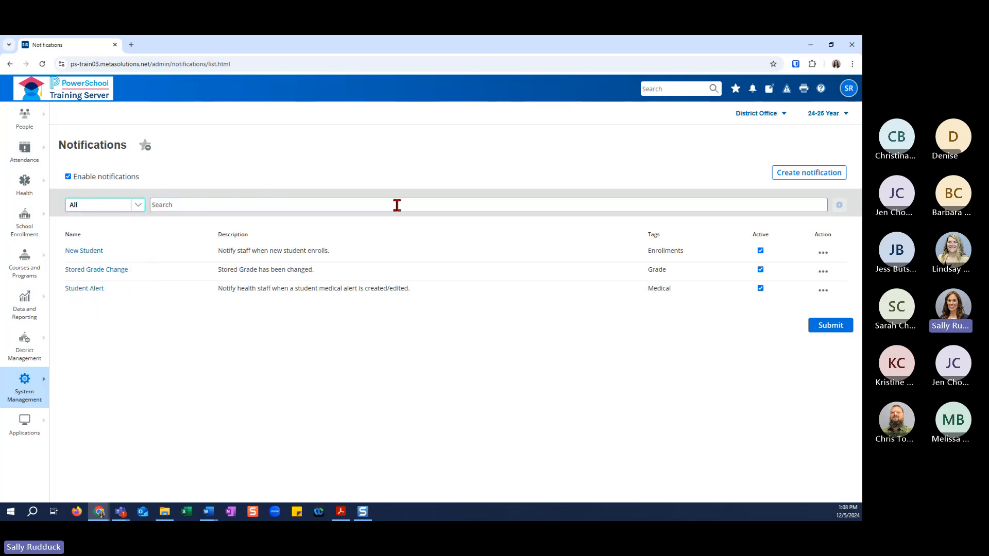
Start a new notification and name it "Course Name Change".
click(828, 176)
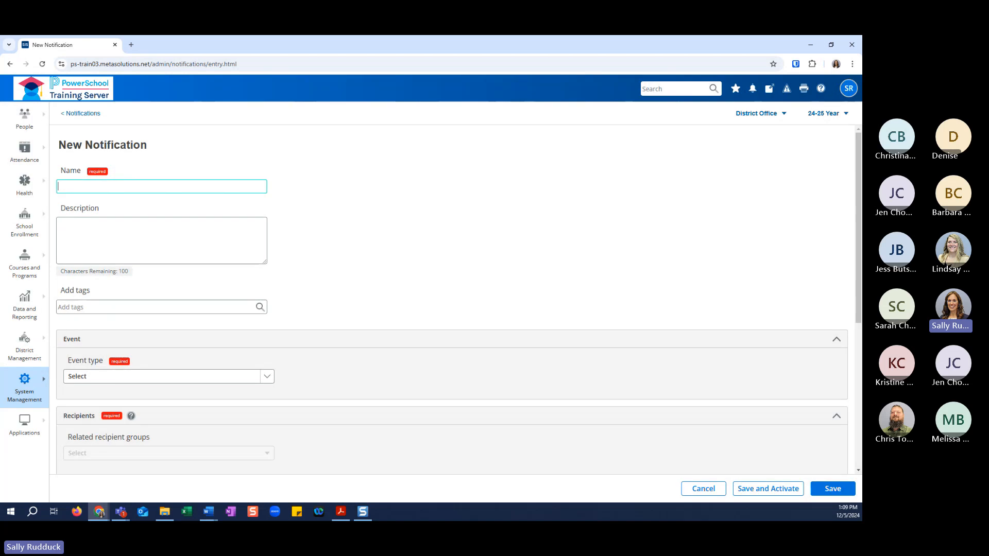
key(alt+Tab)
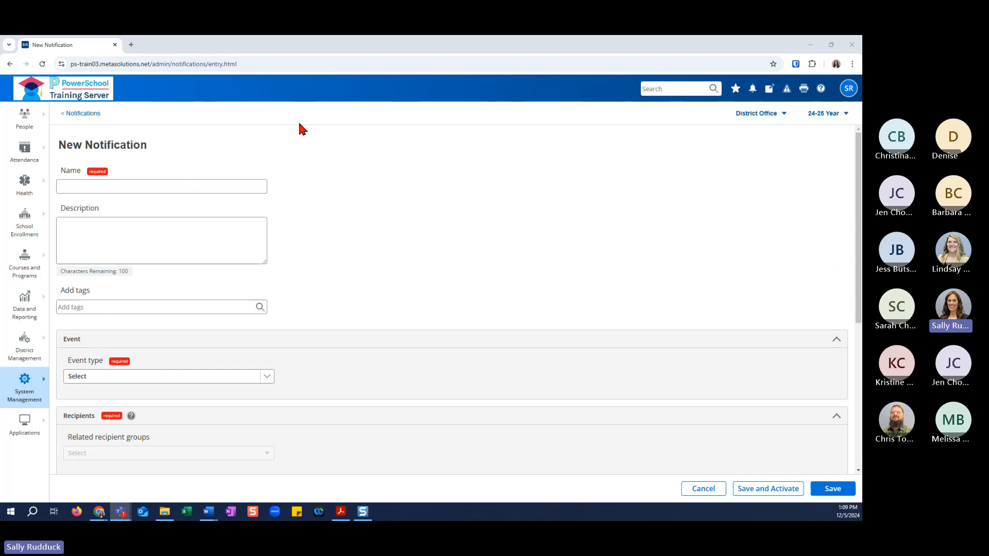
click(173, 185)
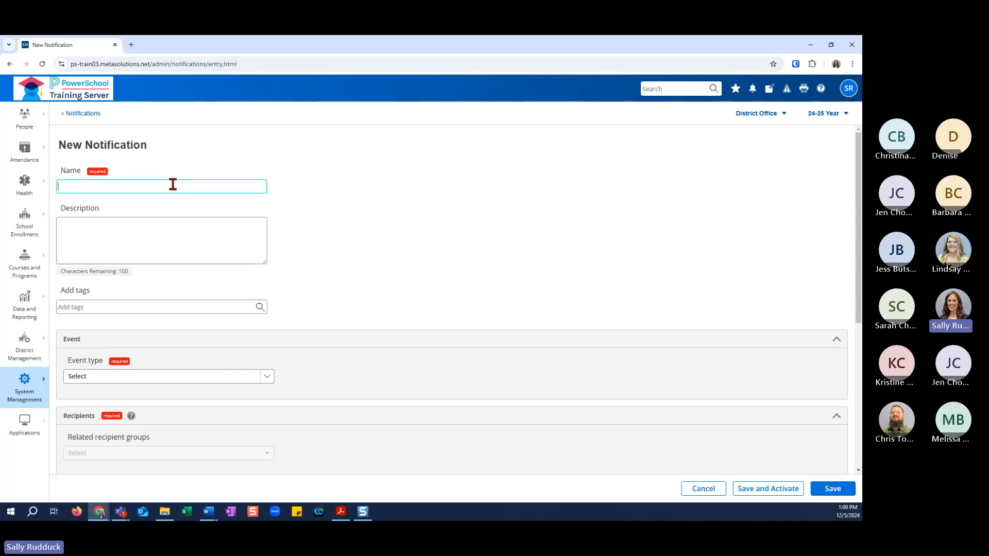
text(Course Name Change)
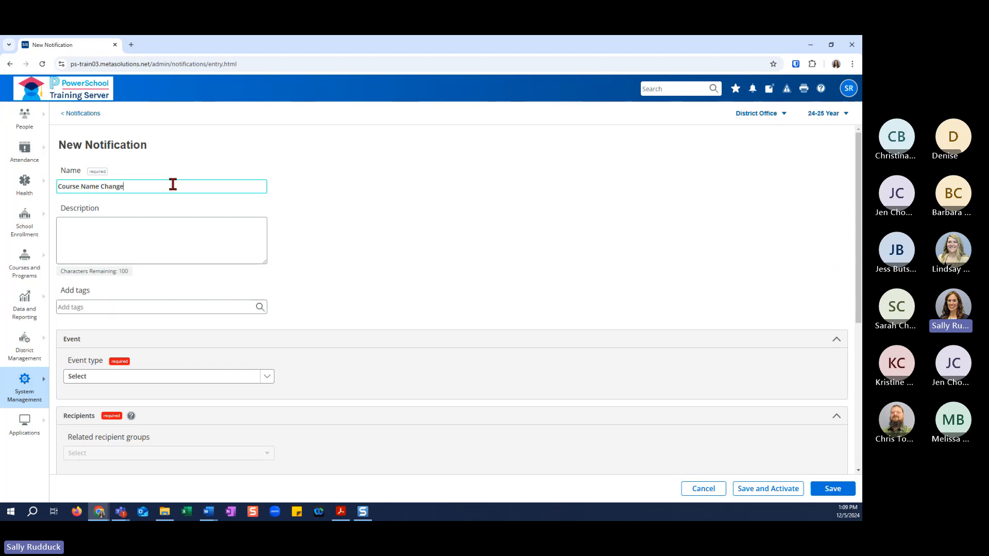
Enter "Course name has been changed." as the notification's description.
click(137, 232)
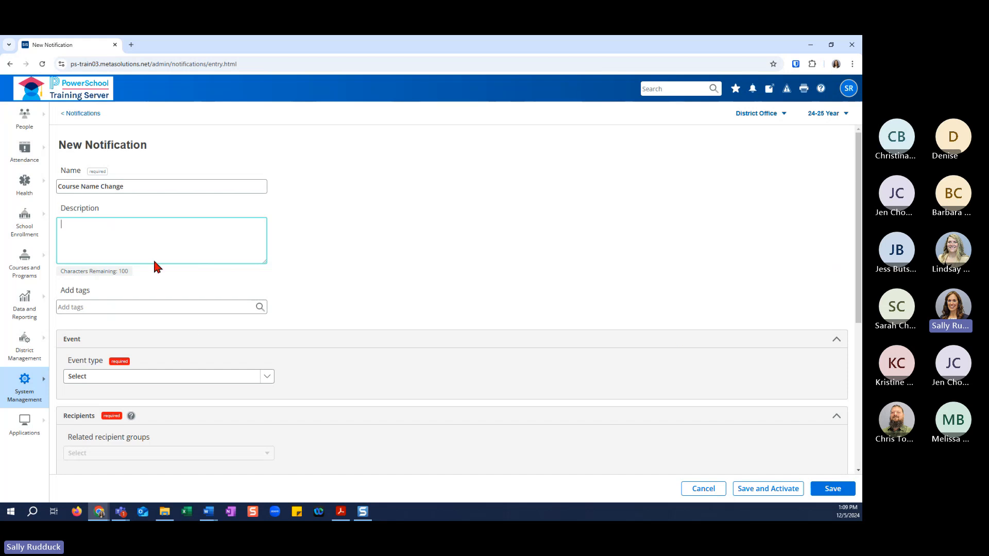
text(Cours)
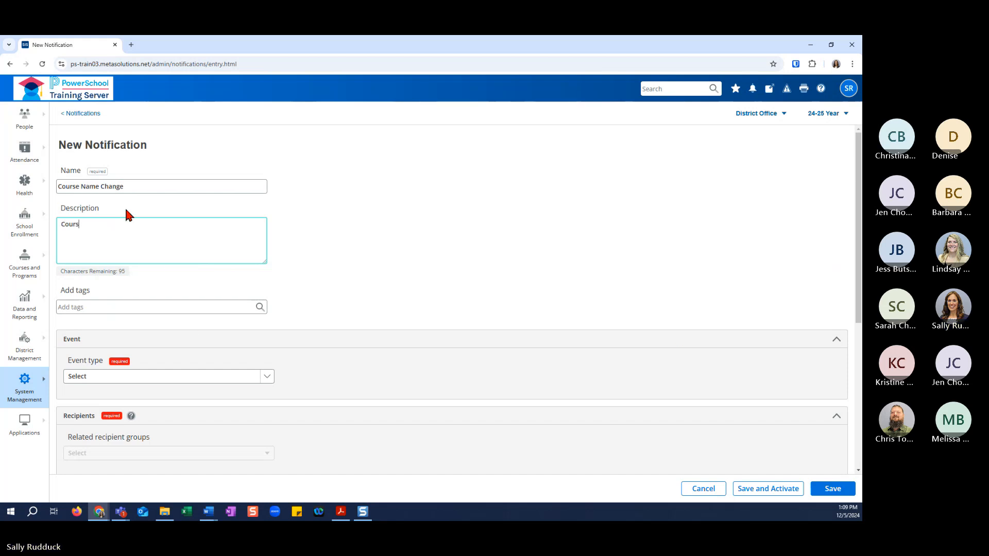
text(e name )
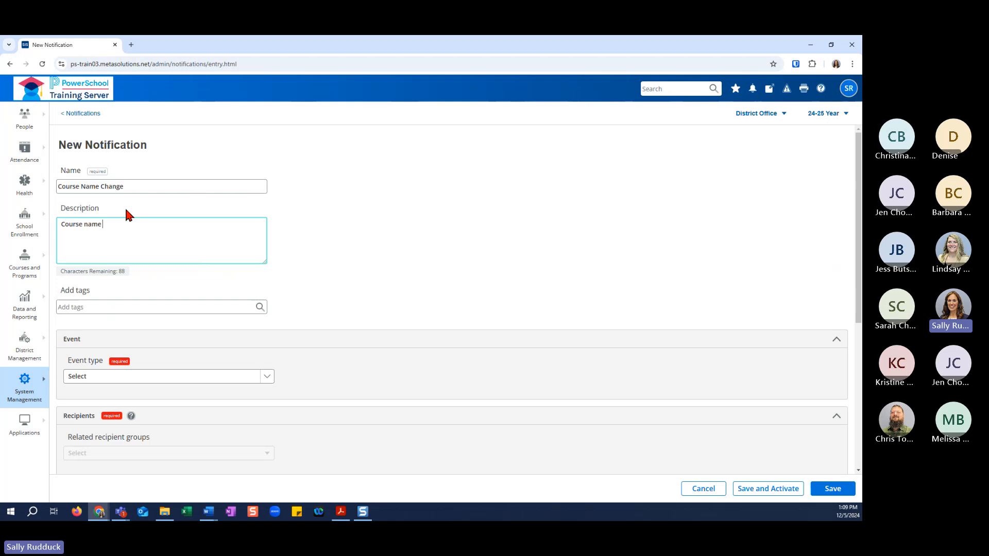
text(has been changed.)
Create a new tag named "Courses" and assign it to the notification.
click(162, 305)
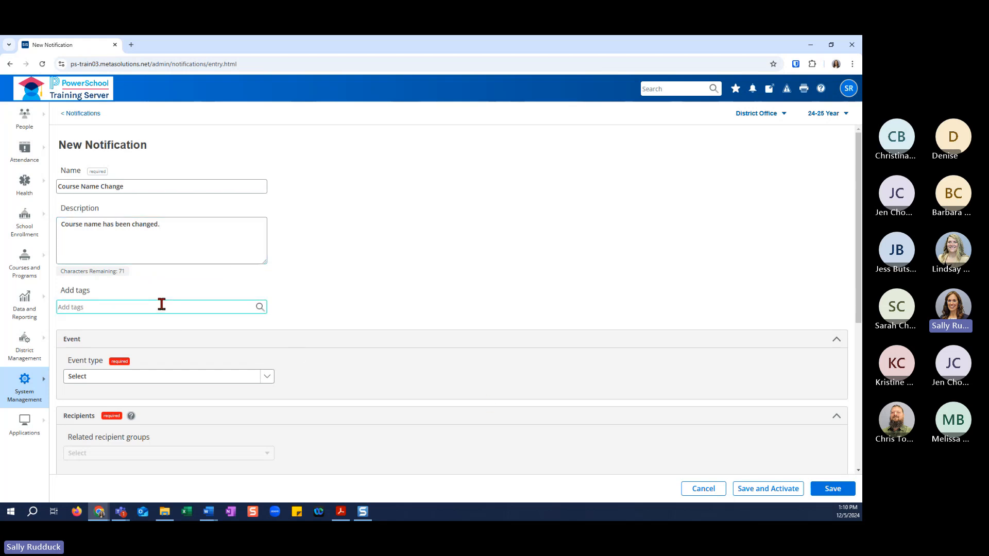
text(Courses)
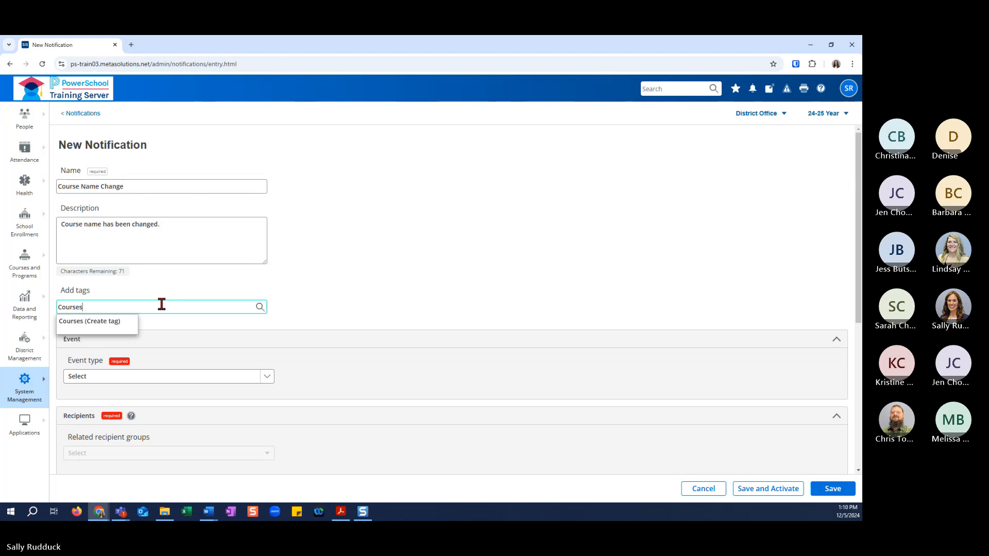
key(BackSpace)
key(BackSpace)
key(BackSpace)
key(BackSpace)
key(BackSpace)
key(BackSpace)
key(BackSpace)
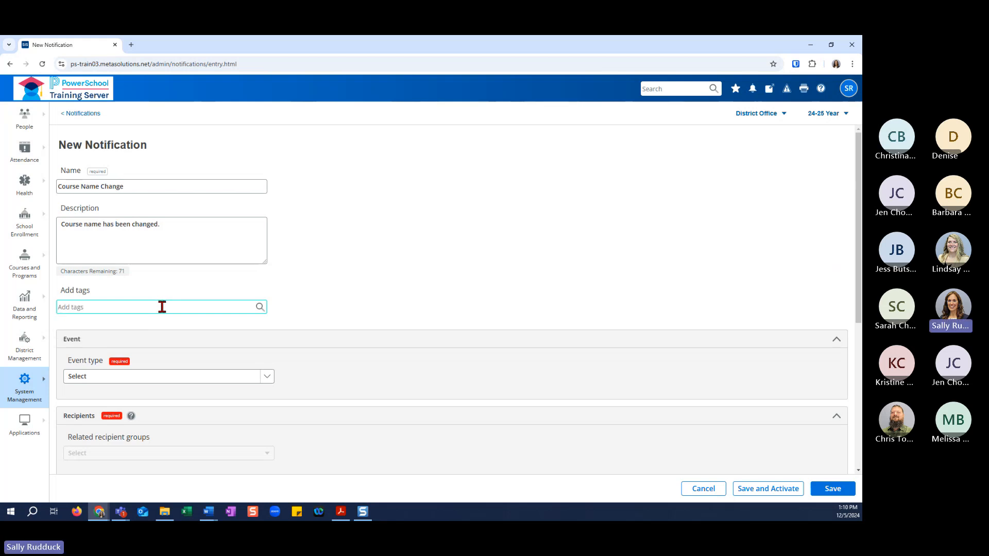
text(Course)
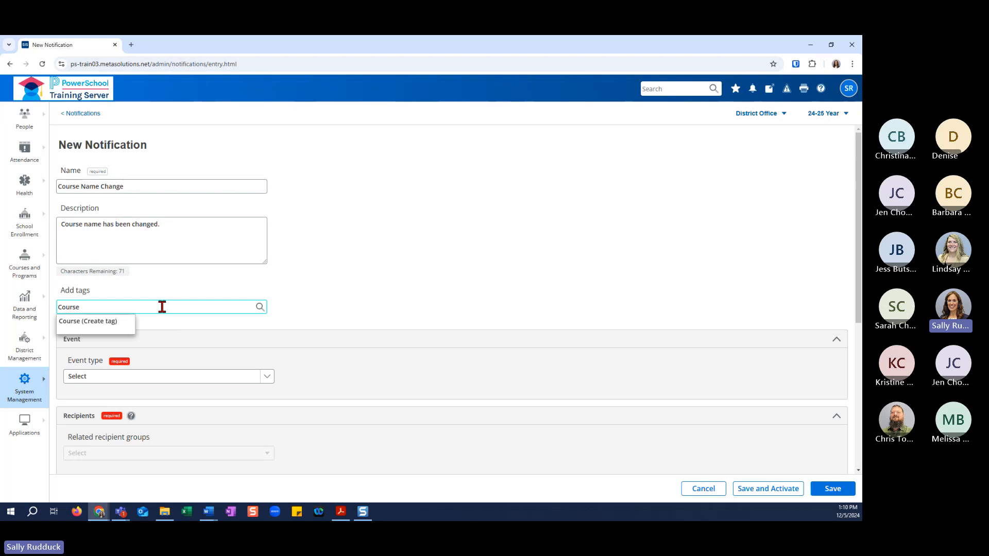
text(s)
click(77, 326)
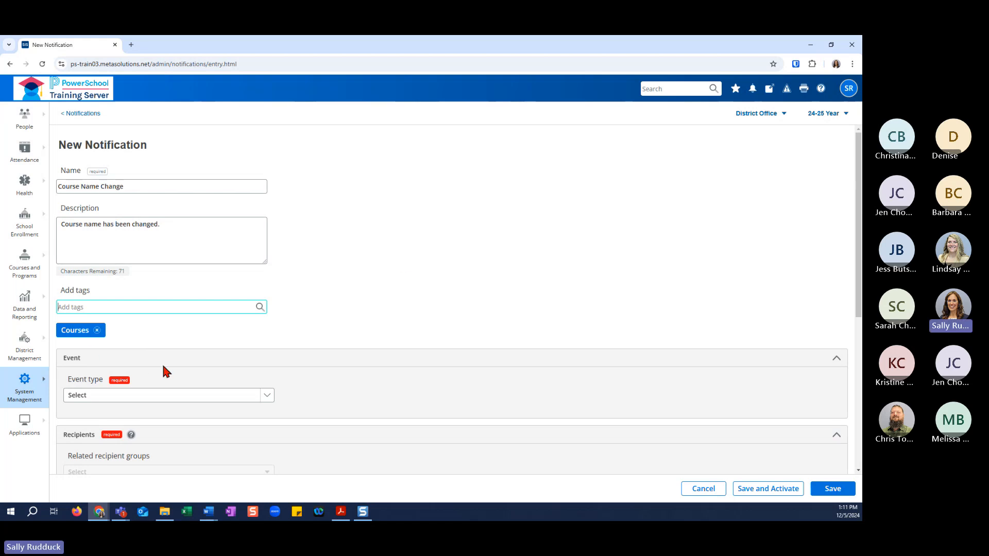
click(212, 396)
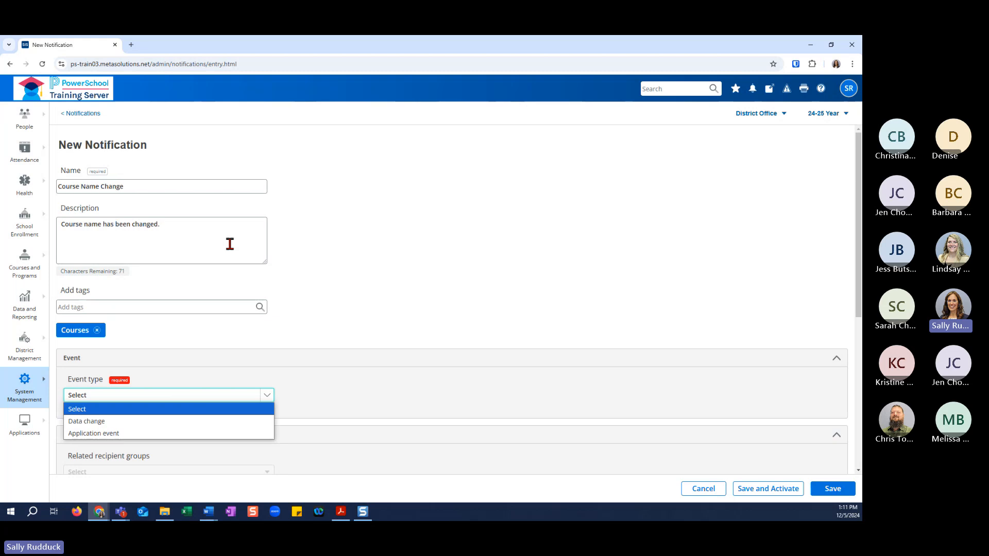
click(126, 422)
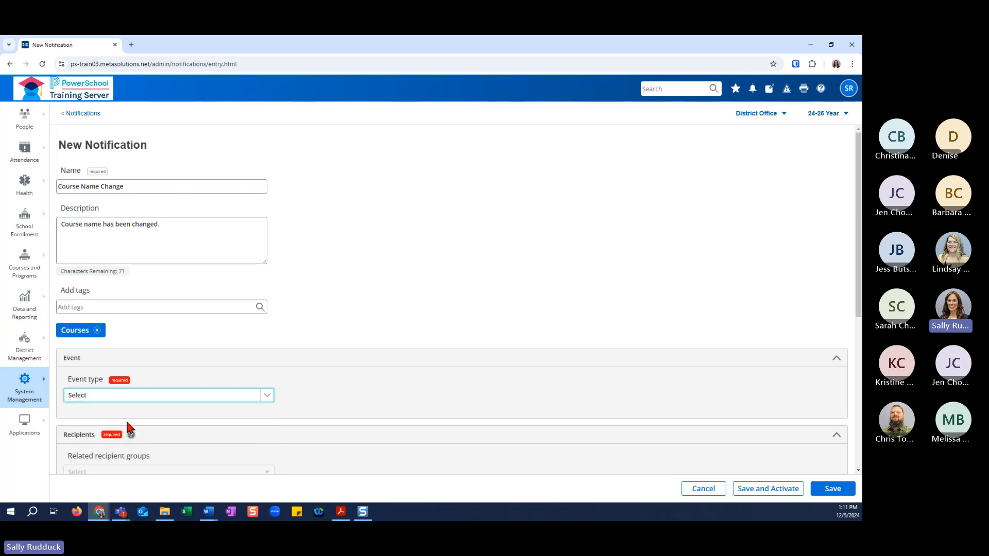
click(234, 401)
click(236, 433)
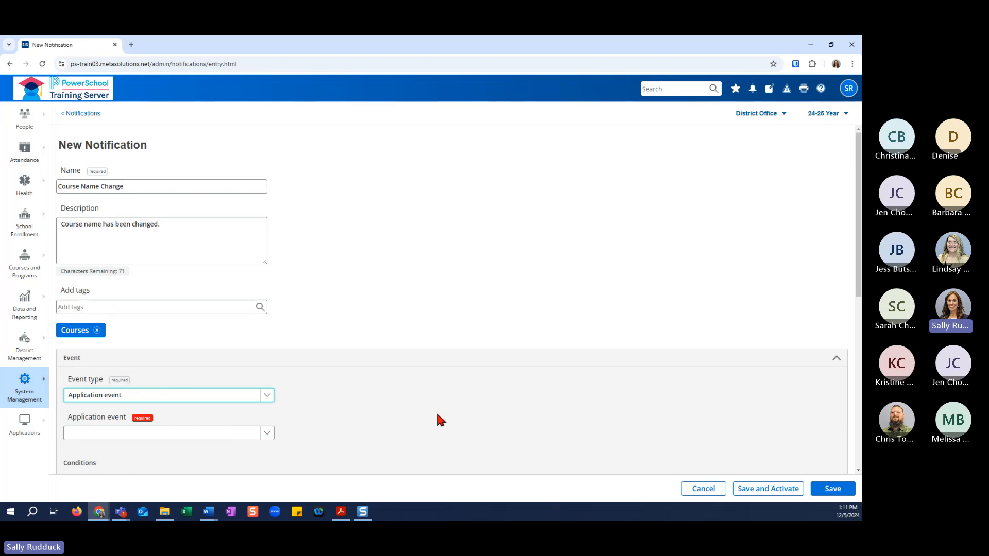
click(269, 433)
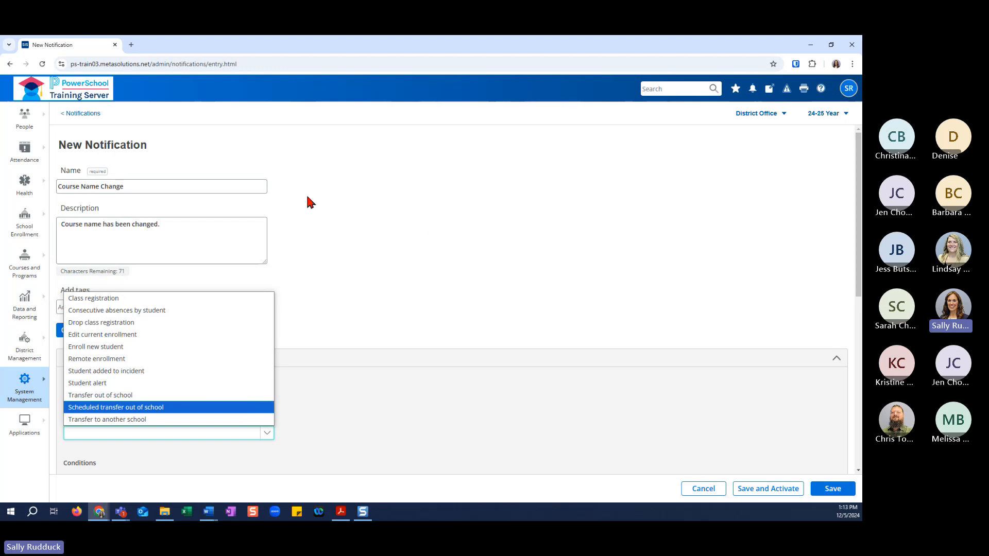
click(351, 286)
Set the notification's event to a Data change on the COURSE_NAME column of the COURSES table.
click(216, 396)
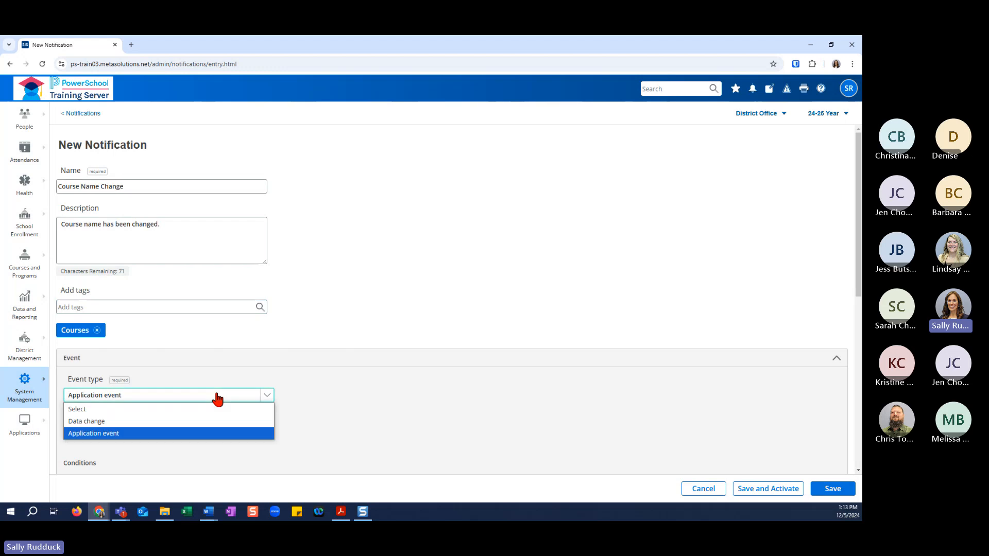
click(220, 422)
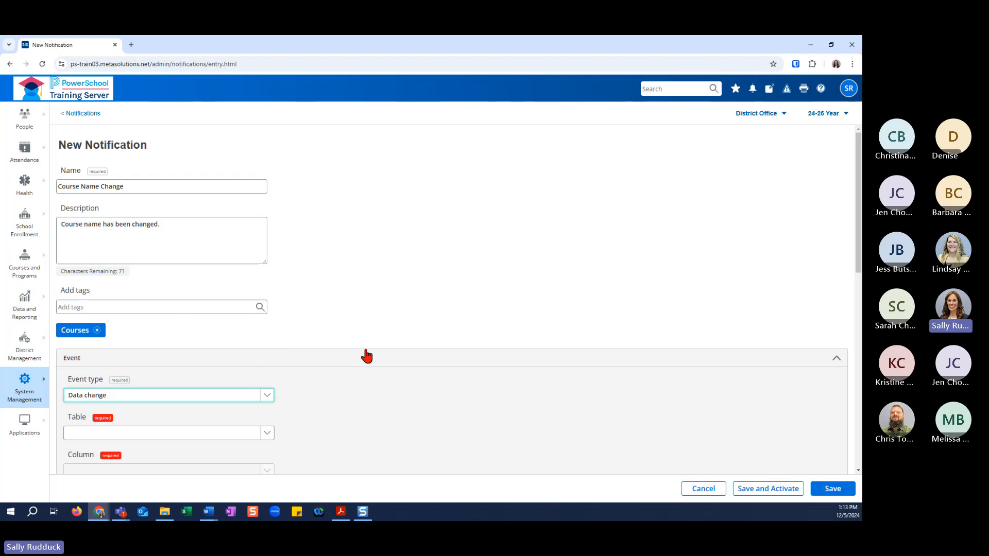
scroll(425, 356, down, 1)
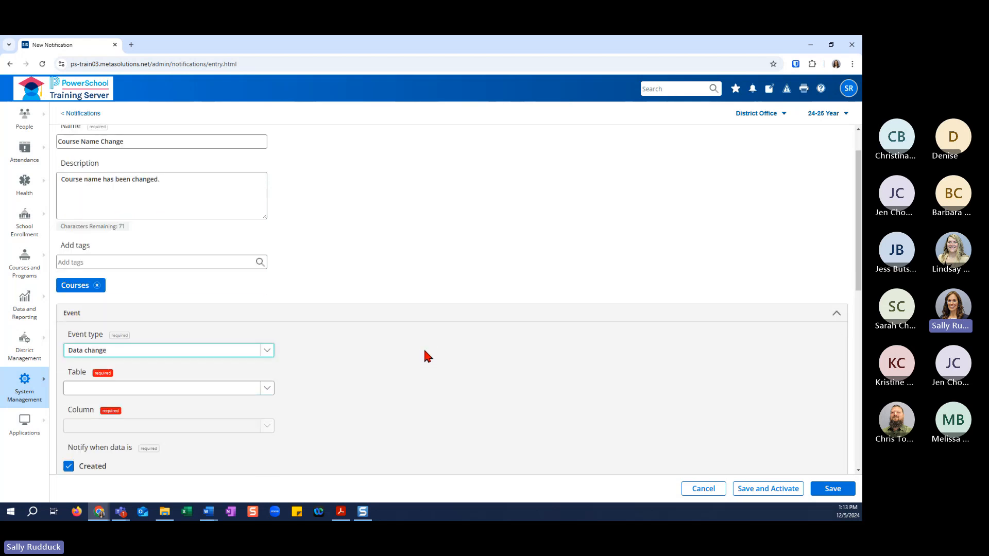
scroll(426, 357, down, 1)
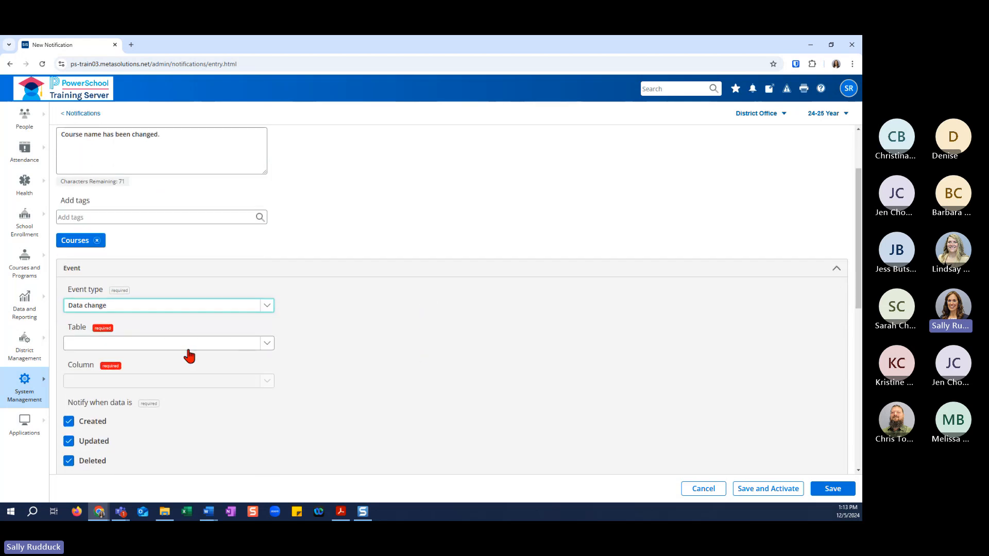
click(238, 344)
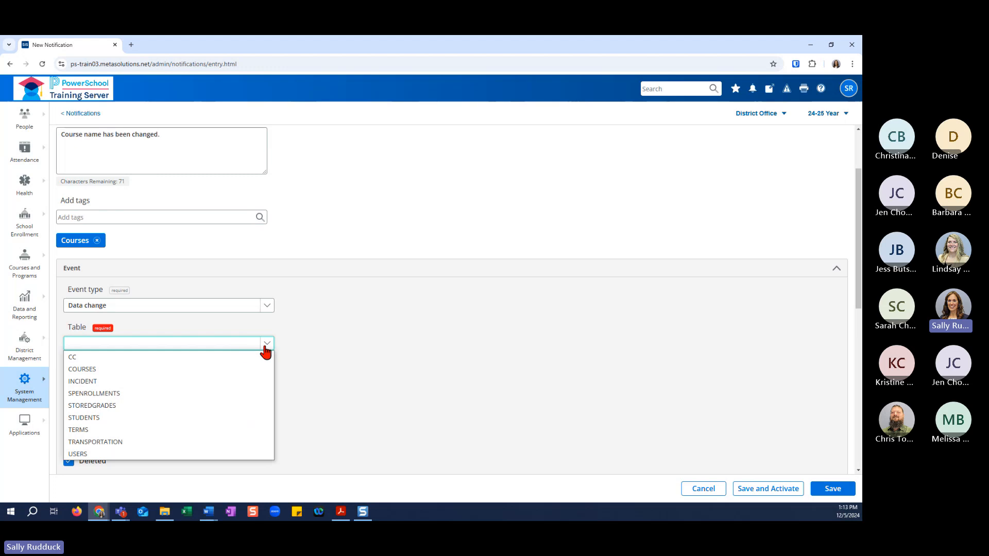
click(265, 311)
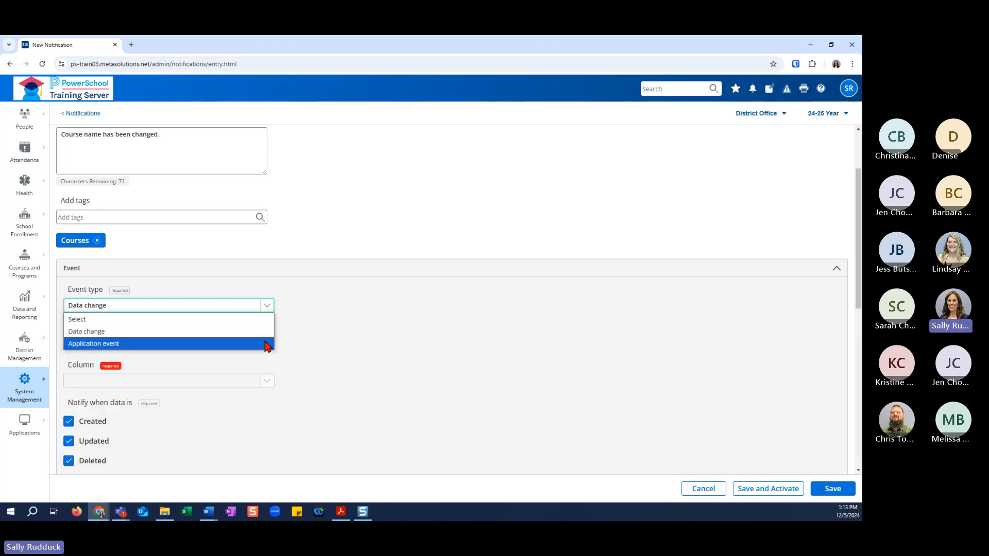
click(295, 348)
click(266, 345)
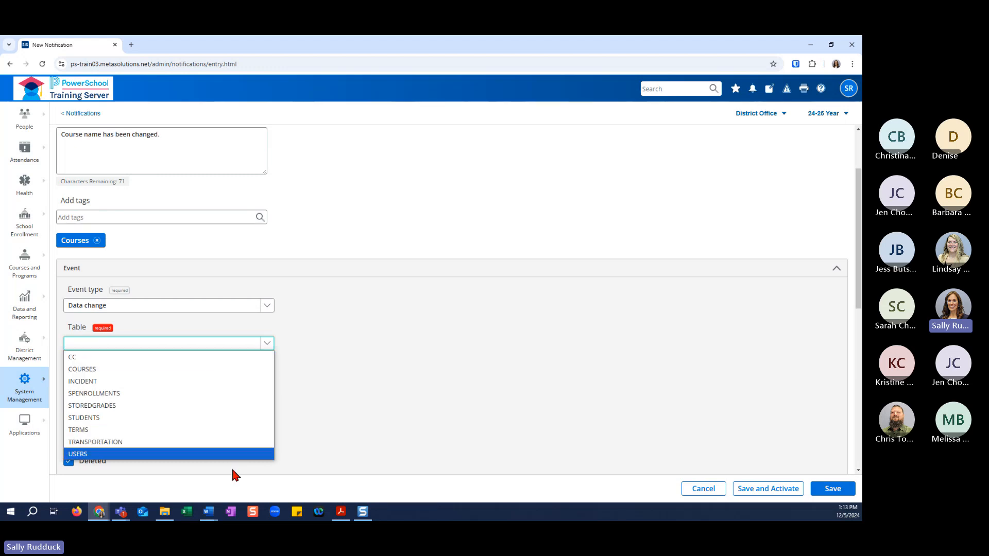
click(229, 370)
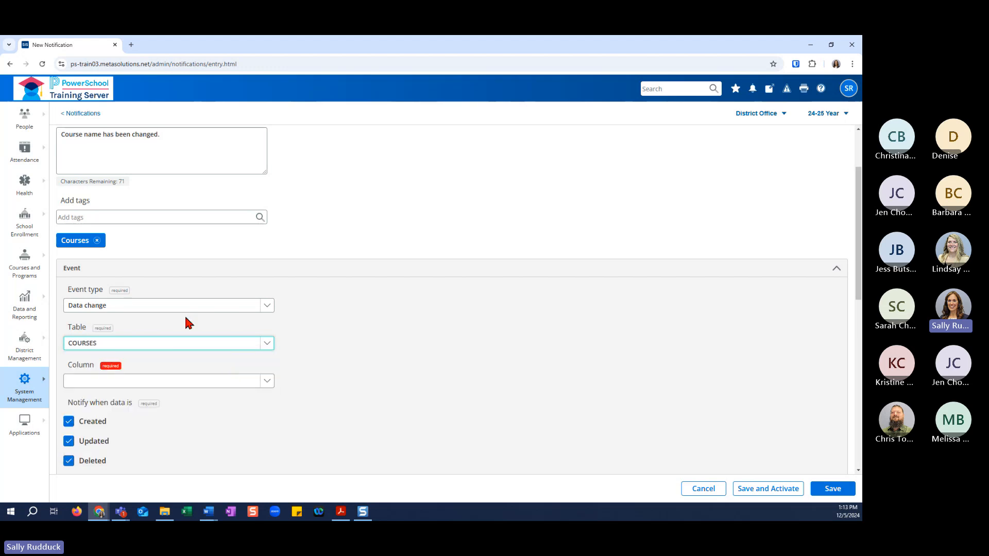
click(224, 382)
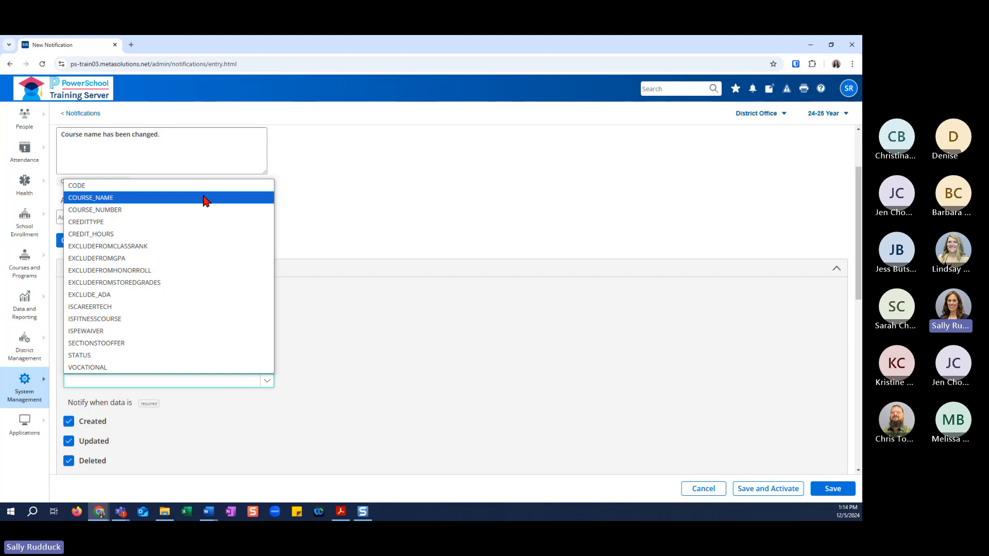
click(206, 198)
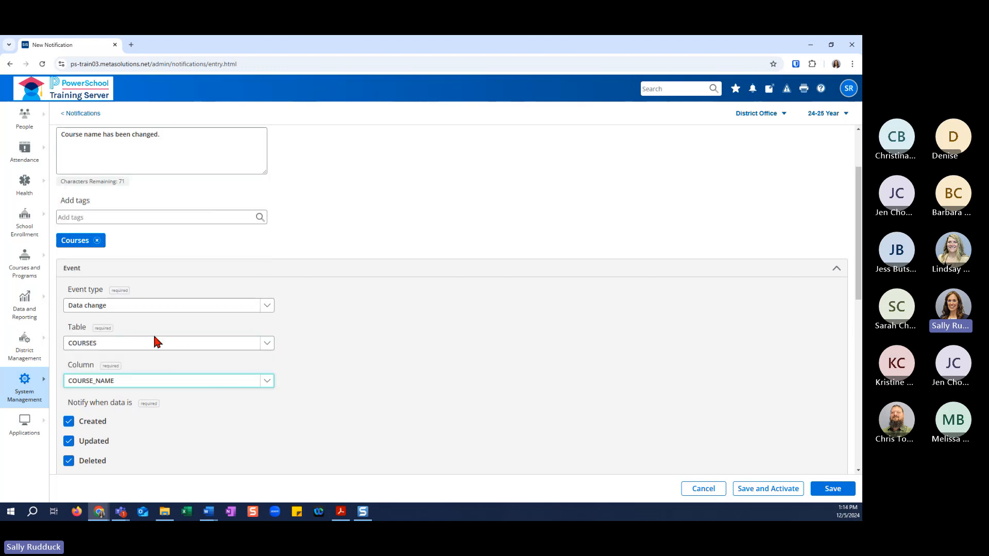
Try the STOREDGRADES table to view its available columns, and restore the COURSES table with the COURSE_NAME column.
click(190, 344)
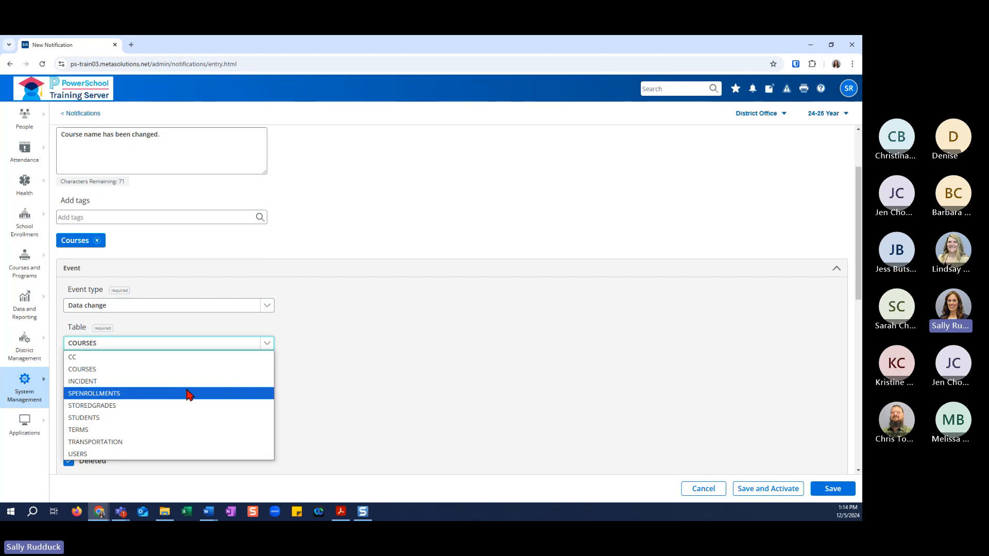
click(184, 407)
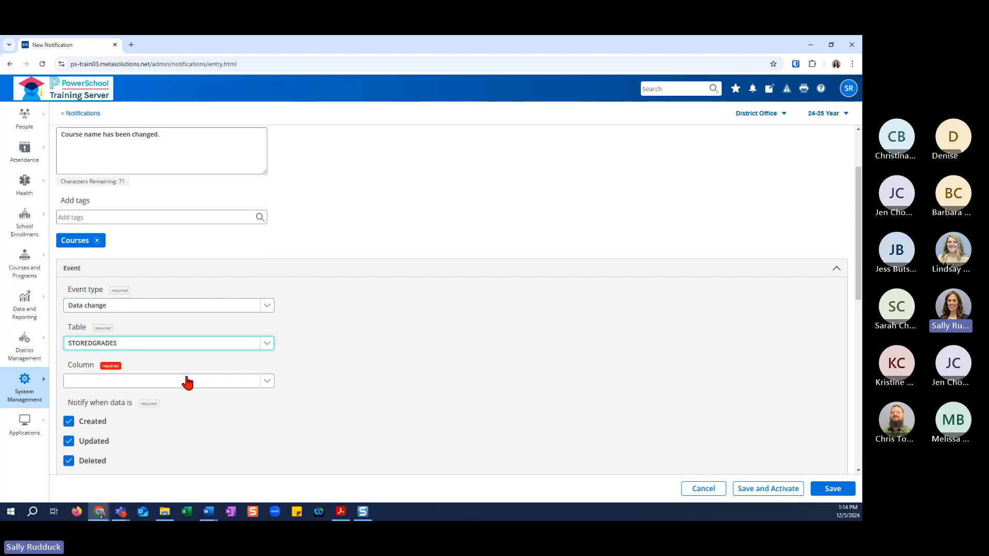
click(187, 382)
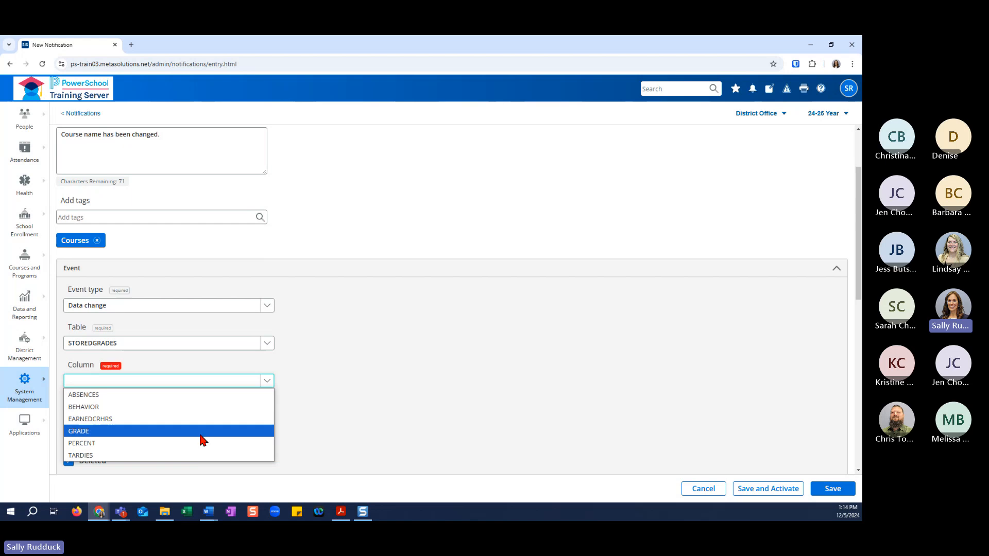
click(226, 344)
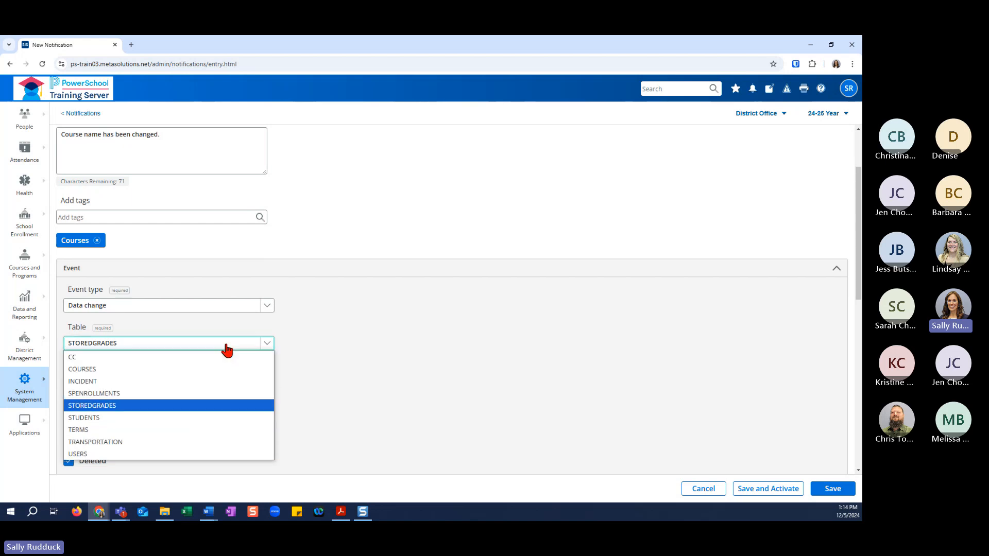
click(216, 370)
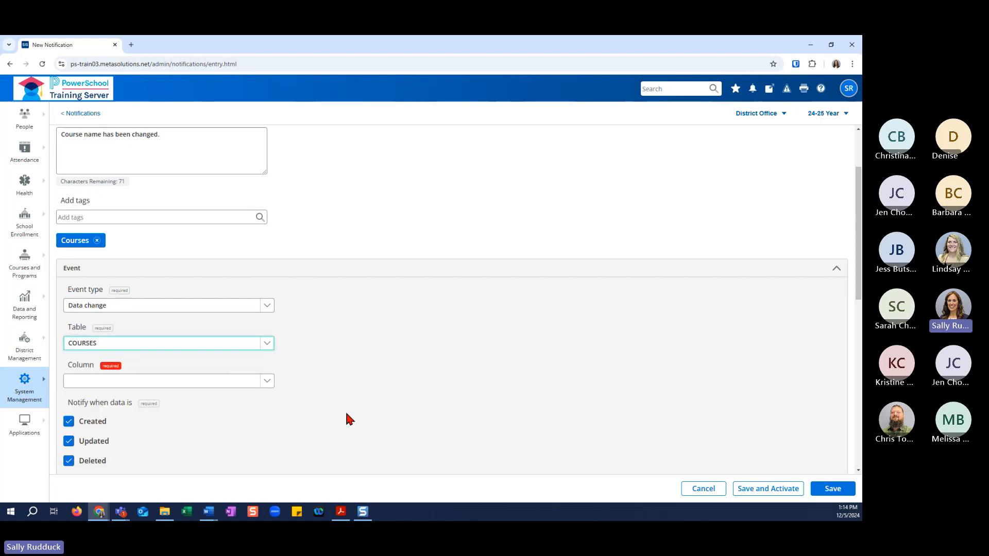
click(264, 384)
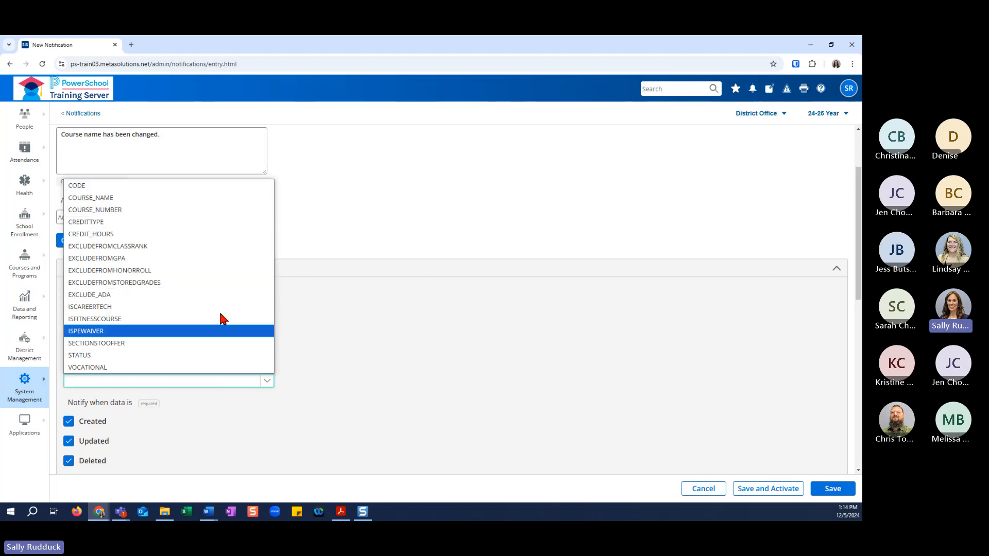
click(211, 198)
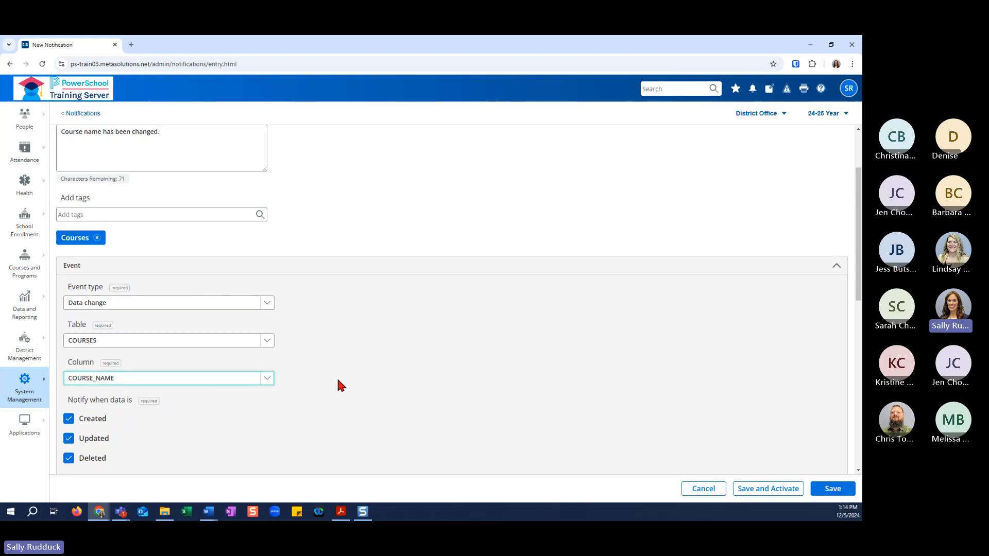
Exclude created data from the changes that trigger the notification.
scroll(338, 386, down, 1)
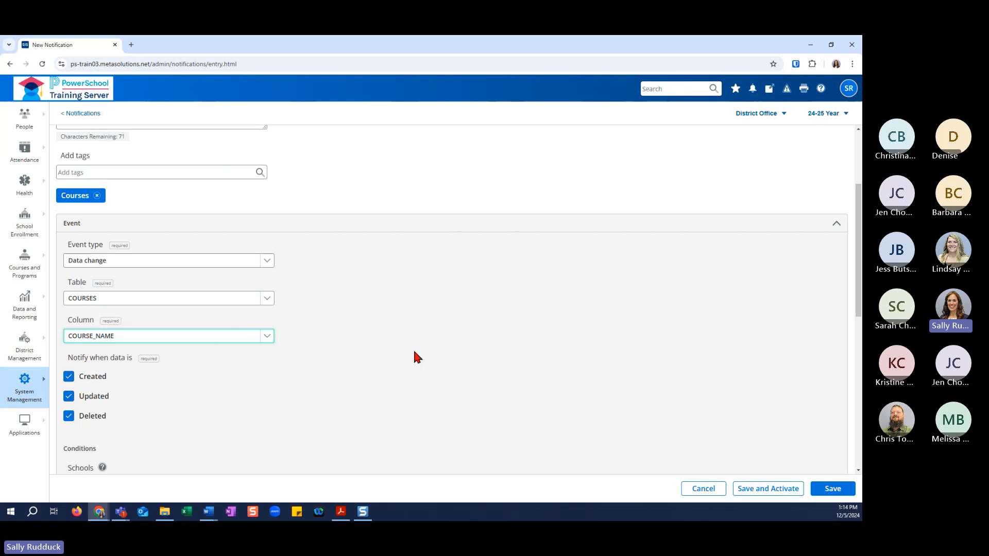
click(72, 378)
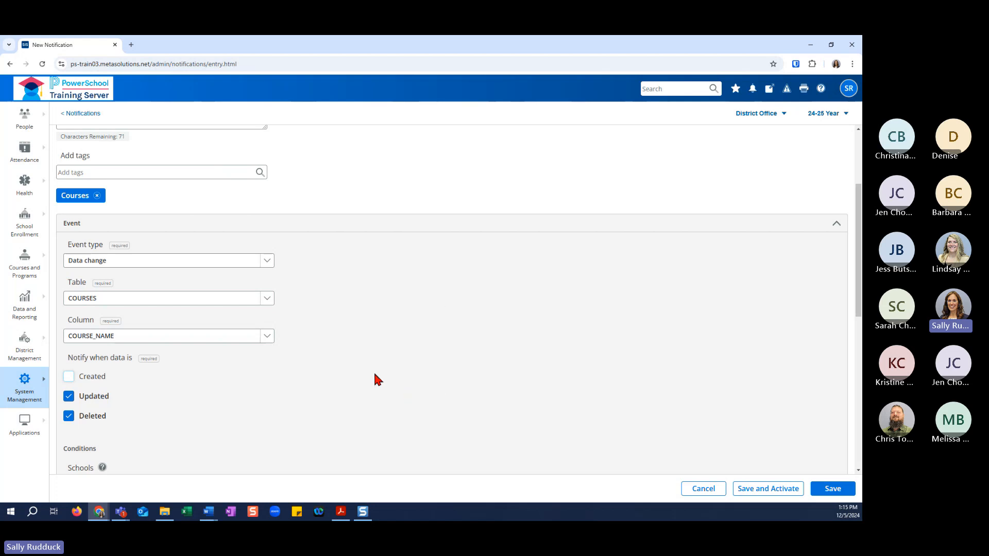
Limit the event conditions to Apple Grove High School, Franklin High School and Thompson High School using the advanced school selection.
scroll(376, 379, down, 3)
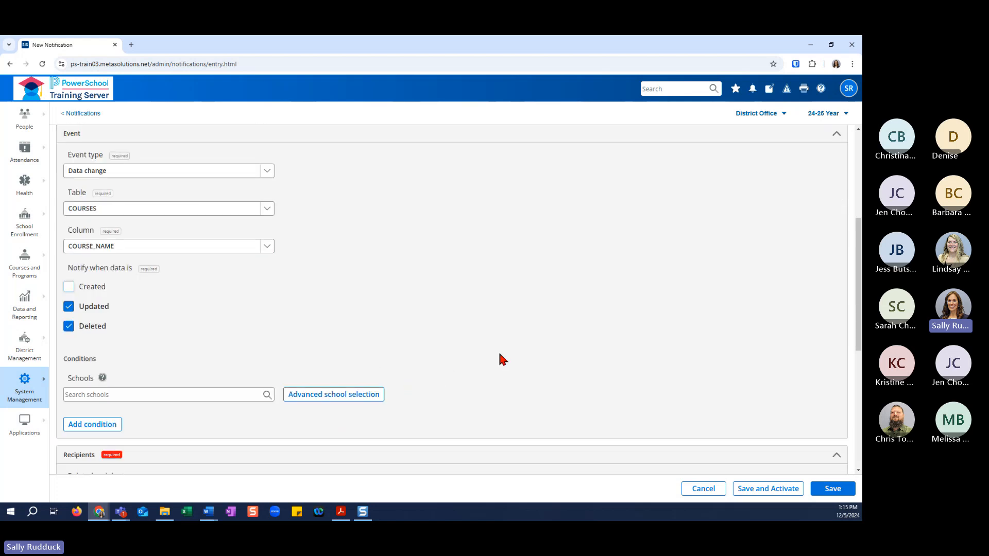
scroll(499, 354, down, 1)
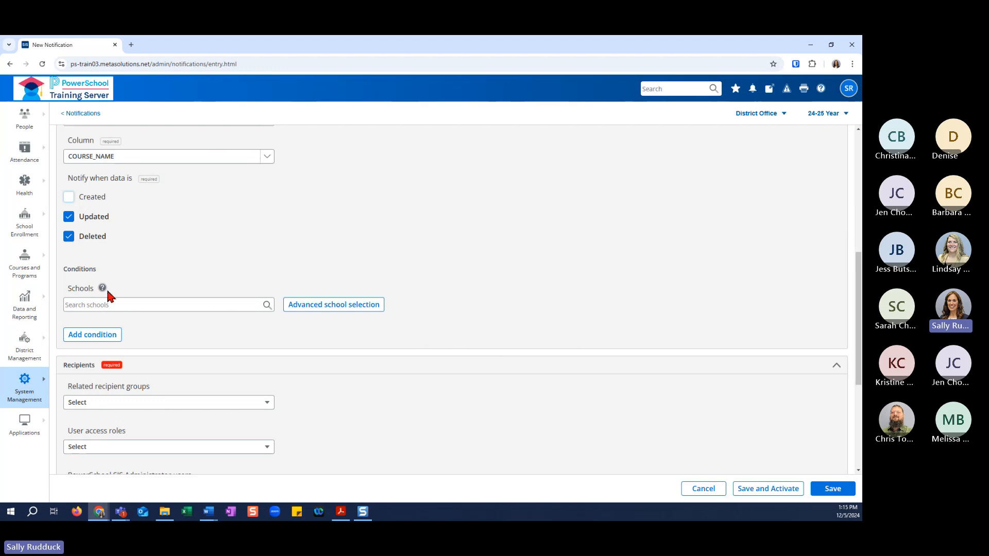
mouse_move(102, 289)
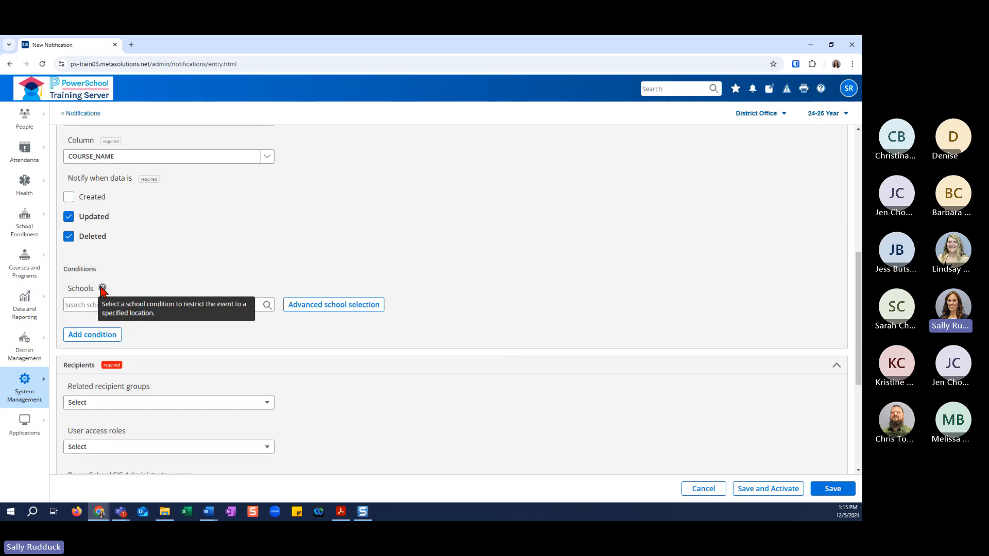
click(254, 305)
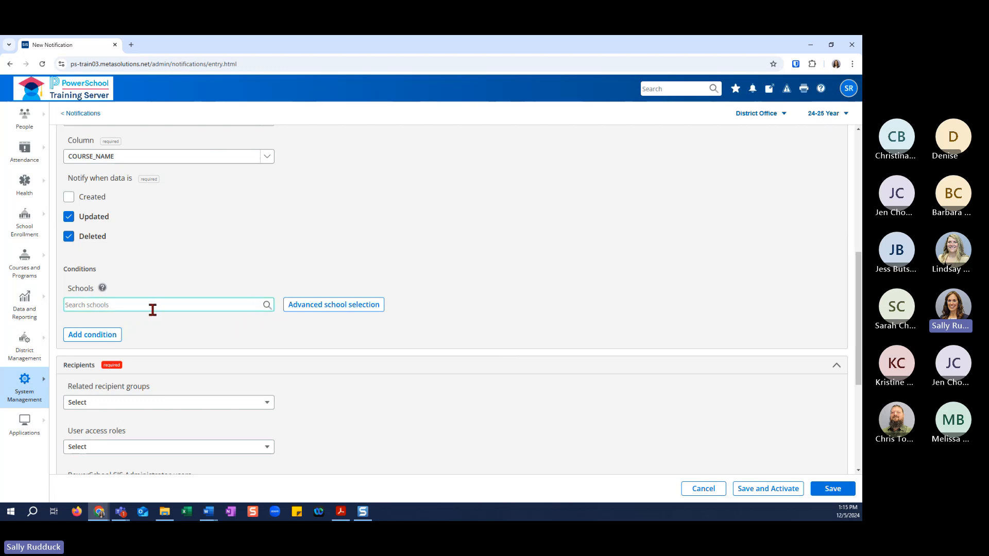
click(319, 312)
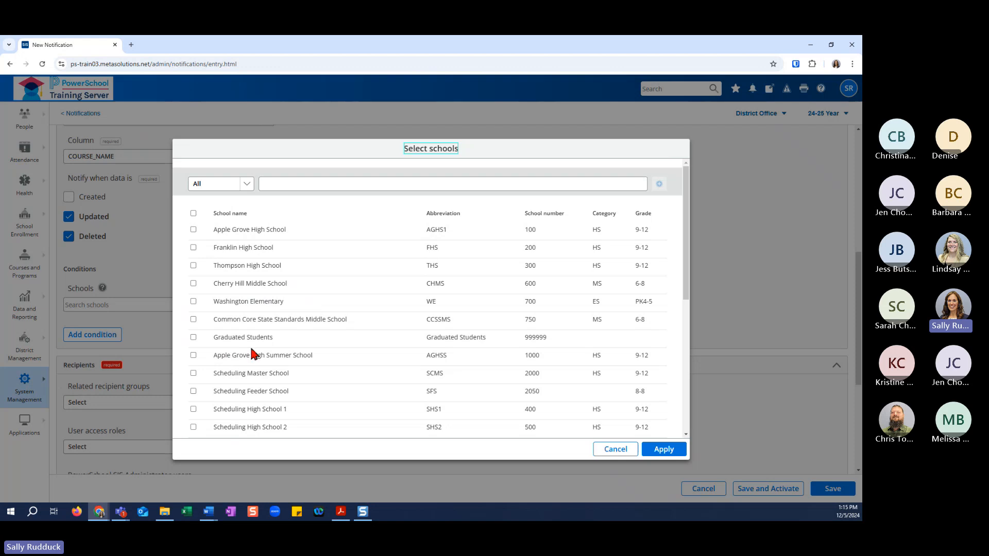
click(194, 231)
click(193, 265)
click(665, 450)
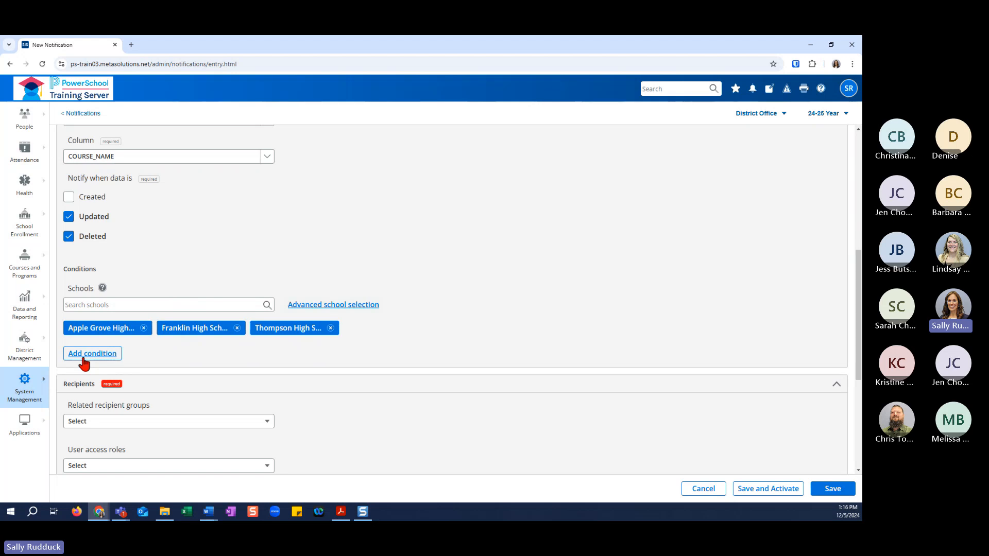
Add a condition with the data value Before event and the comparison Is empty.
scroll(280, 281, up, 2)
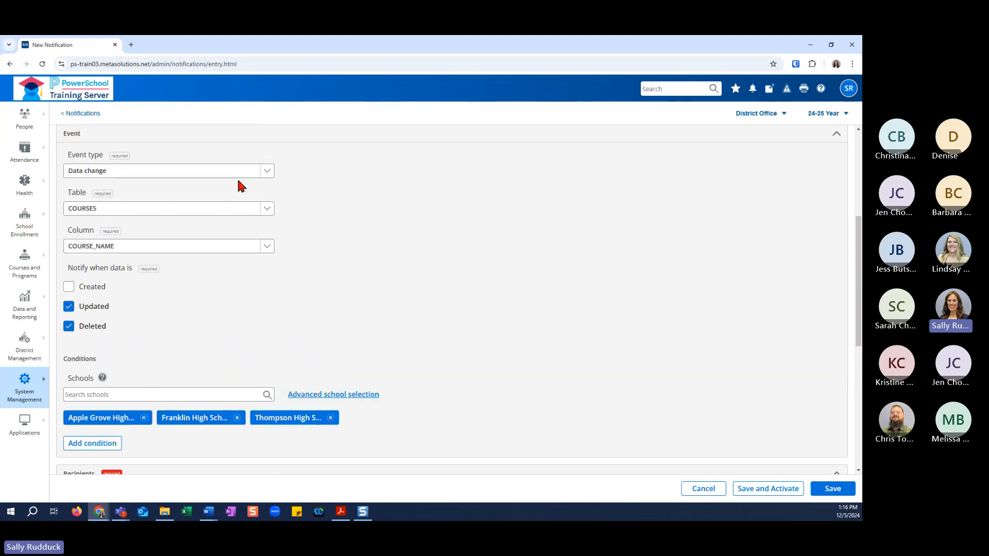
scroll(428, 327, down, 1)
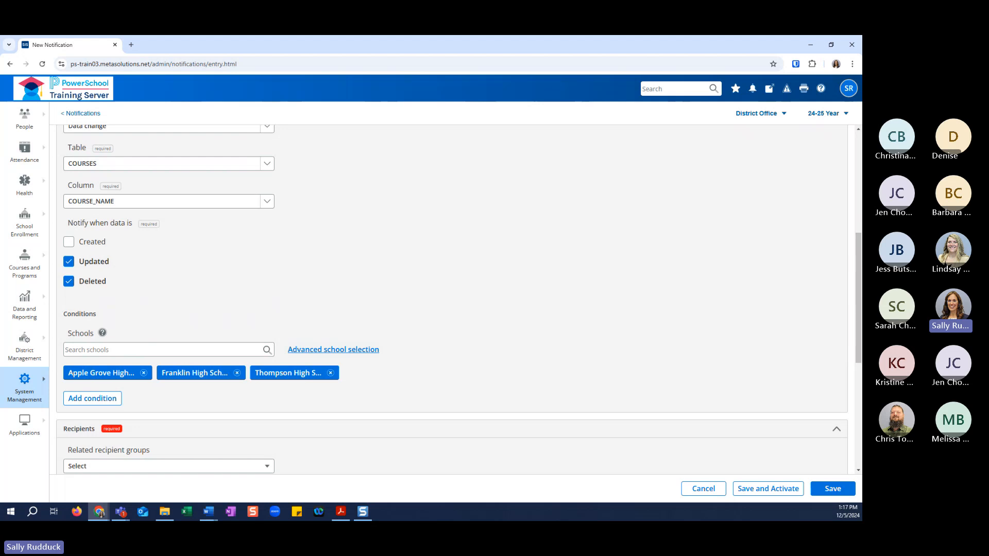
click(119, 401)
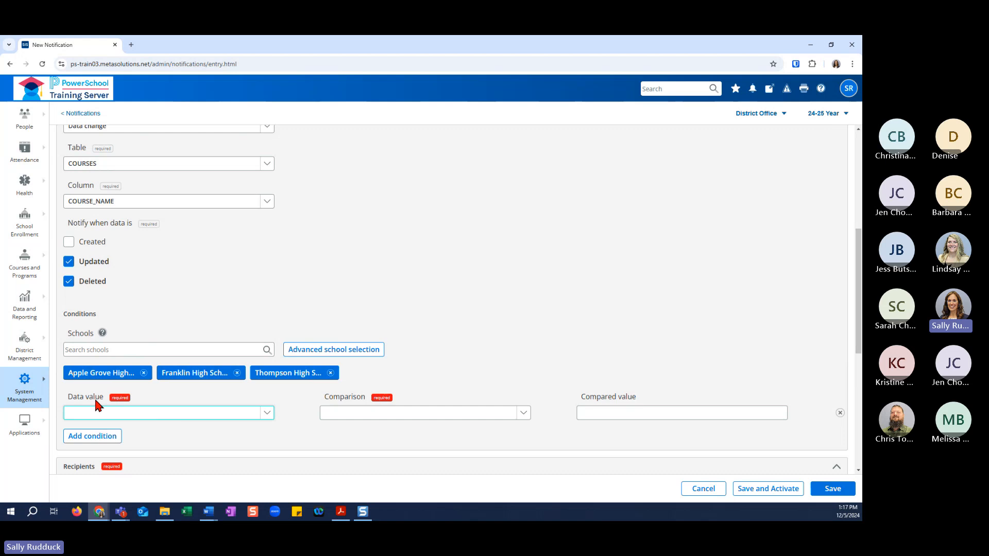
click(268, 415)
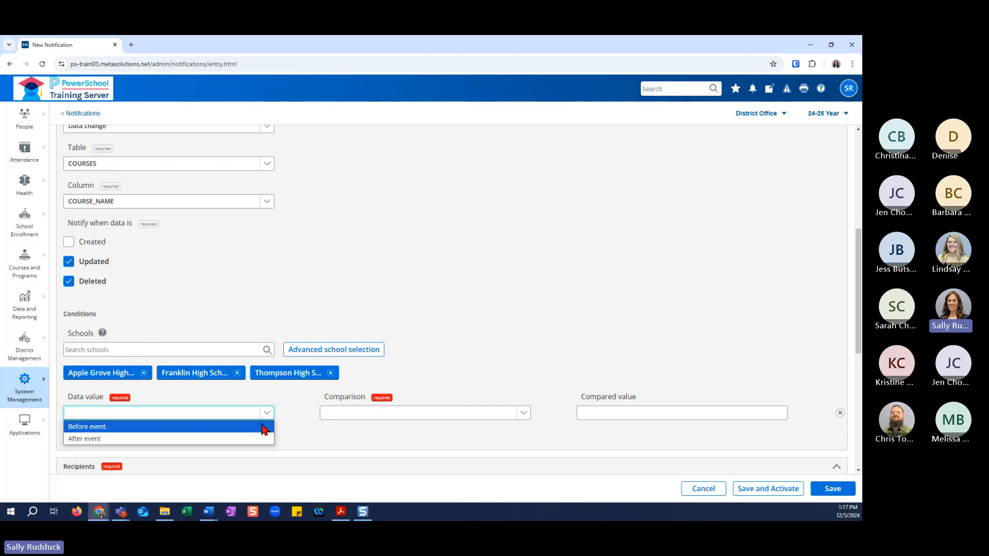
click(265, 426)
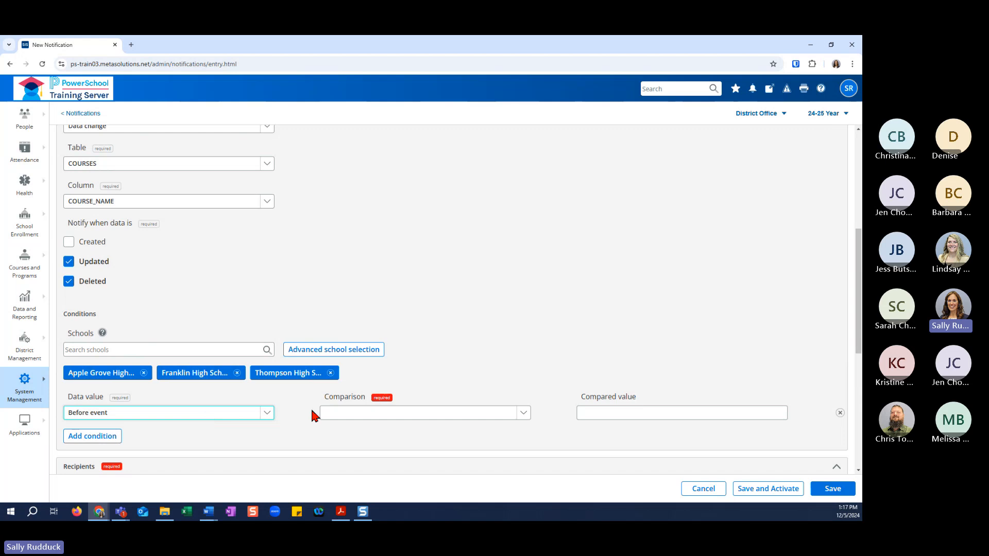
click(524, 415)
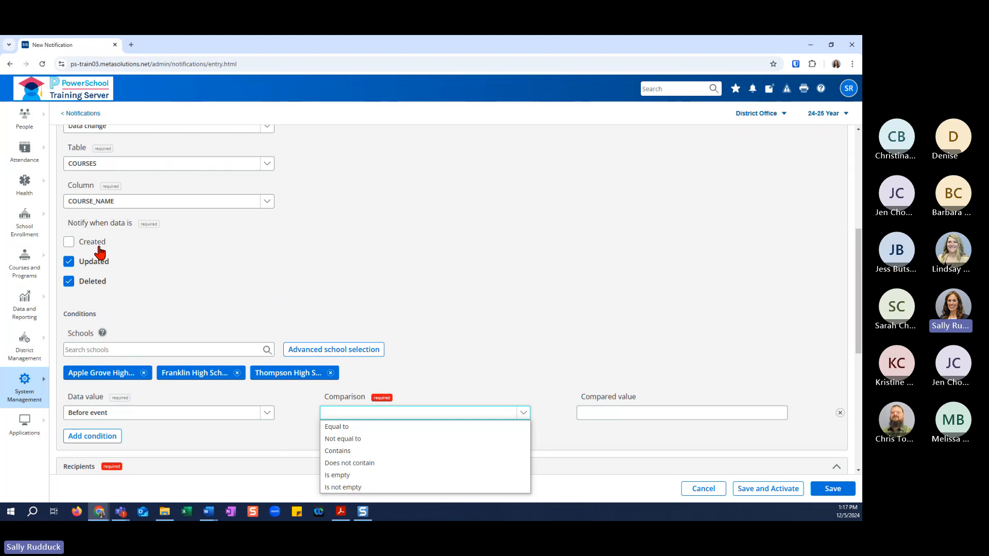
click(347, 476)
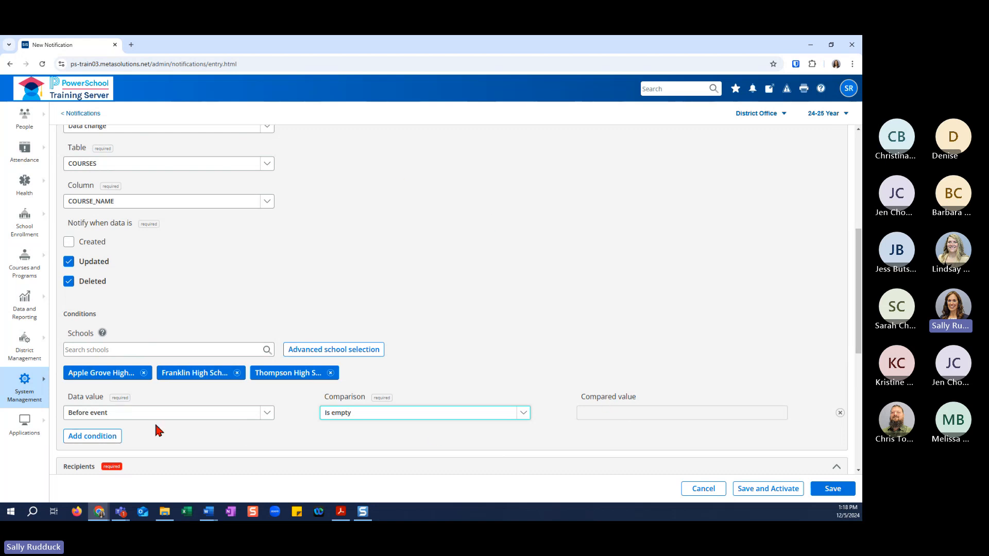
Add a second condition with the data value After event and the comparison Is not empty.
click(118, 438)
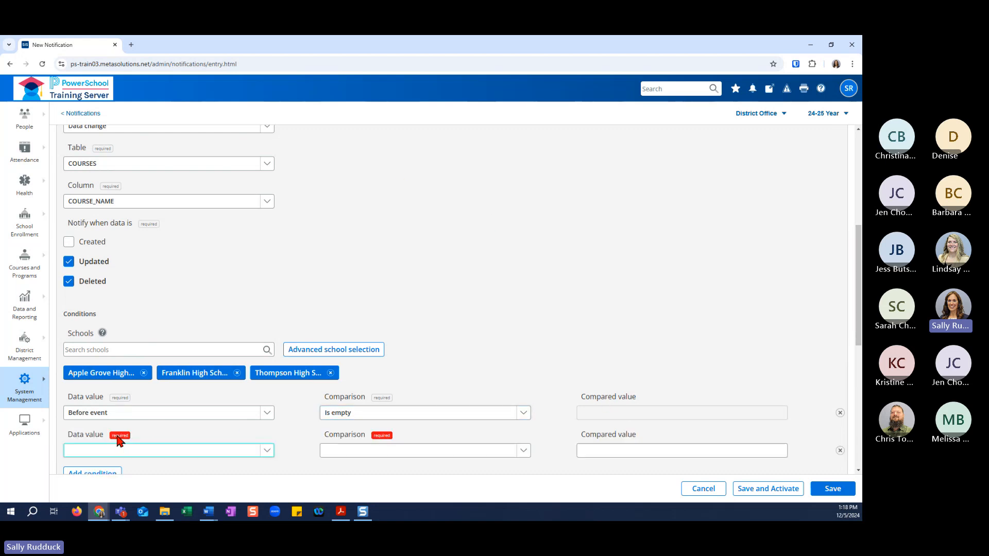
click(268, 455)
click(271, 476)
click(361, 453)
click(359, 438)
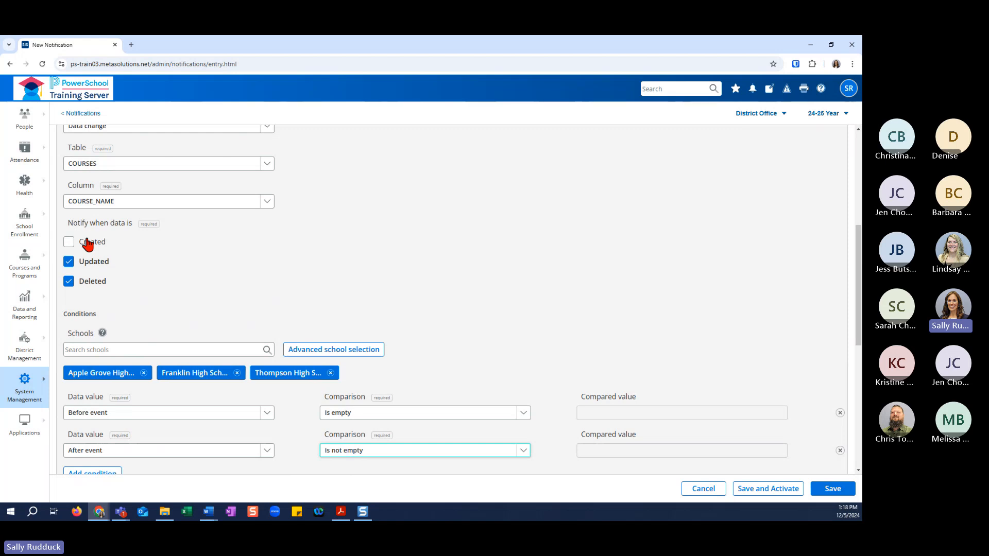
Remove both data value conditions from the event, leaving the school selection in place.
click(840, 414)
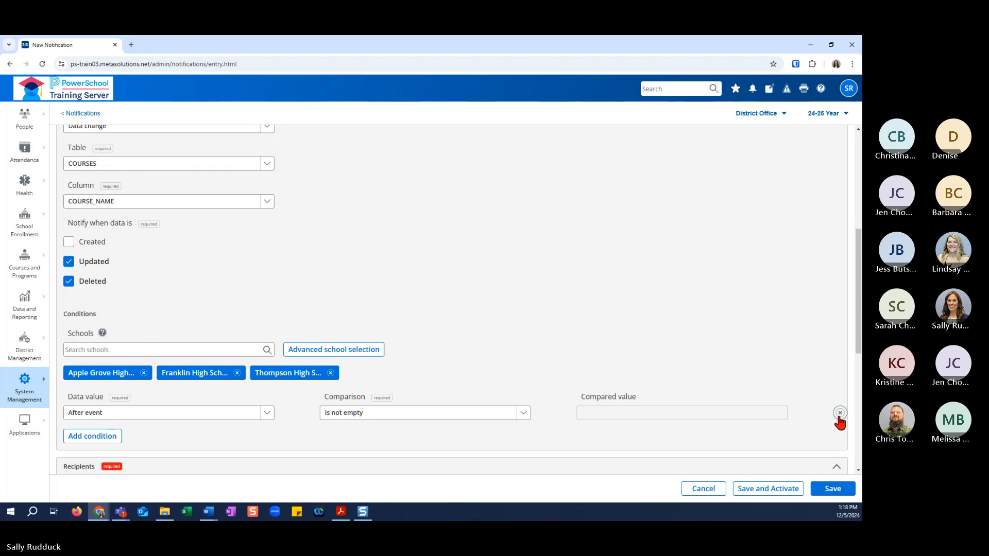
click(839, 413)
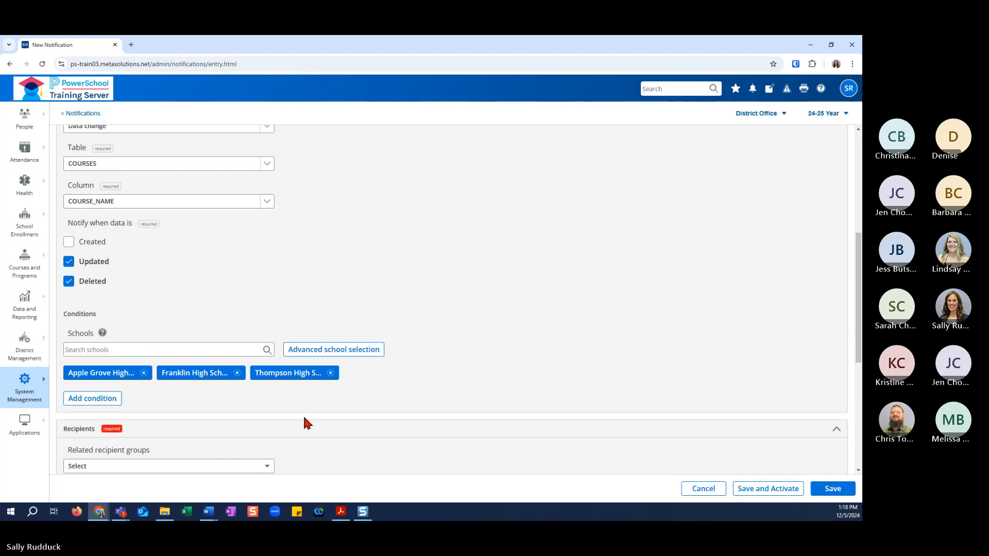
scroll(390, 433, down, 1)
scroll(391, 430, down, 2)
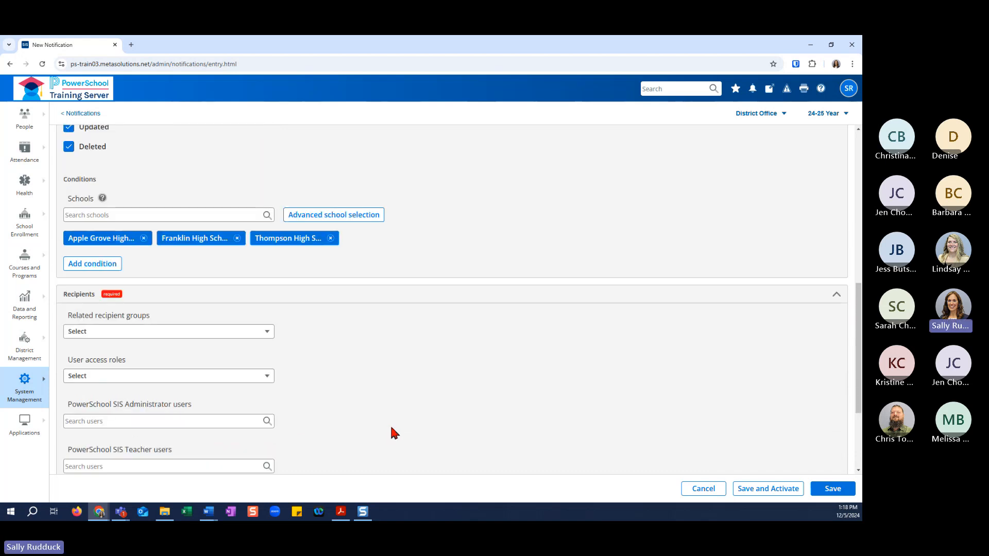
scroll(391, 430, down, 2)
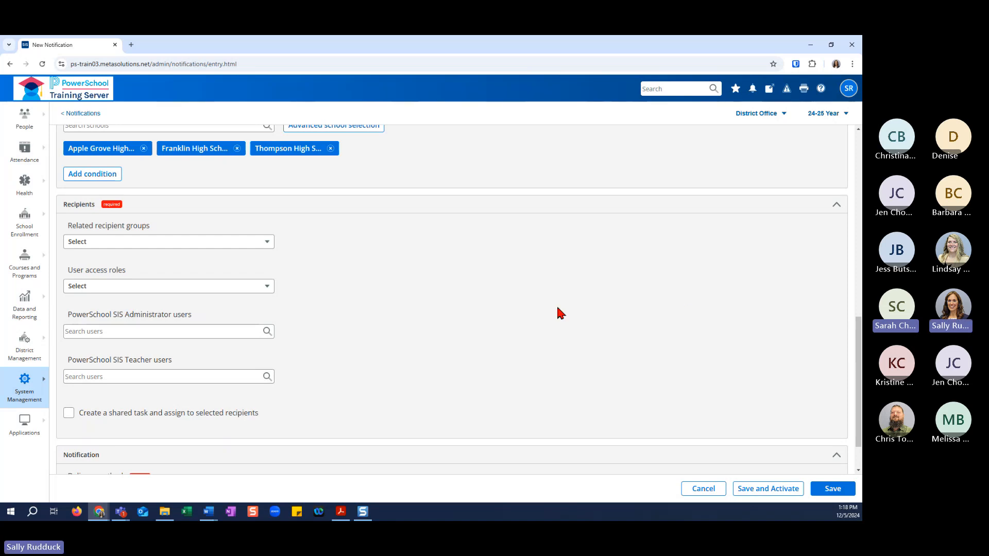
scroll(481, 371, up, 3)
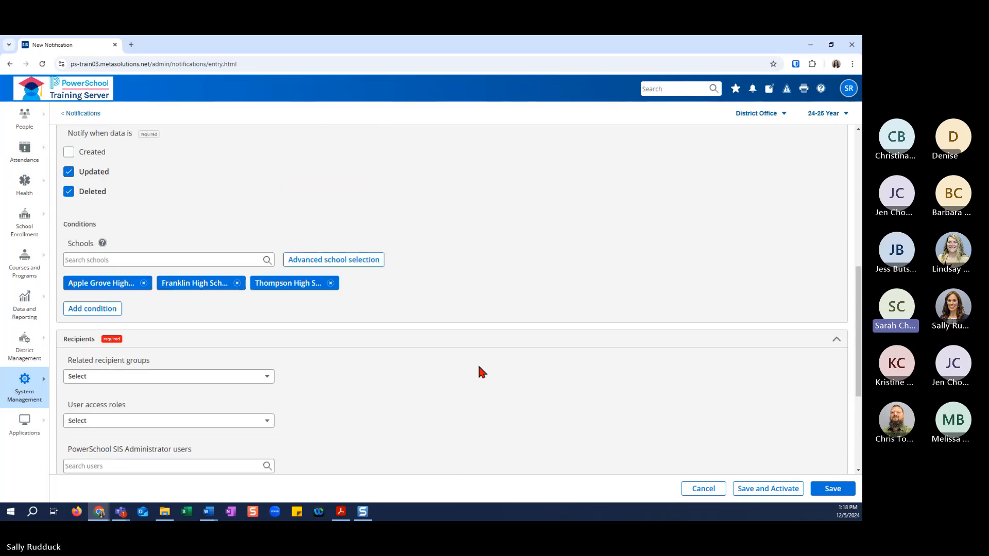
click(103, 309)
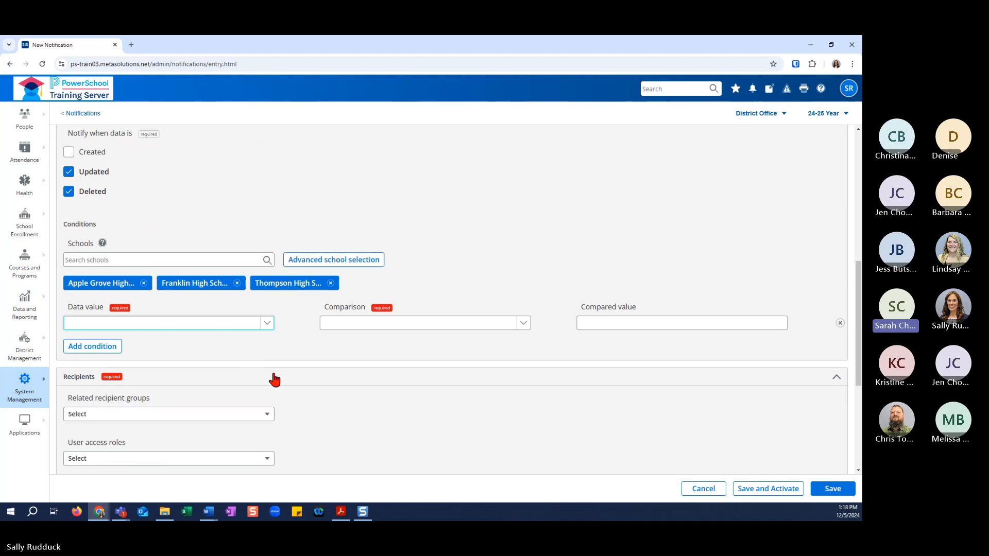
click(267, 325)
click(267, 341)
click(427, 324)
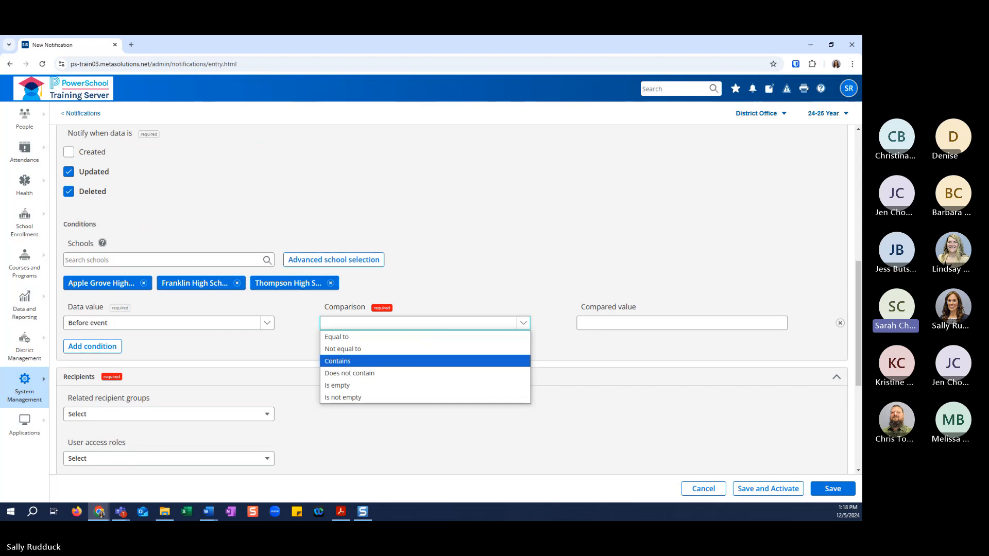
key(alt+Tab)
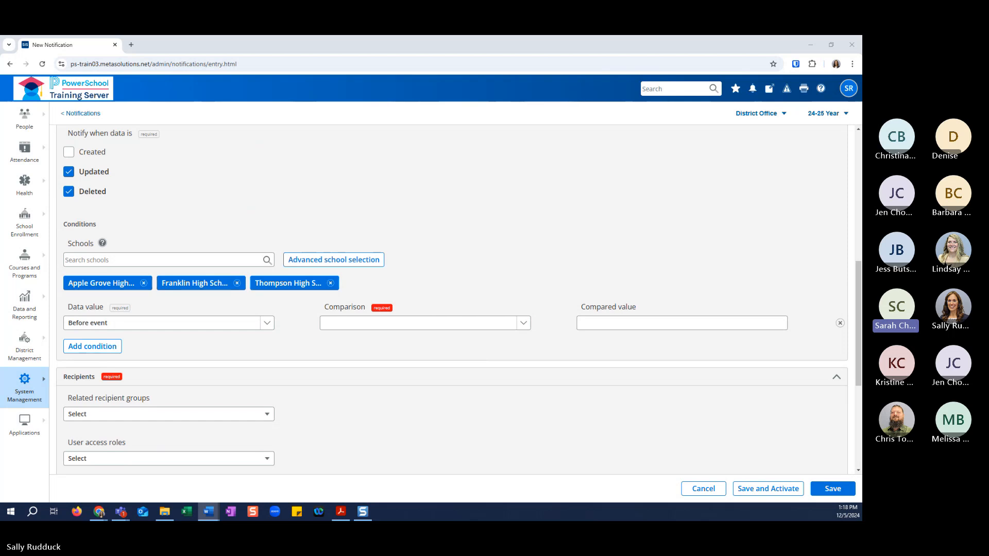
key(alt+Tab)
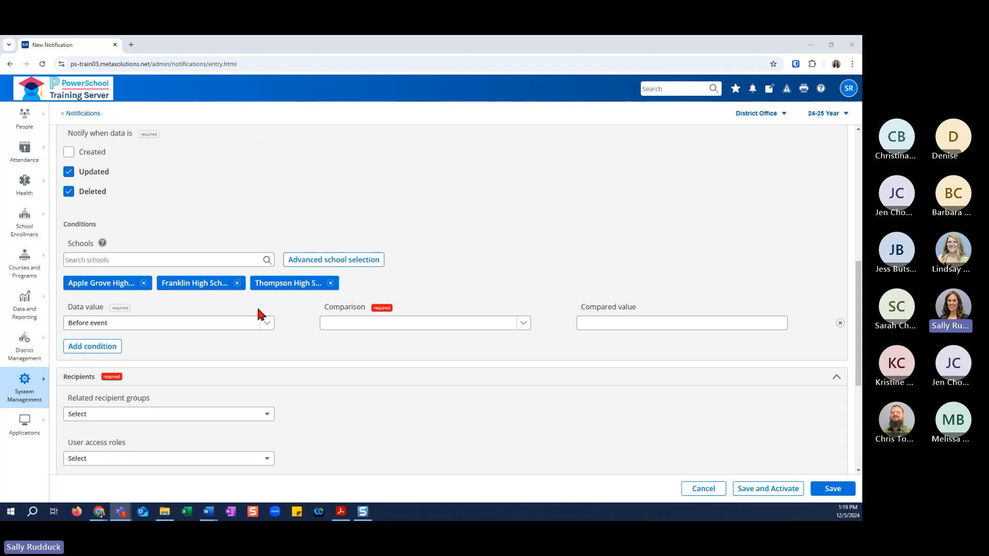
click(840, 325)
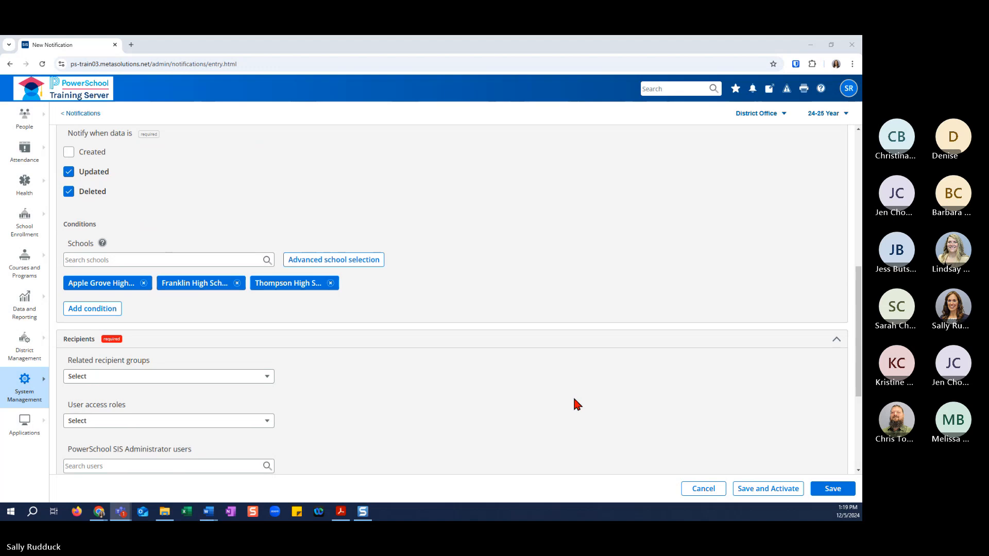
Add District admins as a related recipient group for the notification.
scroll(574, 403, down, 1)
scroll(576, 403, down, 2)
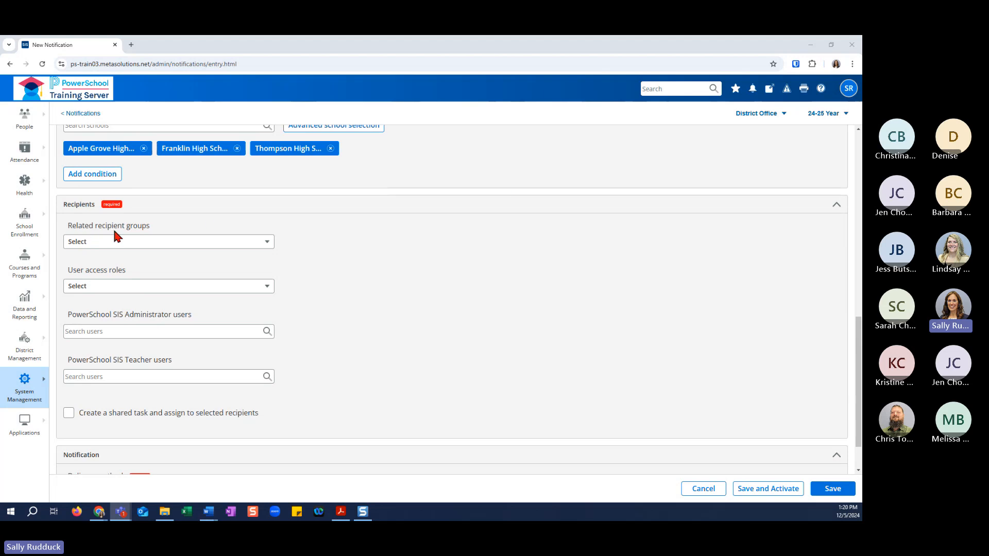
click(119, 243)
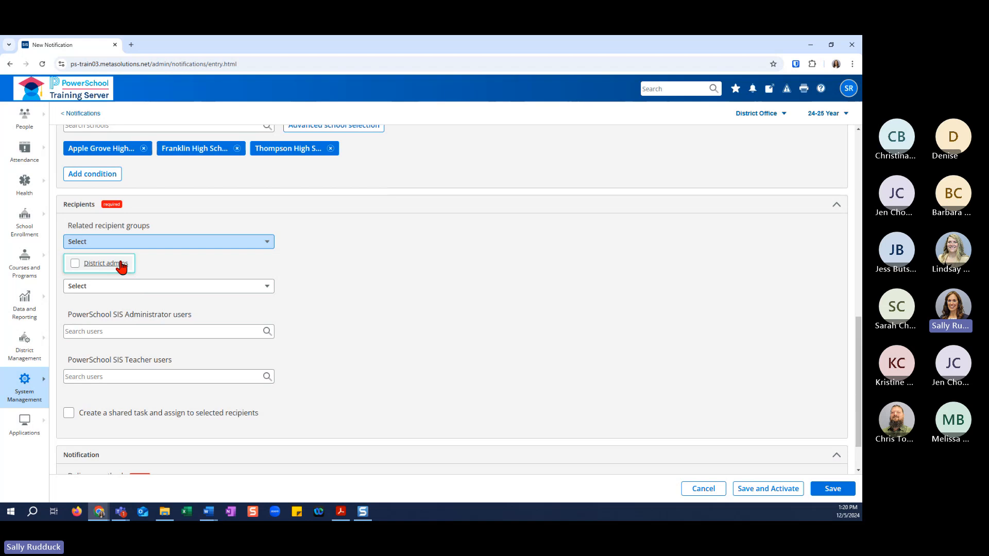
click(74, 264)
click(309, 269)
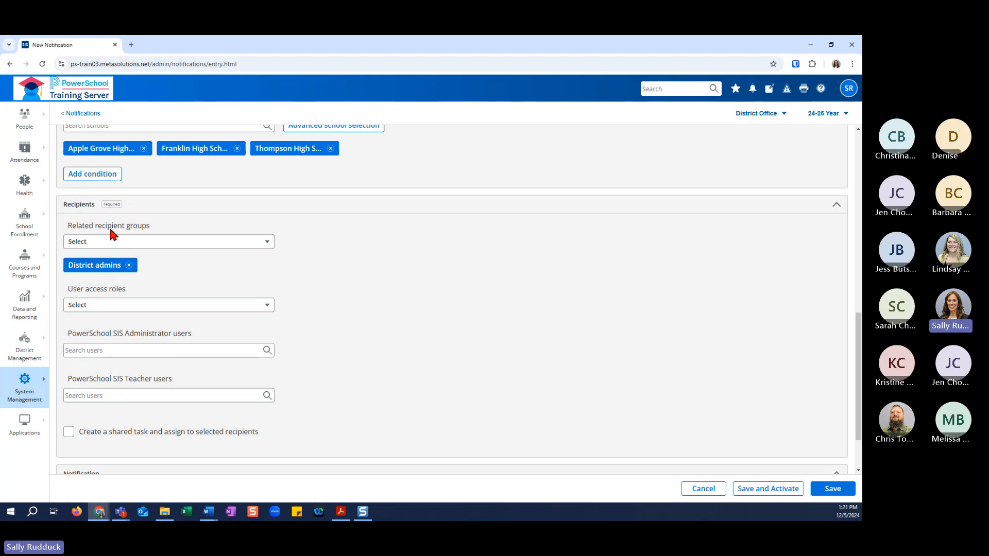
Add the user access role Role - Principal to the notification's recipients.
click(192, 308)
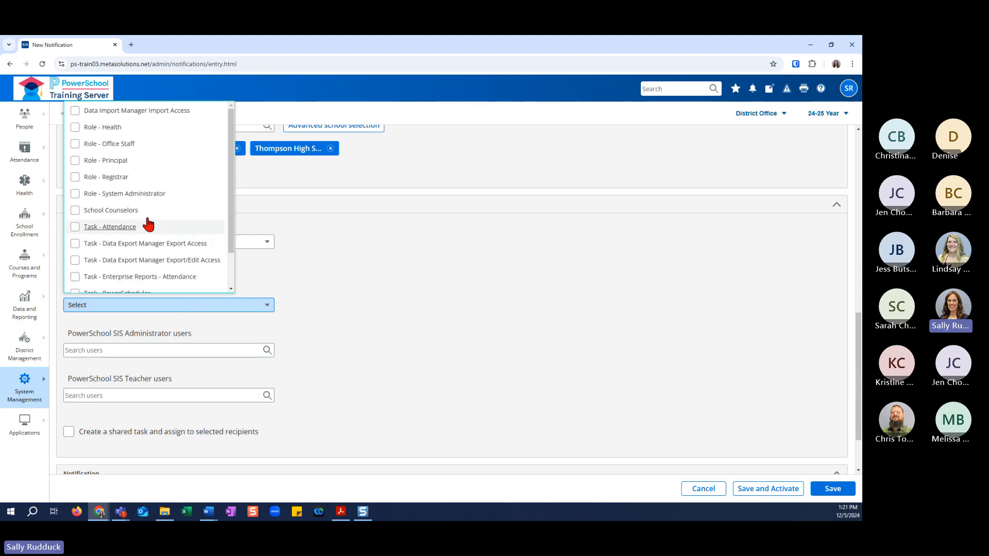
scroll(109, 211, down, 1)
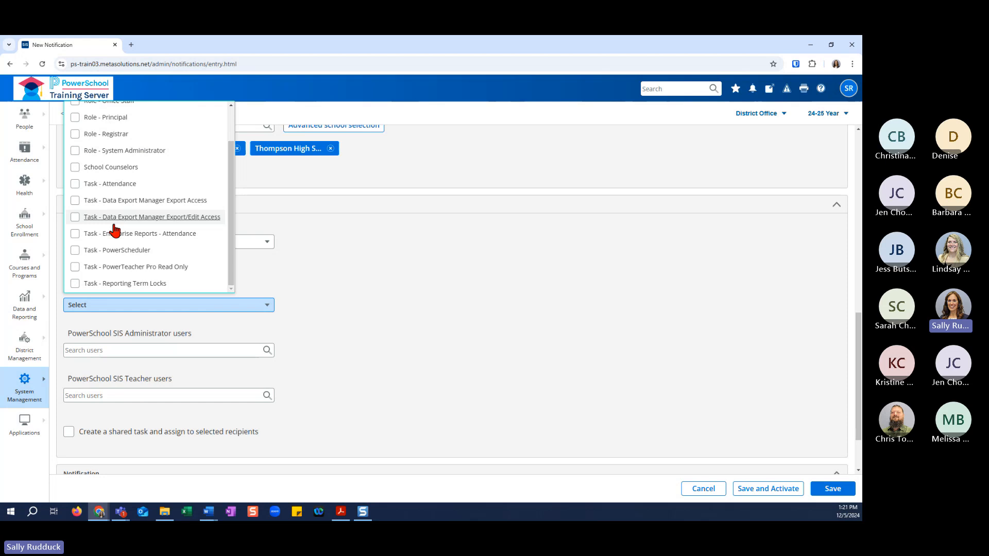
scroll(114, 230, up, 1)
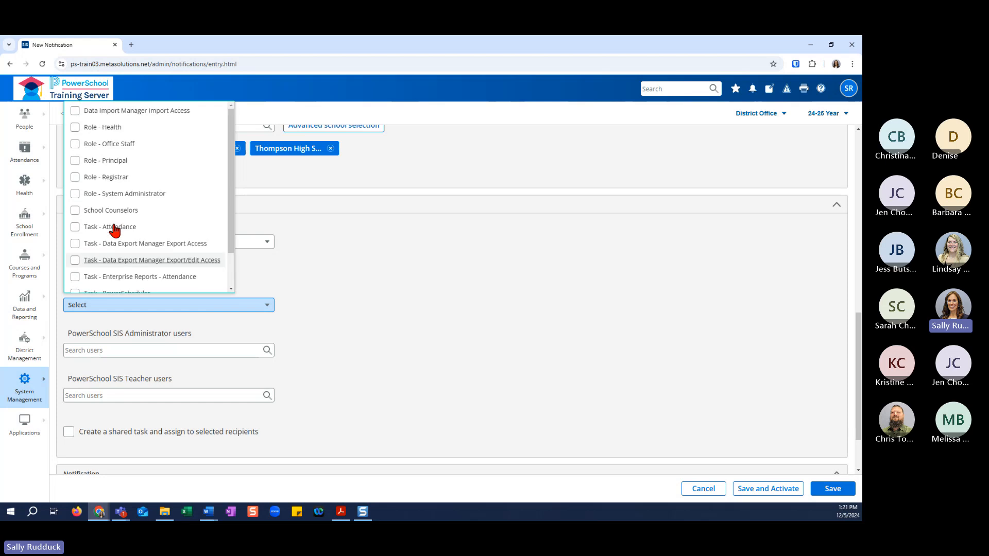
click(75, 162)
click(413, 312)
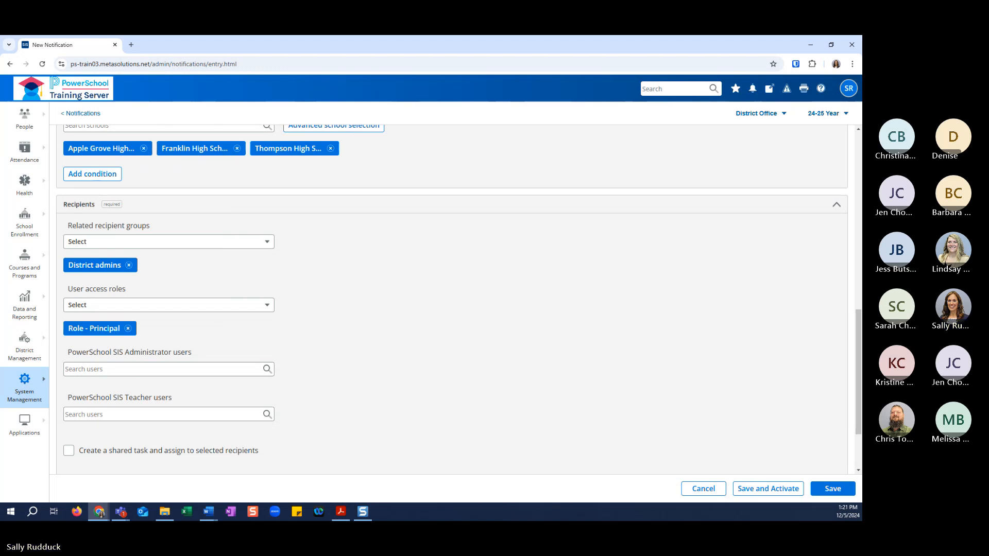
Search the PowerSchool SIS Administrator users by first name and add the META staff member as a recipient.
scroll(477, 369, down, 2)
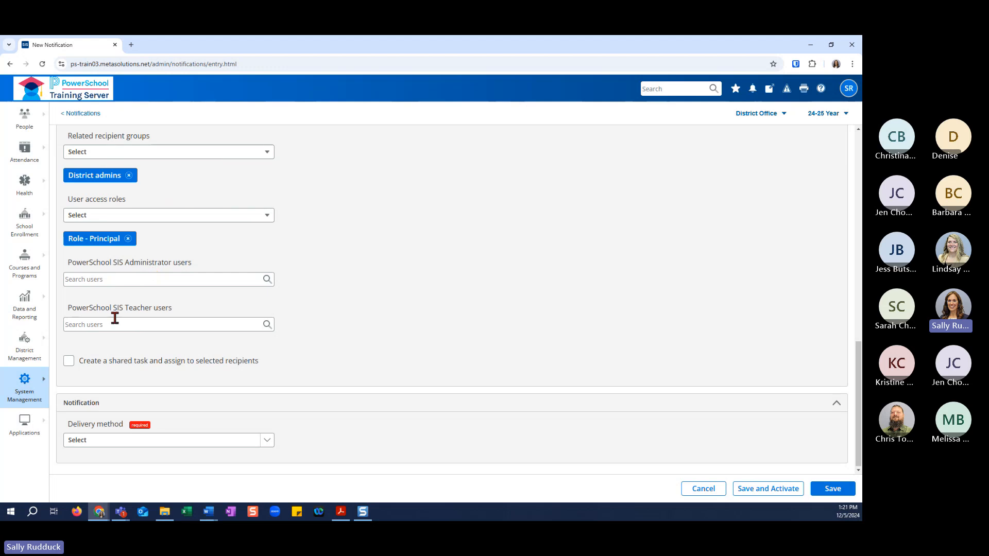
click(129, 275)
text(sarah)
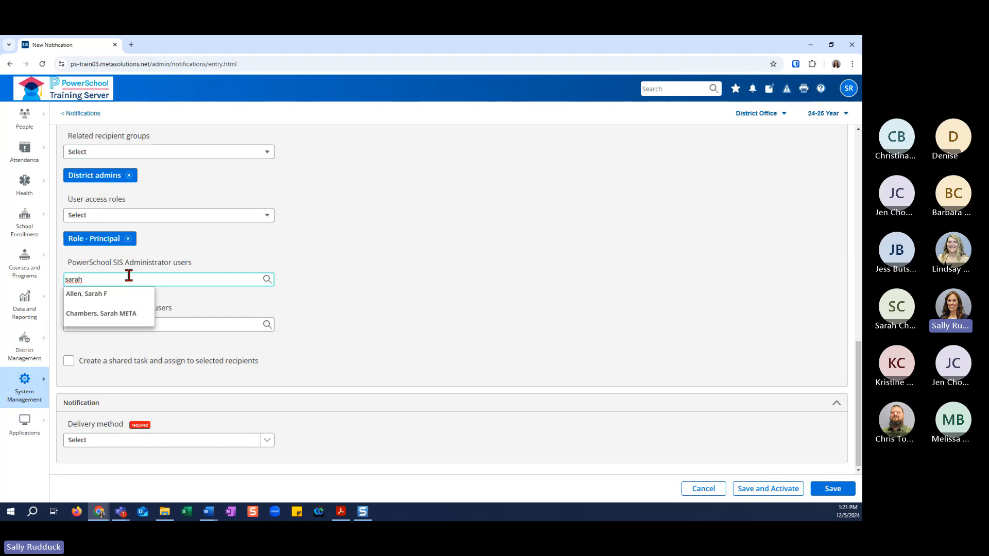
click(121, 314)
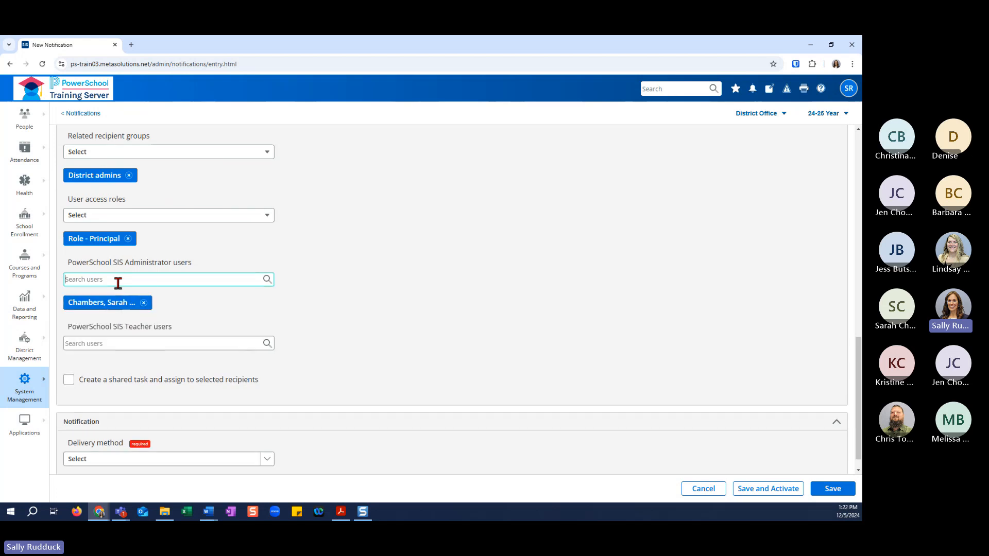
text(smi)
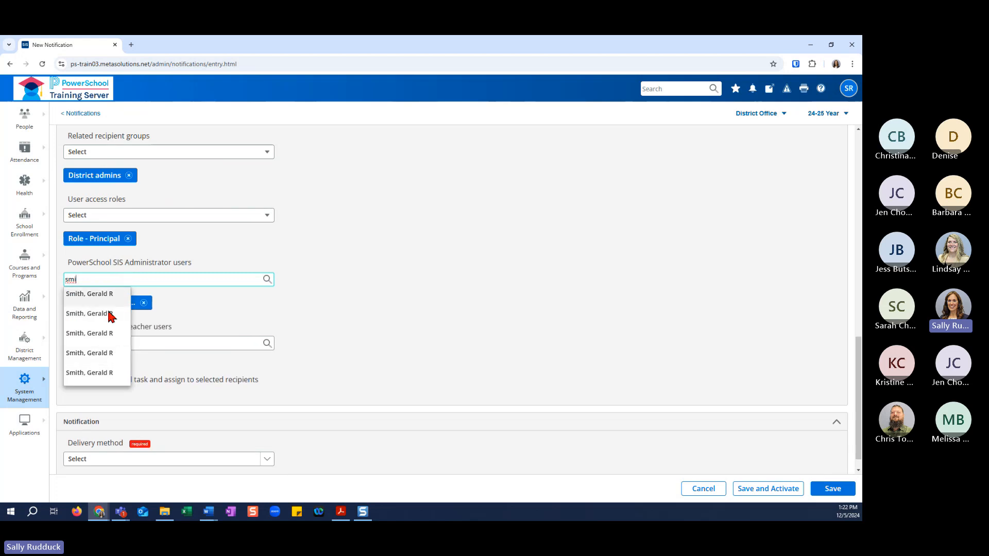
click(177, 342)
click(177, 342)
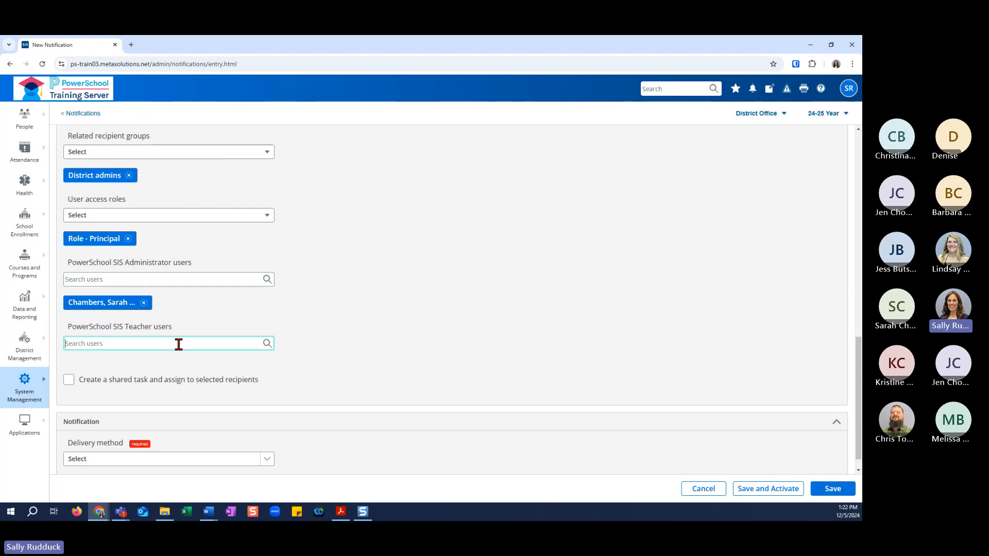
text(smith)
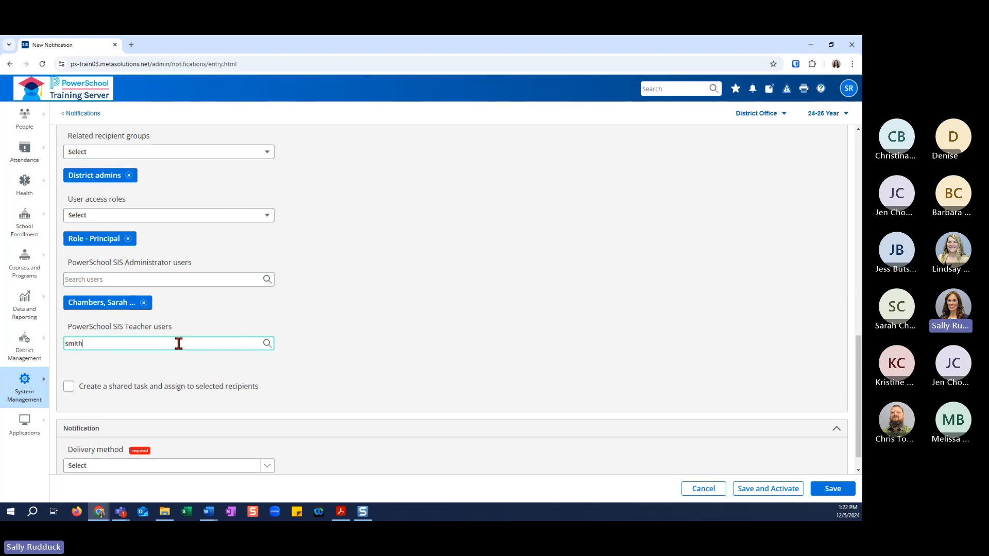
double_click(109, 343)
key(BackSpace)
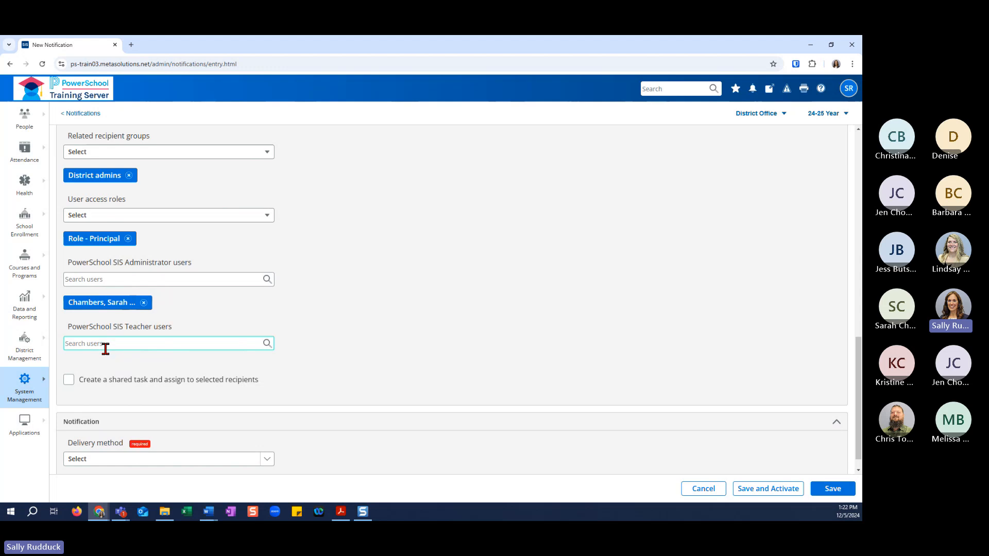
Enable creating a shared task assigned to the selected recipients, and set the notification's delivery method to In-app.
click(69, 380)
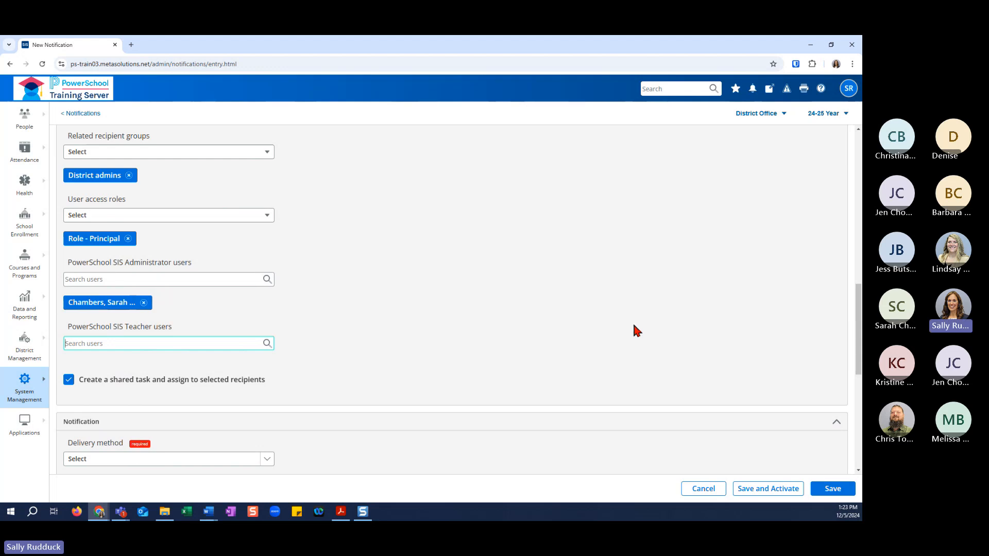
scroll(420, 394, down, 2)
scroll(413, 390, down, 1)
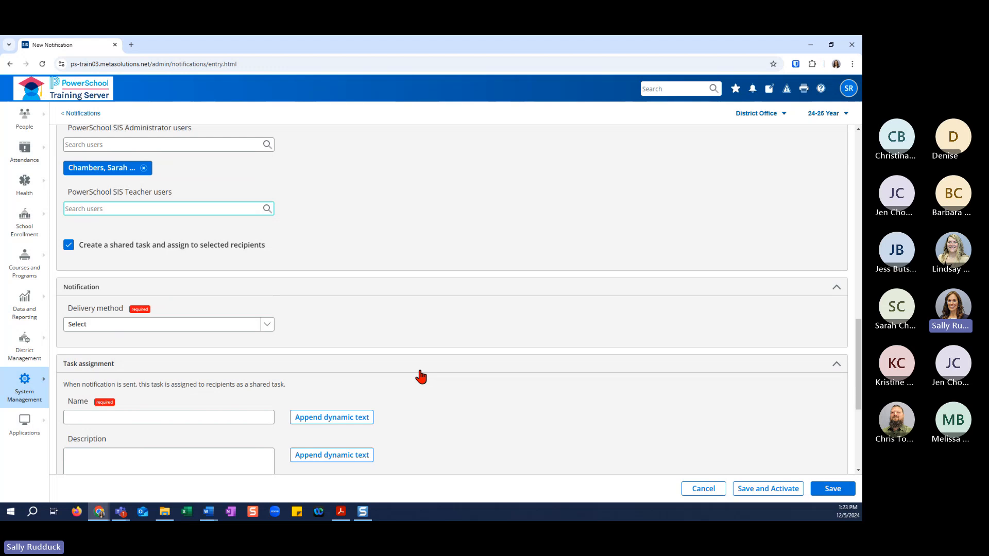
click(267, 324)
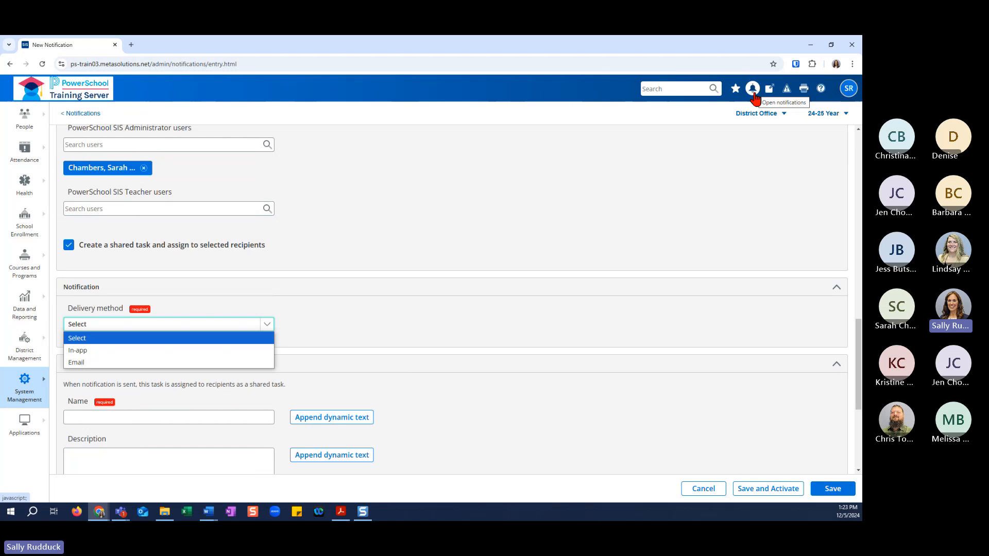
click(244, 354)
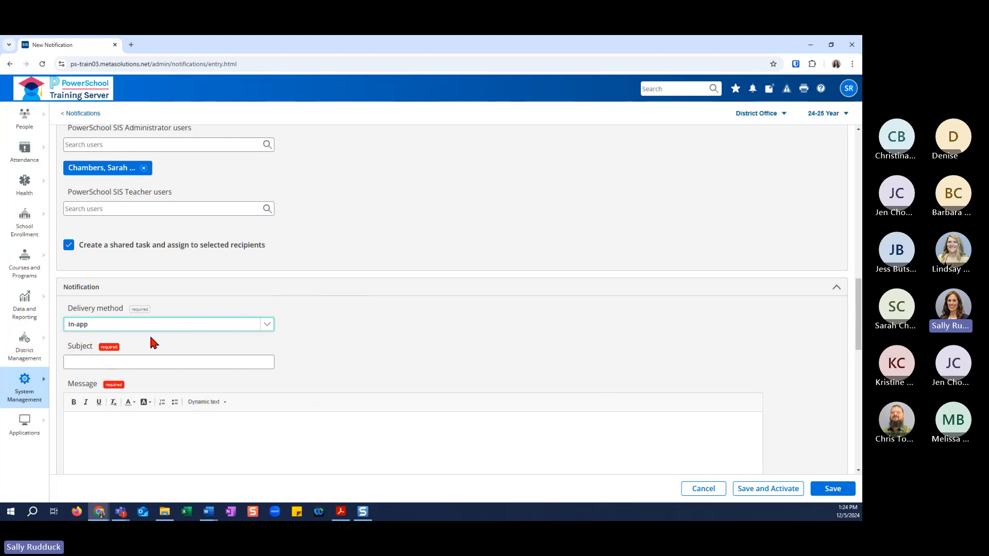
Enter "Course Name Change" as the subject of the in-app notification.
click(126, 362)
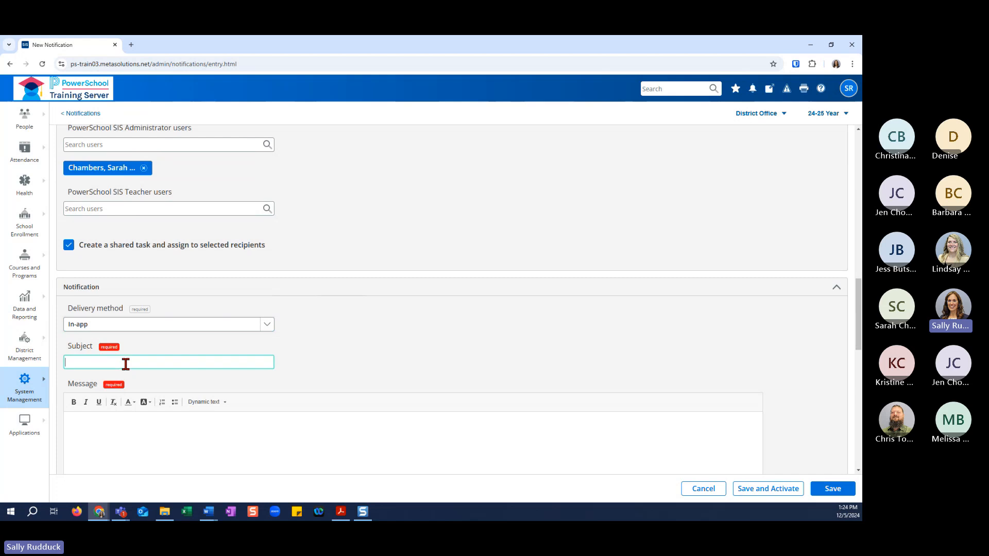
text(Course Name Change)
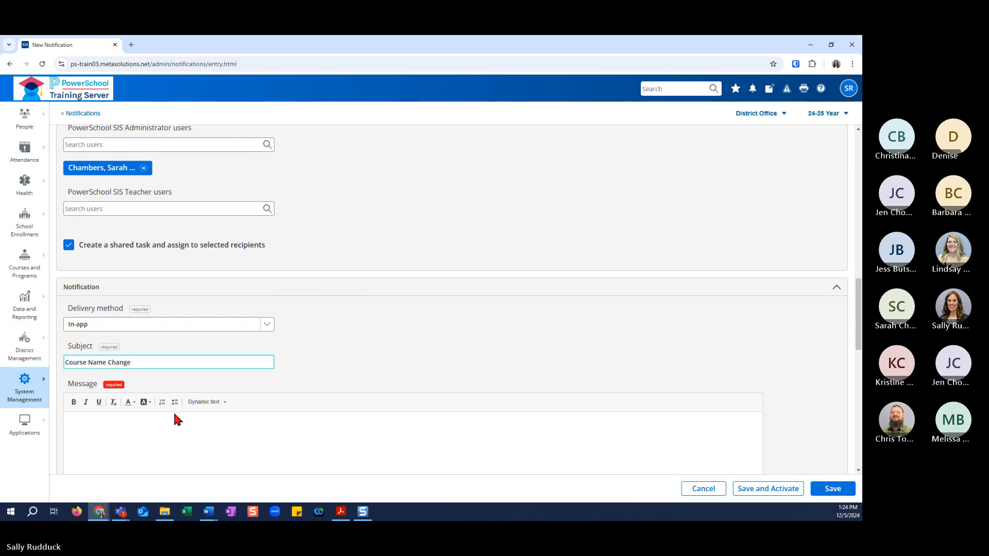
Write the notification message "Course name has been changed, please verify.".
scroll(168, 424, down, 1)
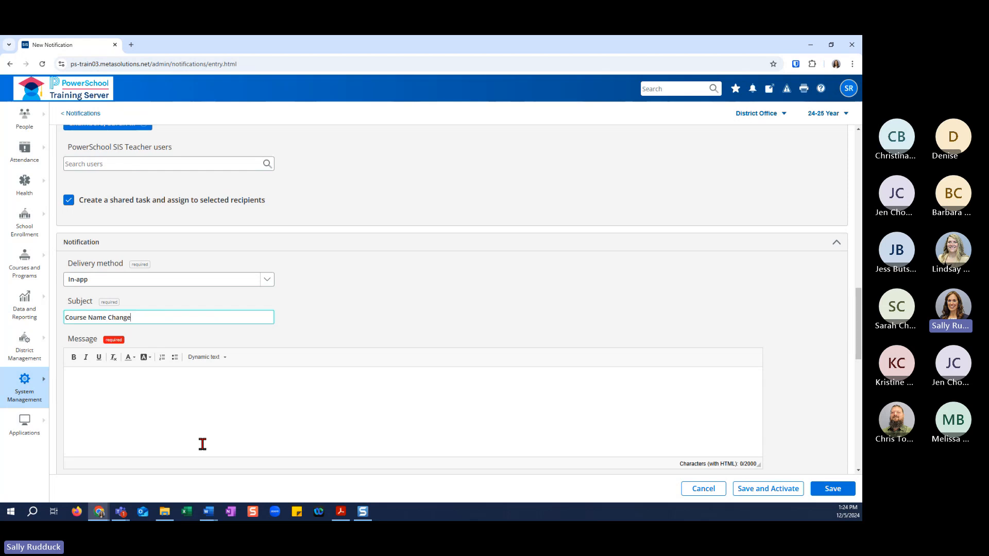
click(93, 380)
text(Cou)
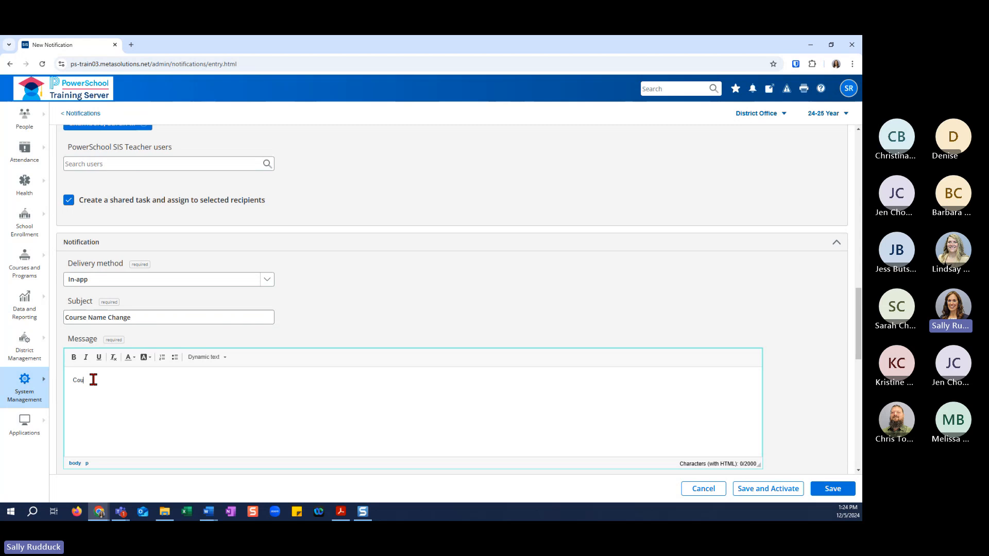
text(rse name has been changed.)
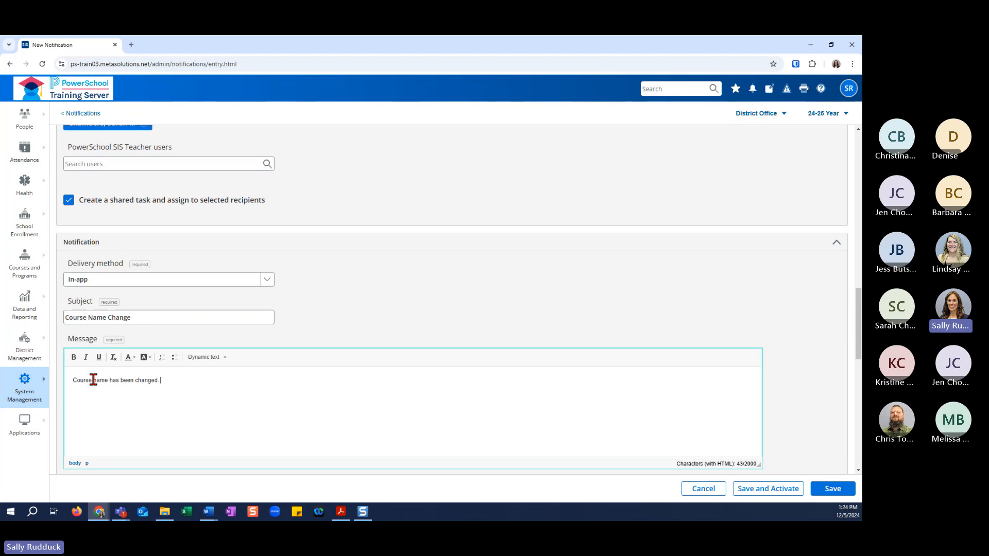
key(BackSpace)
key(BackSpace)
text(, please verify)
key(Return)
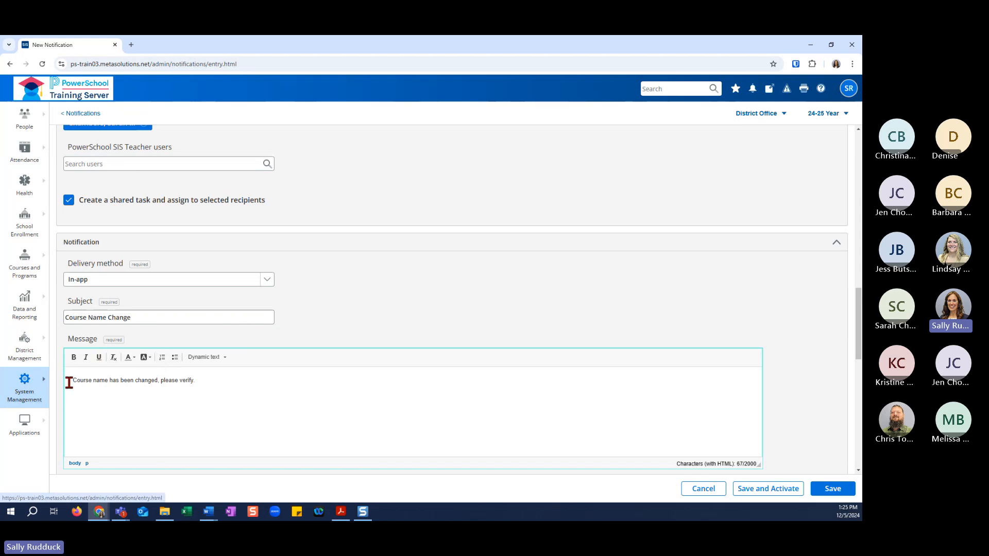
Make the words "Course name" in the message bold and underlined.
drag(71, 380, 108, 380)
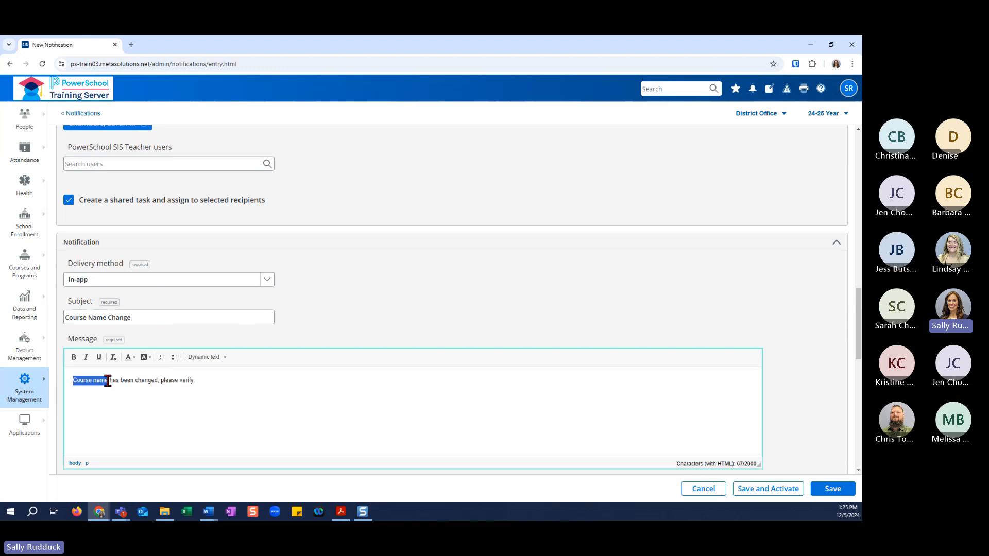
click(73, 358)
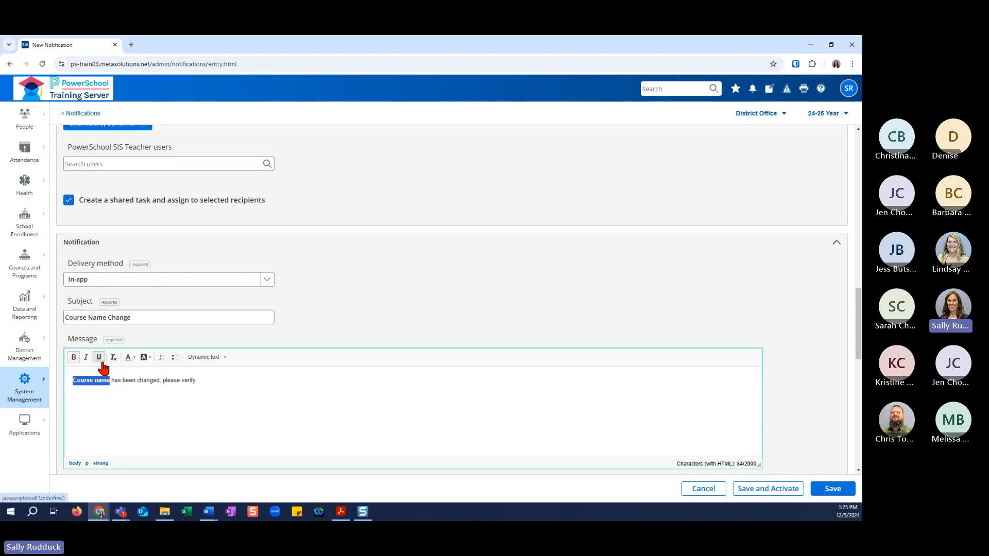
click(99, 357)
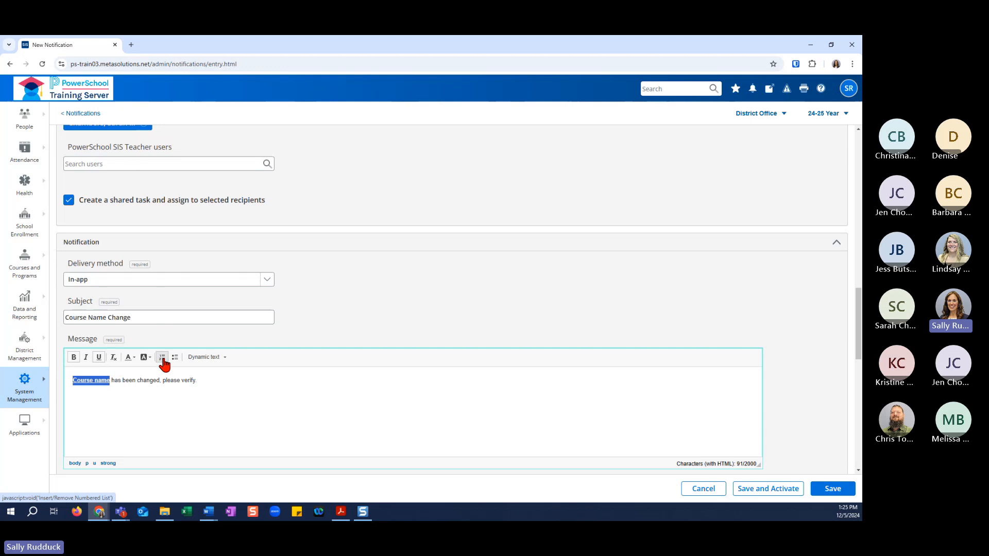
Add a bullet below the message sentence reading "Previous name:" followed by the Old Value dynamic text.
click(136, 384)
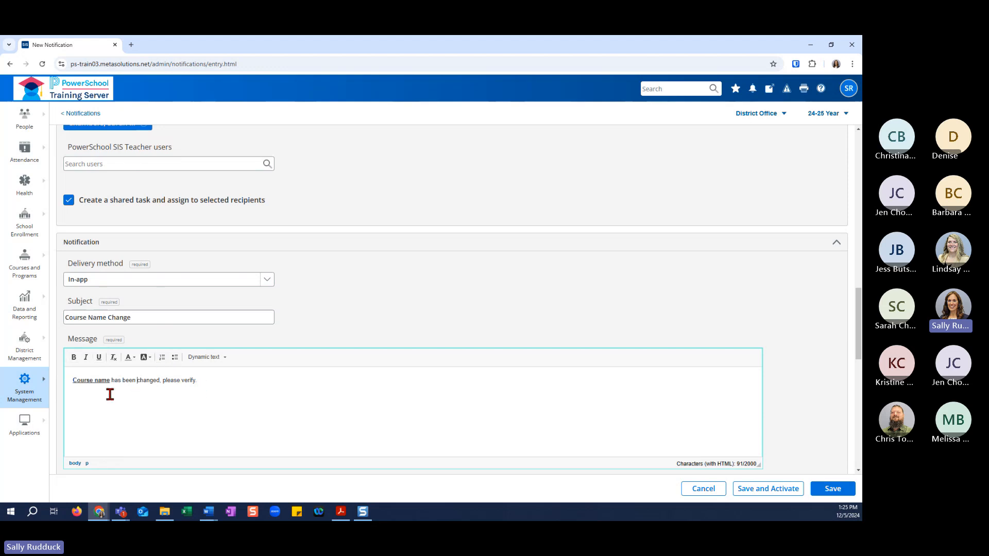
click(175, 358)
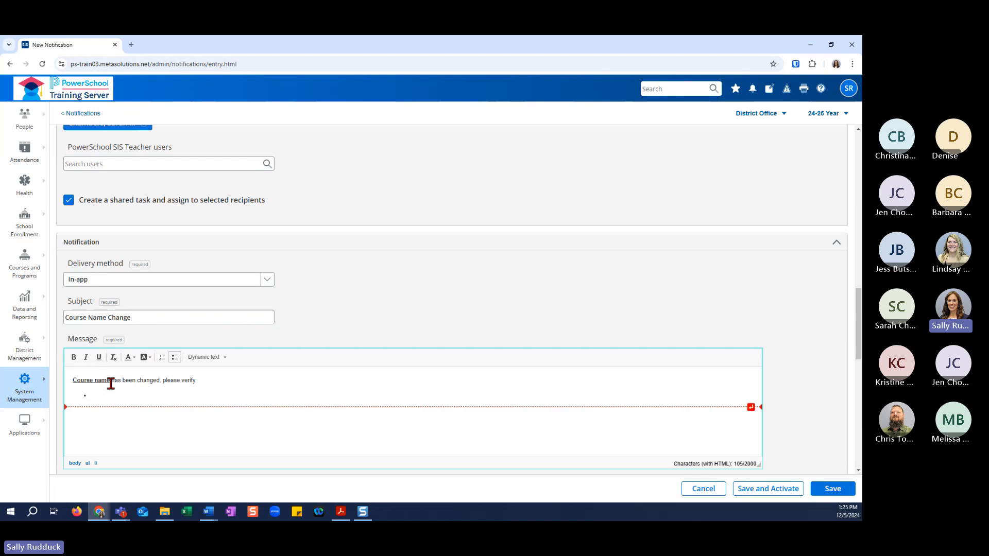
click(211, 357)
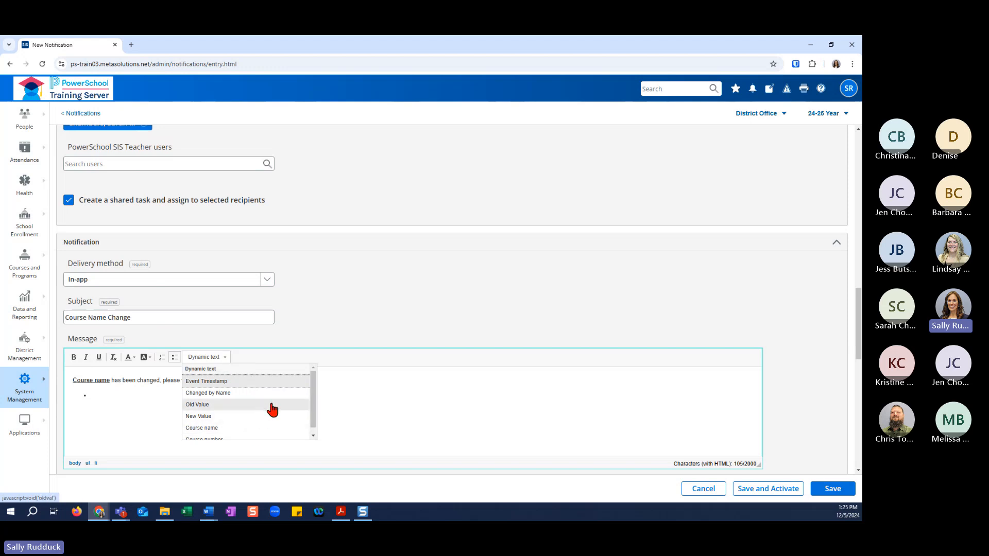
scroll(279, 413, down, 1)
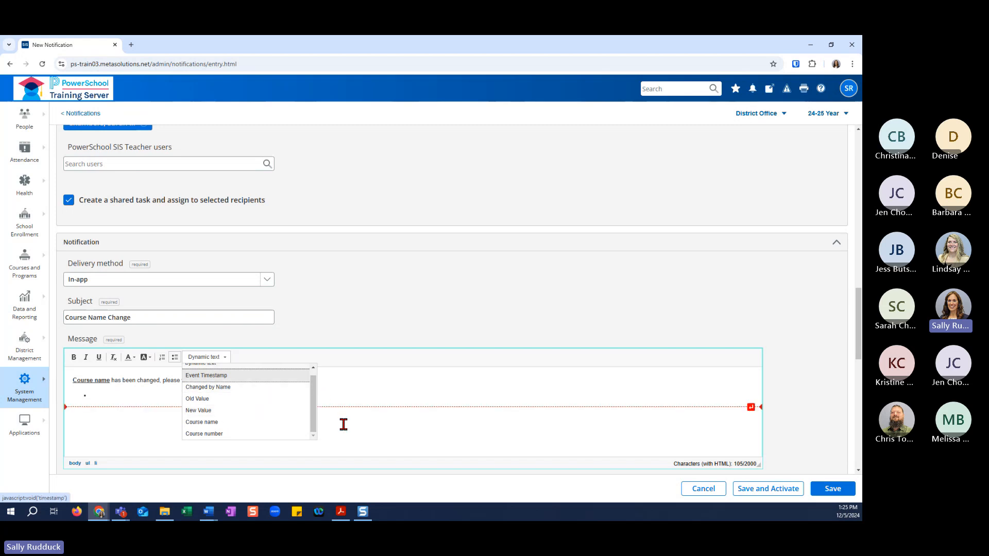
click(202, 401)
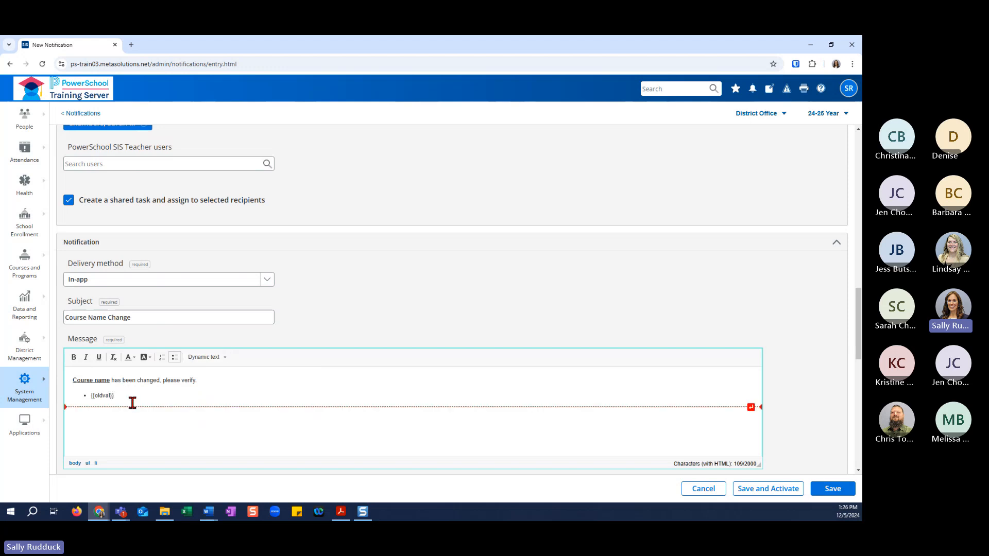
click(91, 395)
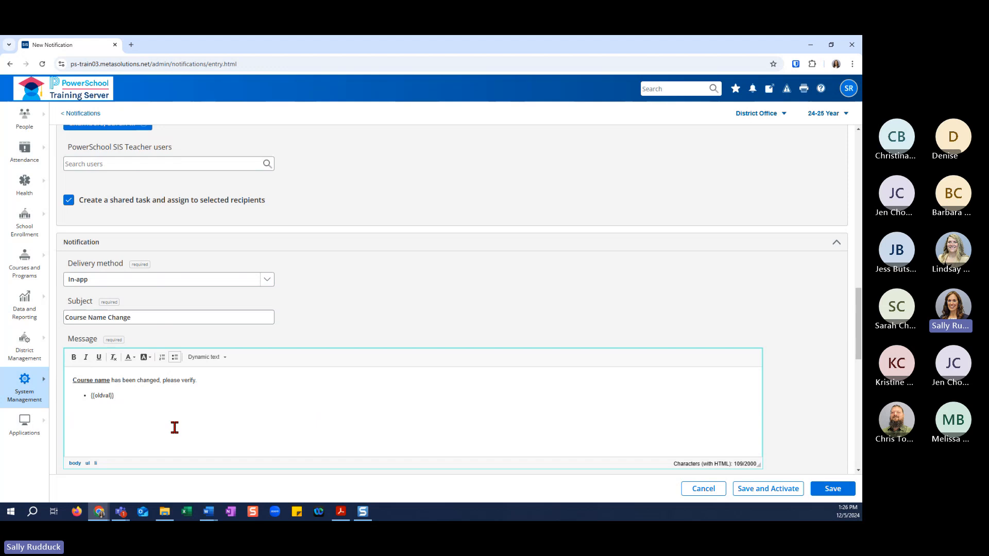
text(Previous name:)
Add a second bullet to the message reading "New name:" followed by the New Value dynamic text.
click(158, 395)
key(Return)
text(New name:)
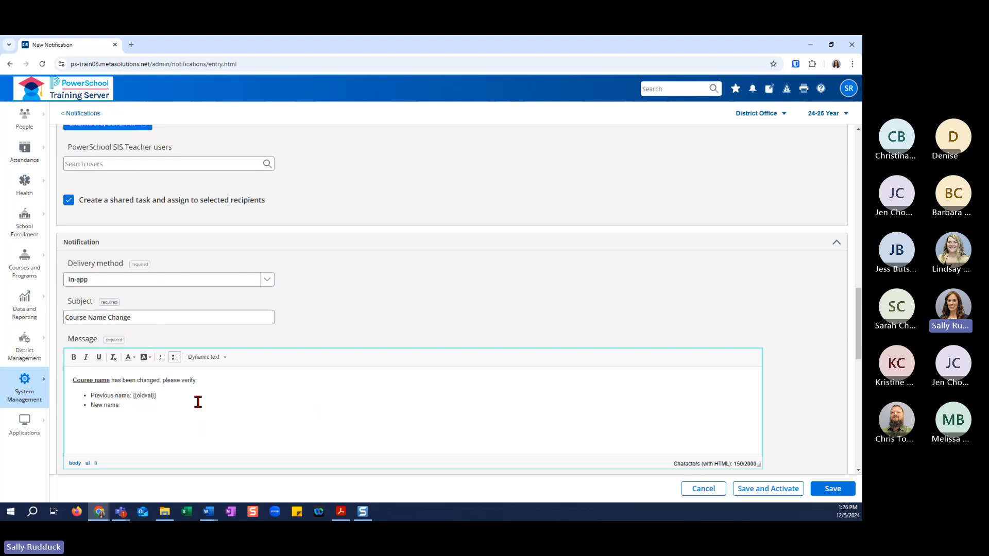
click(223, 358)
click(230, 417)
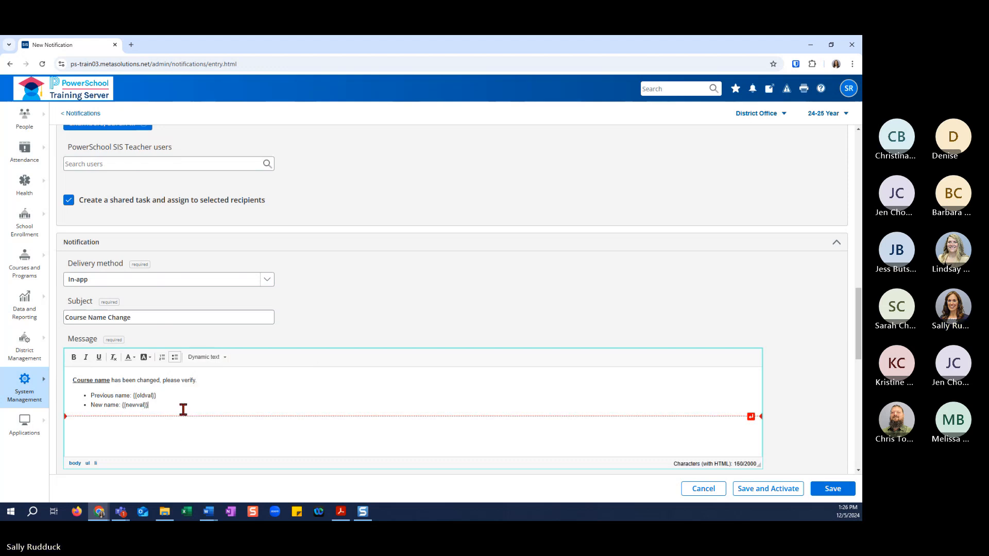
click(212, 358)
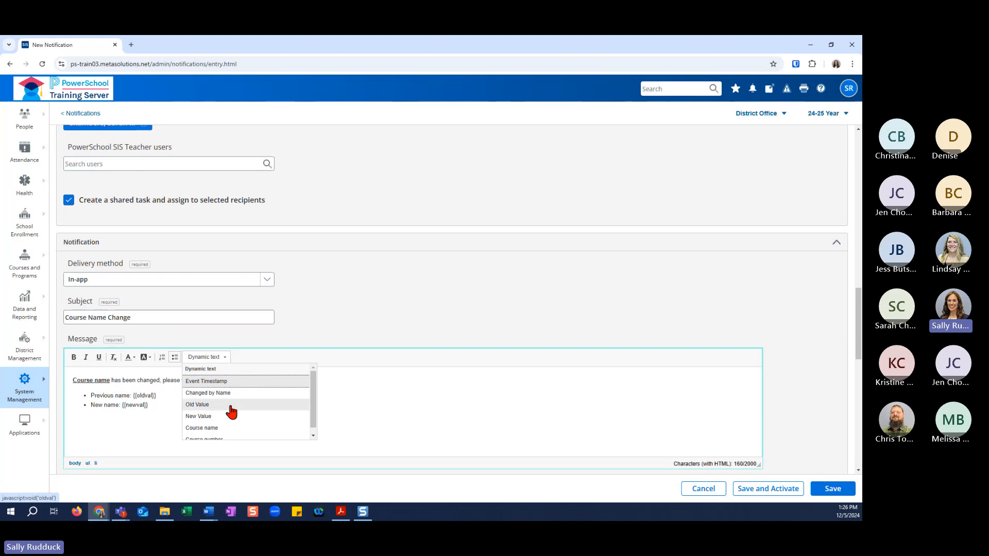
scroll(233, 397, down, 1)
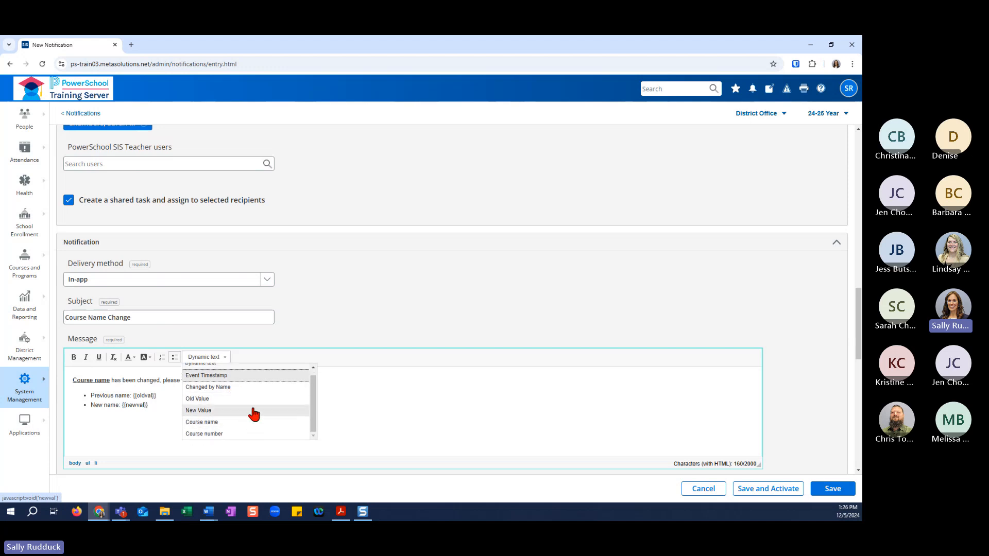
click(338, 390)
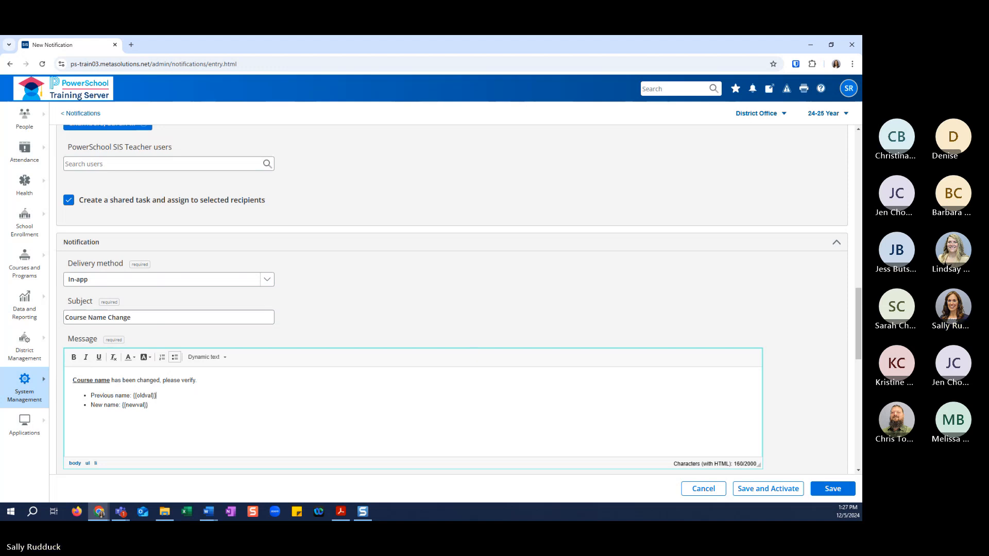
scroll(475, 359, down, 2)
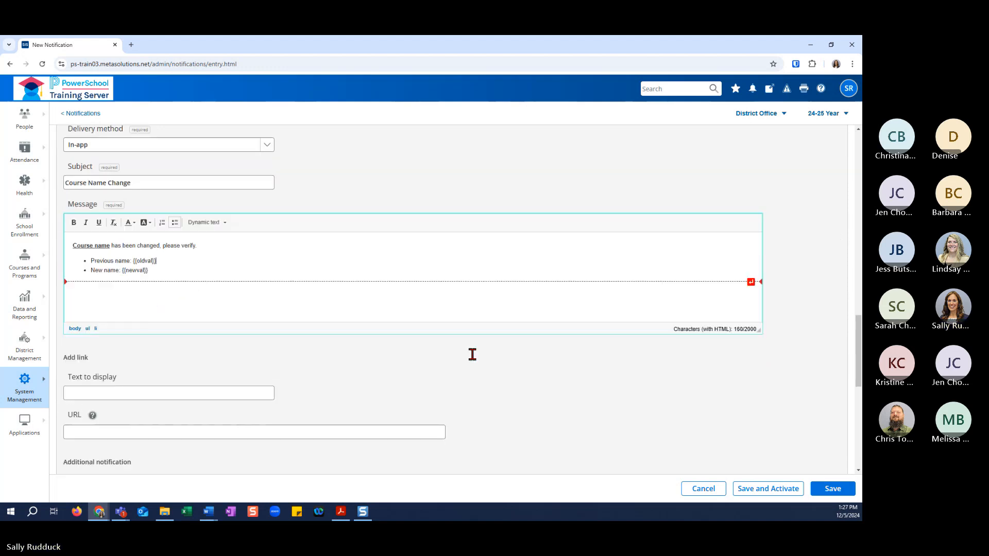
scroll(470, 353, up, 2)
scroll(298, 350, up, 1)
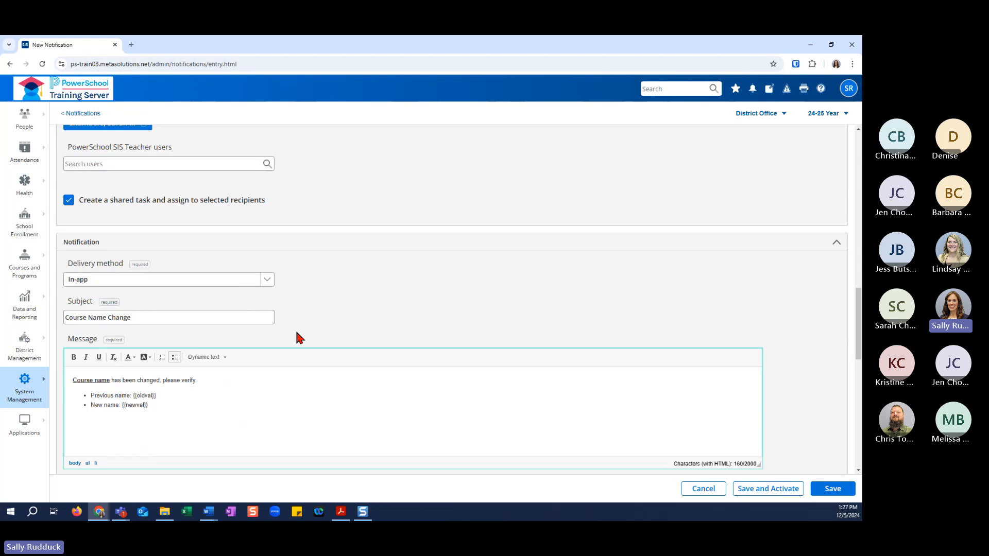
click(267, 281)
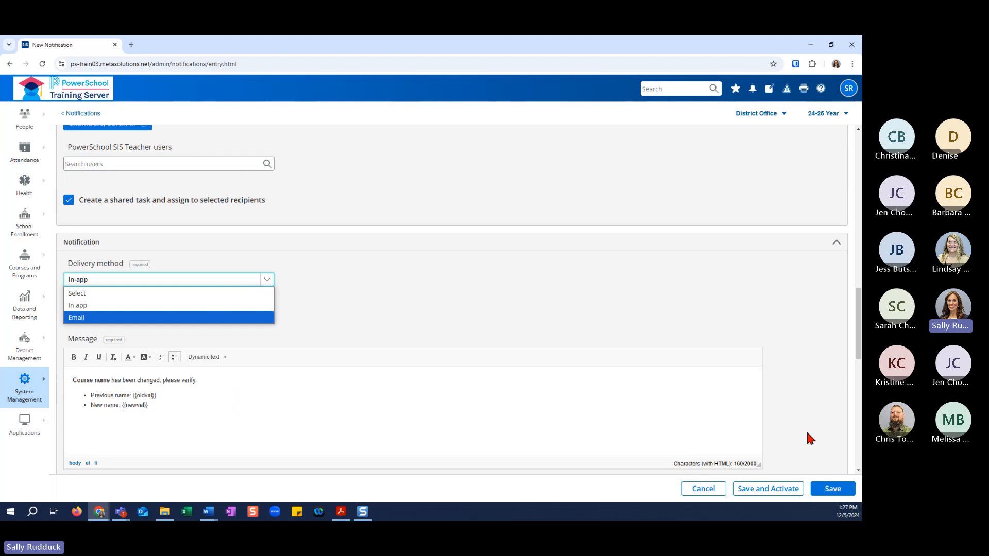
key(Return)
Enter "Course" as the display text of the notification's link.
scroll(803, 444, down, 4)
scroll(810, 439, down, 1)
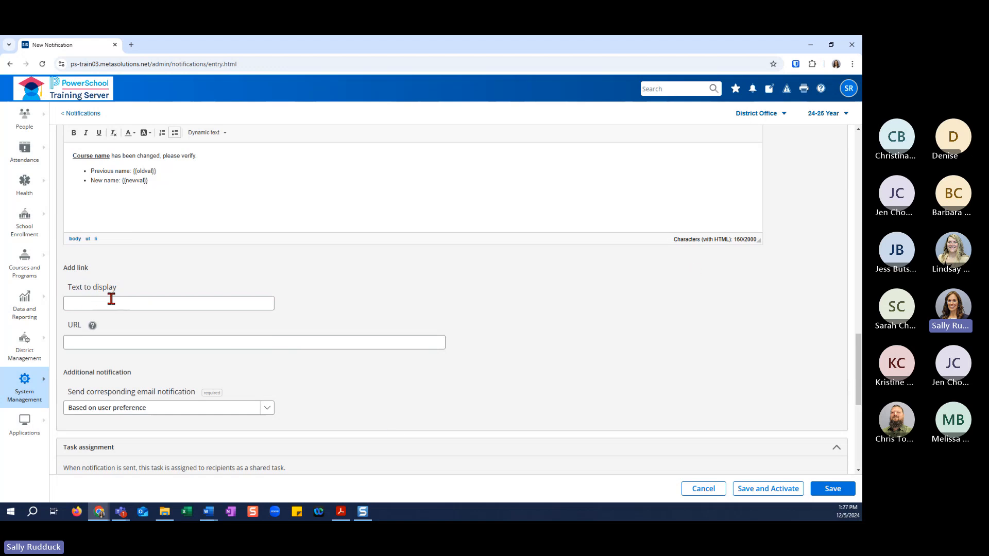
click(134, 304)
text(Cour)
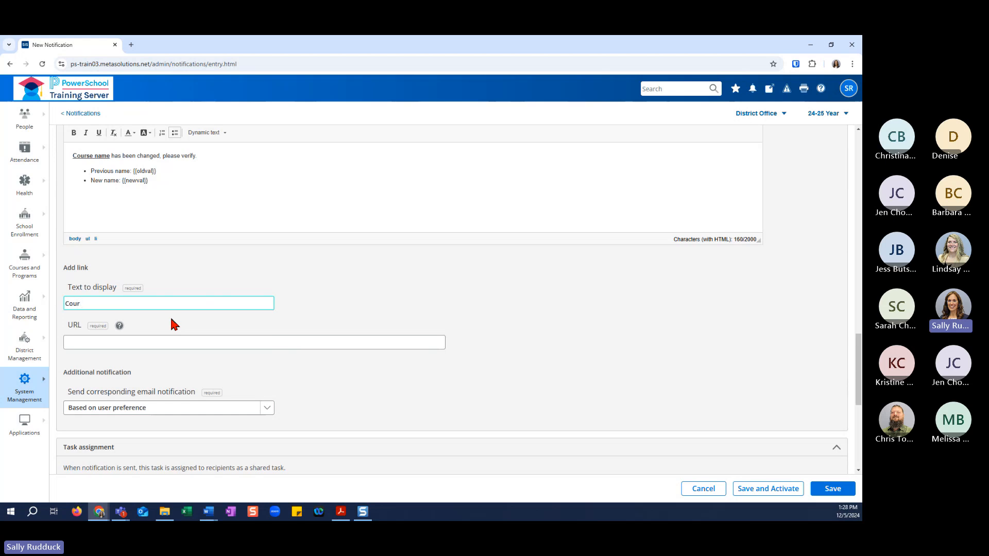
text(tse)
Open the start page in a new browser tab and bring up the Quick Lookup page of the first grade 12 student.
click(216, 348)
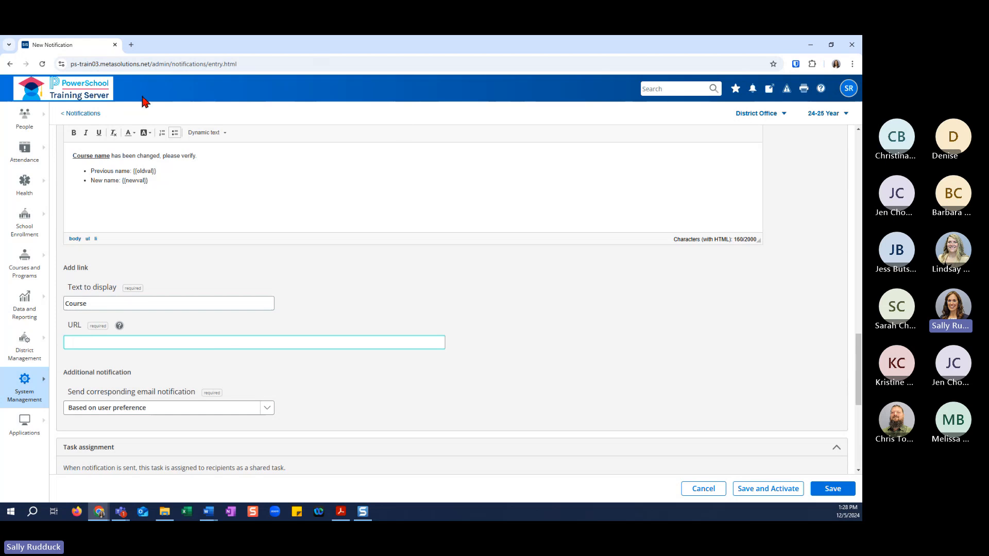
middle_click(98, 98)
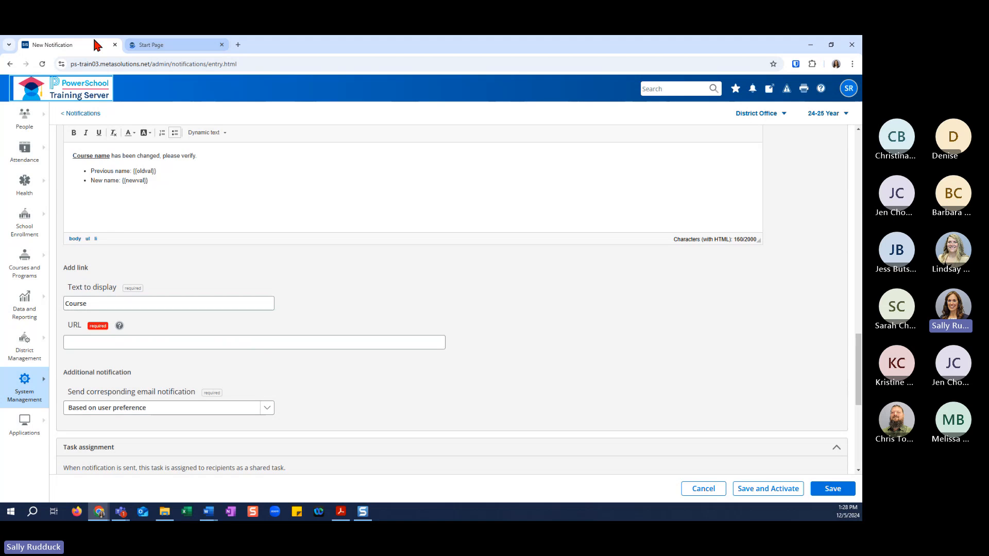
click(147, 45)
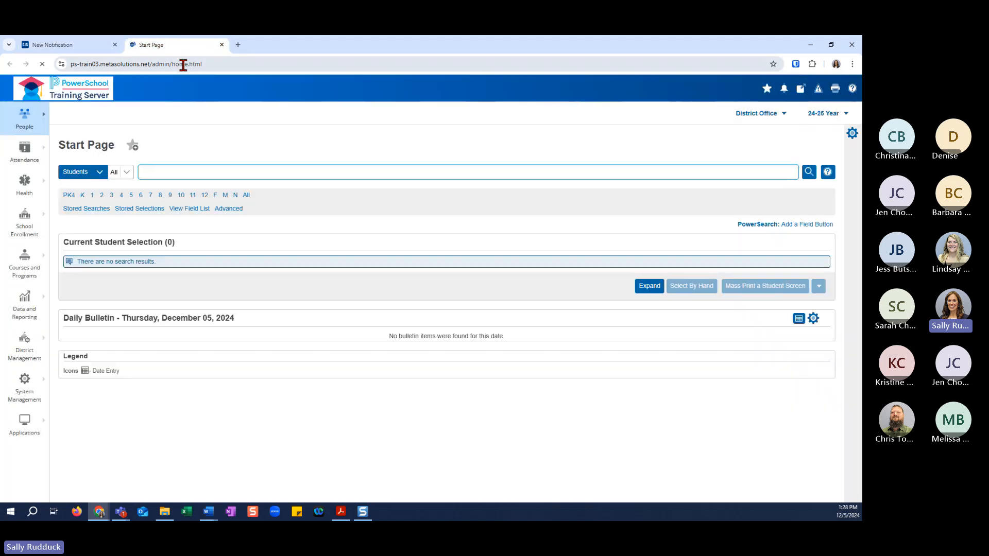
click(204, 195)
click(98, 300)
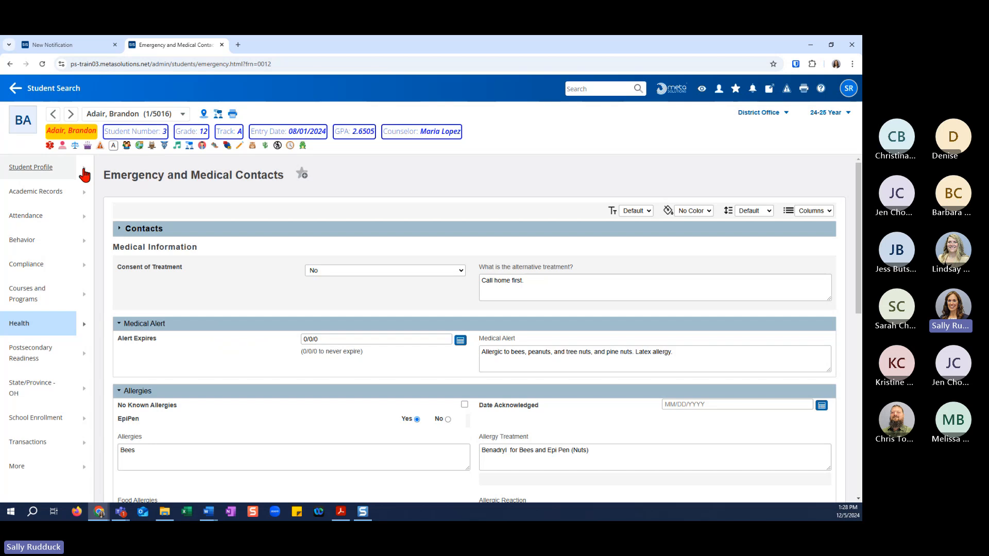
click(85, 175)
click(201, 187)
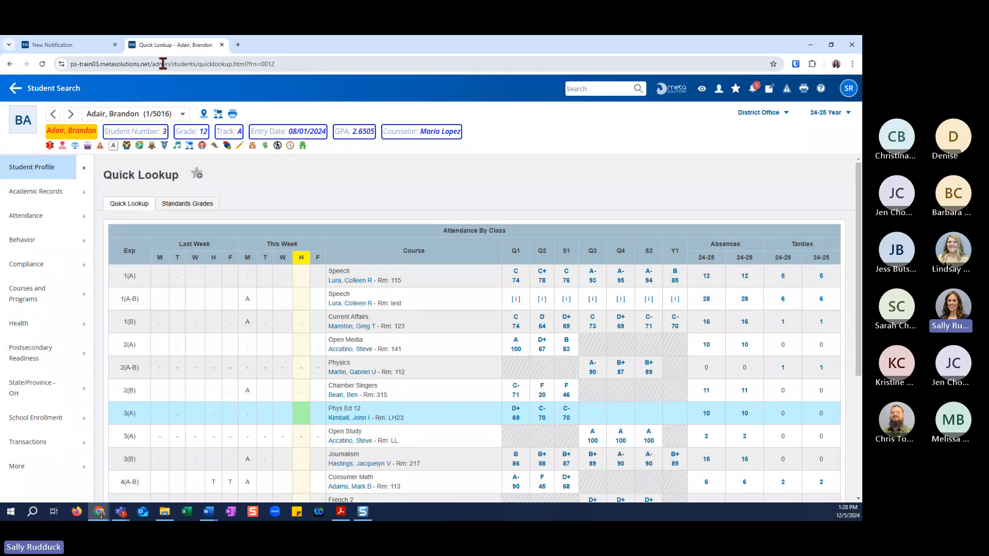
Copy the path "/admin/students/quicklookup.html?" from the Quick Lookup page's address into the notification link's URL.
drag(149, 64, 246, 65)
key(ctrl+c)
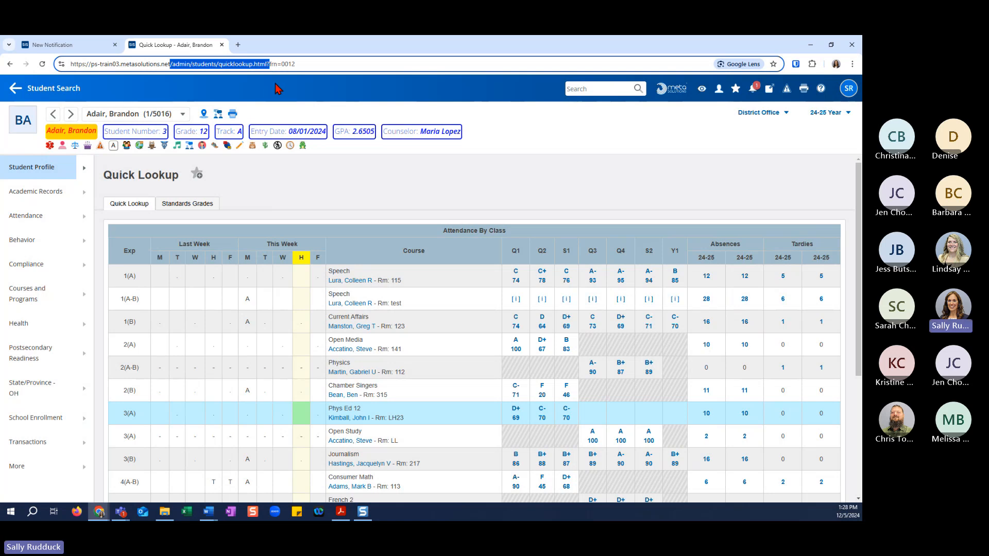
click(99, 48)
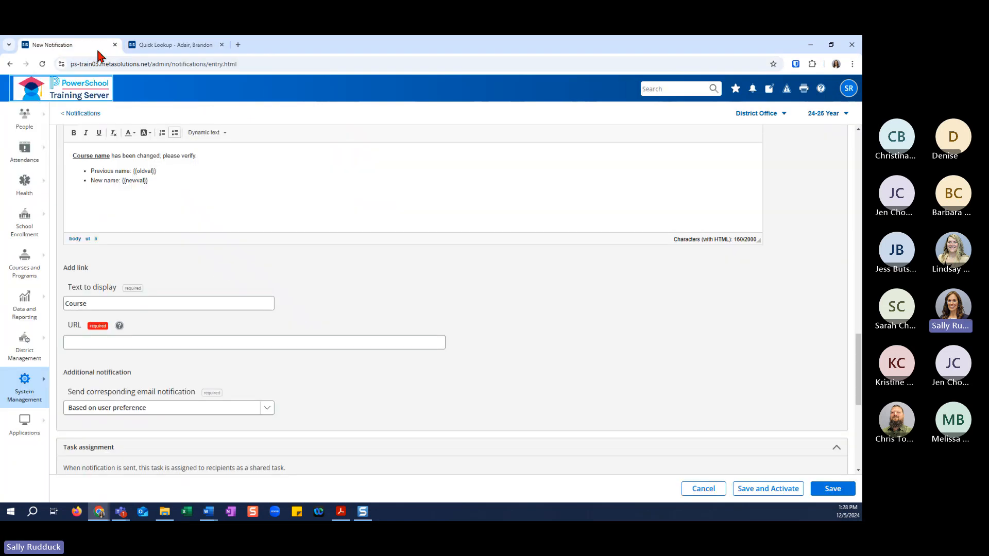
click(132, 342)
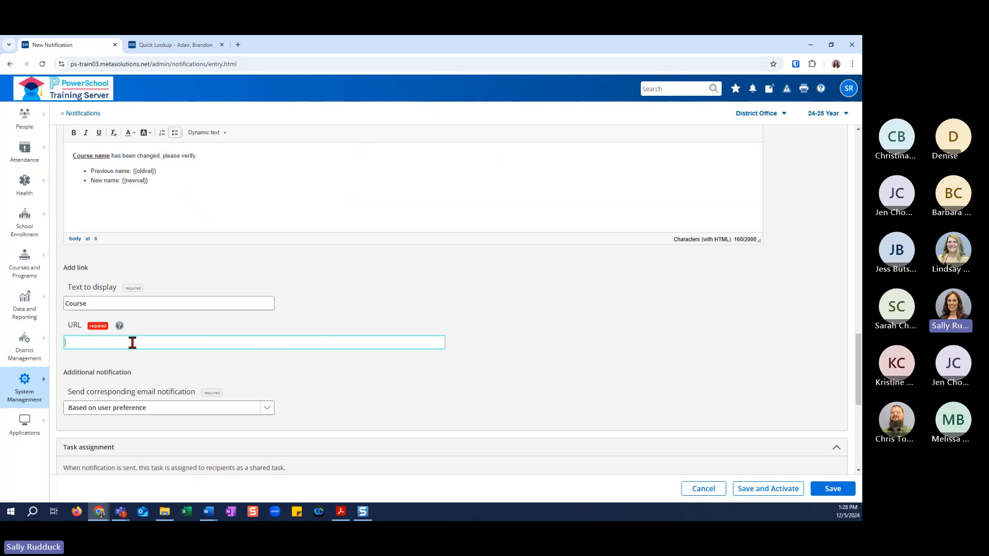
key(ctrl+v)
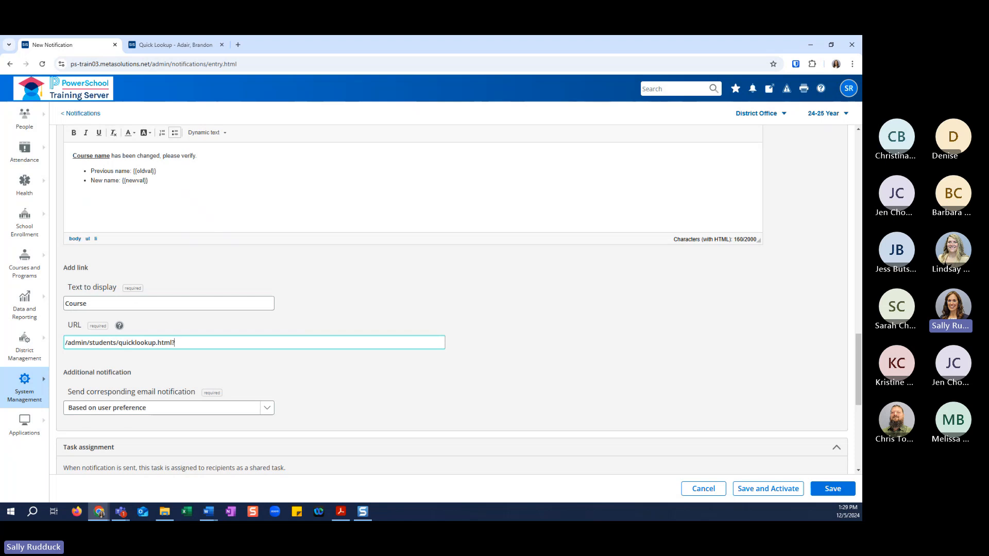
click(205, 44)
drag(171, 64, 268, 66)
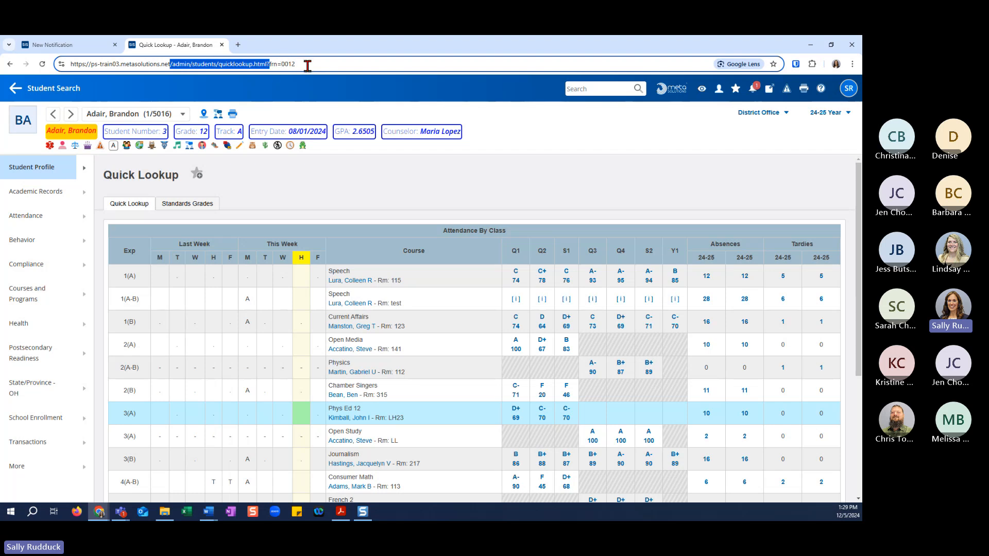
click(105, 46)
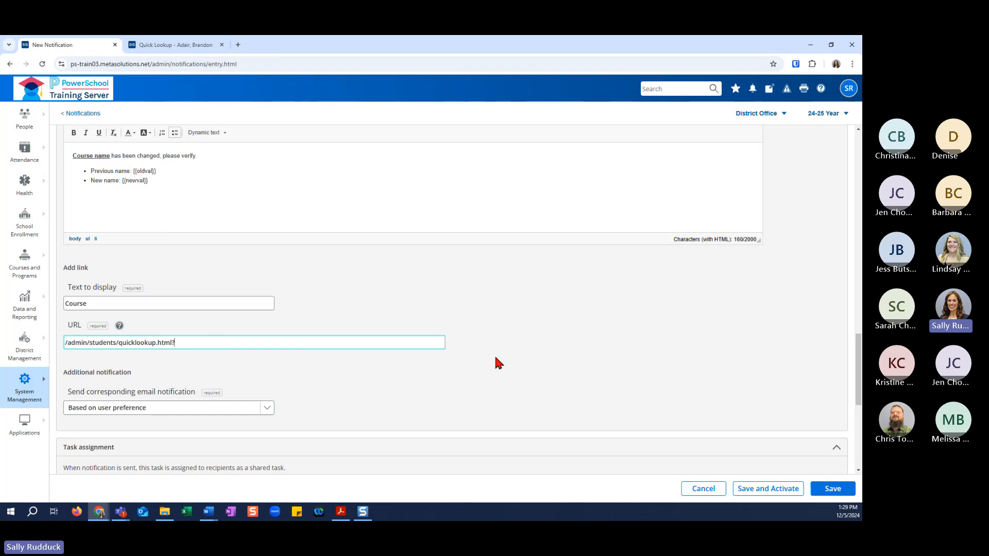
Append "frn={{students_frn}}" to the end of the notification link's URL.
scroll(353, 357, down, 2)
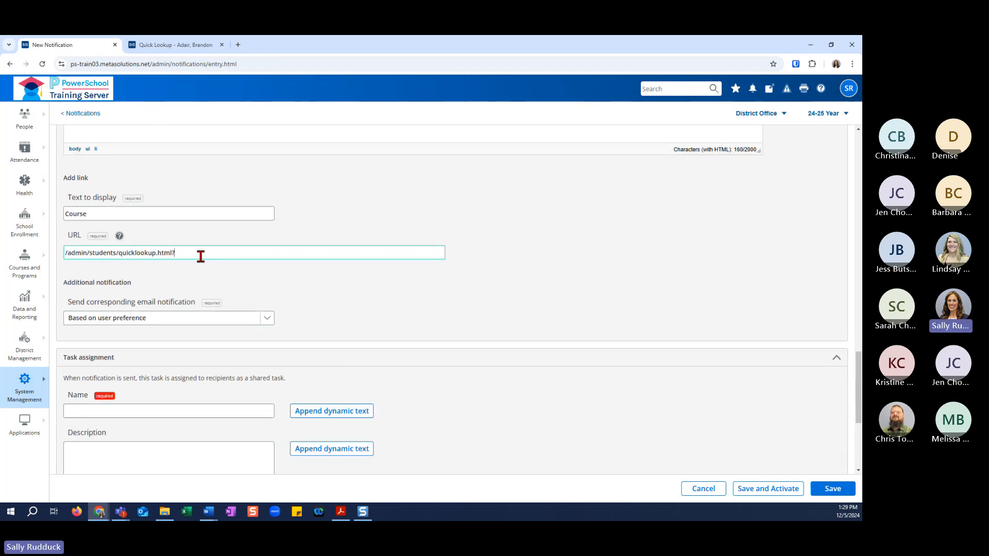
click(497, 255)
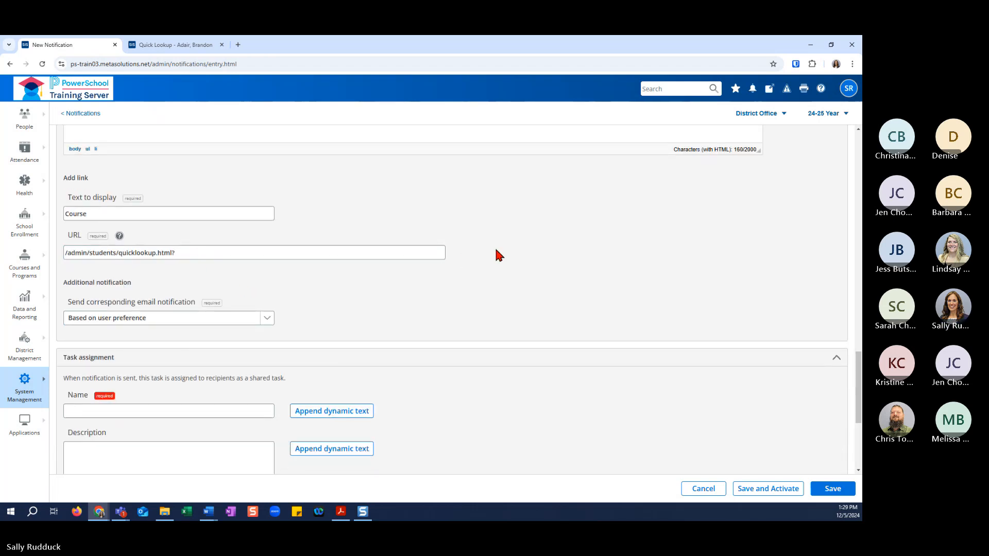
scroll(501, 258, down, 2)
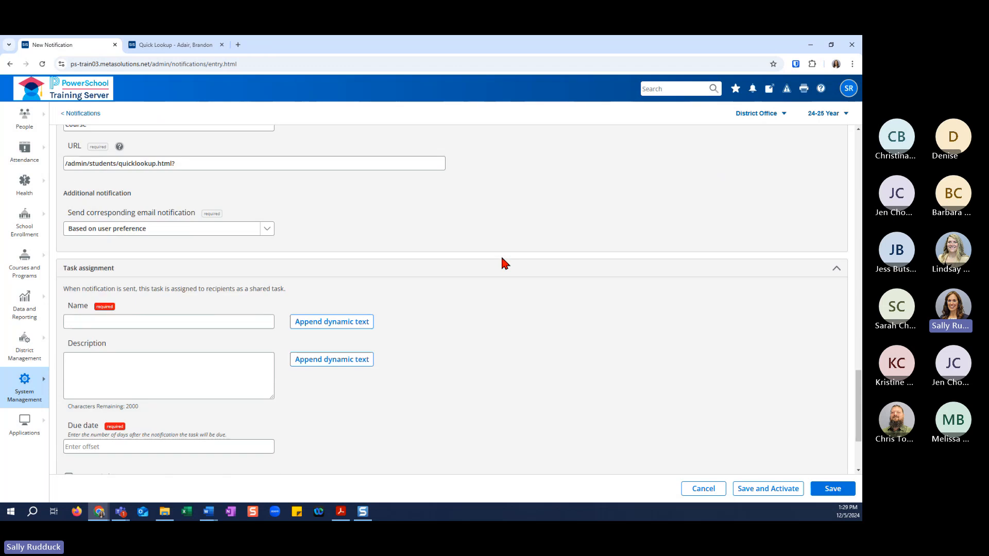
scroll(502, 262, up, 2)
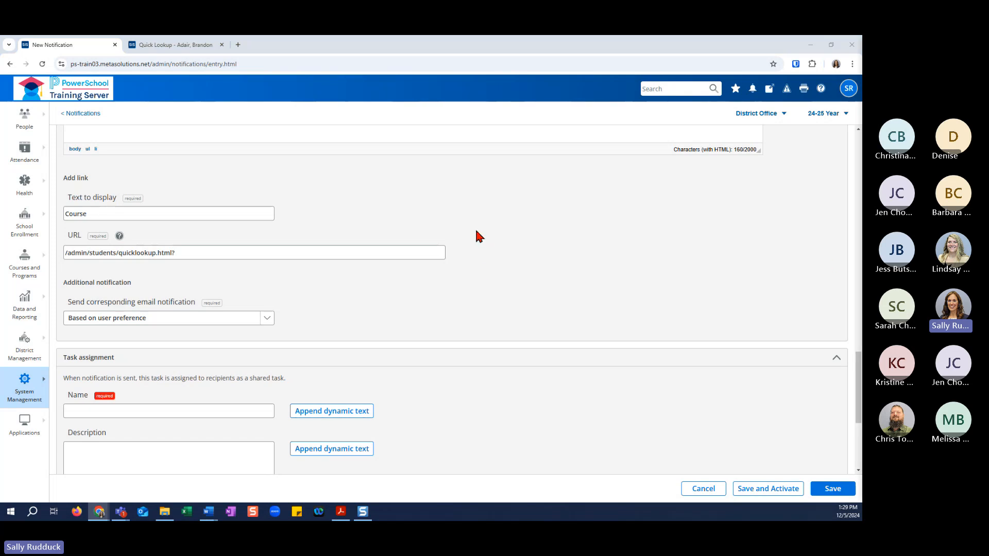
click(204, 252)
text(frn={{students_frn}})
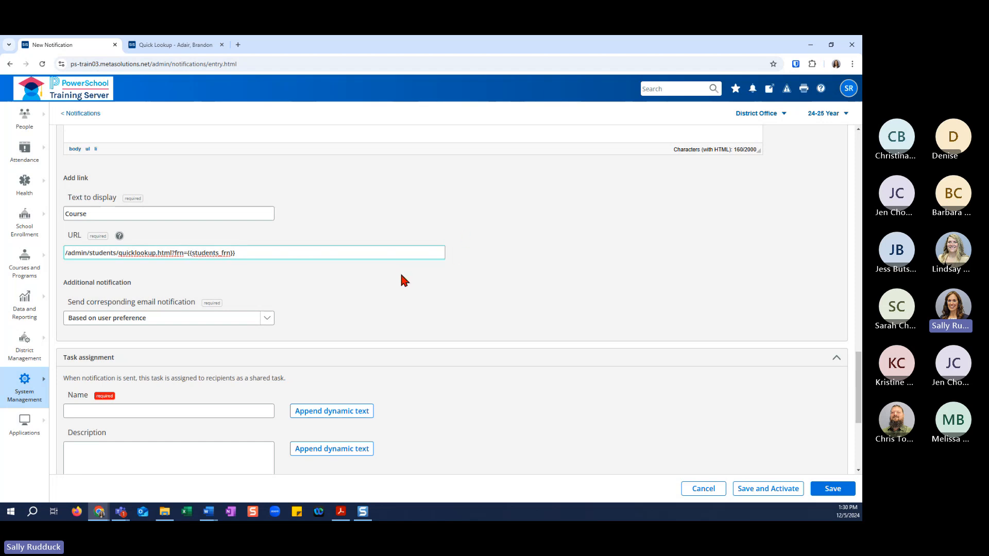
scroll(402, 276, up, 15)
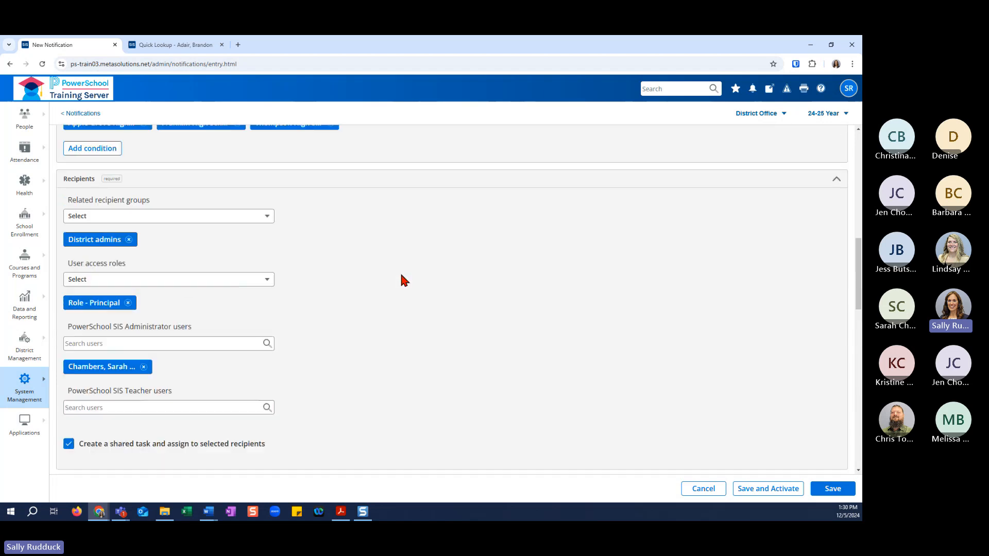
scroll(401, 272, up, 5)
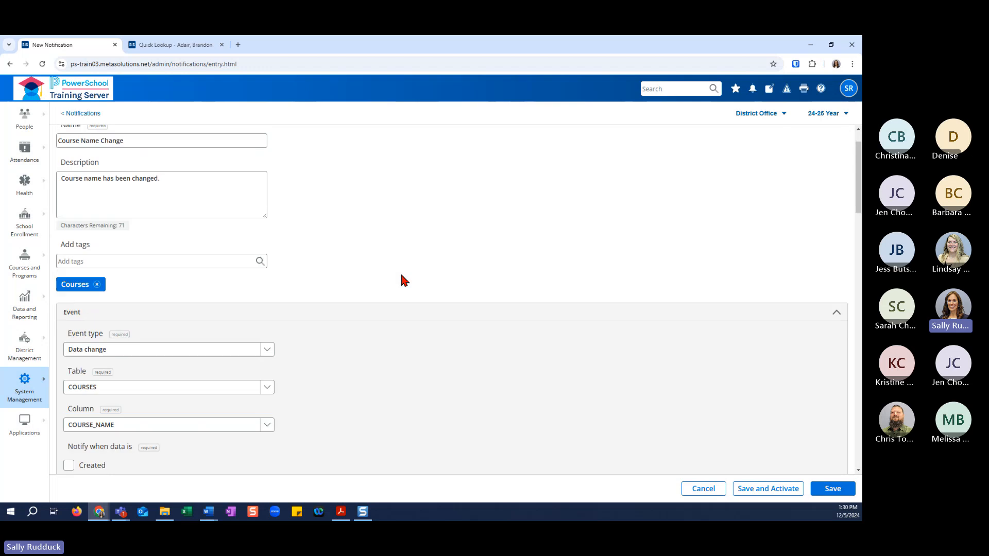
scroll(401, 275, down, 15)
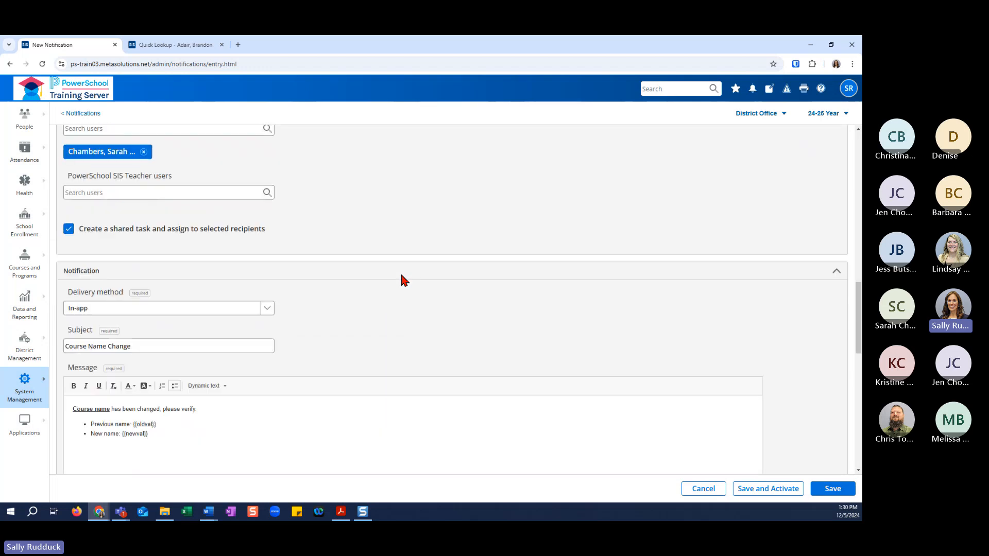
Append "&gs=true" to the end of the notification link's URL.
scroll(401, 272, down, 3)
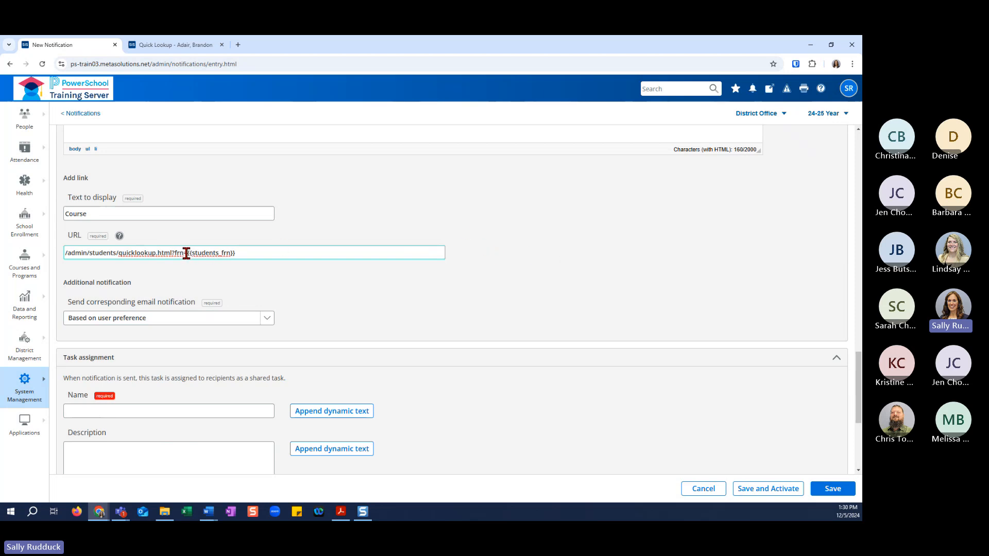
drag(186, 253, 236, 254)
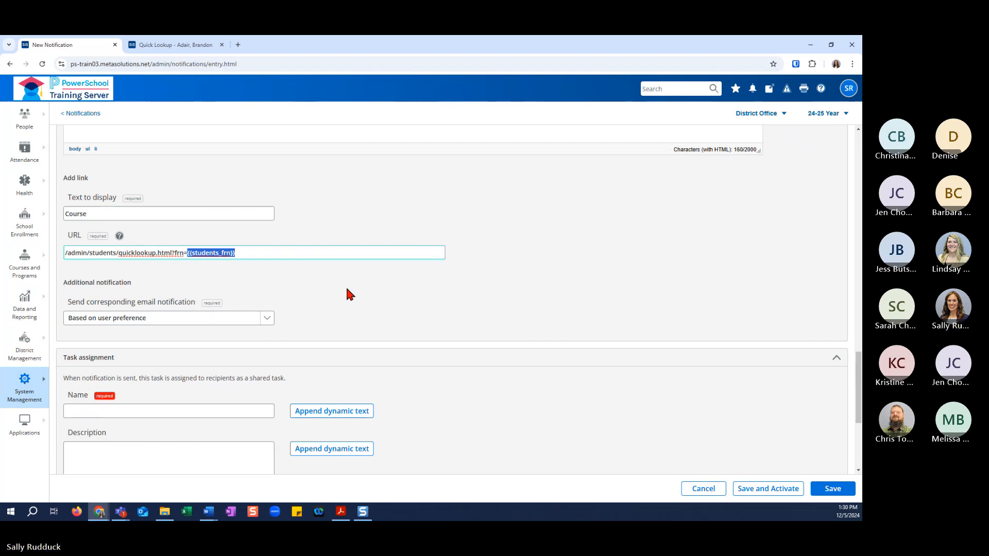
click(289, 253)
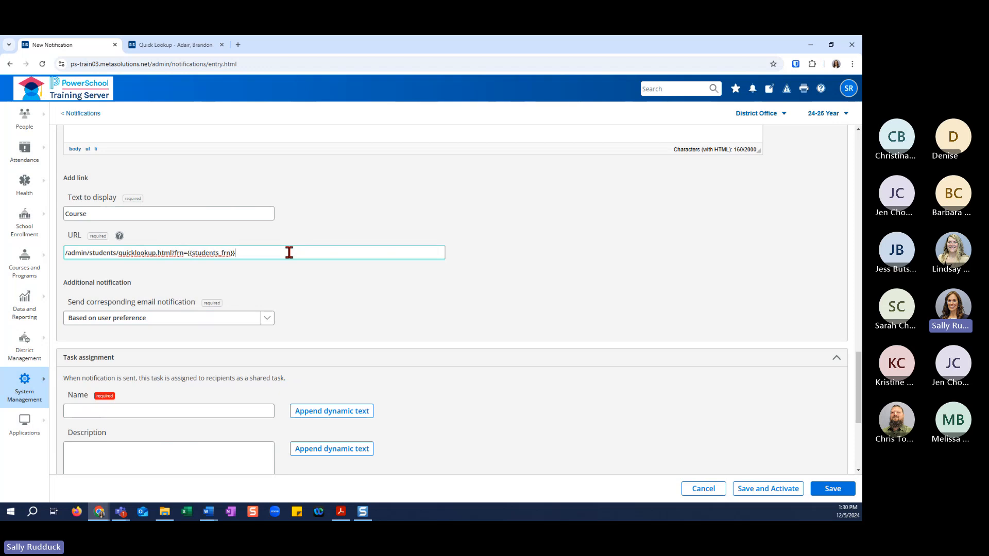
text(&gs=true)
click(176, 44)
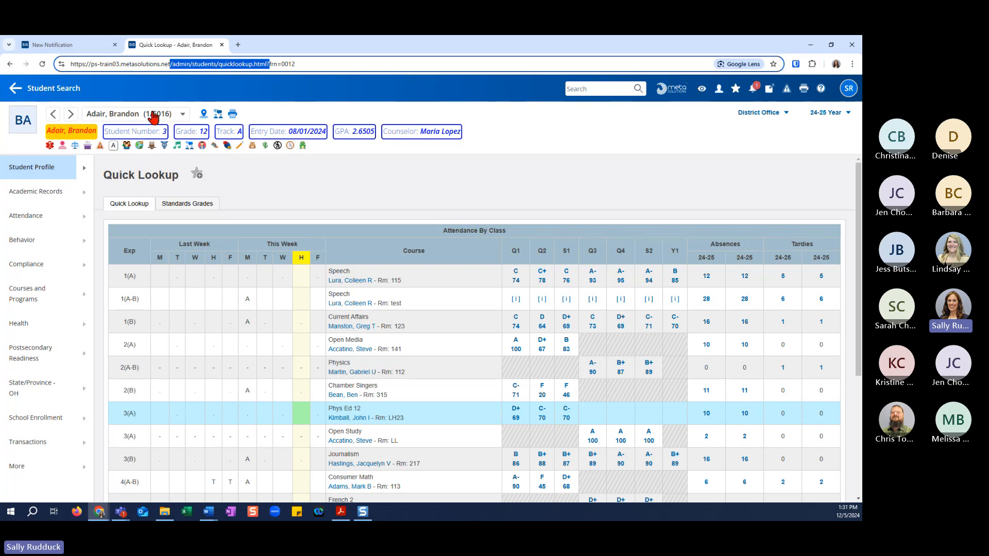
click(100, 45)
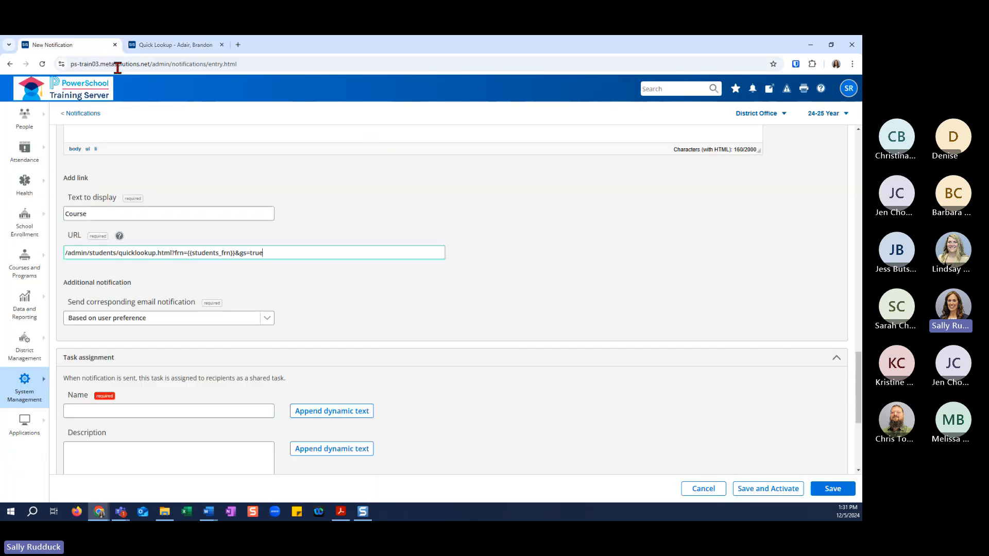
Set the option for sending a corresponding email notification to No.
scroll(313, 375, down, 5)
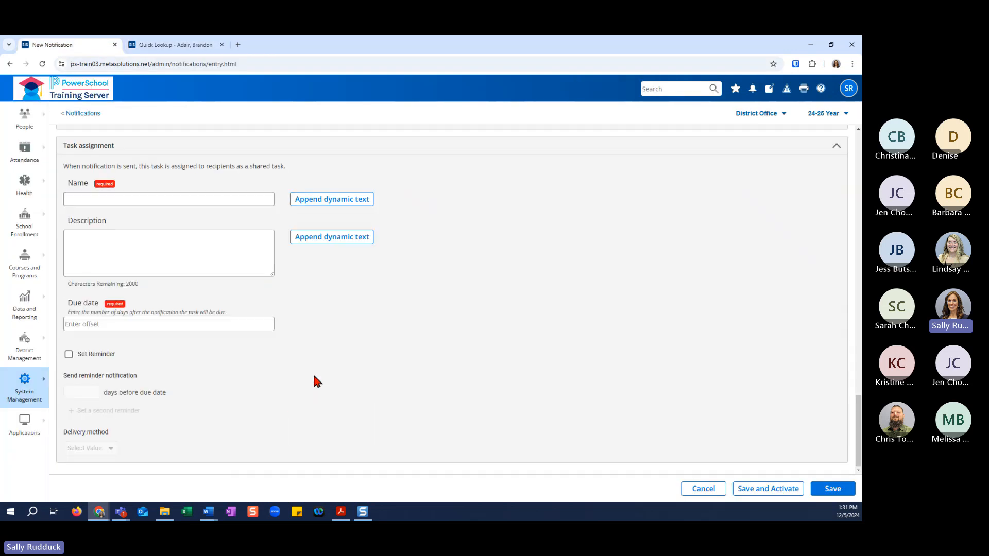
scroll(250, 297, up, 4)
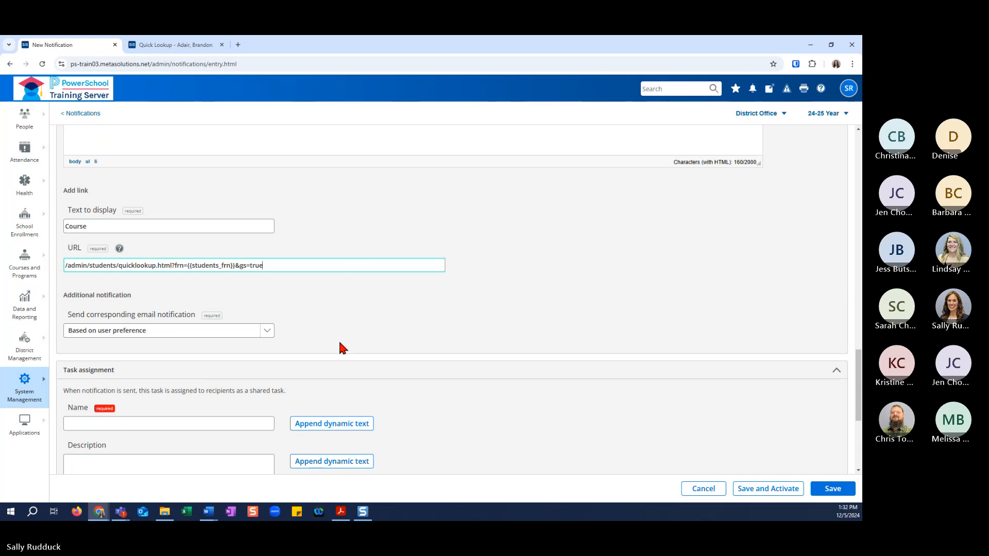
scroll(341, 345, down, 2)
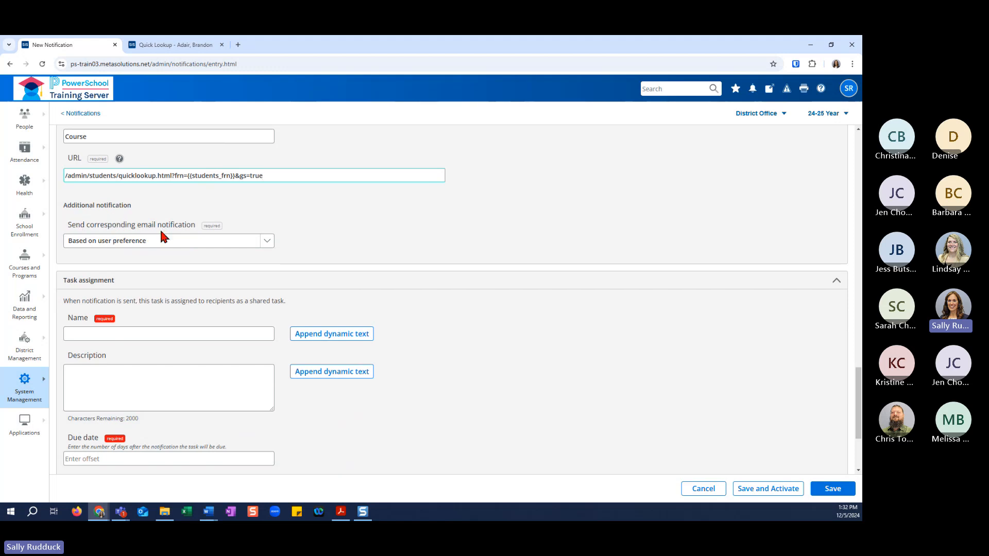
click(163, 246)
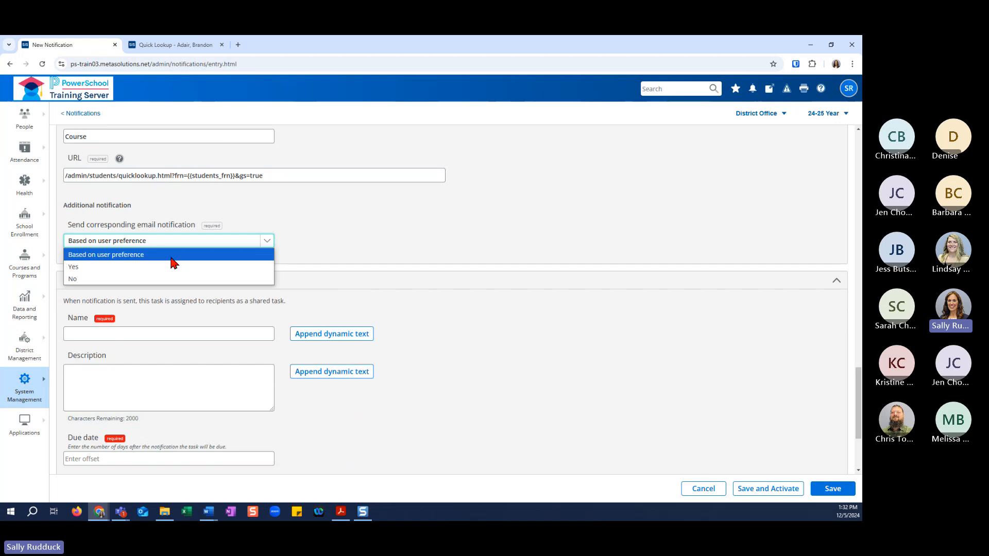
click(247, 279)
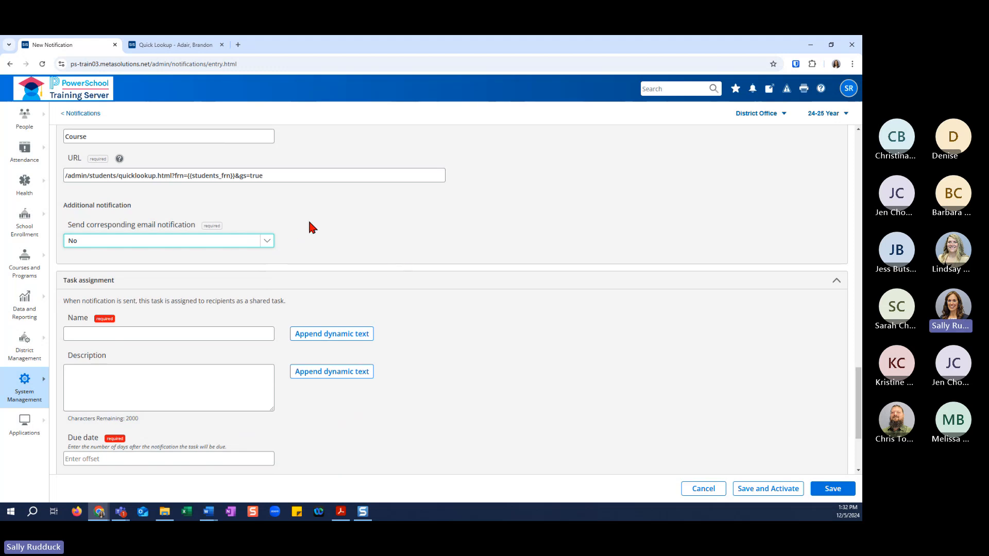
Name the shared task "Course Name Change" in the task assignment section.
scroll(341, 262, down, 2)
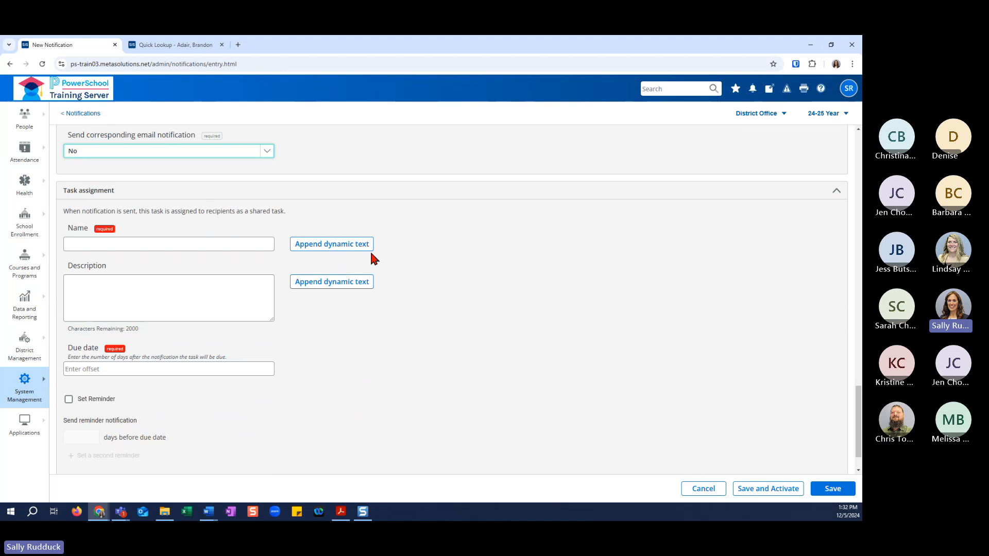
scroll(373, 247, up, 10)
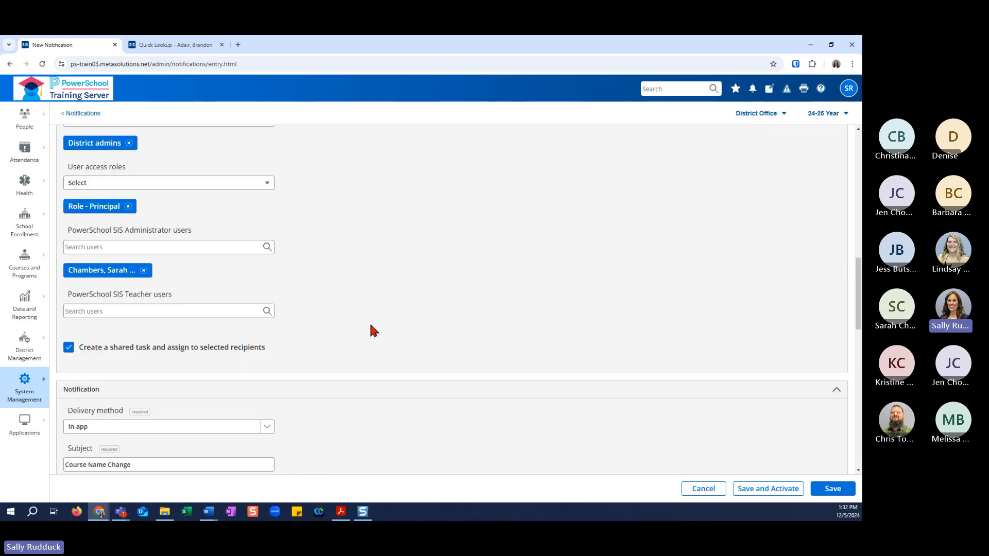
scroll(379, 324, down, 5)
scroll(382, 325, down, 6)
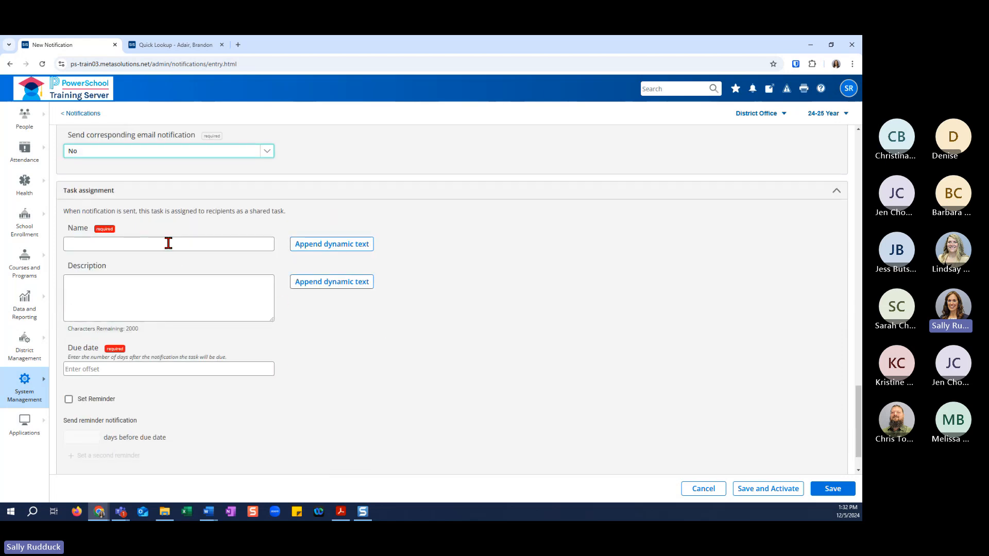
click(169, 243)
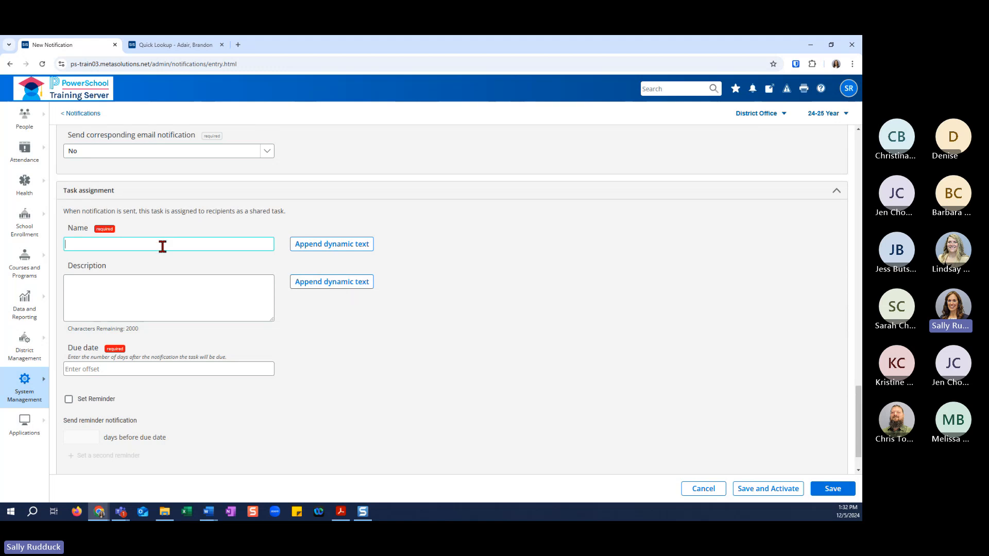
text(Course Name Change)
Enter "Course name has been changed." as the shared task's description.
key(Tab)
key(Tab)
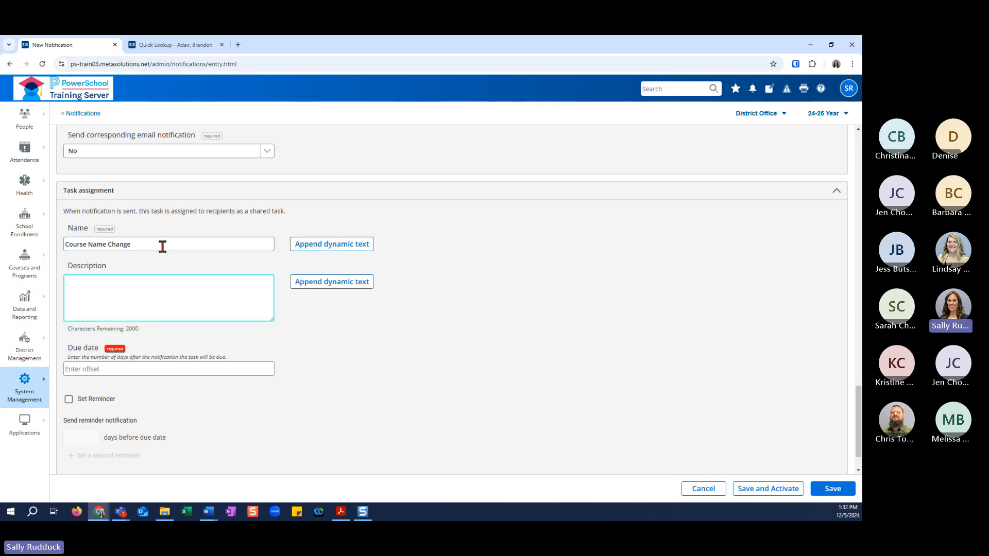
text(Cour)
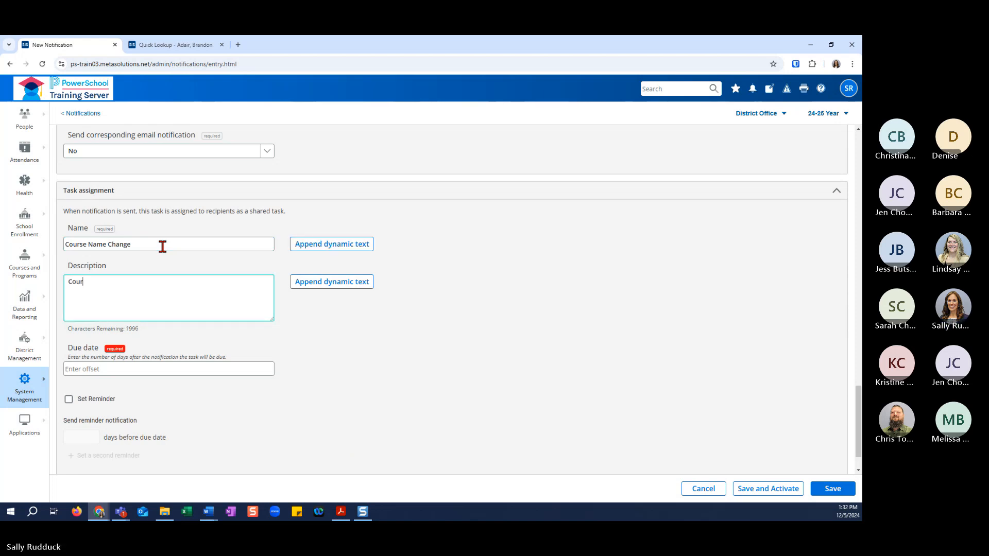
text(se name has been changed.)
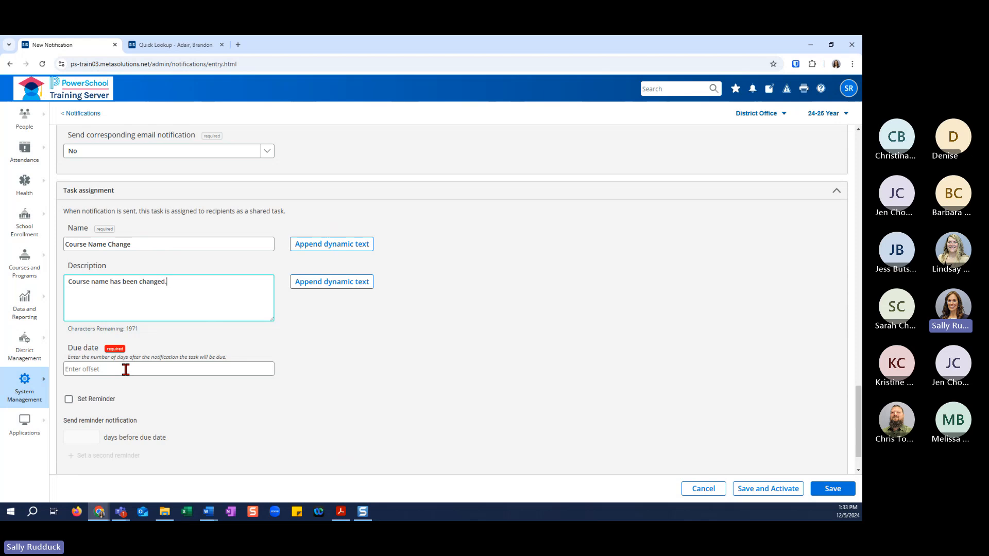
Make the shared task due 10 days after the notification.
drag(67, 357, 256, 362)
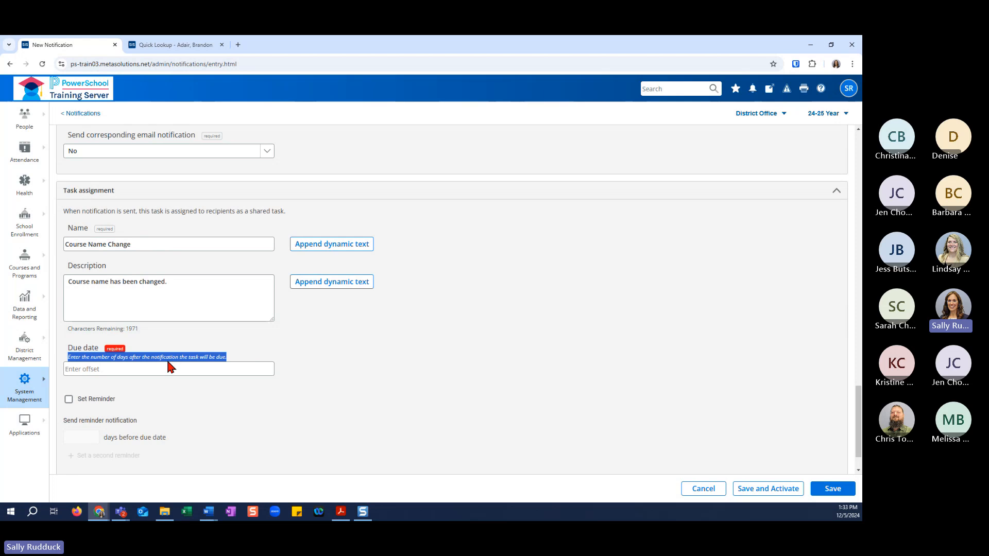
click(206, 370)
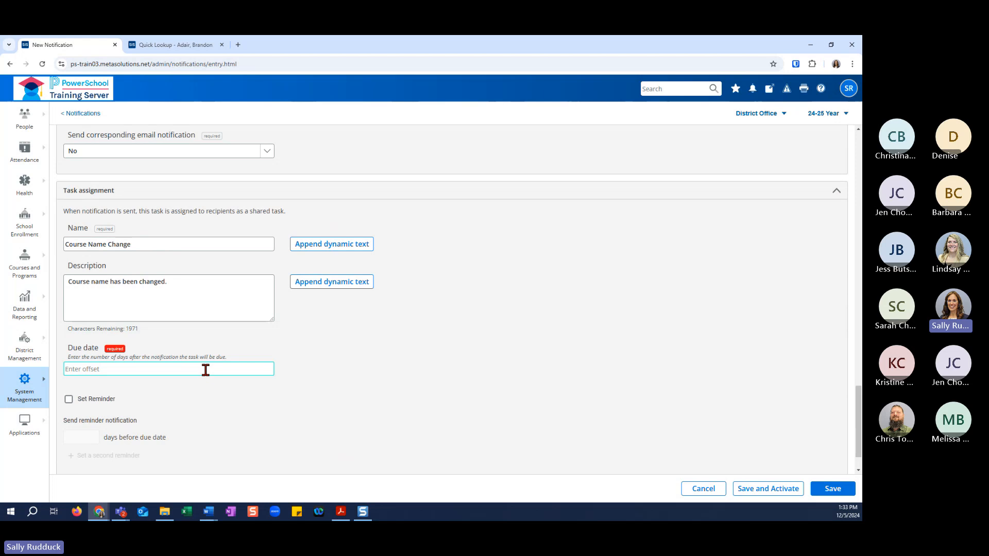
text(10)
Enable a task reminder sent 2 days before the due date, using the In-app delivery method.
click(68, 399)
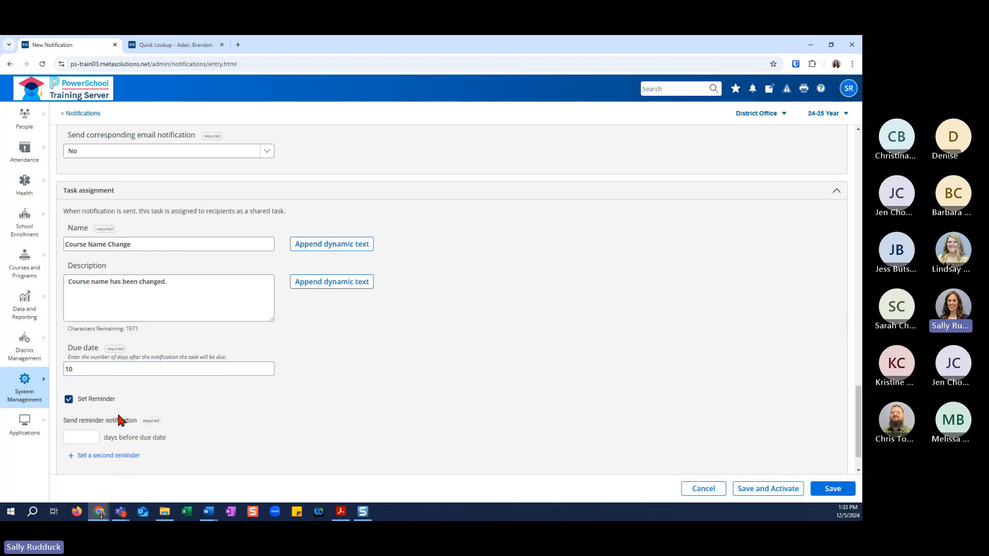
click(76, 400)
click(69, 399)
scroll(184, 422, down, 1)
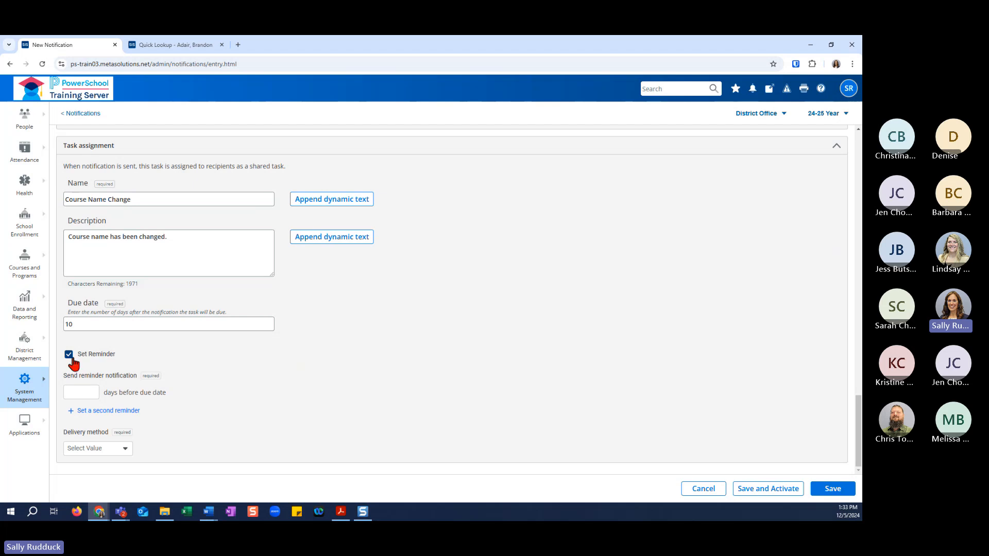
click(82, 393)
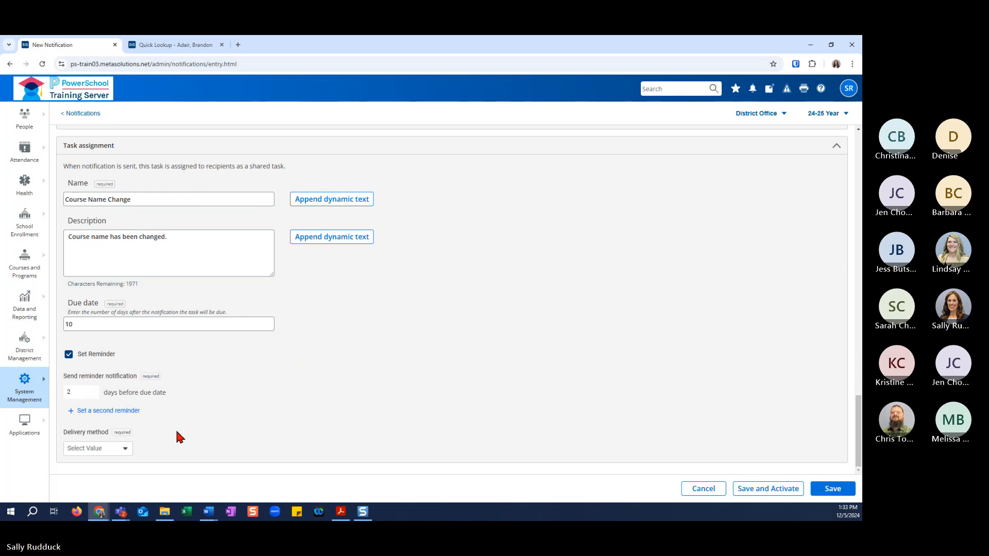
click(123, 451)
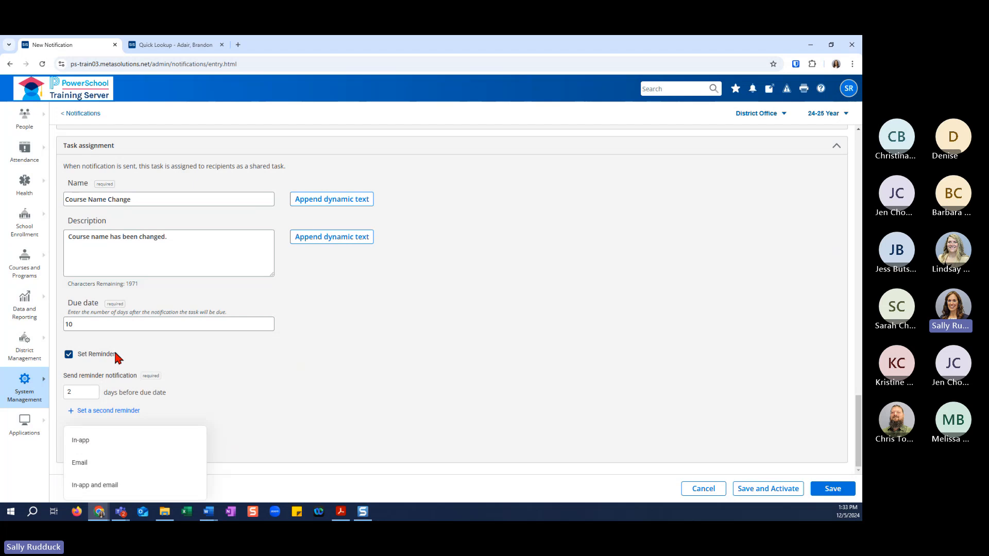
click(88, 442)
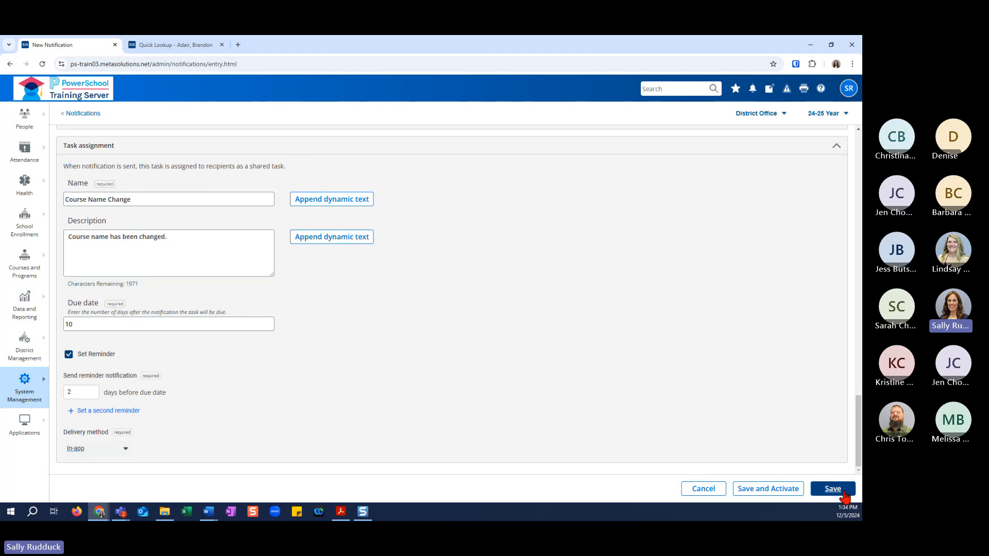
Save and activate the completed Course Name Change notification.
click(826, 486)
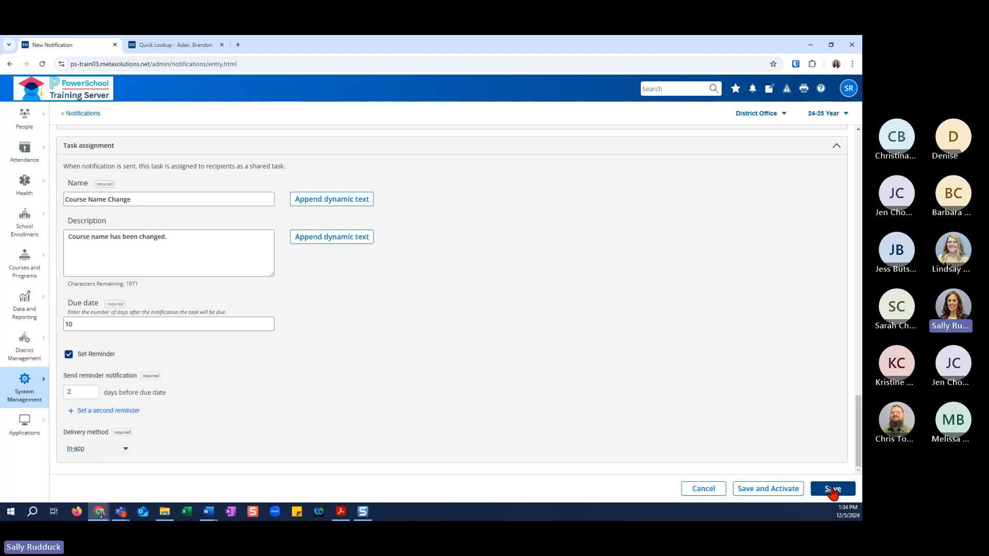
click(751, 492)
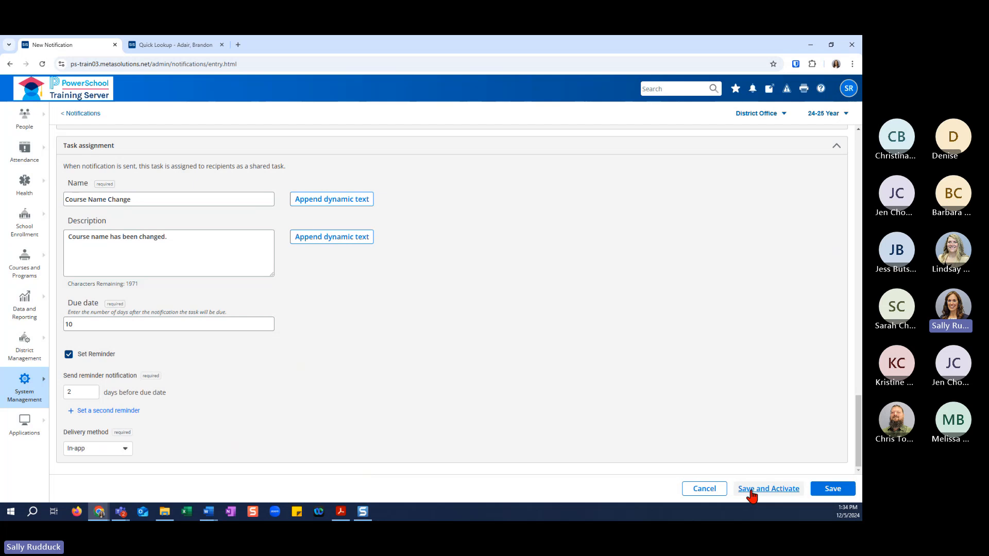
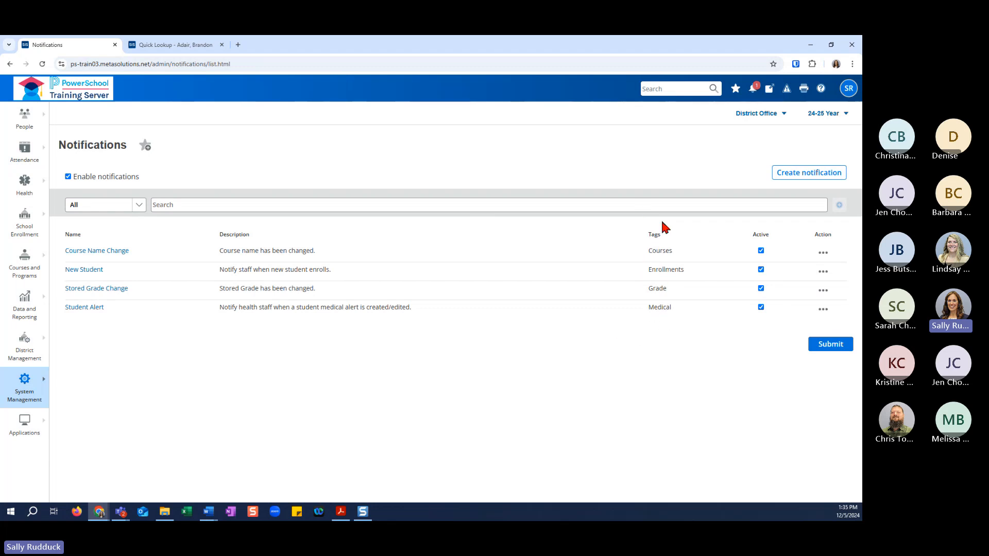
Deactivate the Course Name Change notification, submit the change and view the notification's details.
click(761, 250)
click(826, 346)
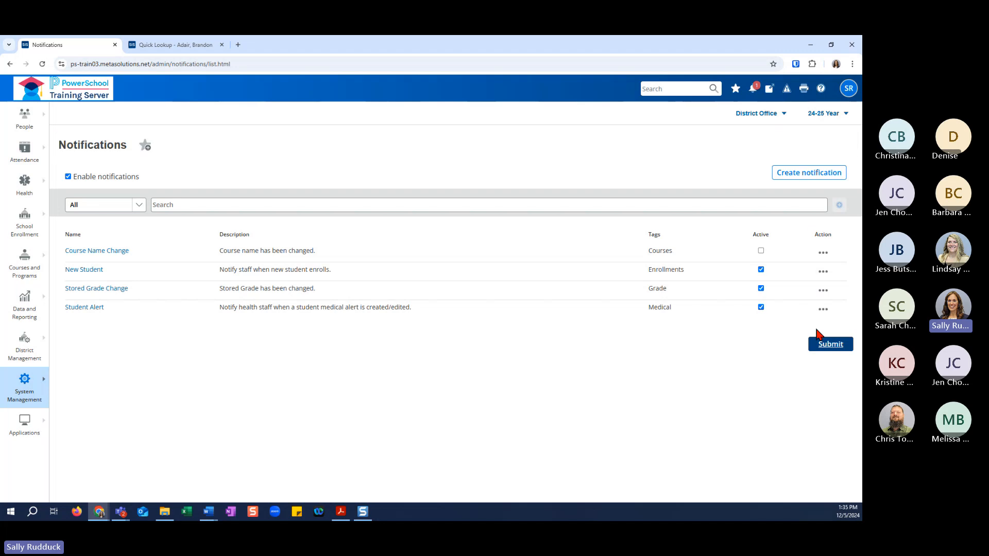
click(823, 253)
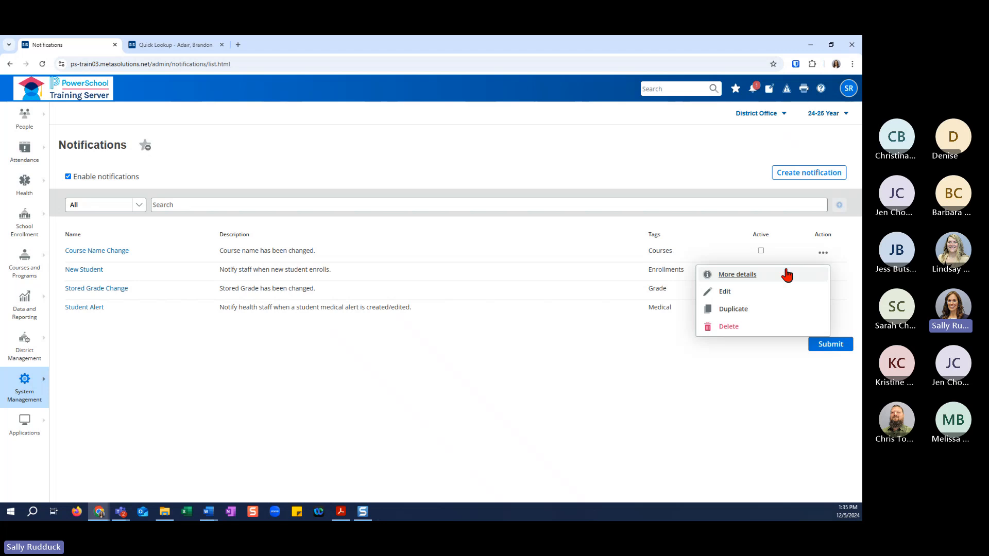
click(737, 274)
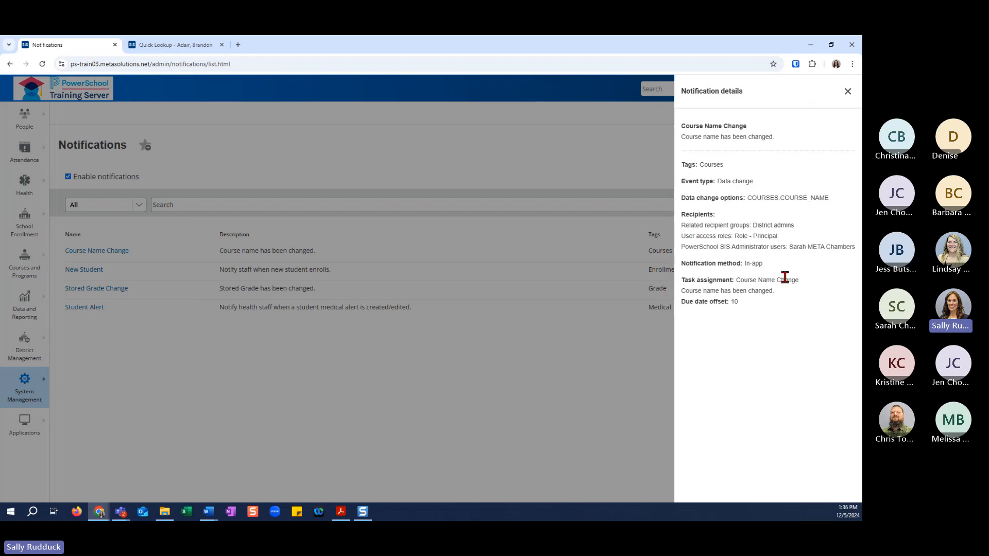
click(847, 94)
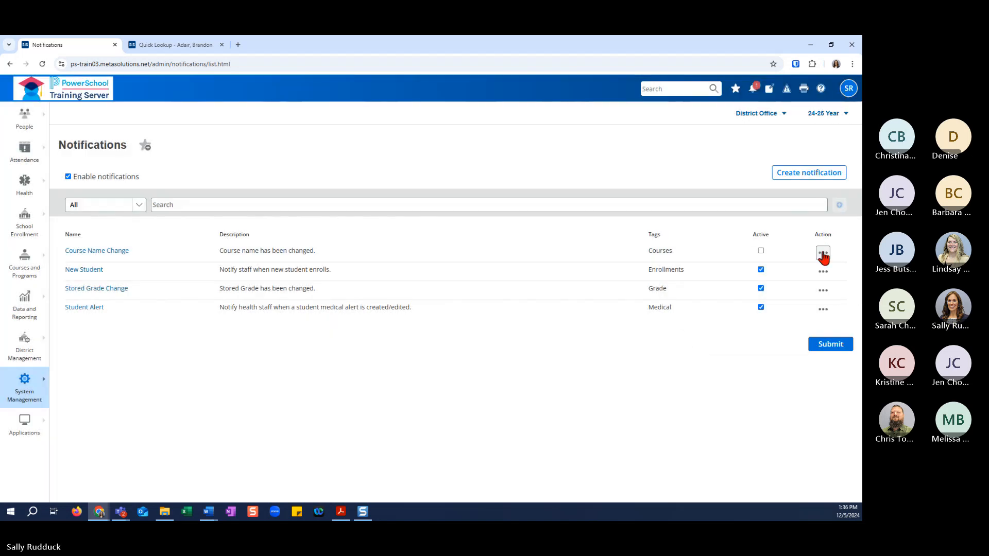
click(823, 254)
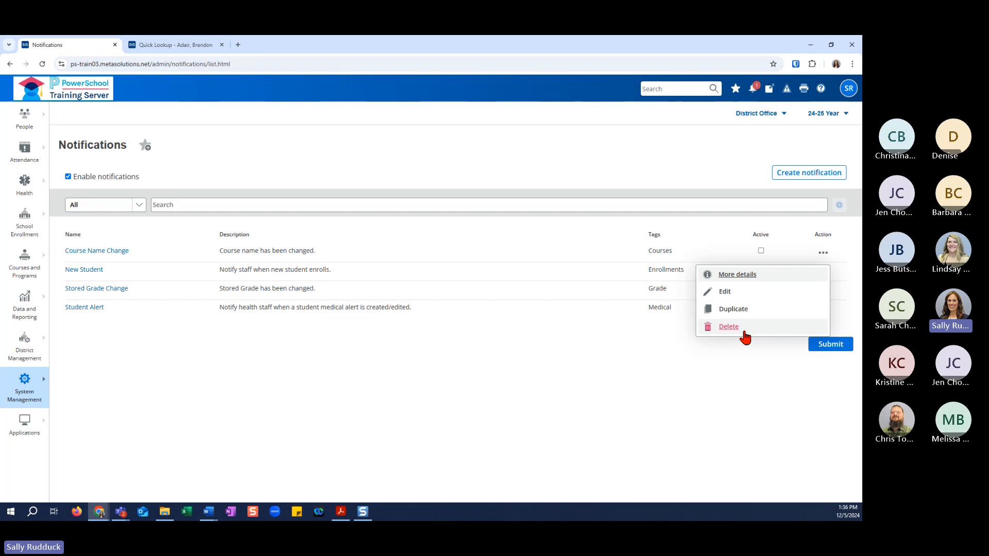
click(726, 354)
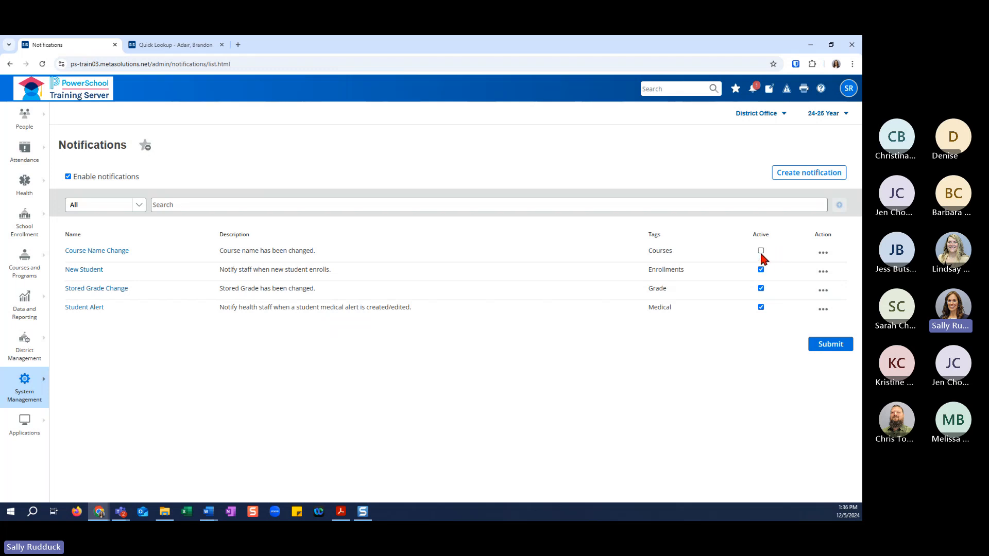
click(822, 254)
click(823, 252)
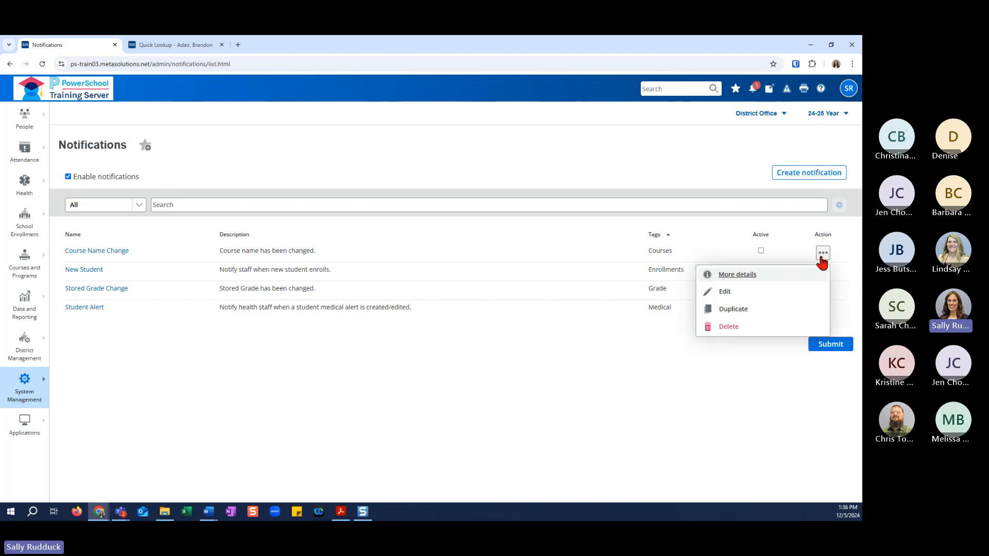
click(731, 357)
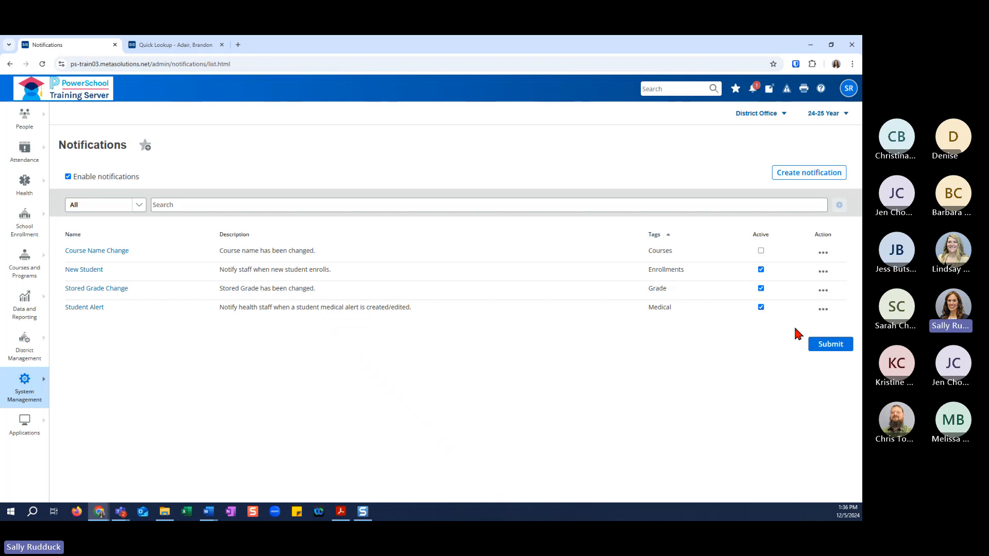
click(826, 254)
click(677, 397)
Open the Stored Grade Change notification for editing and examine its tag, event settings and school condition.
click(107, 293)
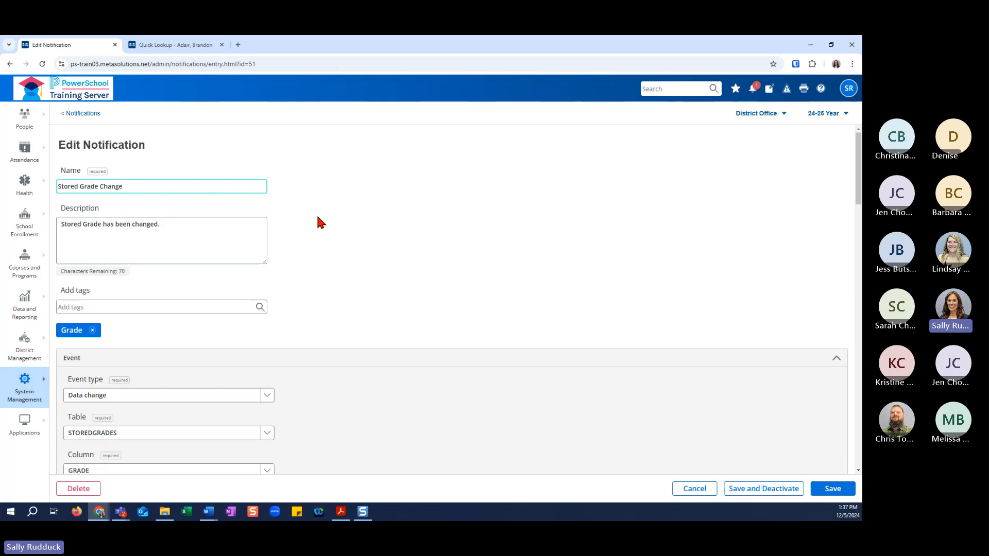
scroll(317, 222, down, 1)
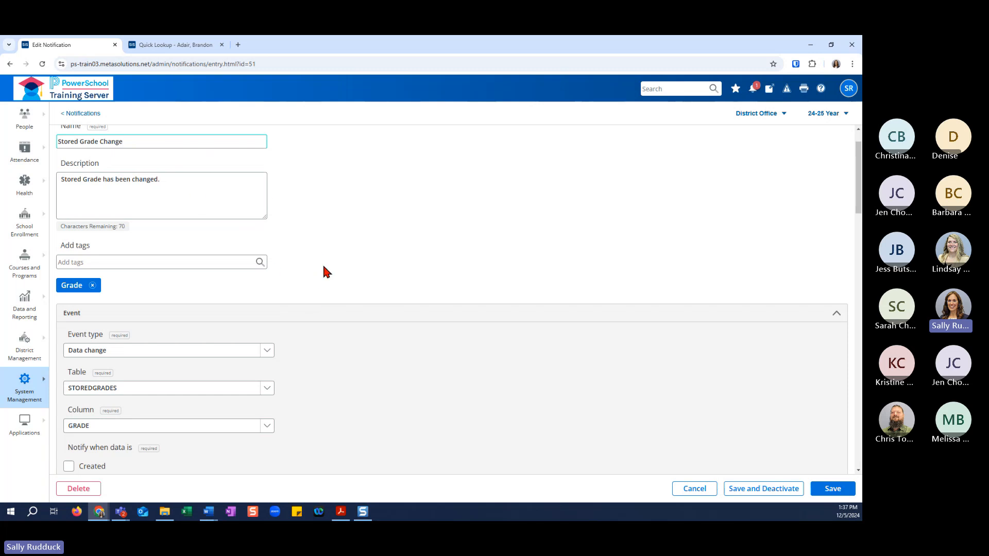
scroll(153, 272, down, 2)
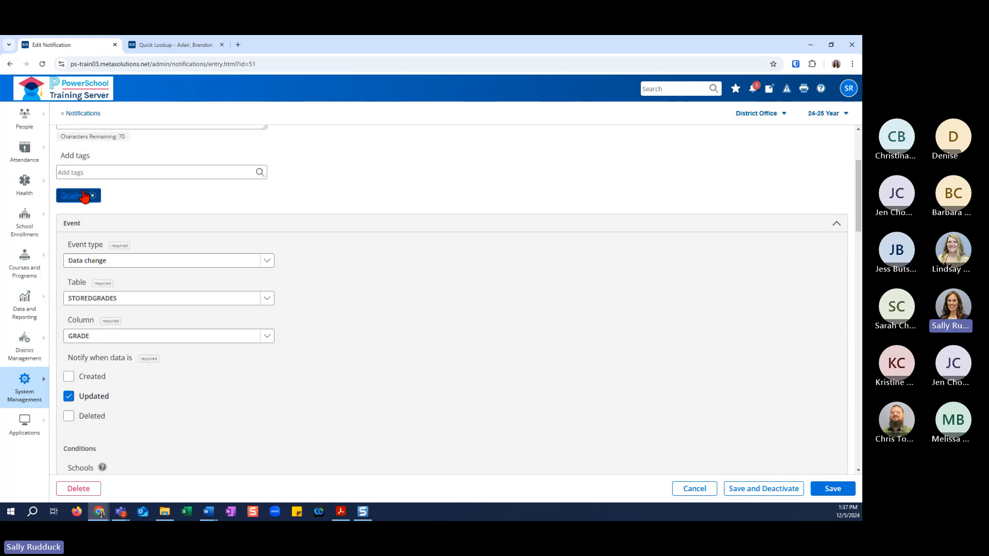
scroll(317, 310, down, 1)
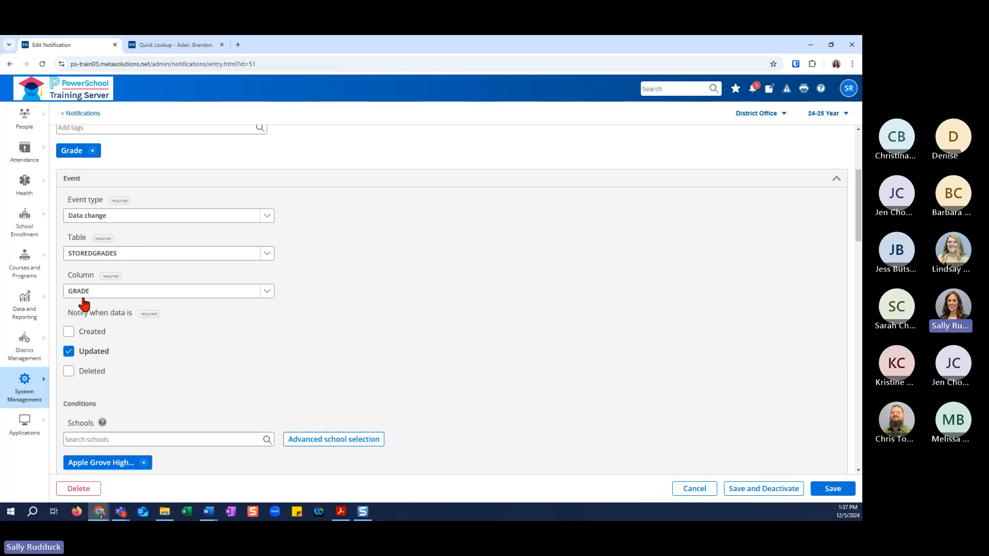
scroll(134, 324, down, 2)
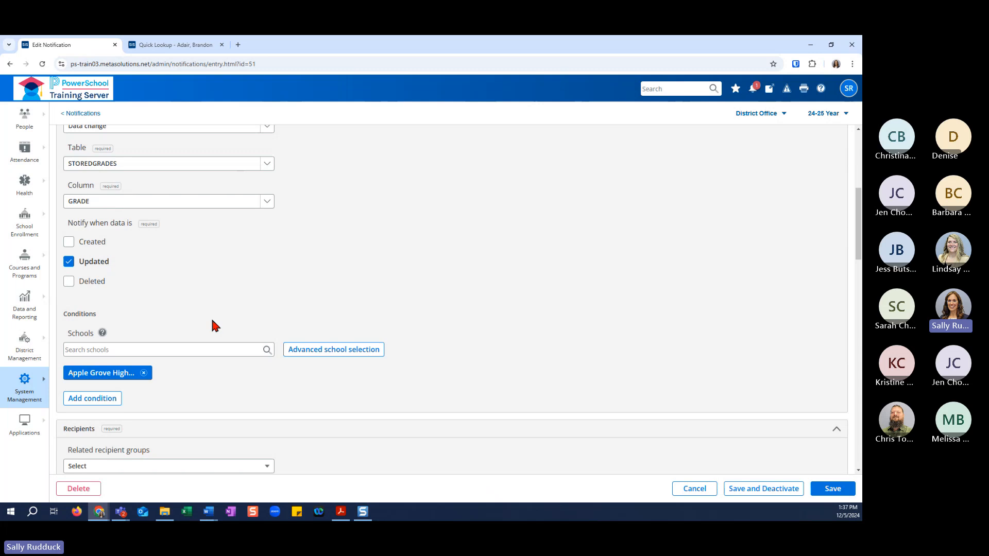
scroll(215, 326, down, 4)
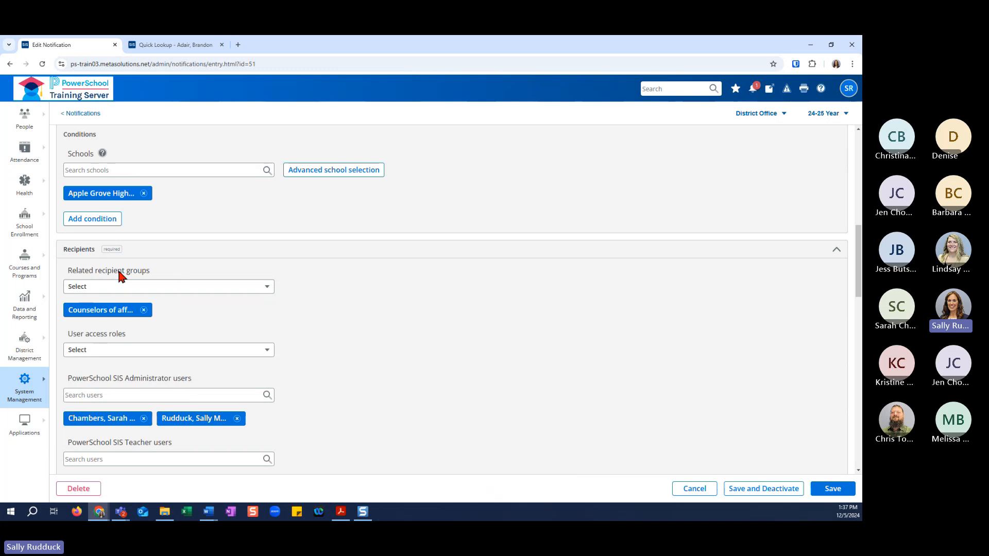
Examine the related recipient groups and user access roles offered for the Stored Grade Change notification.
click(206, 288)
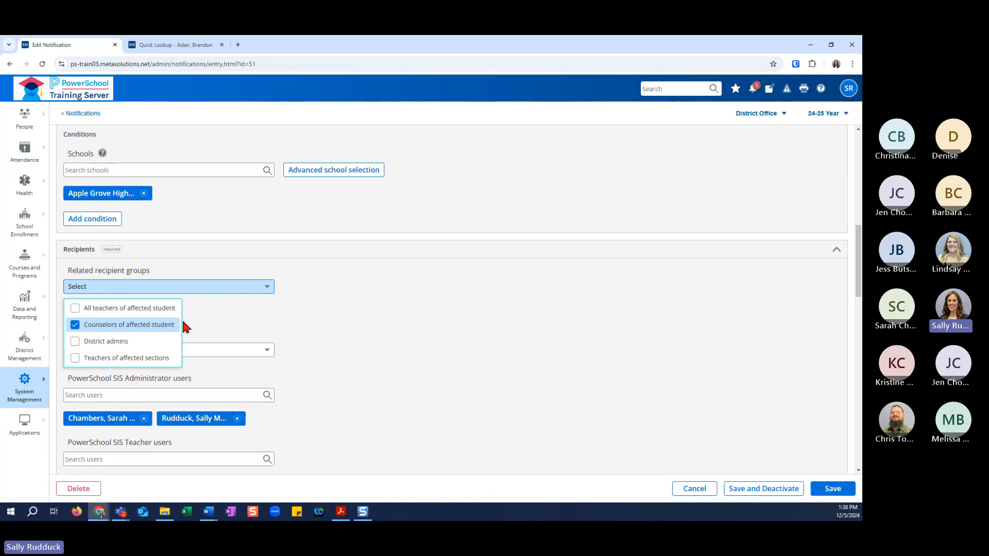
click(311, 316)
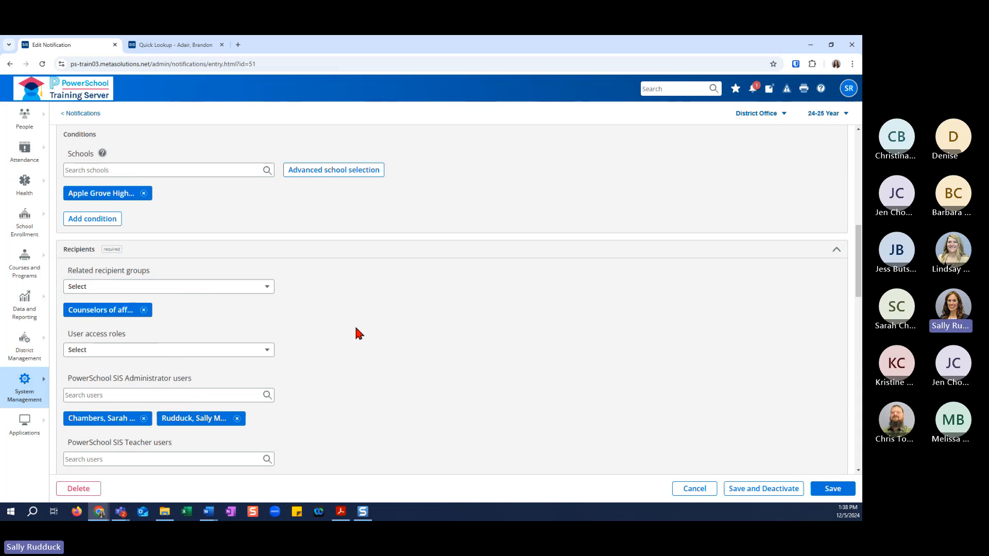
scroll(357, 331, down, 2)
scroll(358, 330, up, 2)
scroll(232, 325, down, 1)
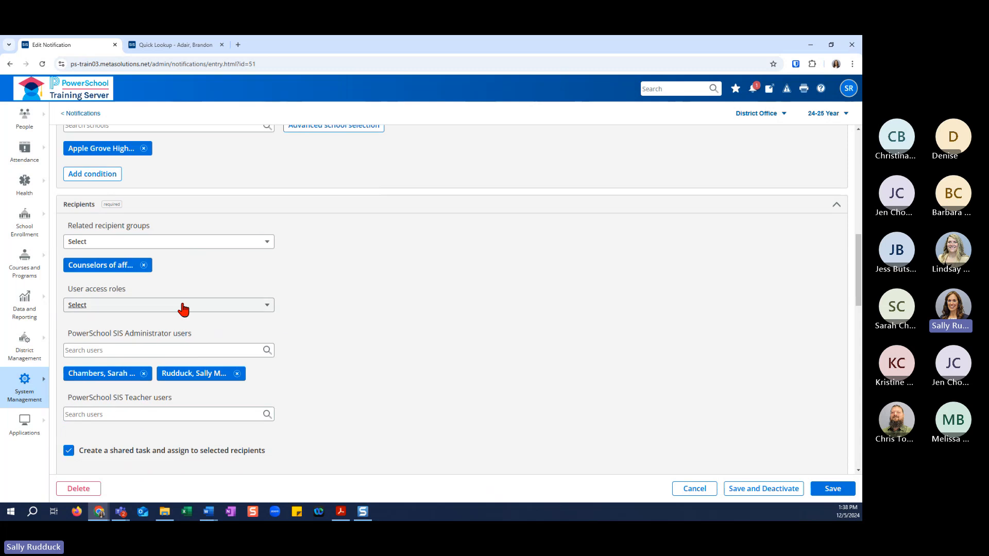
click(115, 308)
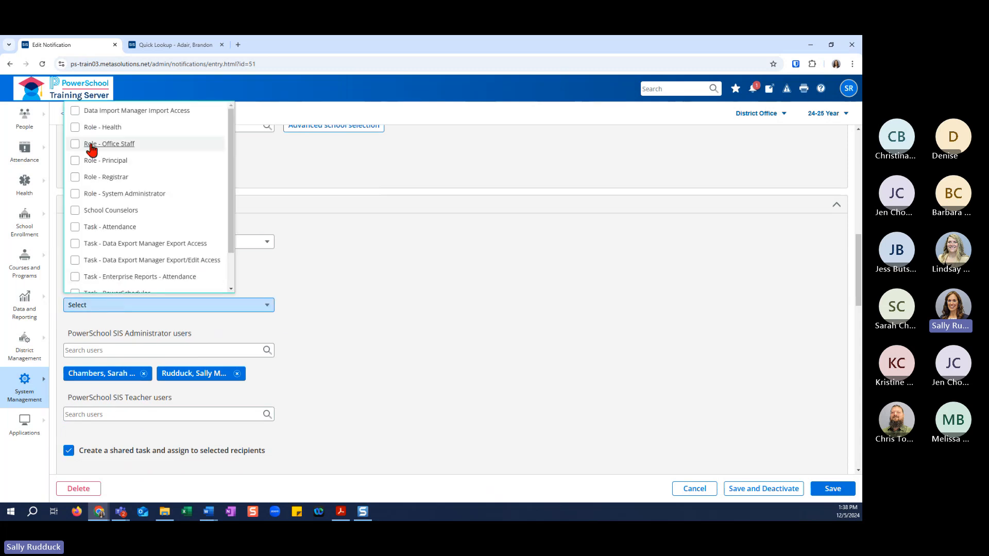
click(392, 296)
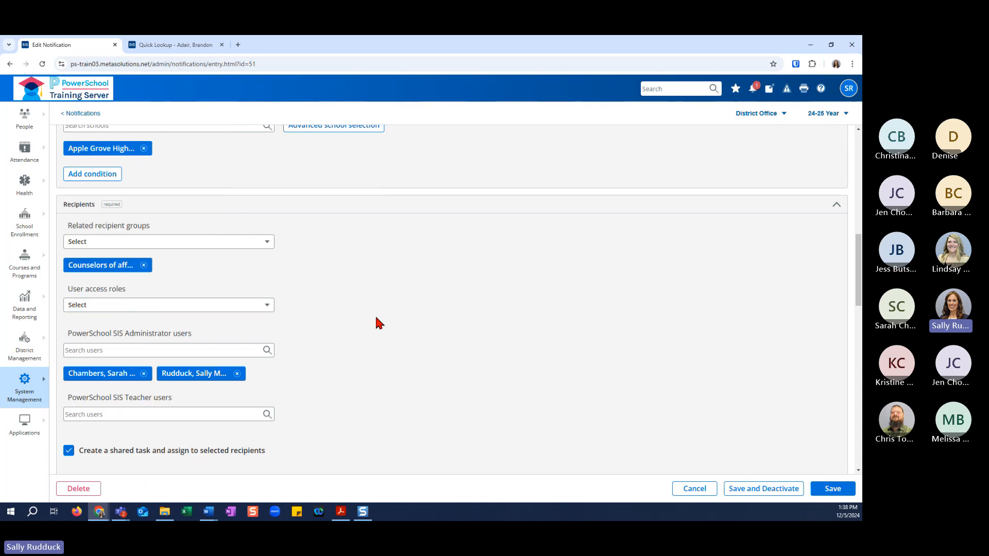
Look through the dynamic text values available for the Stored Grade Change notification message.
scroll(248, 304, down, 5)
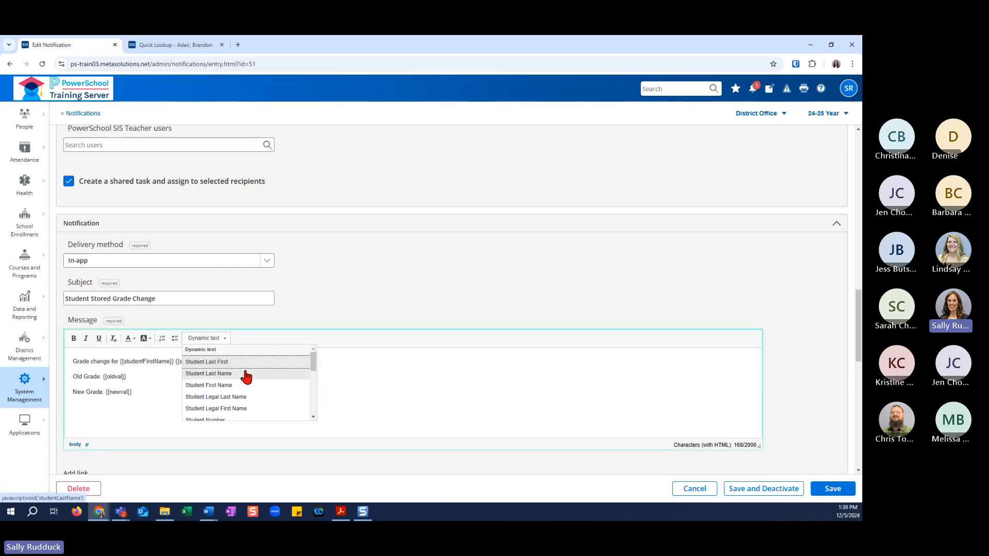
scroll(242, 375, down, 2)
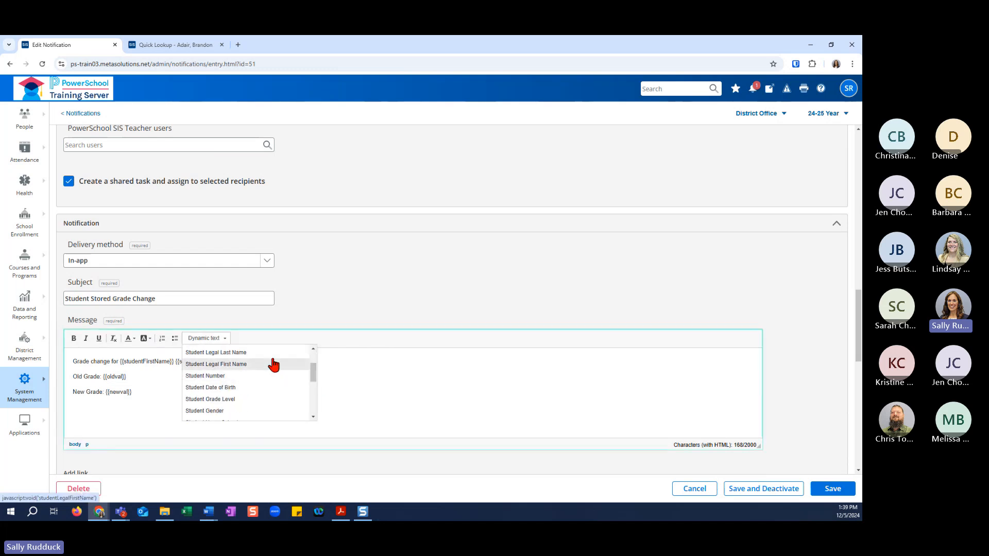
scroll(273, 369, down, 2)
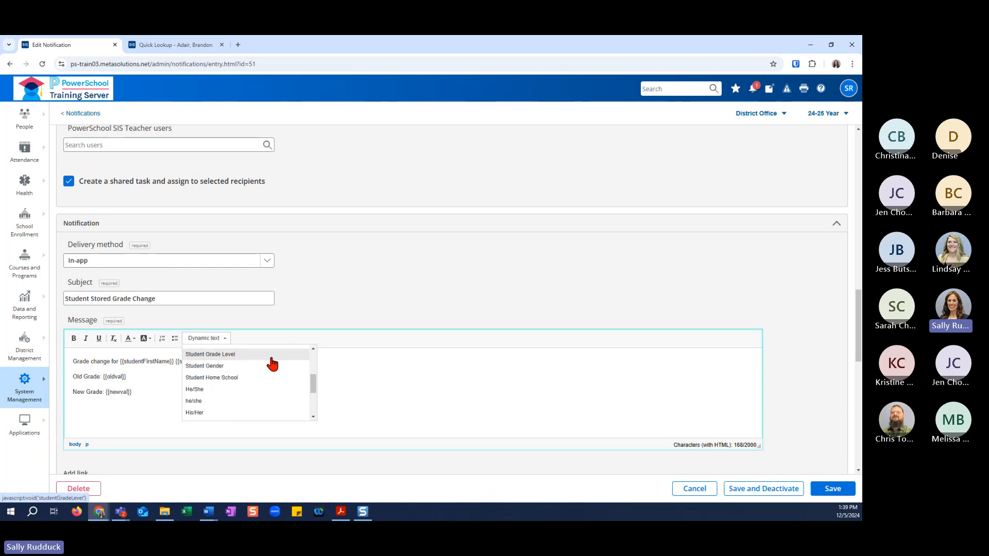
scroll(278, 381, down, 2)
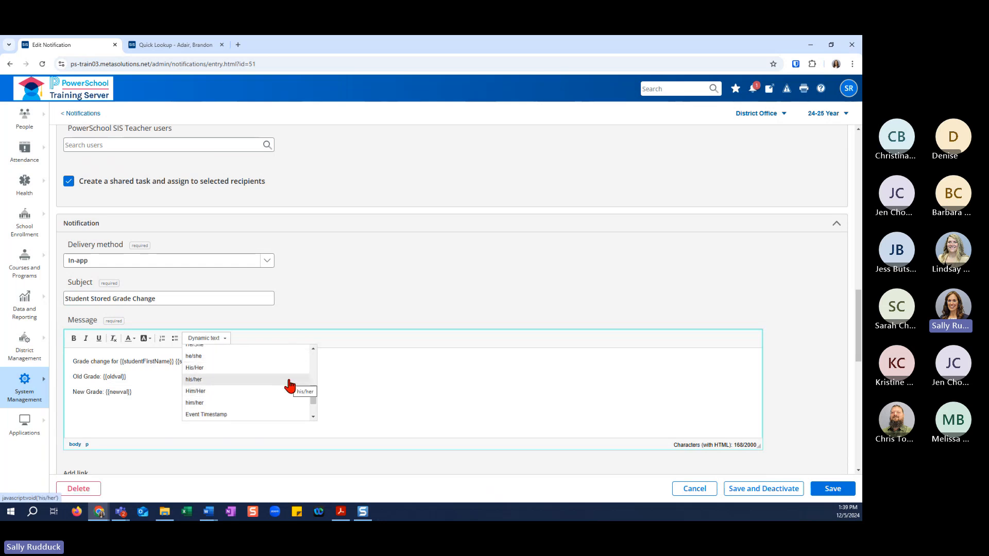
scroll(290, 385, down, 2)
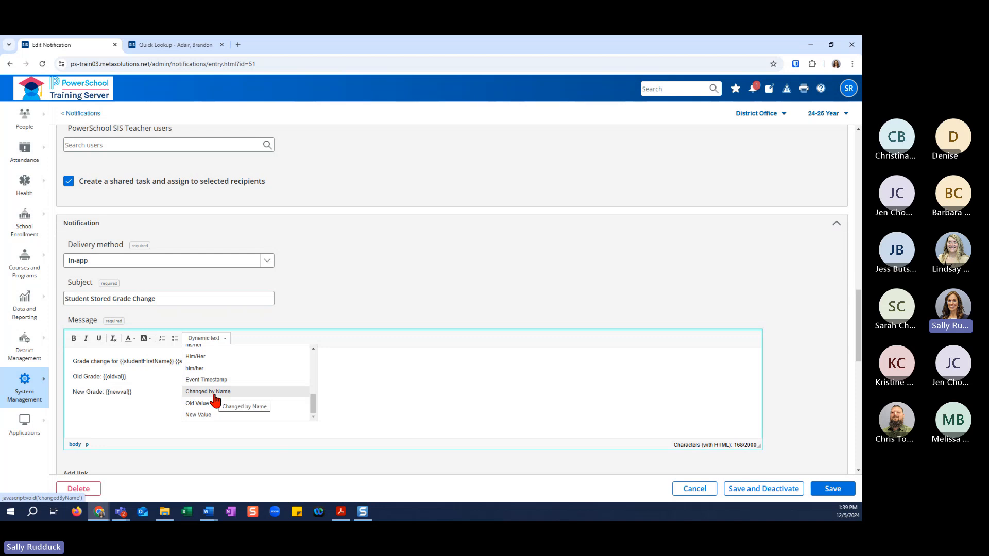
click(326, 383)
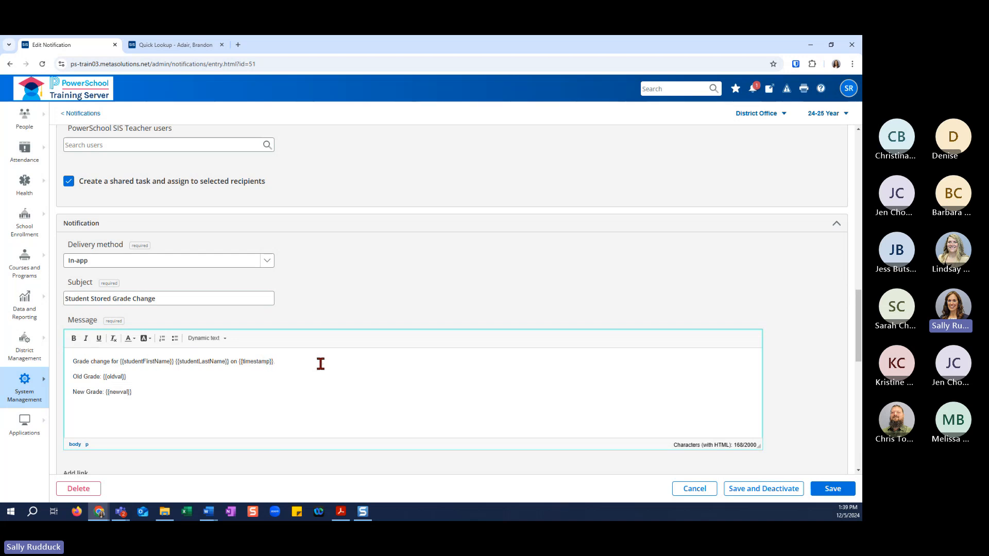
Extend the message's first line with "by" followed by the Changed by Name dynamic text.
text(by)
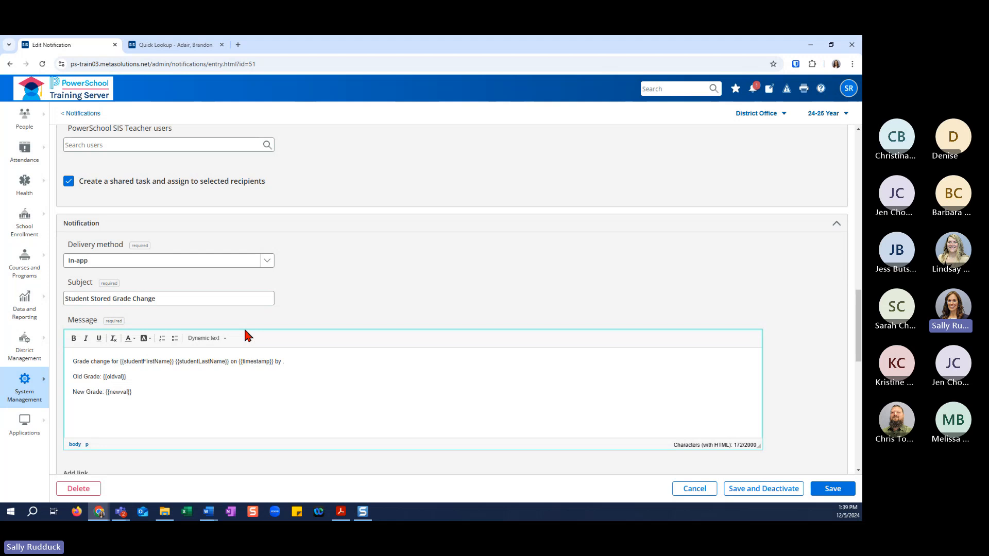
click(221, 339)
scroll(255, 405, down, 3)
scroll(258, 412, down, 2)
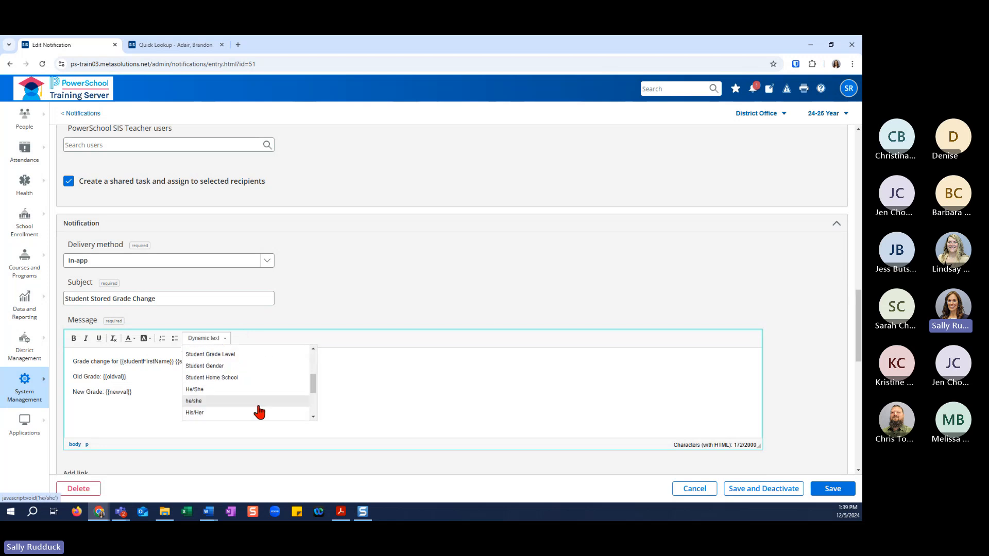
scroll(259, 410, down, 2)
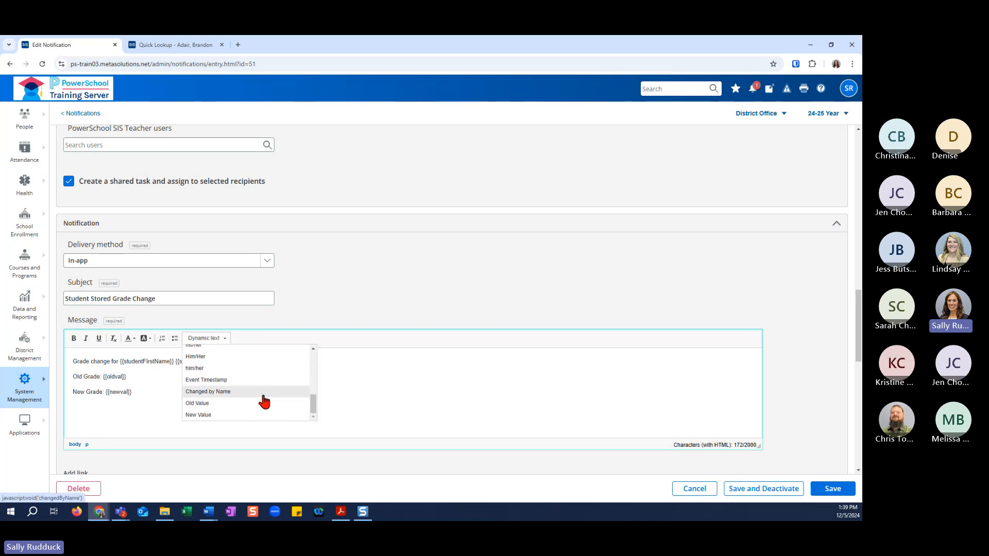
click(263, 399)
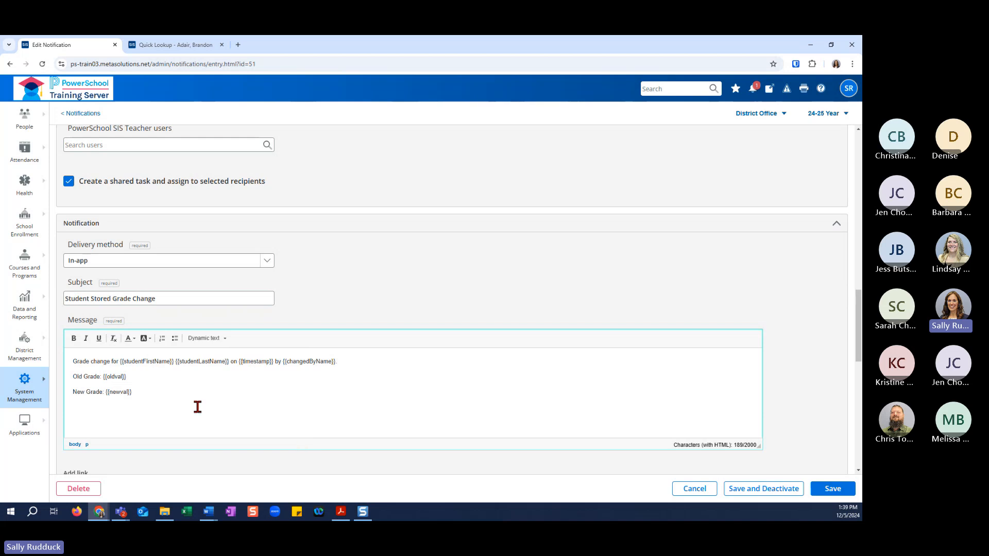
Examine the Stored Grade Change notification's link, email and task assignment settings, and leave it without saving.
scroll(285, 391, down, 2)
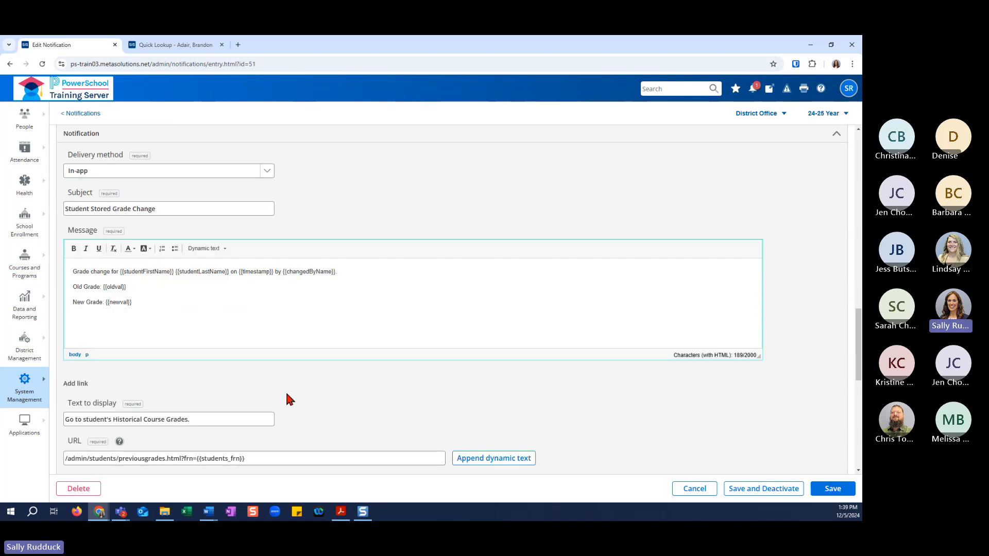
scroll(286, 391, down, 1)
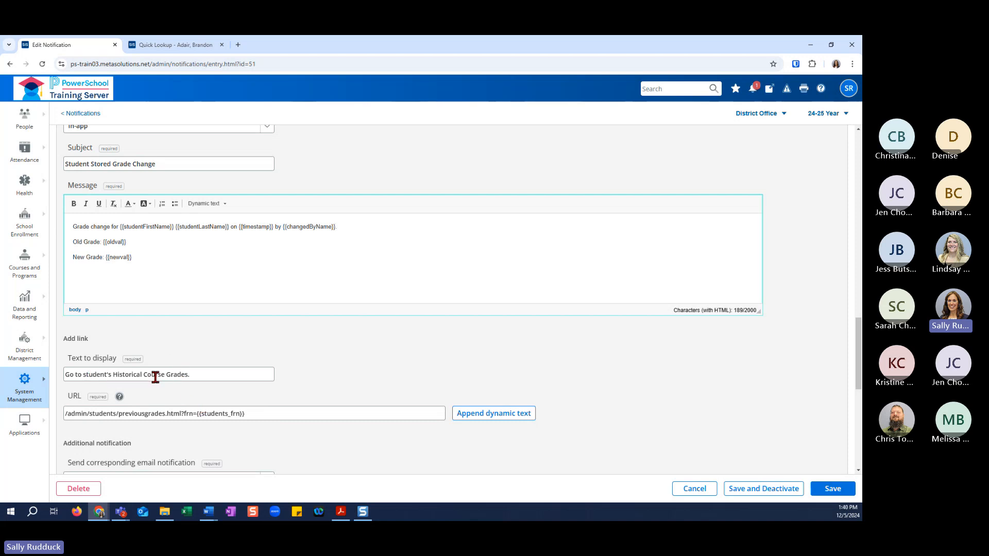
scroll(346, 384, down, 2)
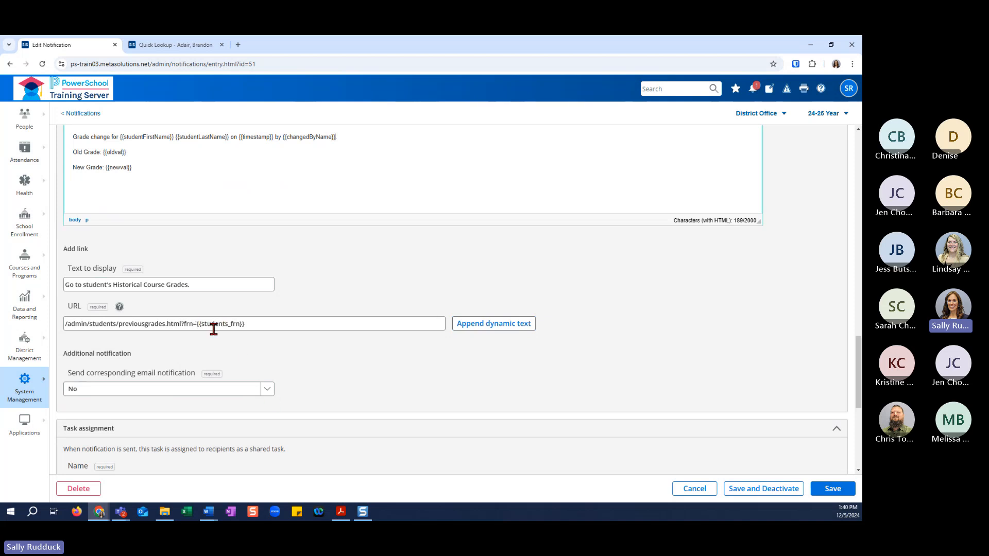
scroll(325, 390, down, 2)
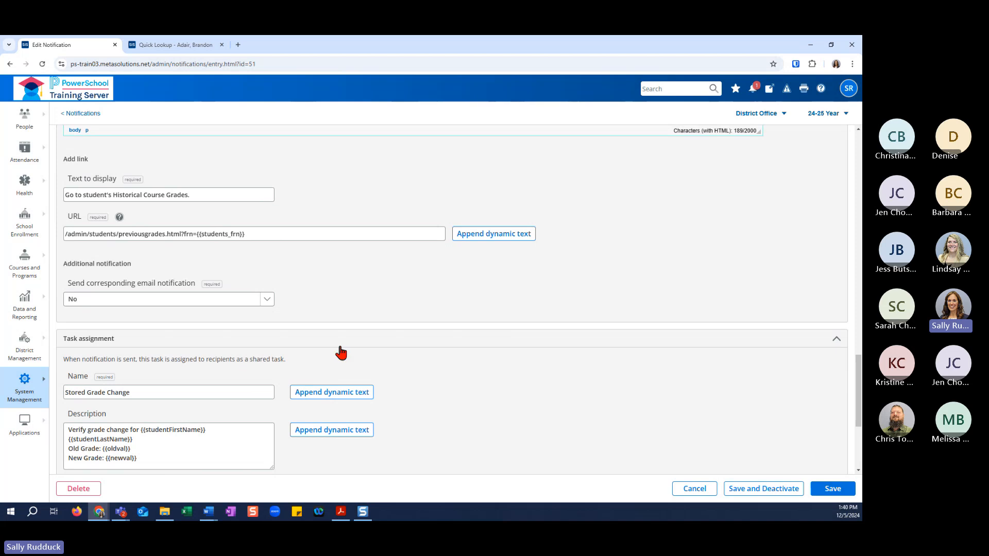
scroll(341, 355, down, 1)
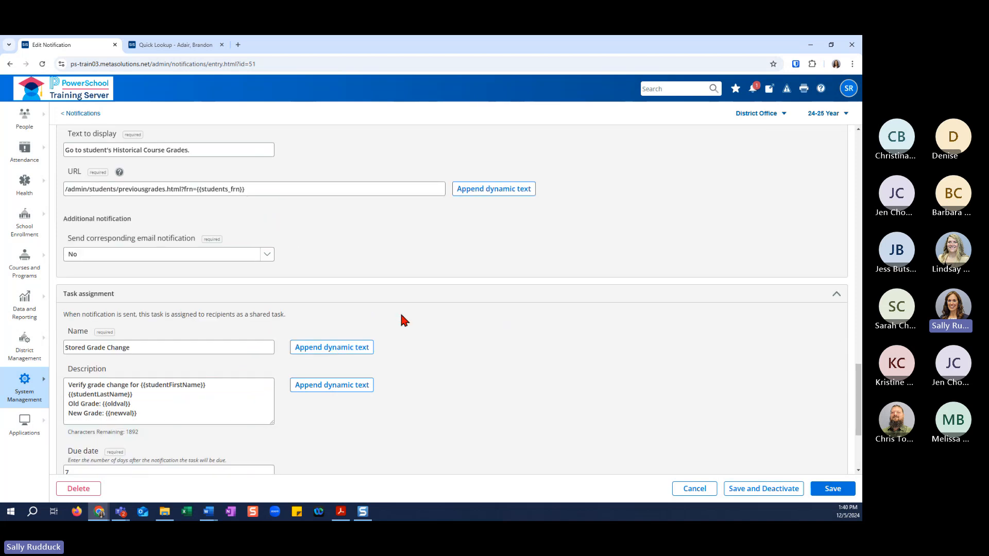
scroll(405, 321, down, 2)
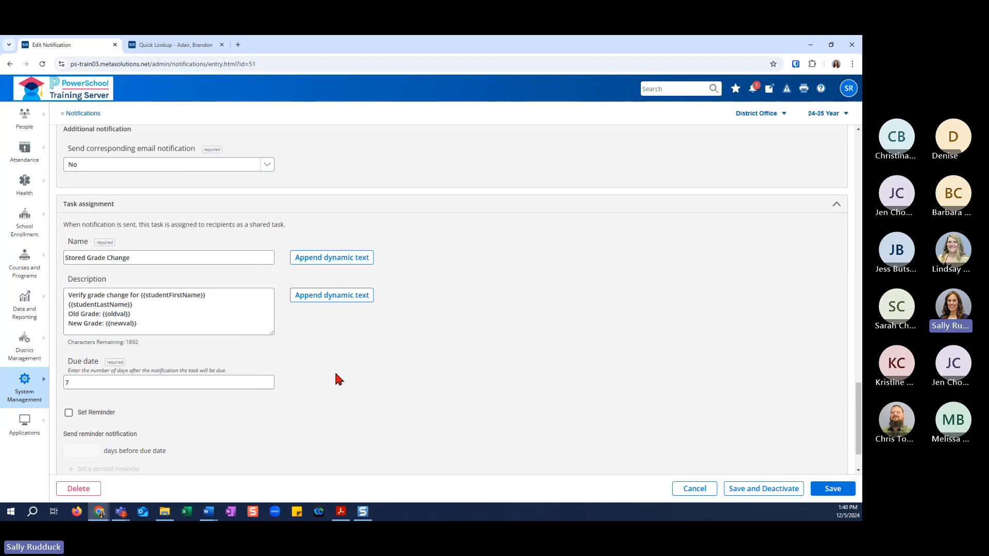
scroll(335, 379, down, 1)
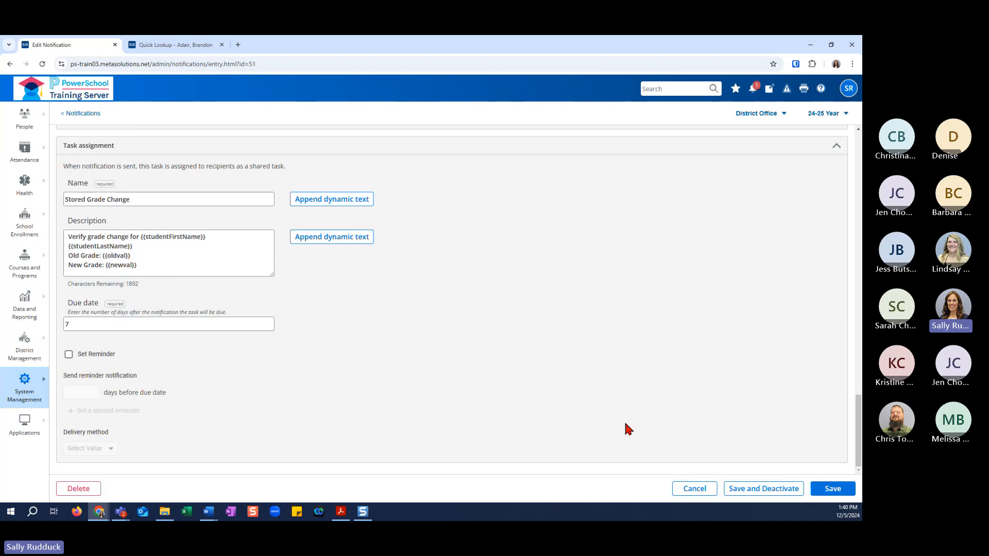
click(695, 489)
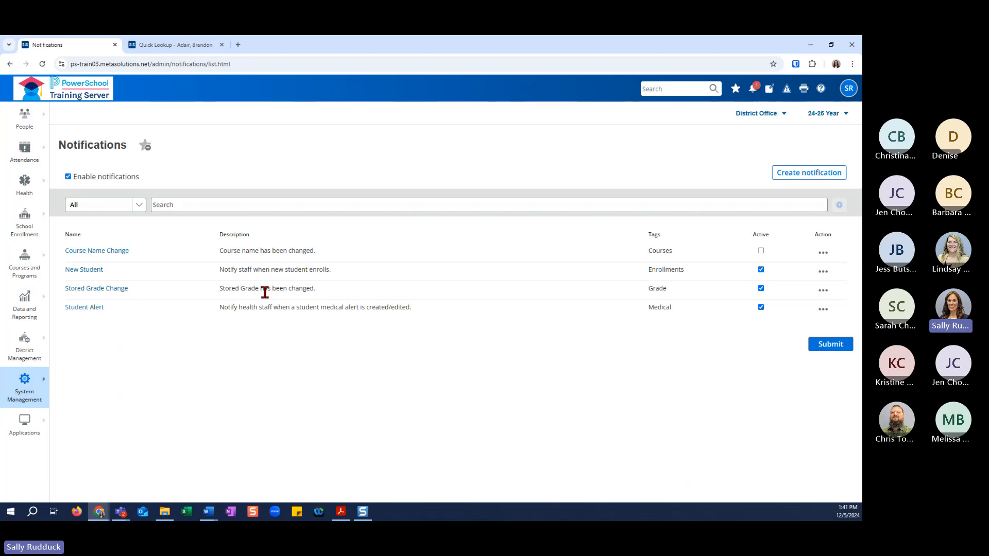
Duplicate the Stored Grade Change notification under the name Stored Percent Change.
click(822, 291)
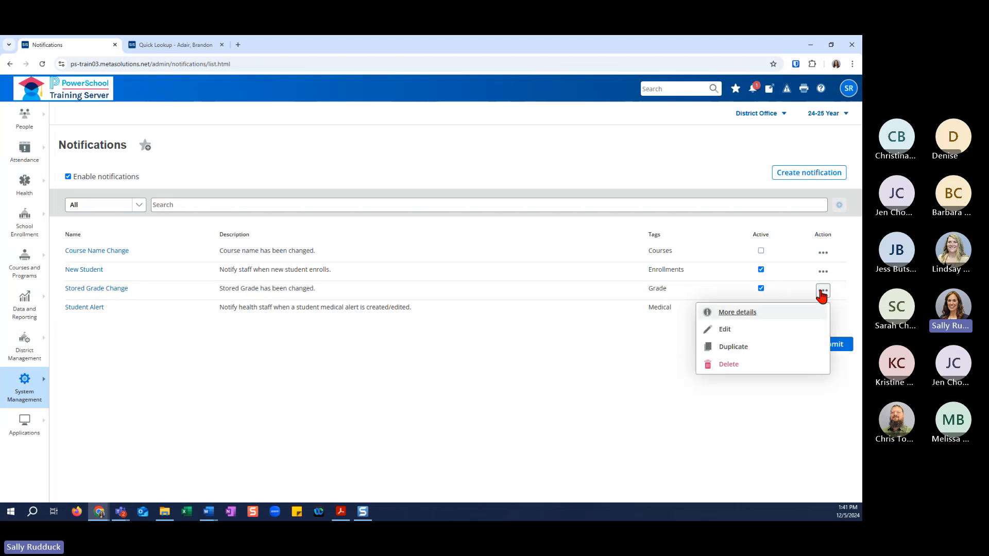
click(741, 348)
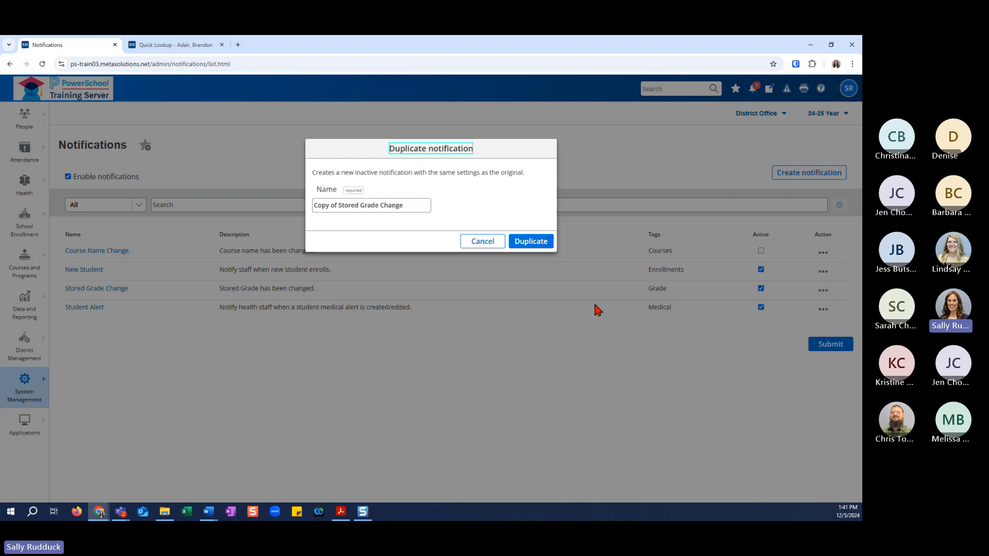
click(338, 205)
drag(338, 206, 313, 206)
key(BackSpace)
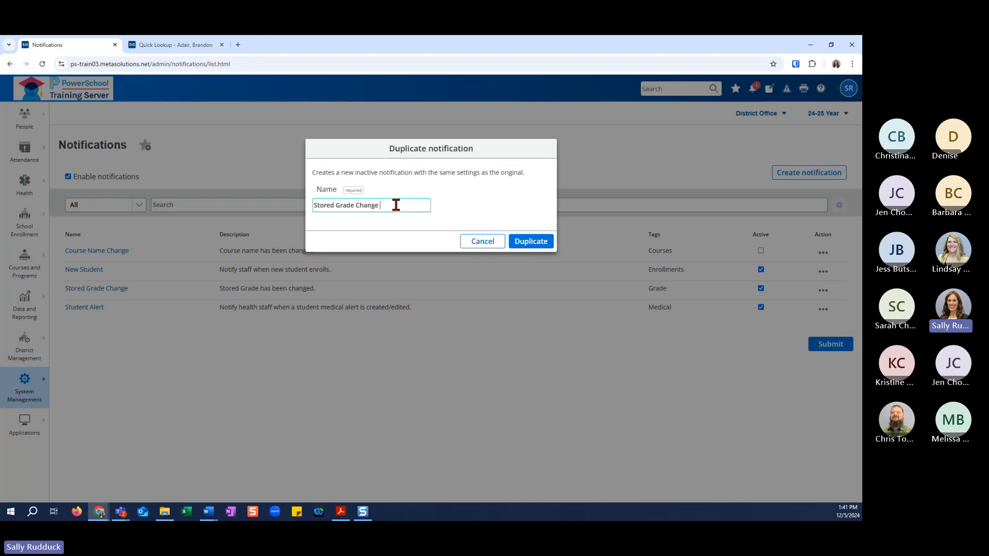
double_click(344, 205)
text(Percent)
click(531, 248)
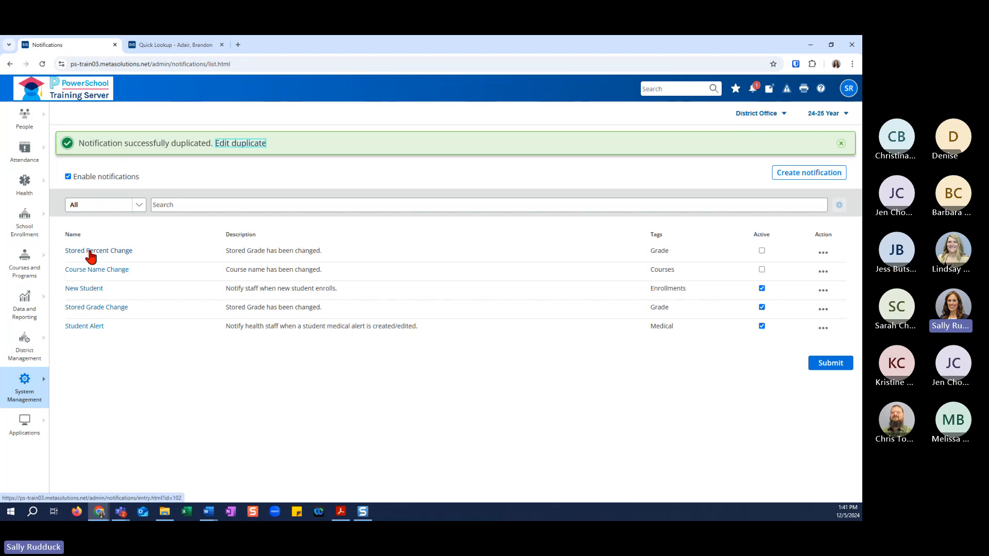
Open the Stored Percent Change notification for editing and set its event column to PERCENT.
click(90, 251)
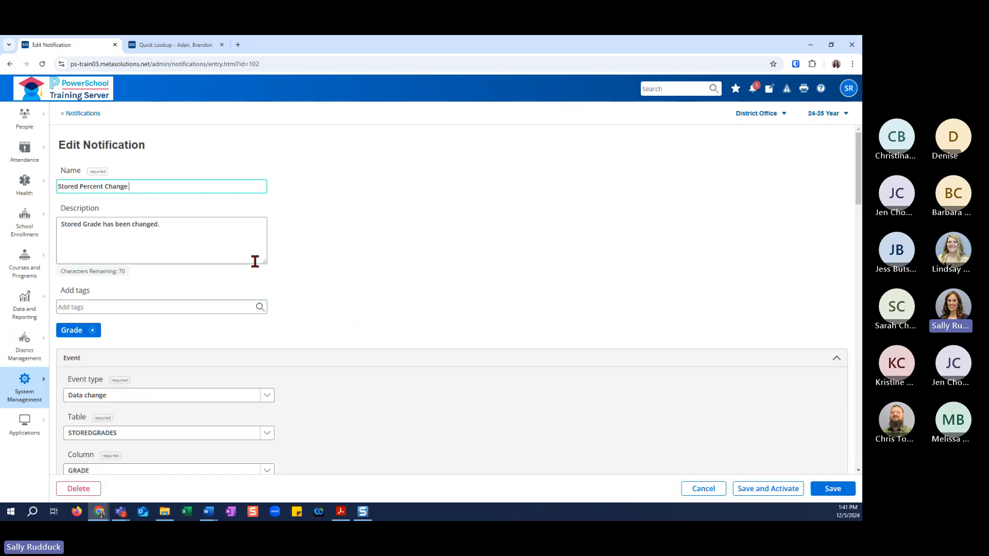
scroll(332, 329, down, 3)
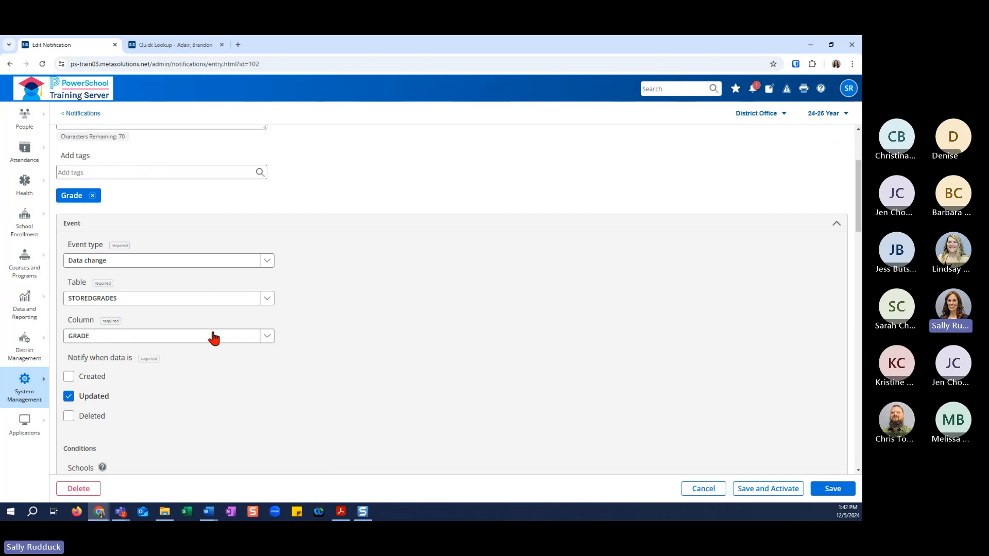
click(267, 338)
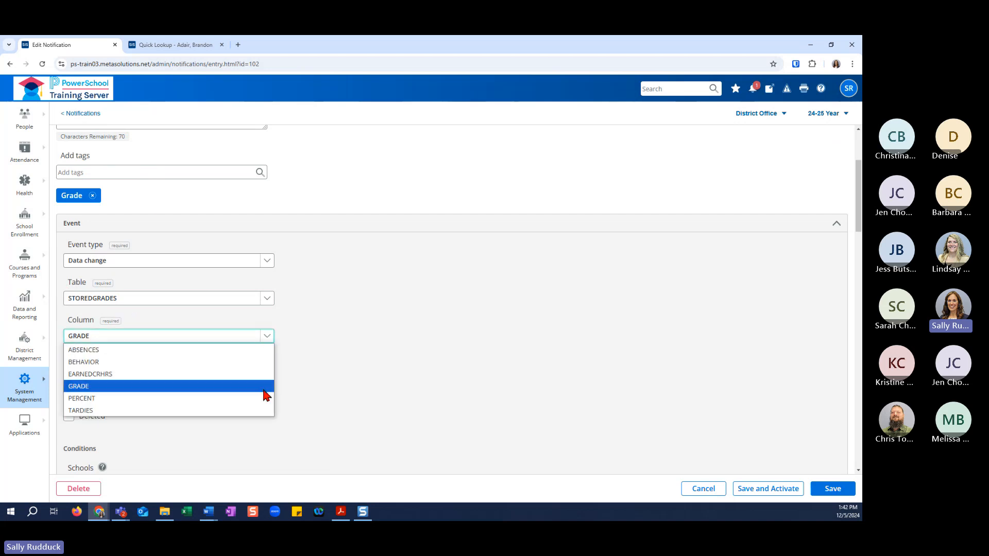
click(267, 399)
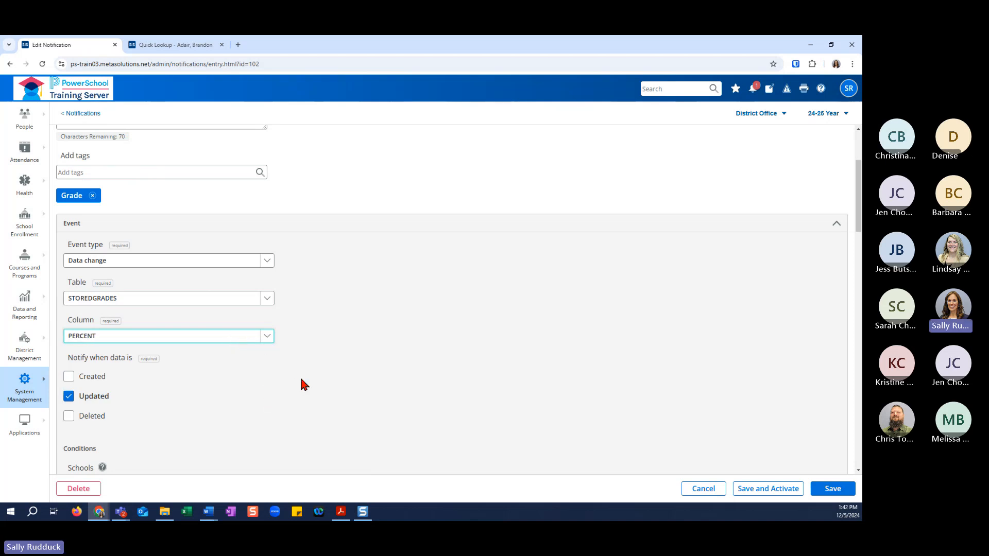
Examine the duplicated notification's school condition, recipients, message, link and task assignment settings.
scroll(300, 376, down, 2)
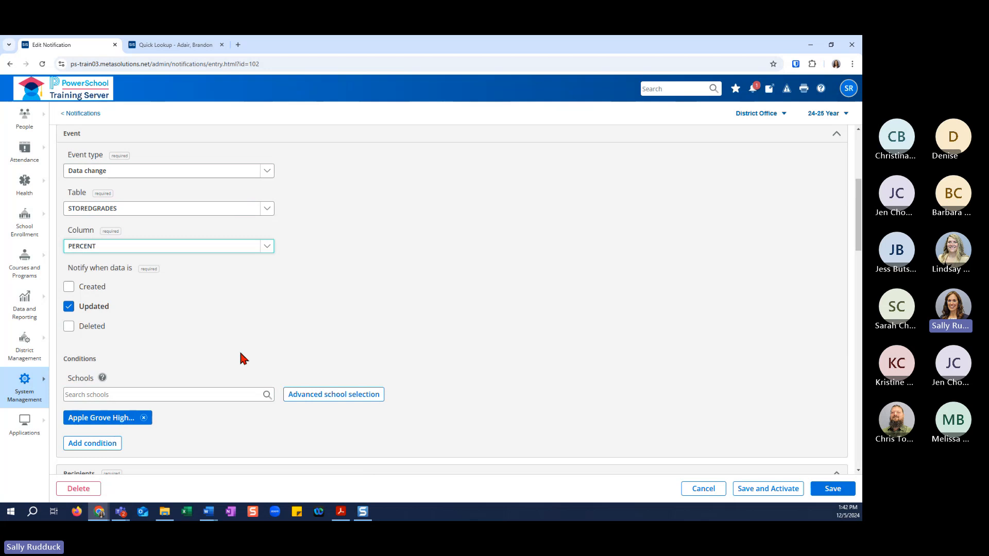
scroll(337, 402, down, 4)
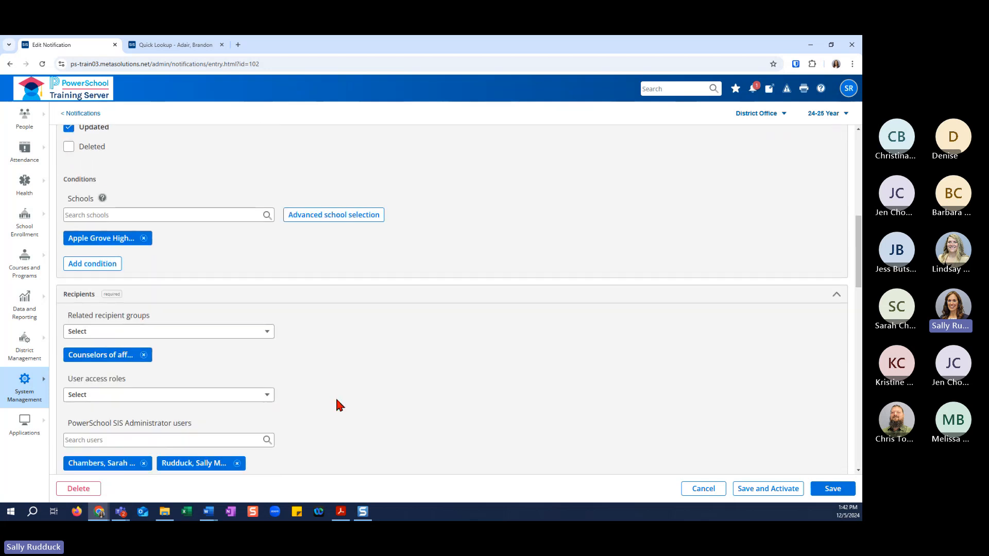
scroll(337, 406, down, 2)
scroll(347, 386, down, 1)
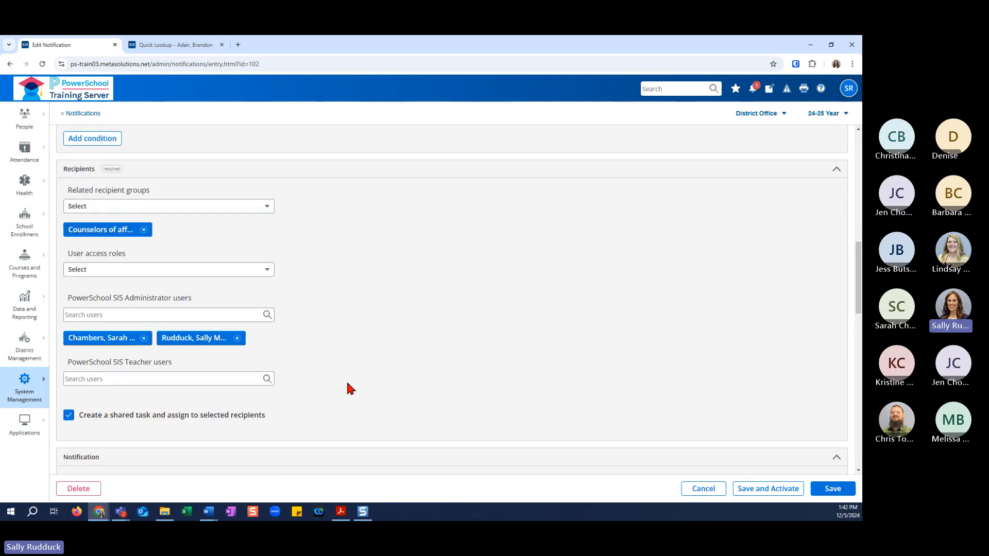
scroll(347, 384, down, 1)
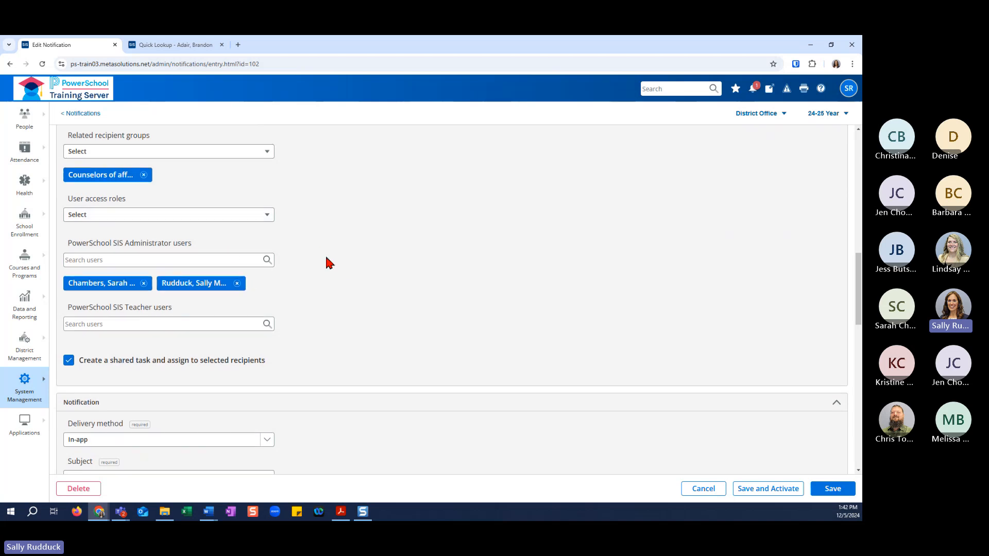
scroll(337, 262, down, 3)
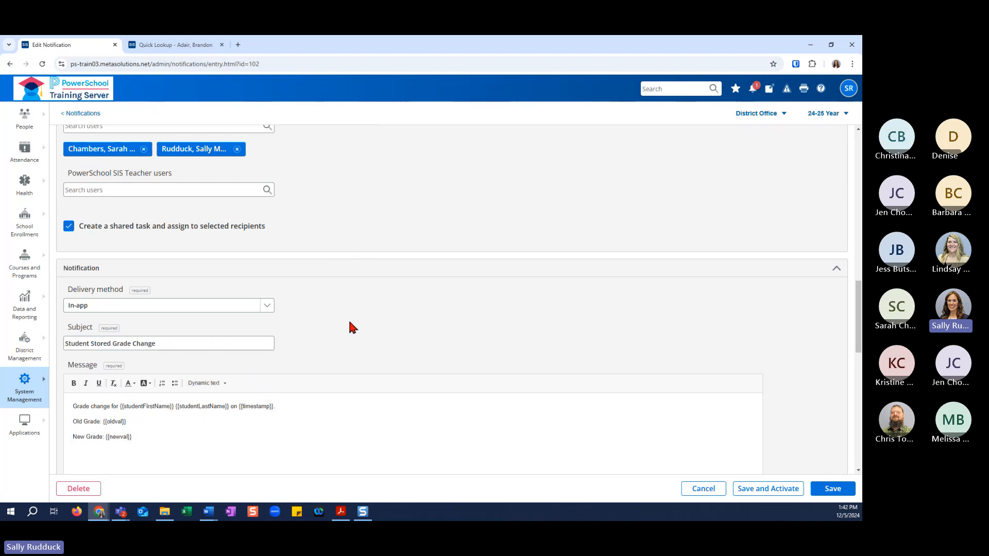
scroll(349, 327, down, 2)
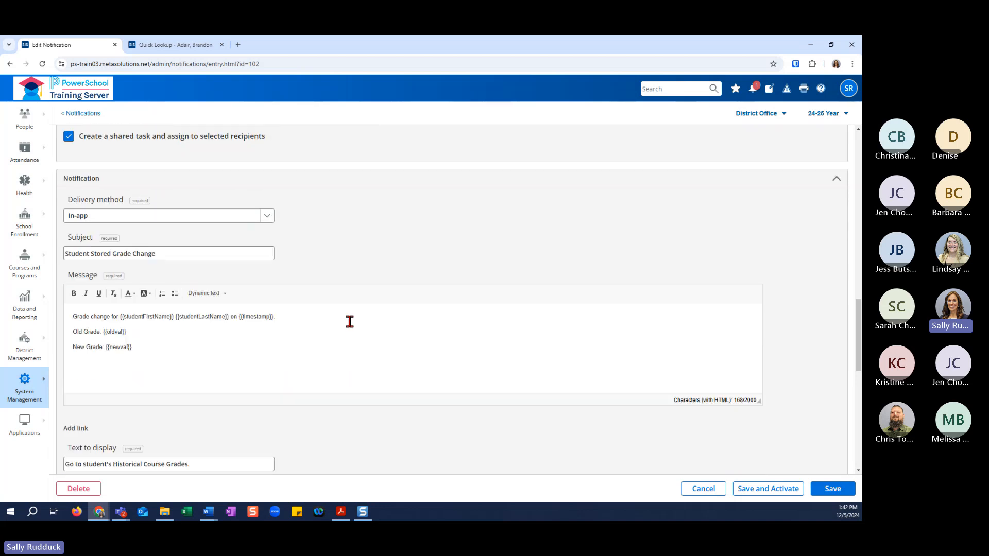
scroll(349, 322, down, 3)
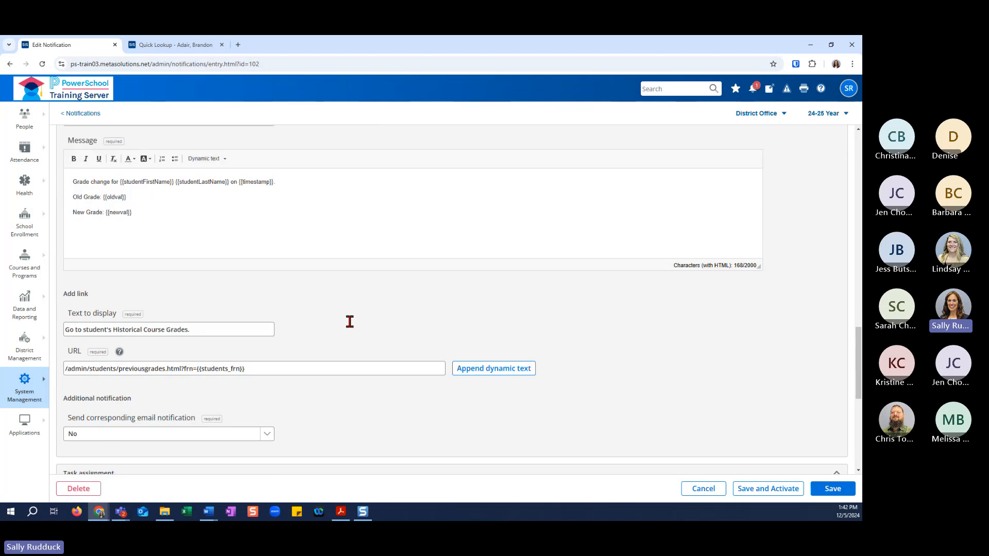
scroll(407, 342, down, 2)
scroll(408, 341, down, 3)
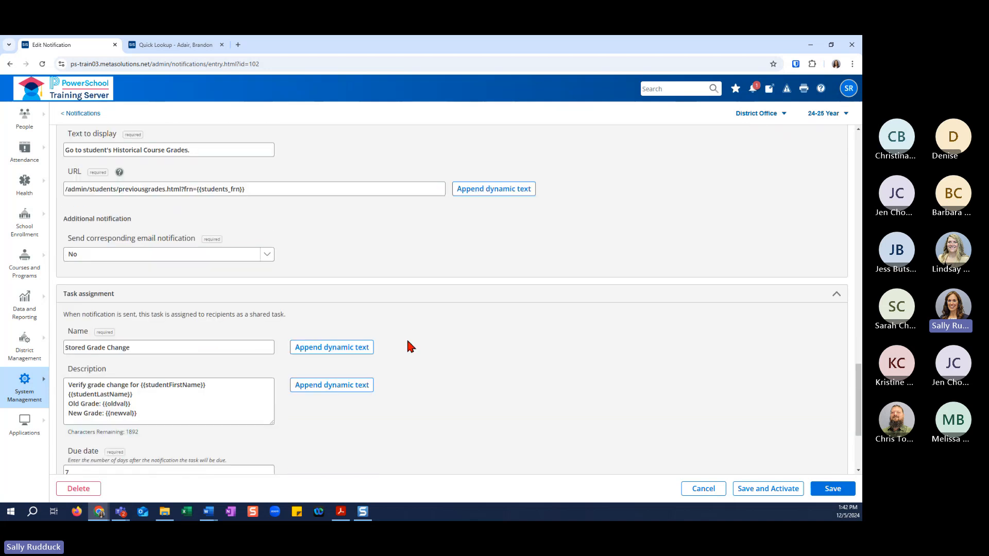
scroll(384, 342, down, 1)
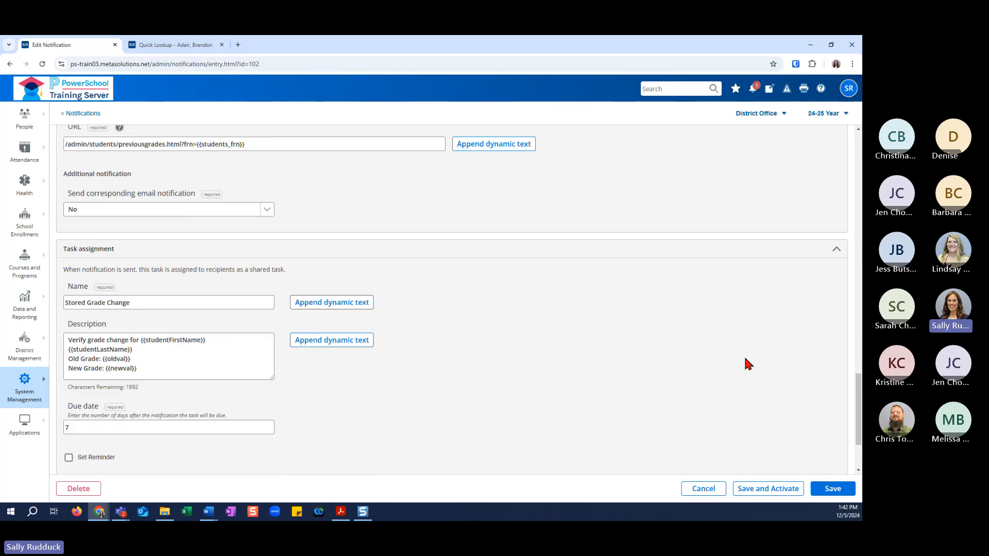
scroll(654, 258, down, 1)
Recheck the recipients and message of the Stored Percent Change notification, and save and activate it.
scroll(369, 193, up, 15)
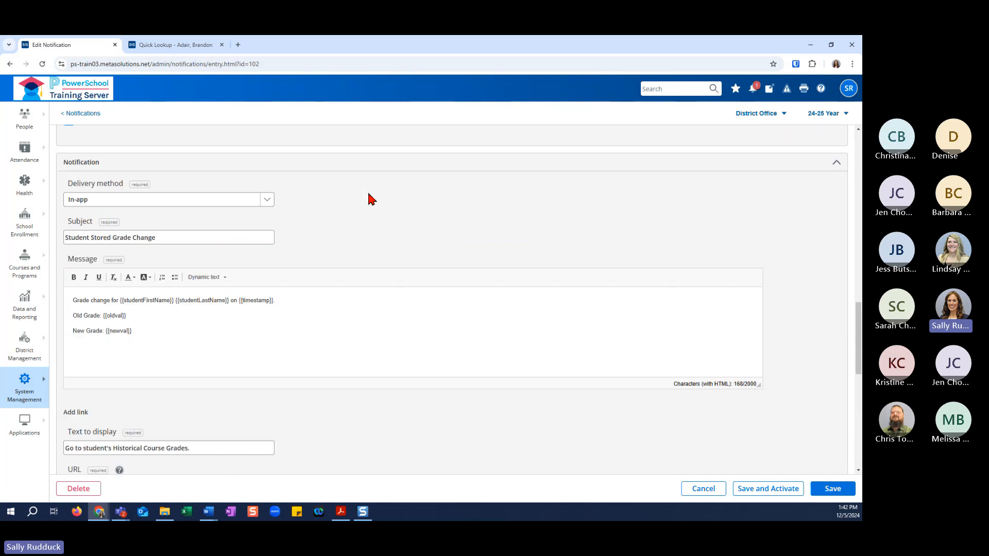
scroll(361, 206, up, 2)
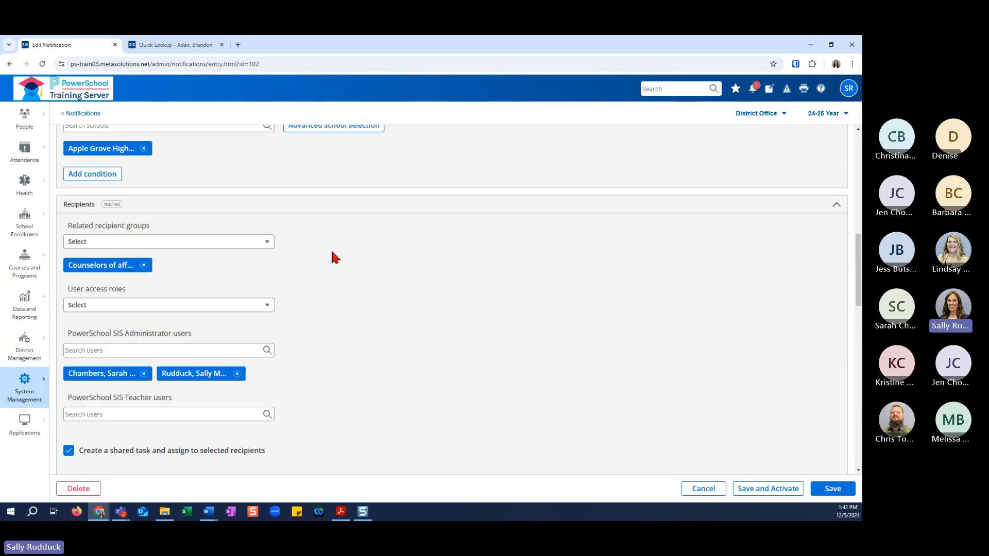
scroll(410, 276, down, 3)
scroll(410, 270, down, 3)
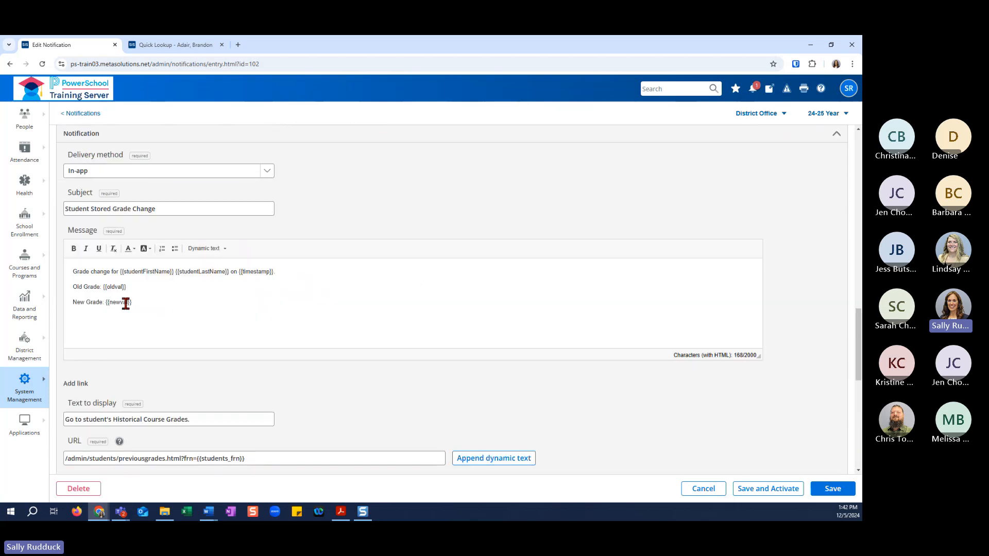
scroll(572, 323, down, 2)
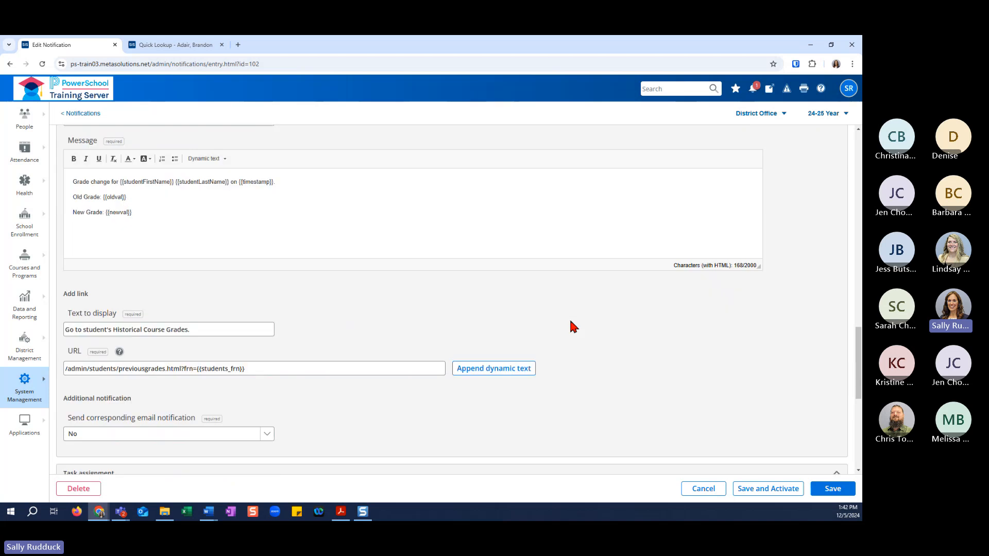
scroll(569, 326, down, 3)
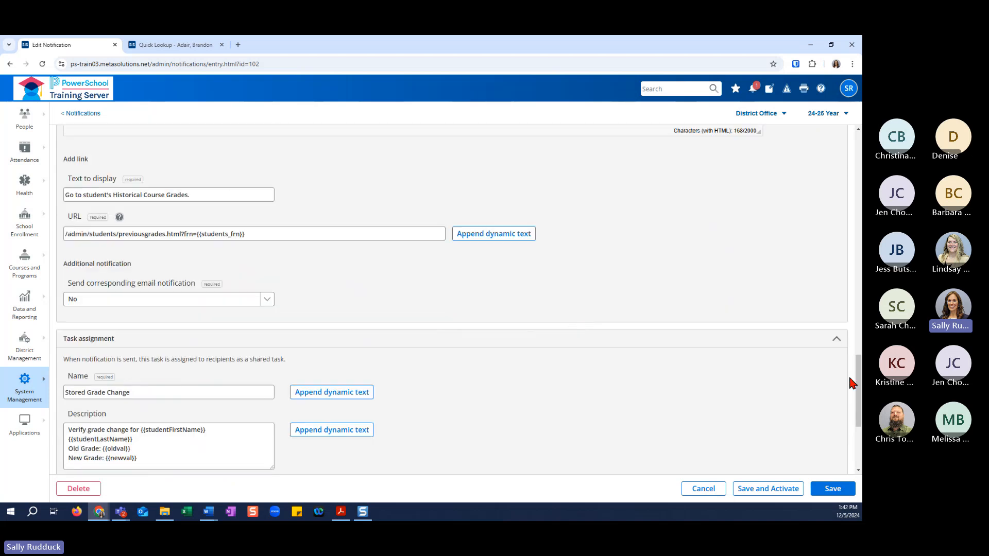
click(763, 492)
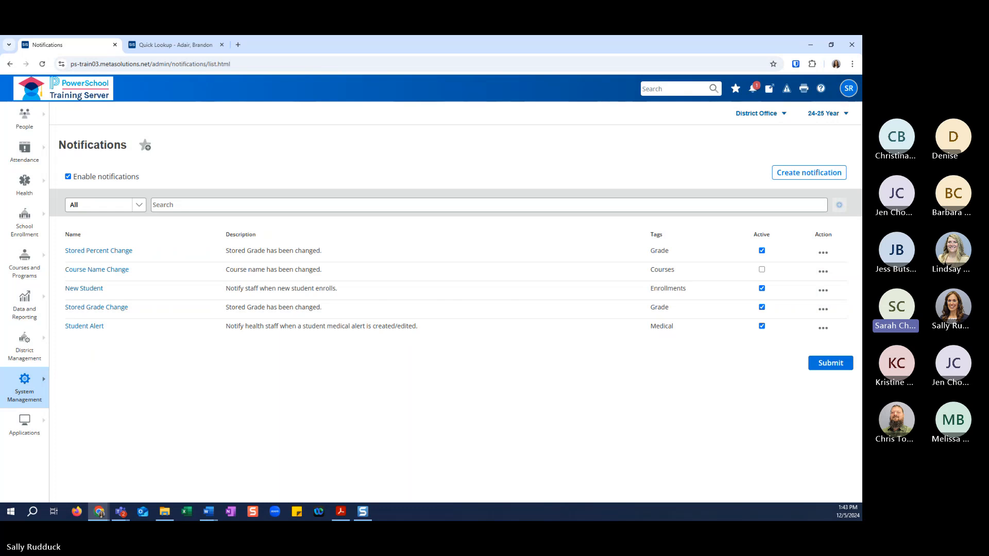
Create a new notification with event type Application event, triggered by Drop class registration.
click(808, 177)
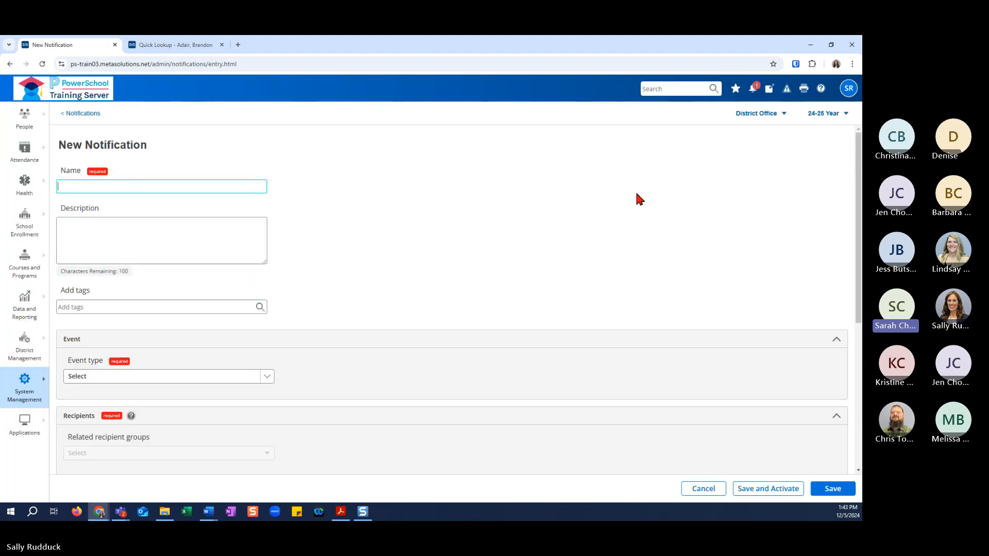
click(263, 379)
click(262, 412)
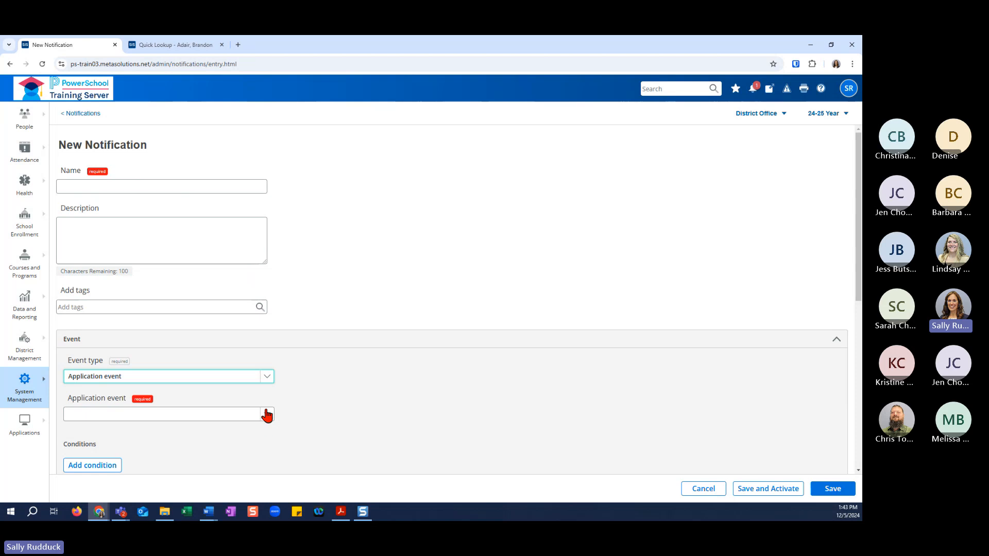
click(267, 415)
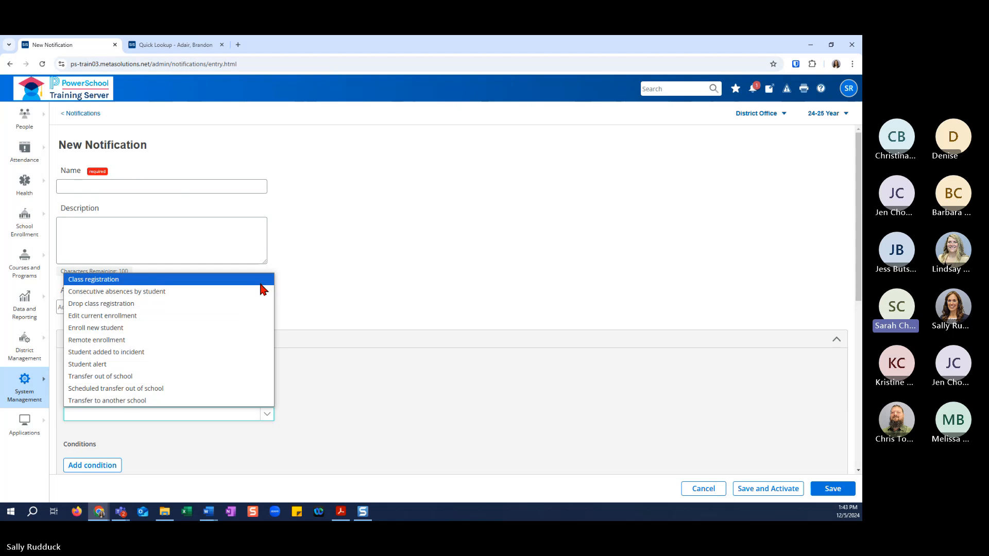
click(254, 315)
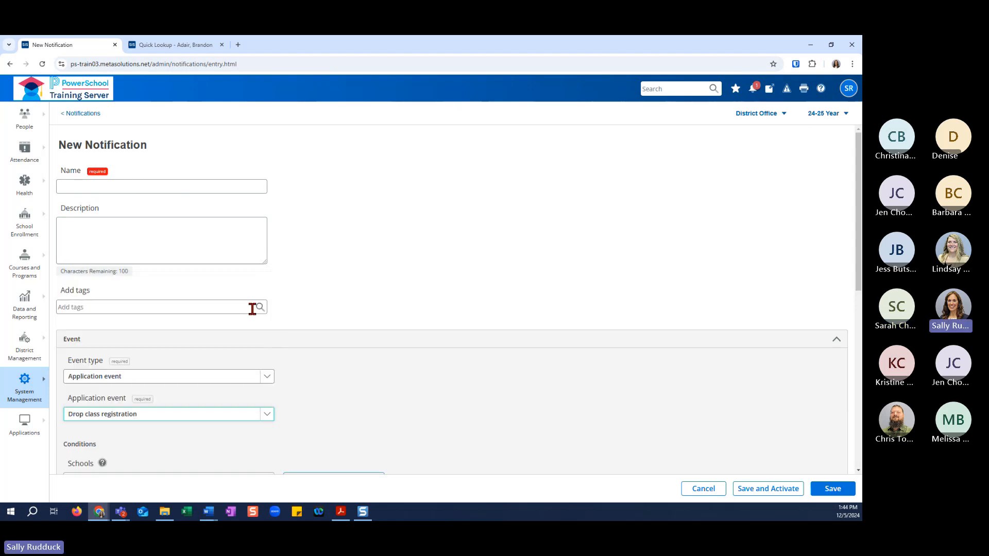
Name the notification Dropped Class and enter the description "Drop class registration.".
click(154, 183)
text(Drop)
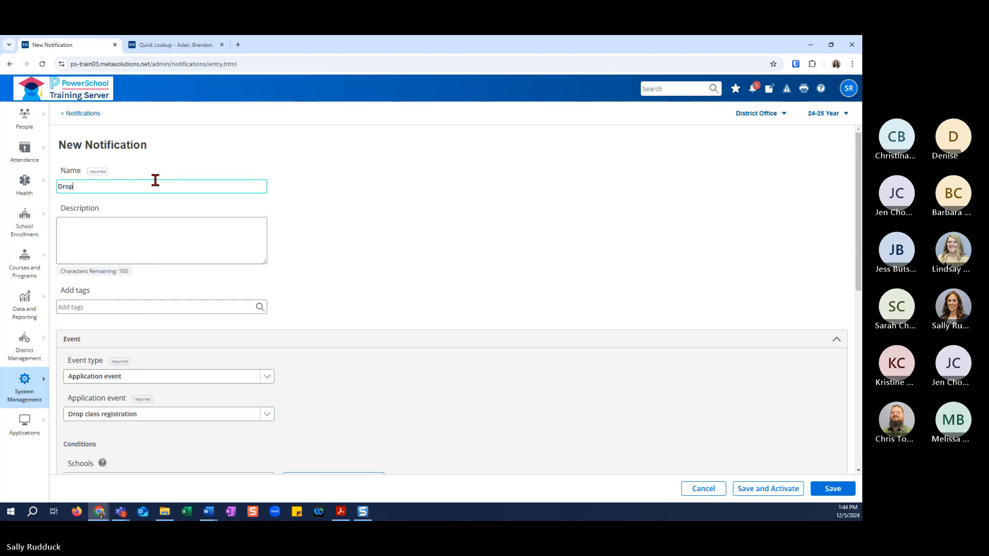
text(ped Class)
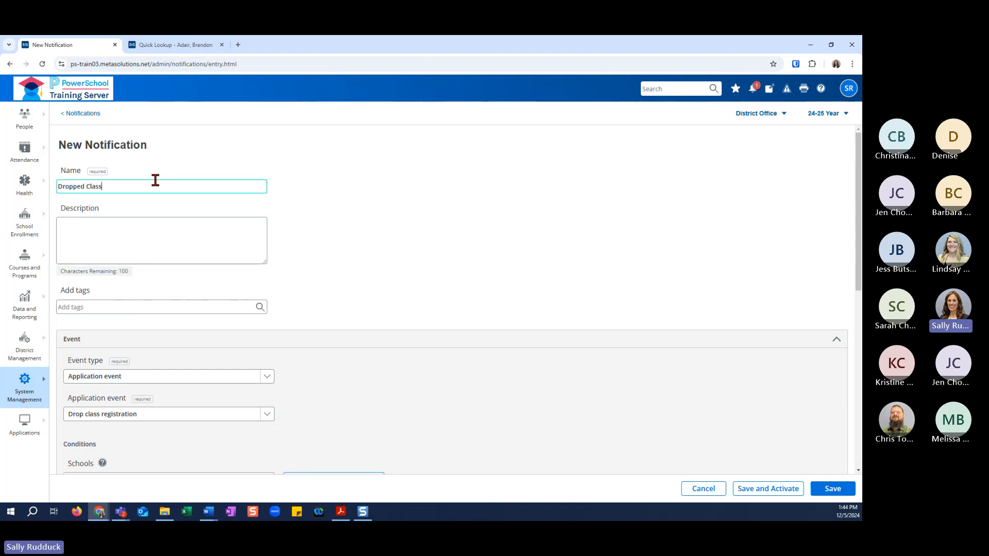
key(Tab)
text(Dr)
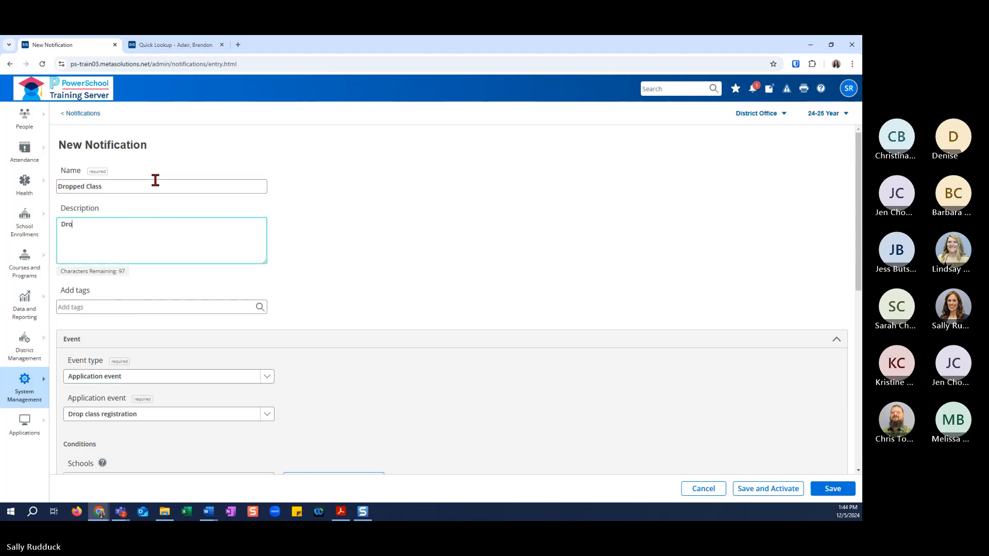
text(op ca)
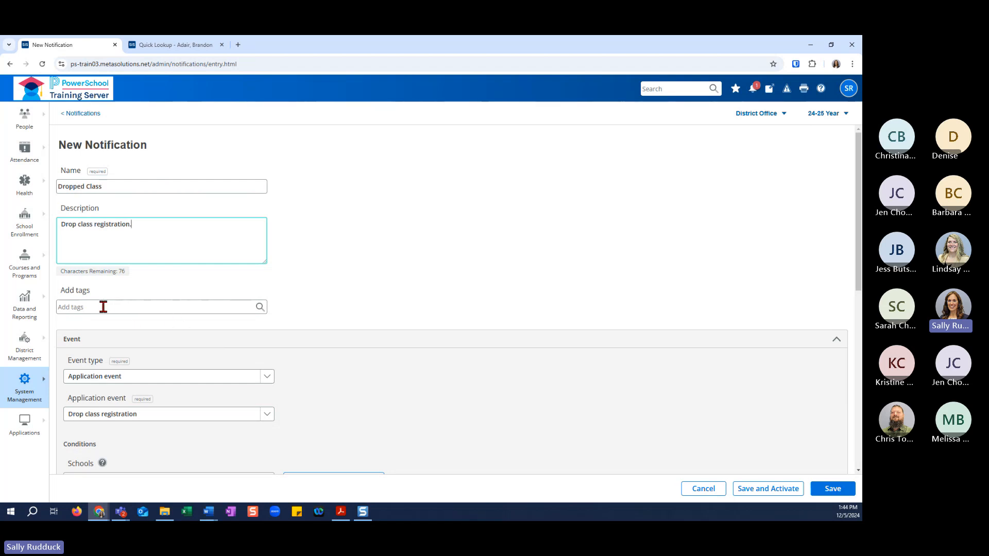
Restrict the notification to Apple Grove High School through the advanced school selection.
scroll(196, 325, down, 2)
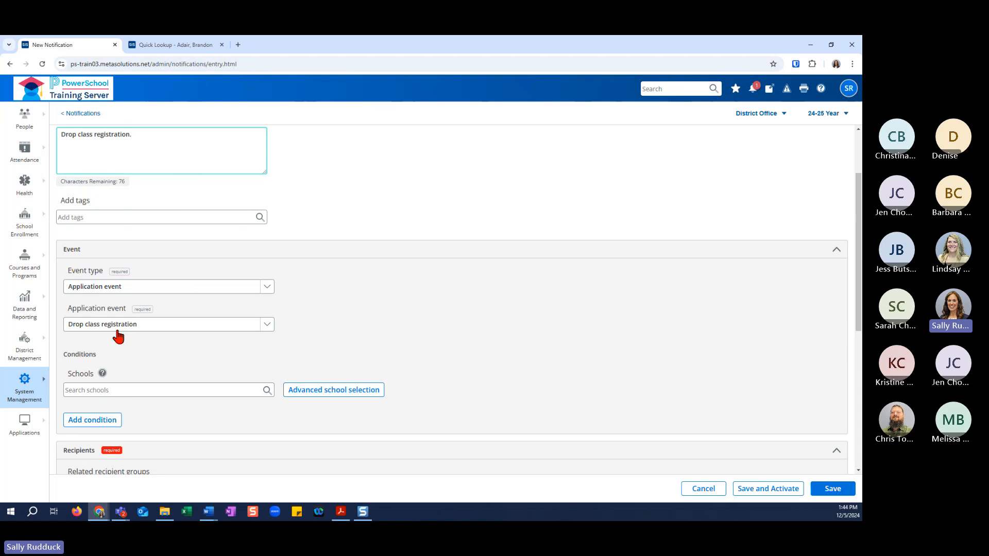
scroll(142, 354, down, 1)
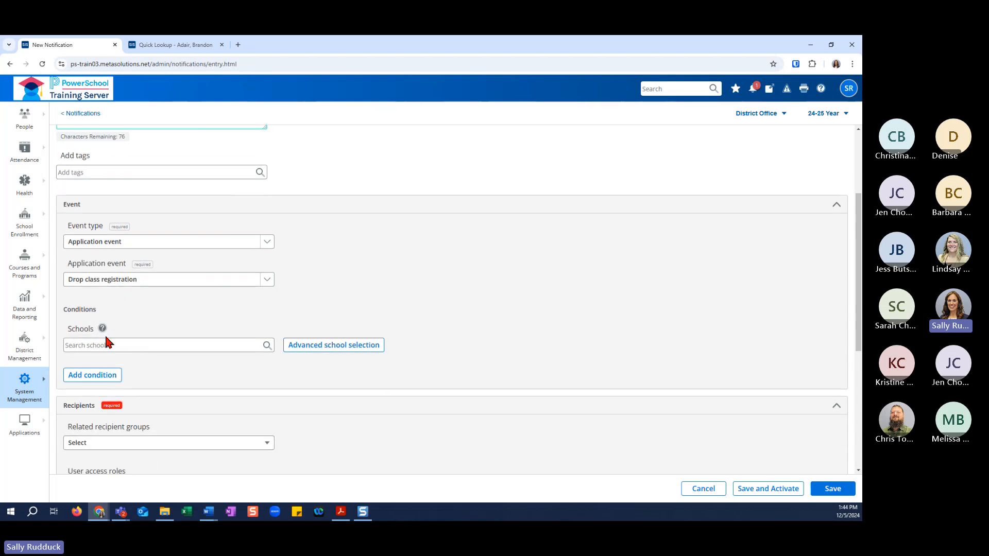
mouse_move(103, 332)
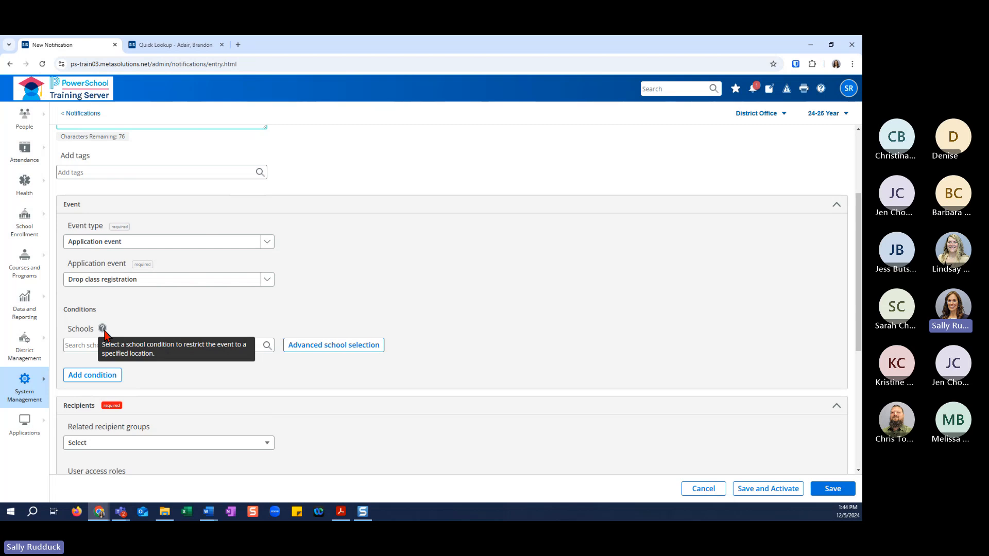
click(347, 345)
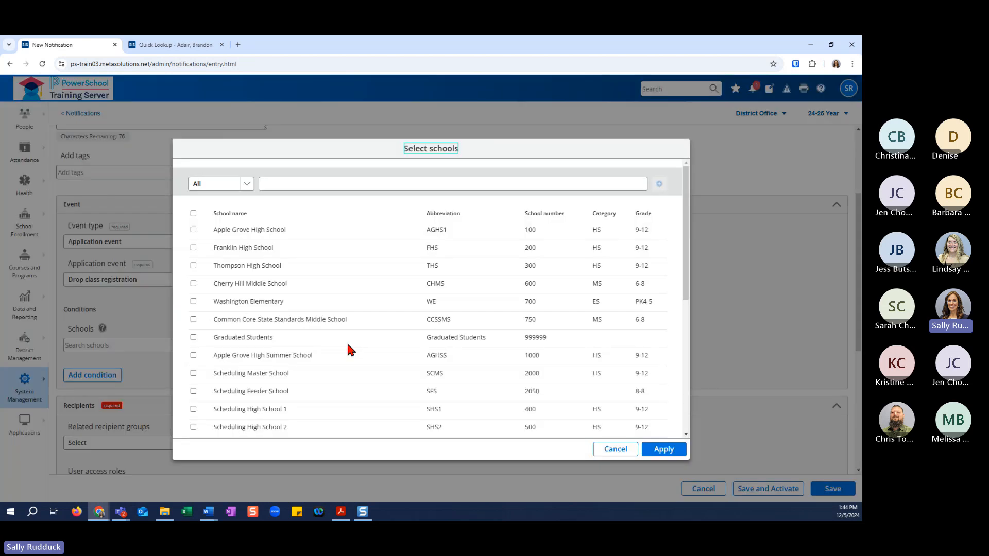
click(193, 229)
click(663, 450)
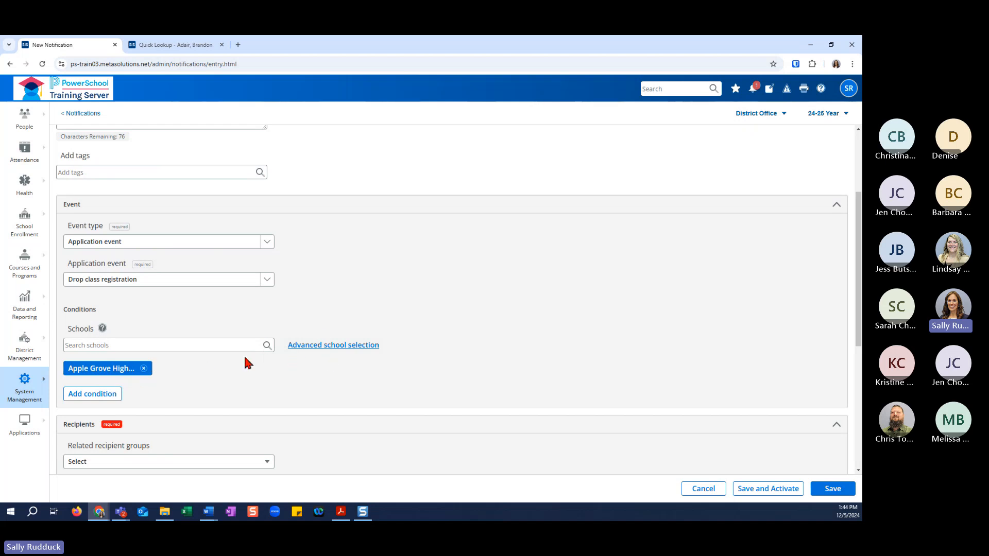
click(299, 345)
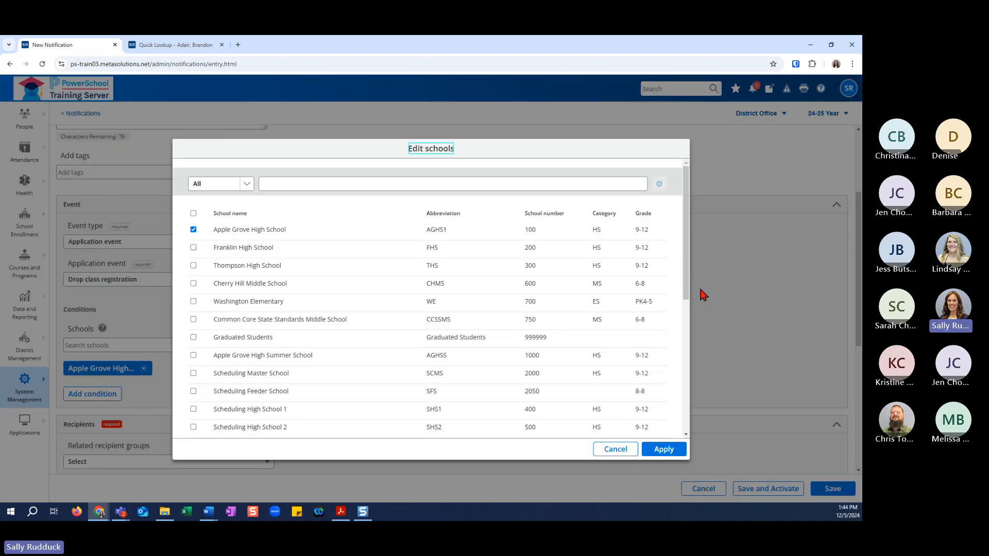
click(625, 449)
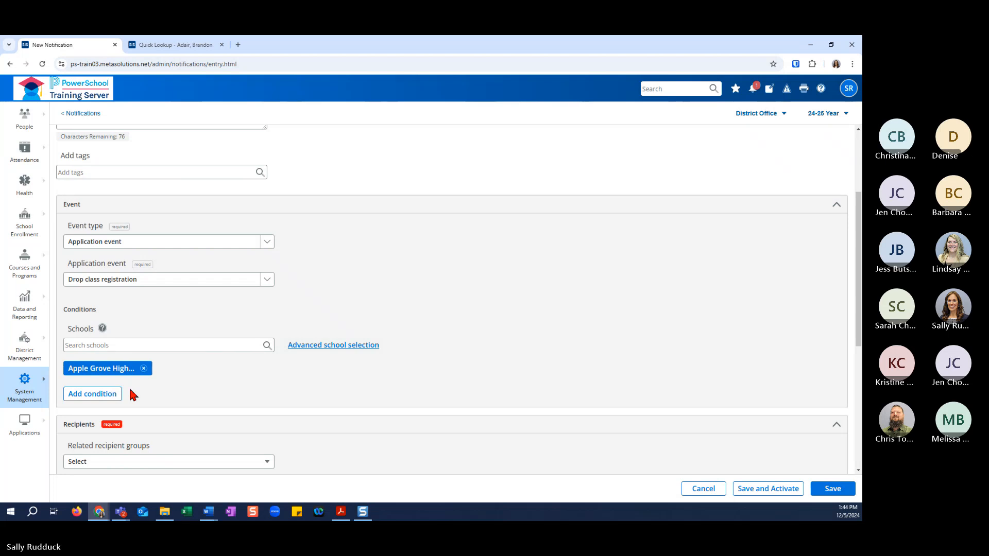
Add a condition requiring CC.DATELEFT to be less than 2025-05-01.
click(110, 395)
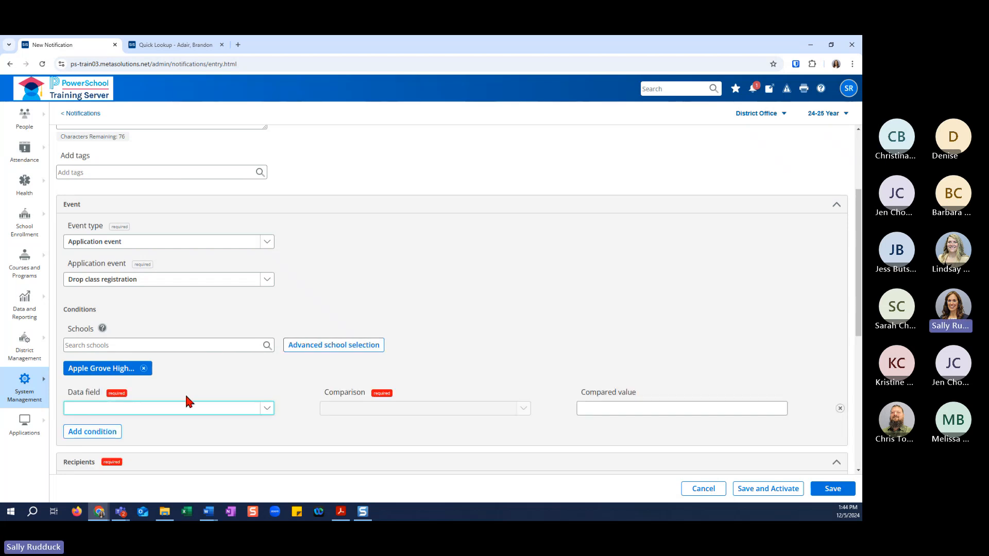
click(268, 410)
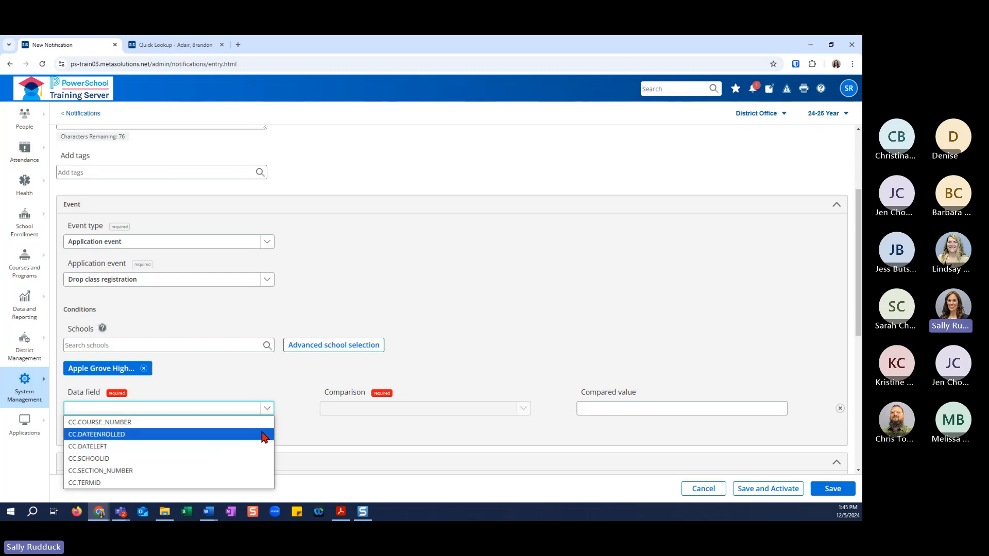
click(264, 435)
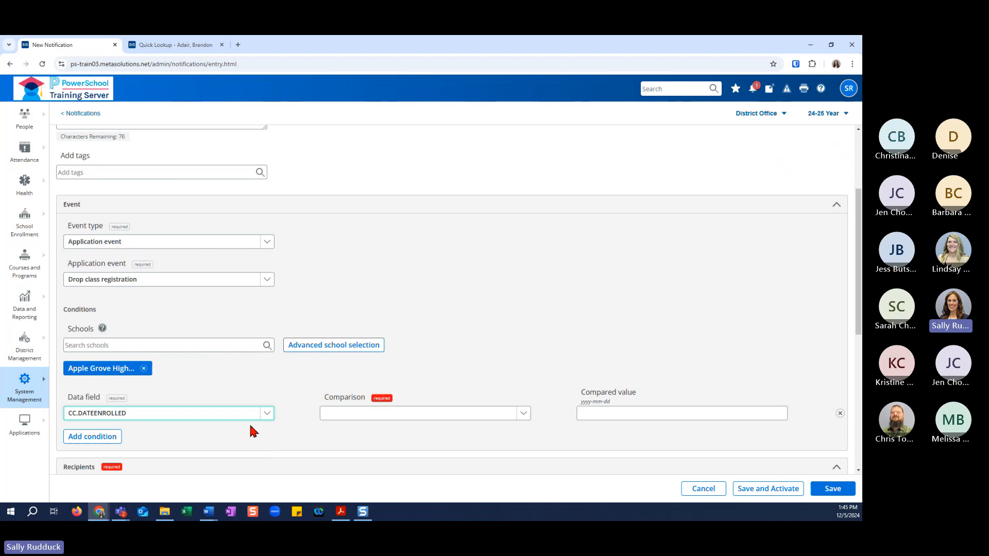
click(268, 414)
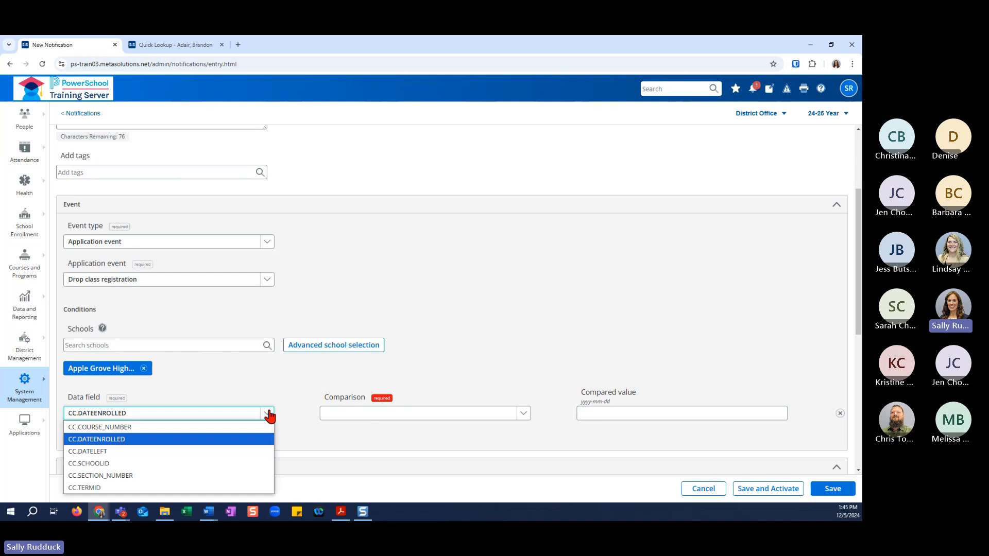
click(269, 452)
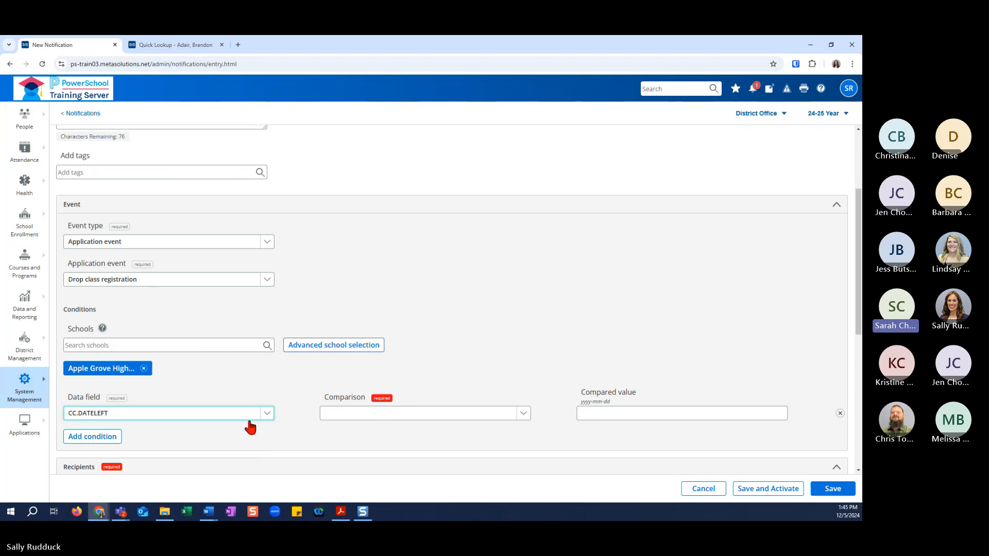
click(355, 418)
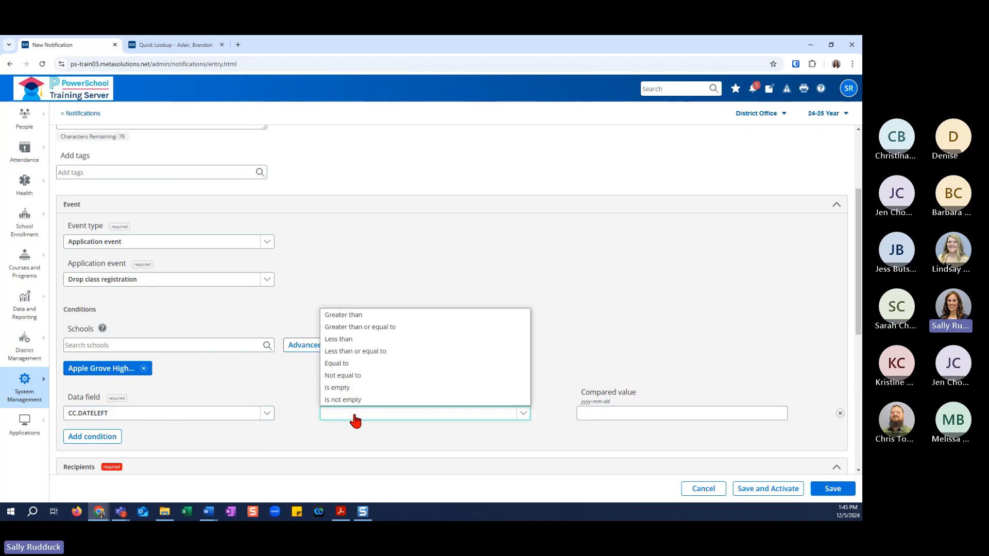
click(347, 340)
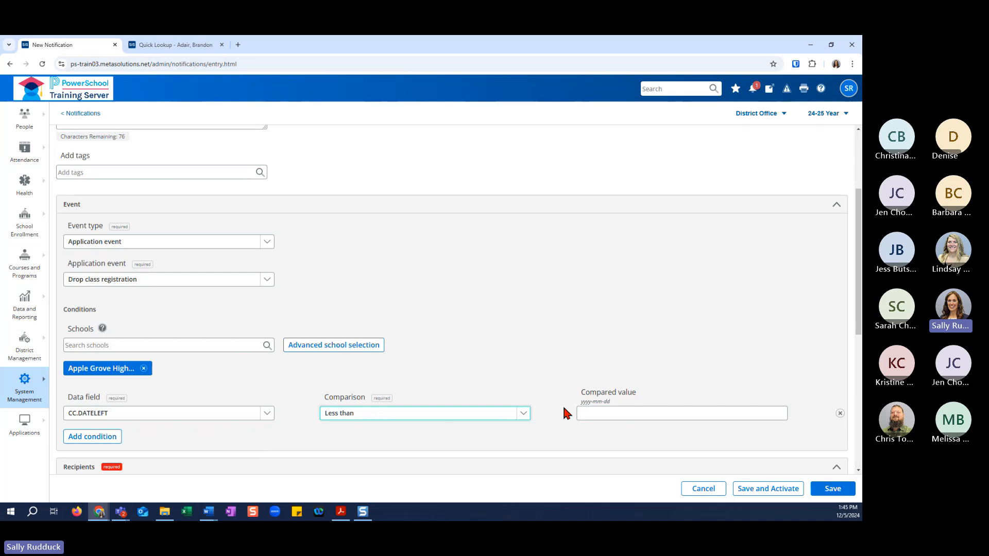
drag(581, 401, 624, 403)
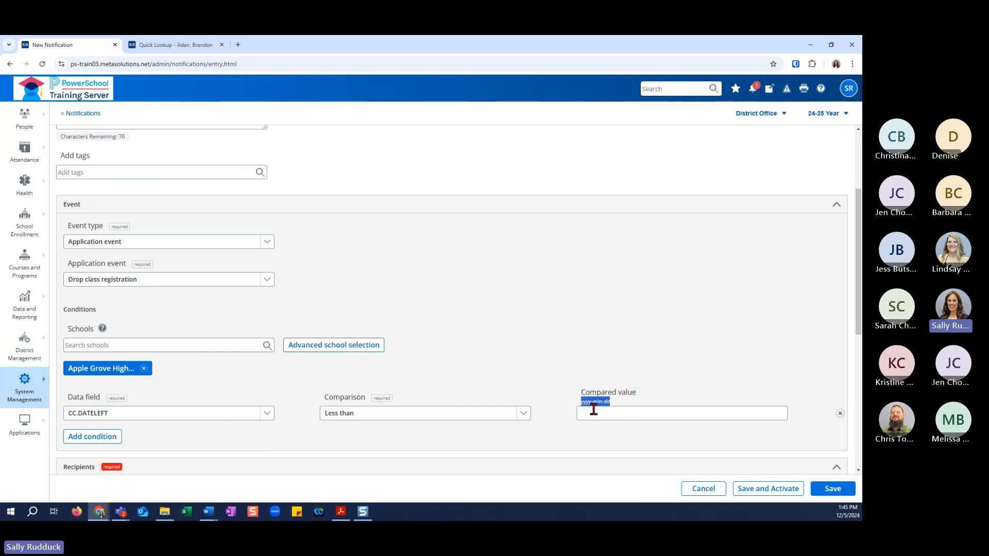
click(600, 415)
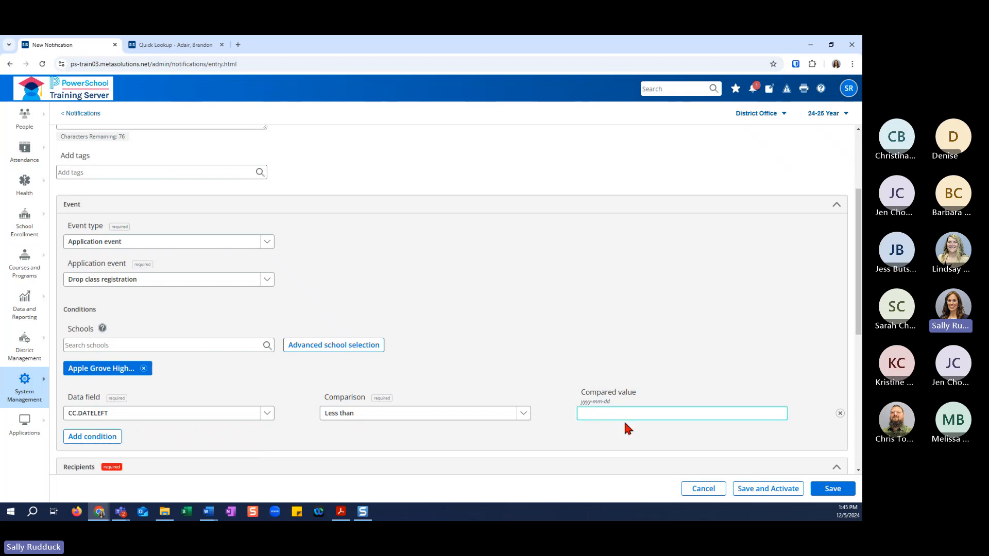
text(2025-05-01)
Add a second condition requiring CC.DATEENROLLED to be greater than 2024-09-30.
scroll(594, 420, down, 2)
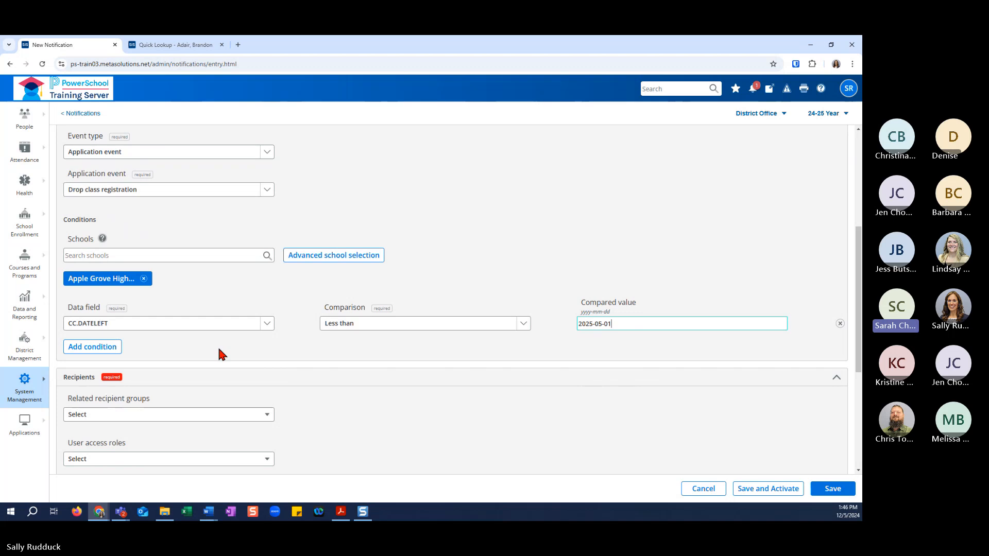
click(111, 348)
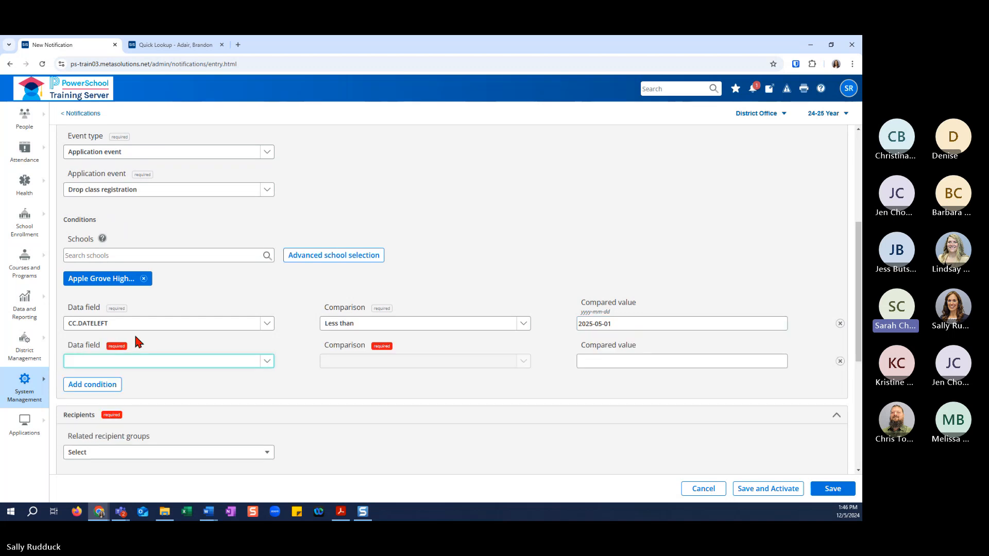
click(172, 362)
click(171, 389)
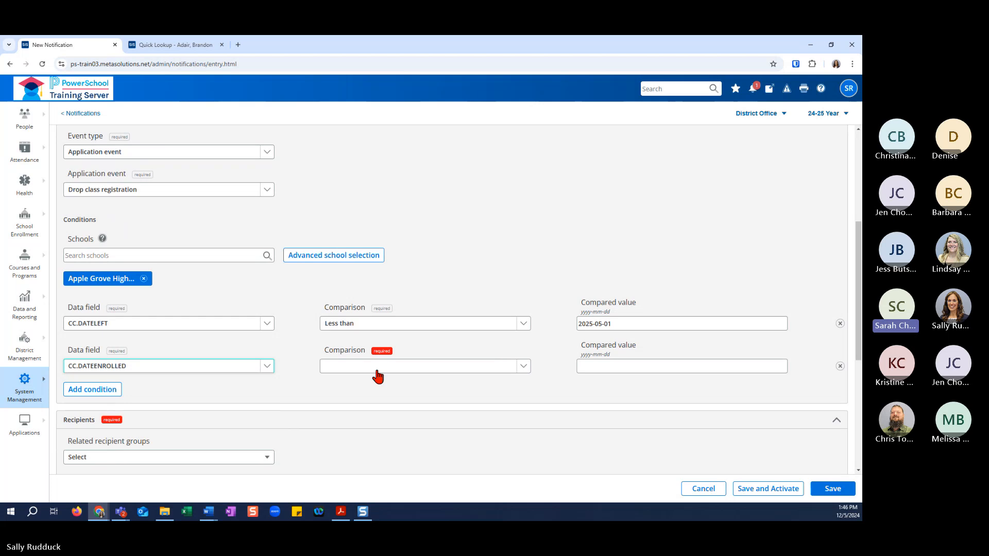
scroll(374, 376, up, 1)
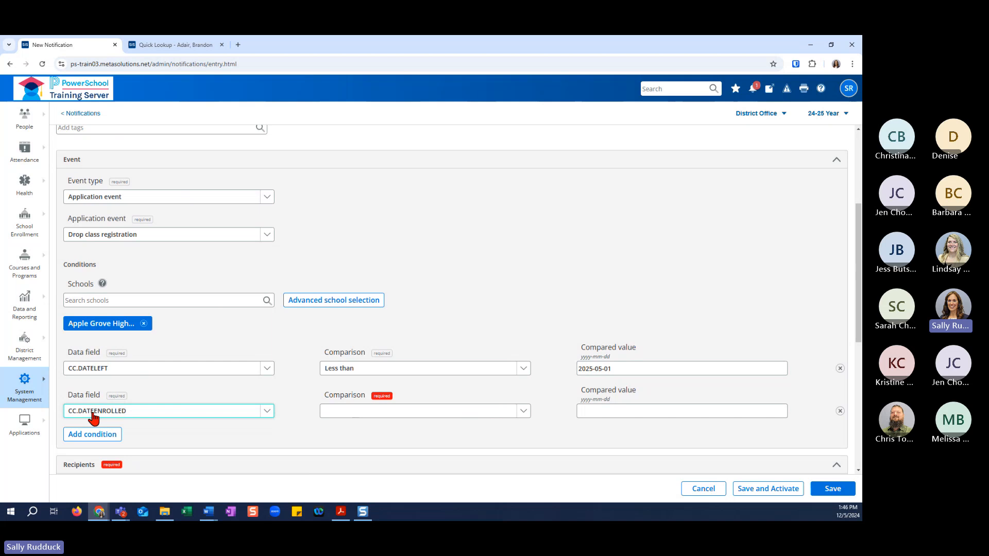
click(521, 412)
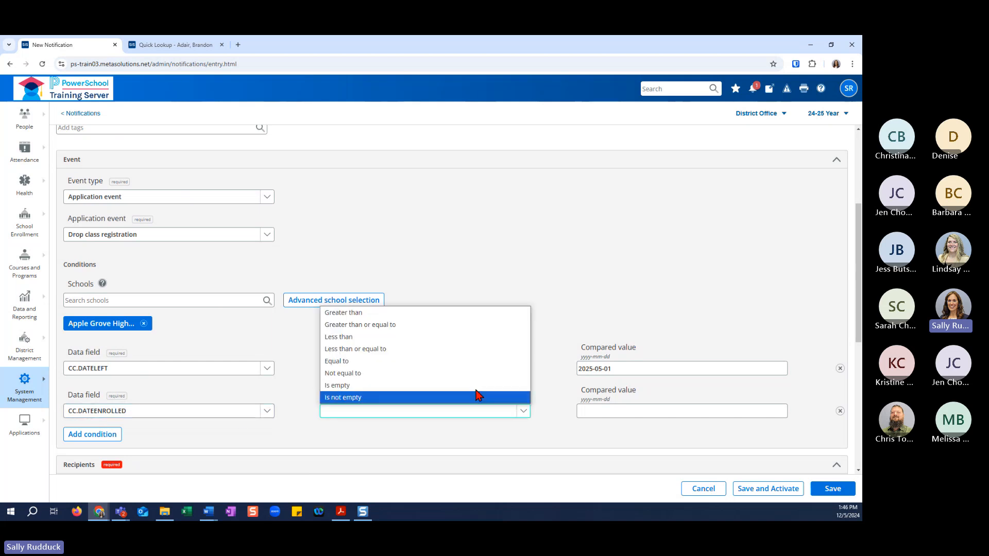
click(451, 318)
click(599, 410)
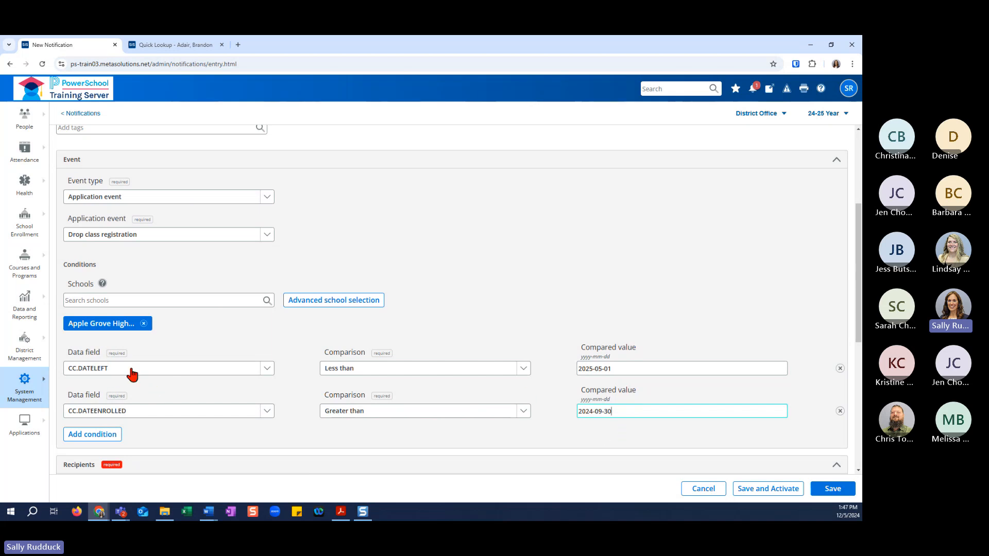
Add Counselors of affected student and Teachers of affected sections as the notification's related recipient groups.
scroll(289, 443, down, 2)
scroll(352, 401, down, 2)
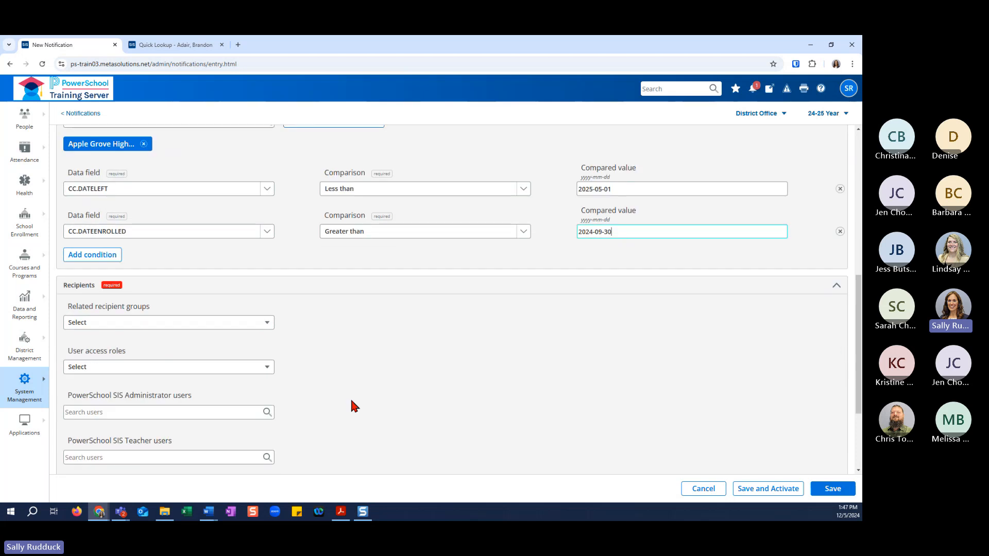
scroll(351, 401, down, 1)
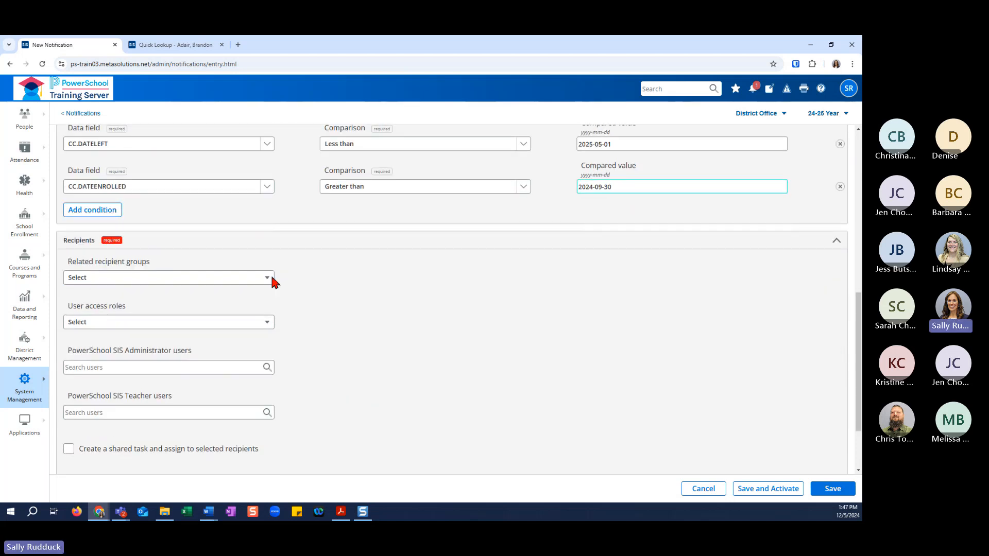
click(267, 278)
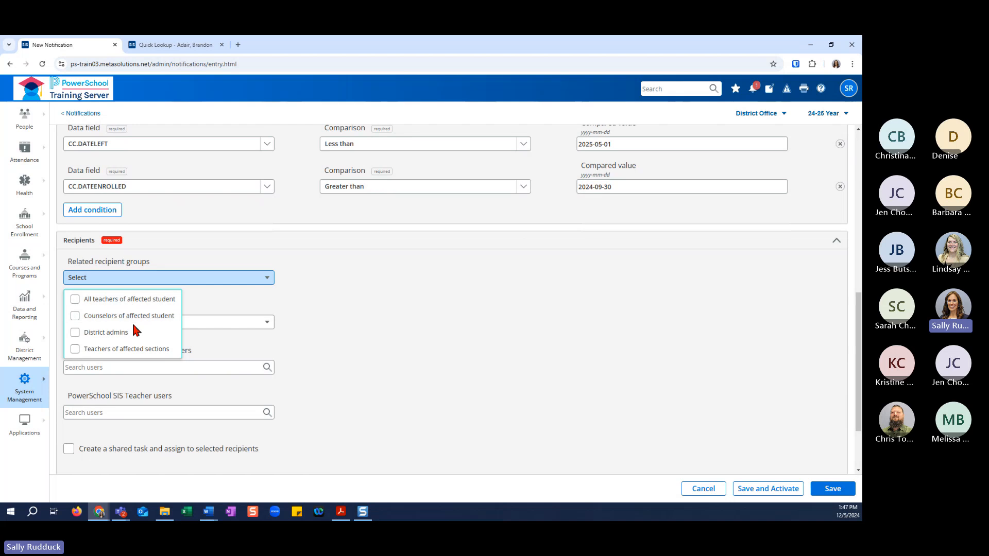
click(76, 318)
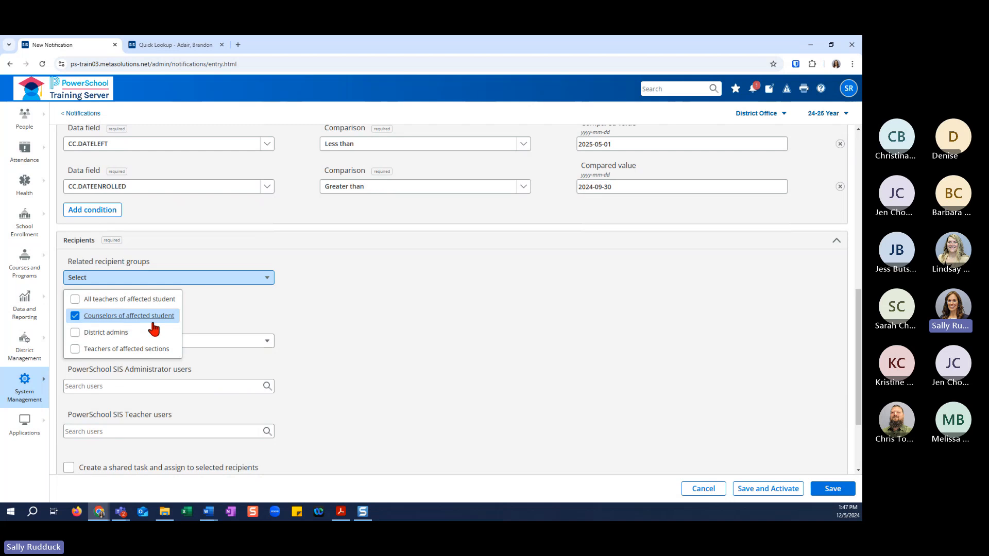
click(80, 352)
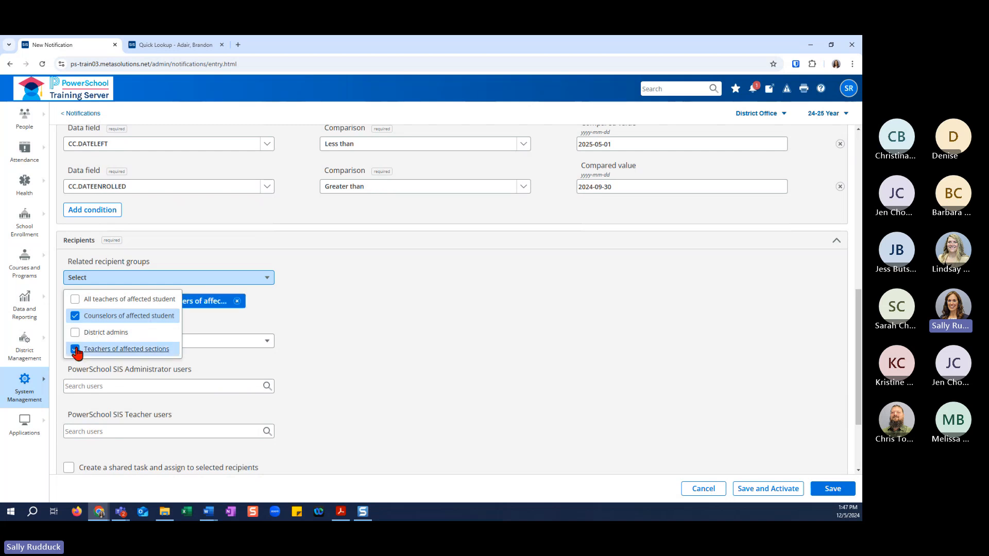
click(321, 312)
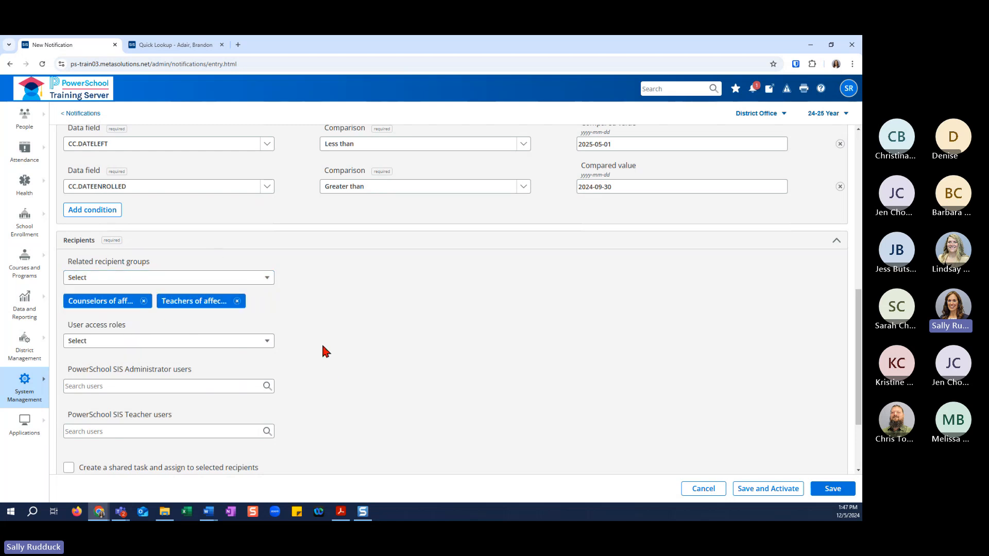
Add the Role - Principal user access role to the notification's recipients.
click(266, 342)
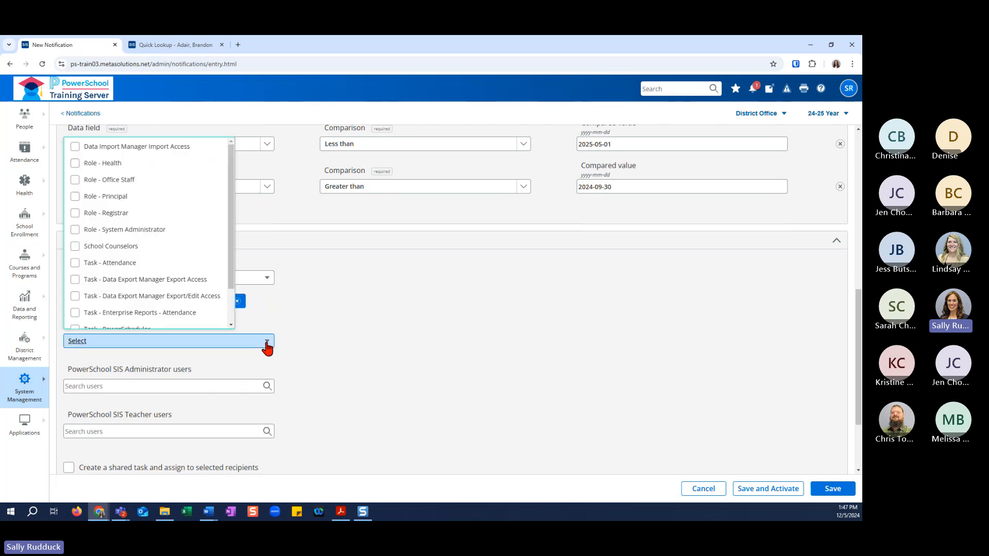
click(75, 197)
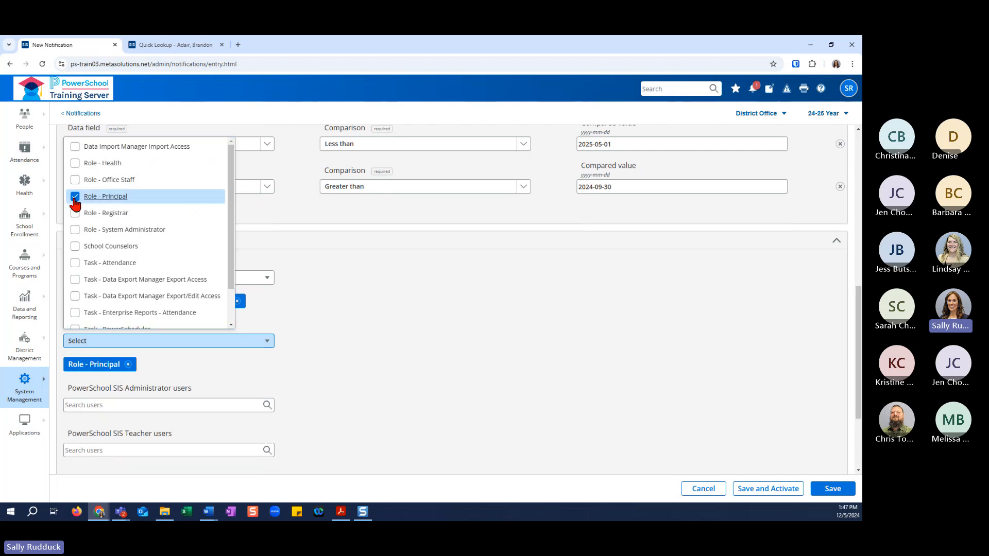
click(355, 332)
scroll(343, 357, down, 3)
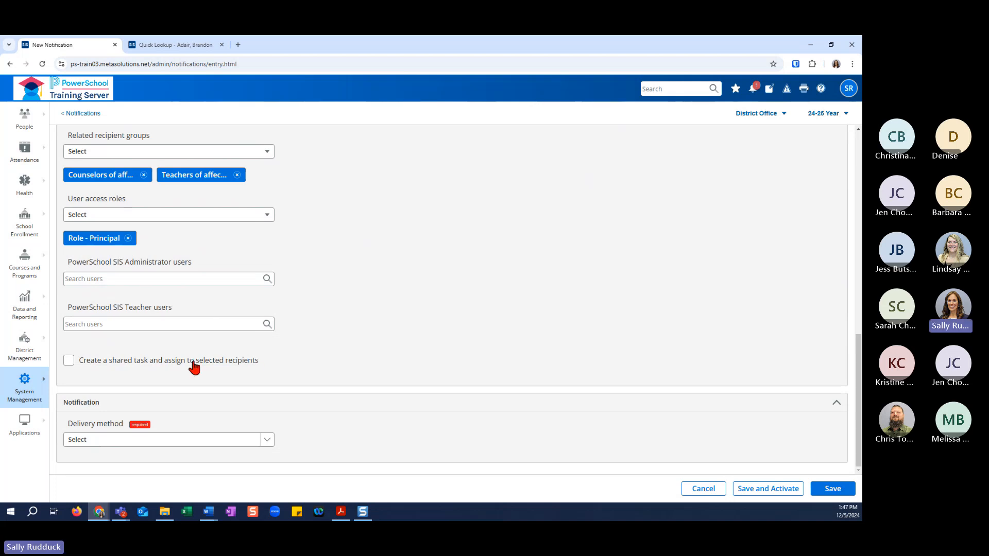
click(66, 361)
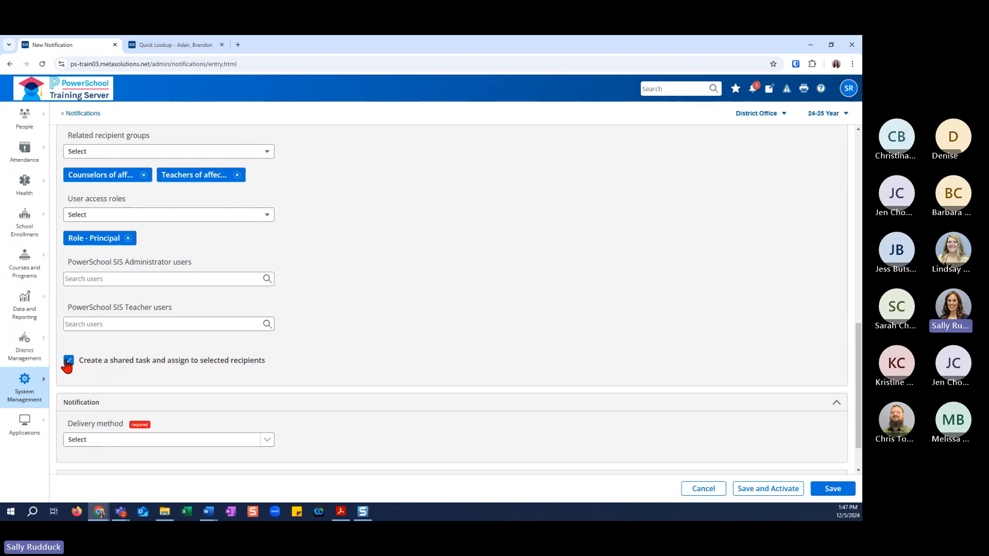
scroll(172, 386, down, 3)
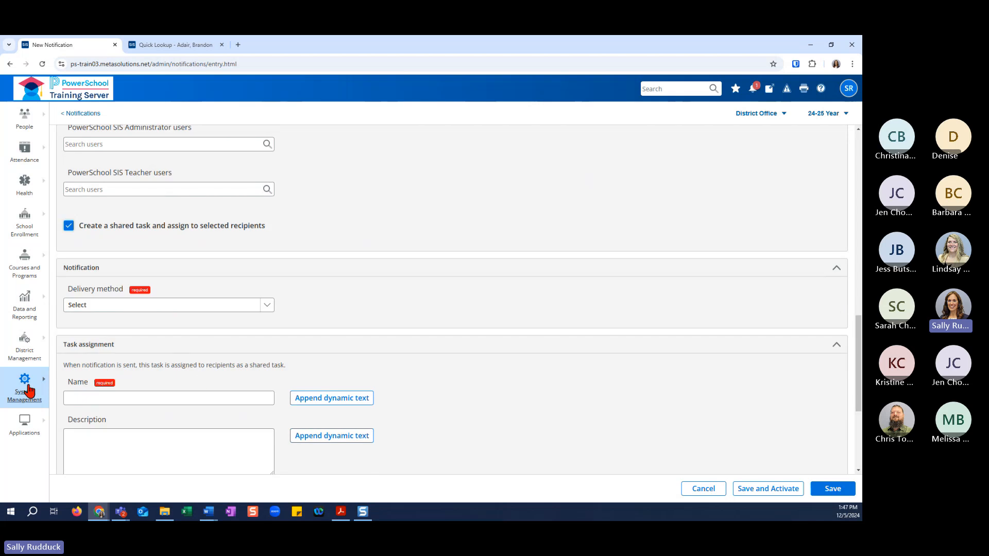
click(69, 226)
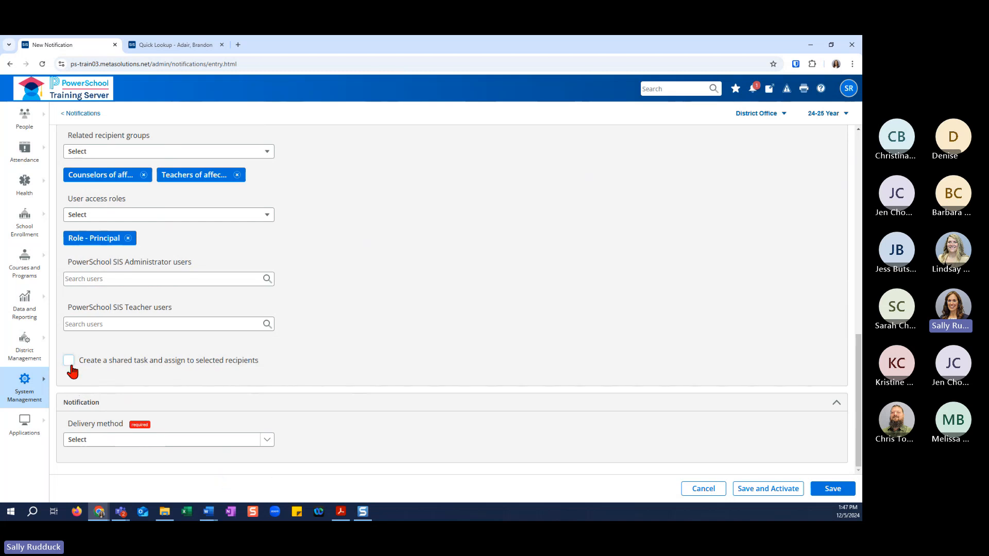
Set the delivery method to In-app and enter the subject "Student Drop Course".
click(266, 441)
click(254, 464)
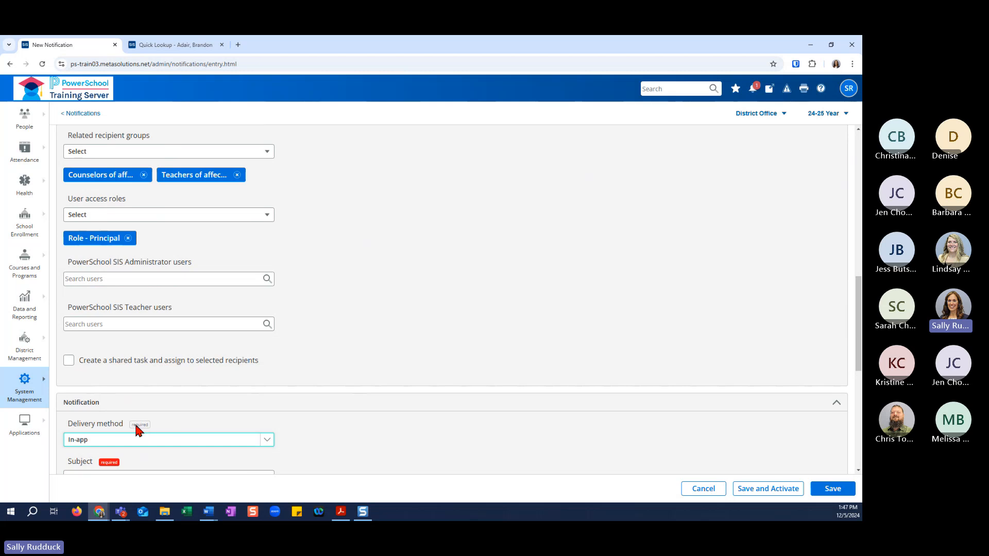
scroll(275, 435, down, 3)
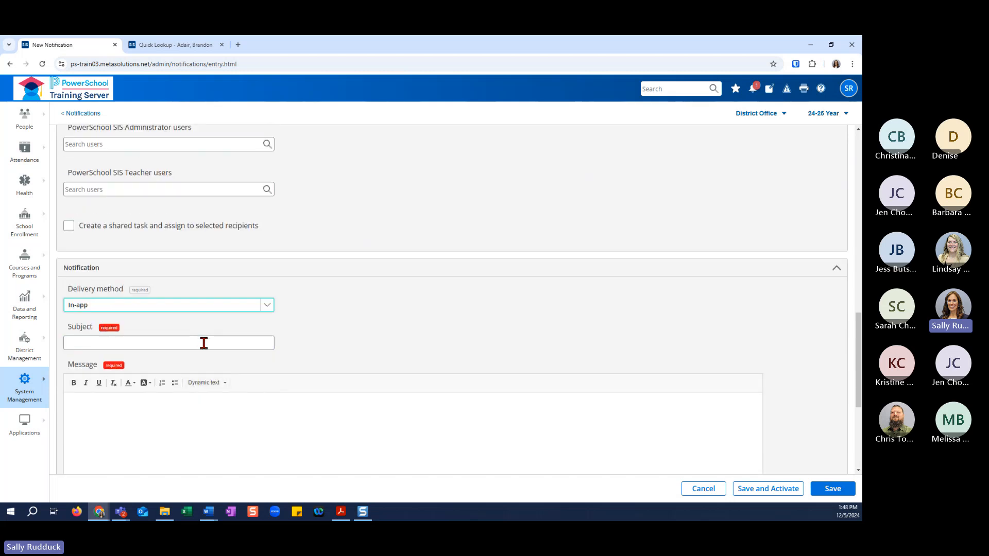
click(204, 343)
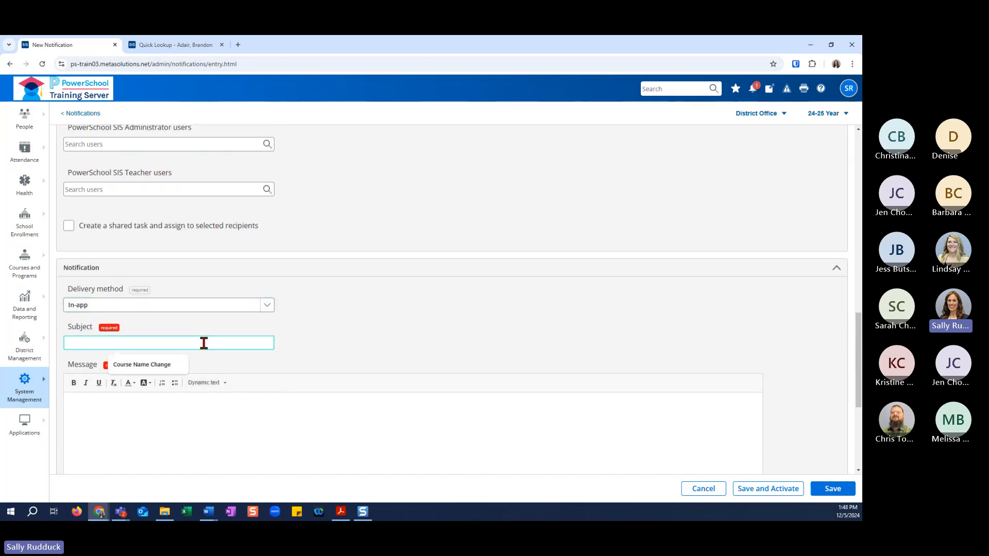
text(Student)
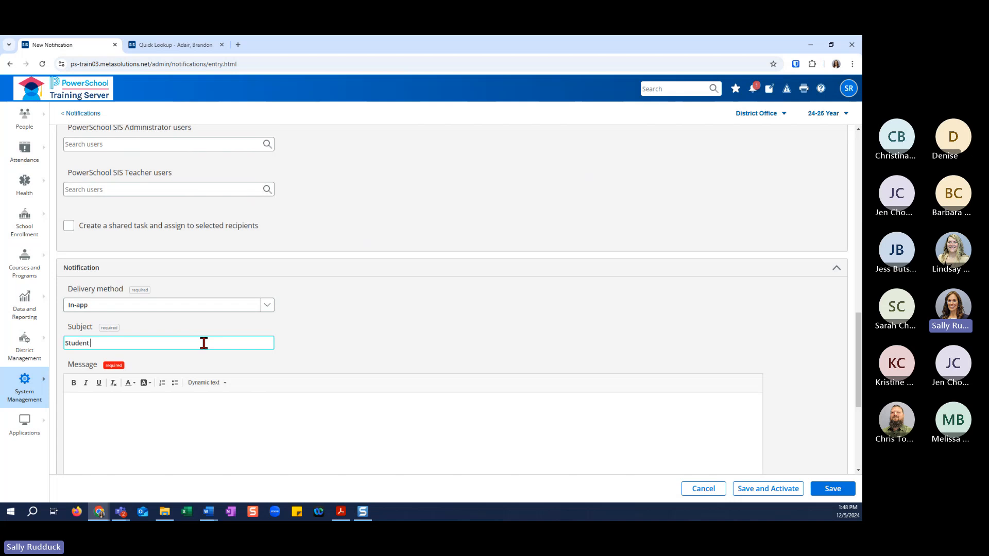
text( Drop Course)
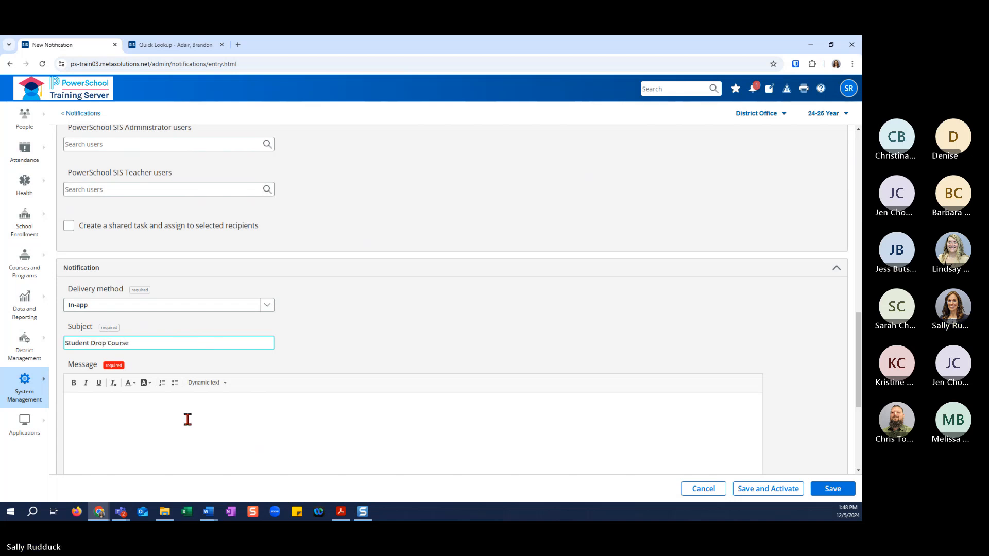
Insert the dynamic text fields Student Last First, CC.DATEENROLLED and CC.DATELEFT into the notification message.
click(164, 407)
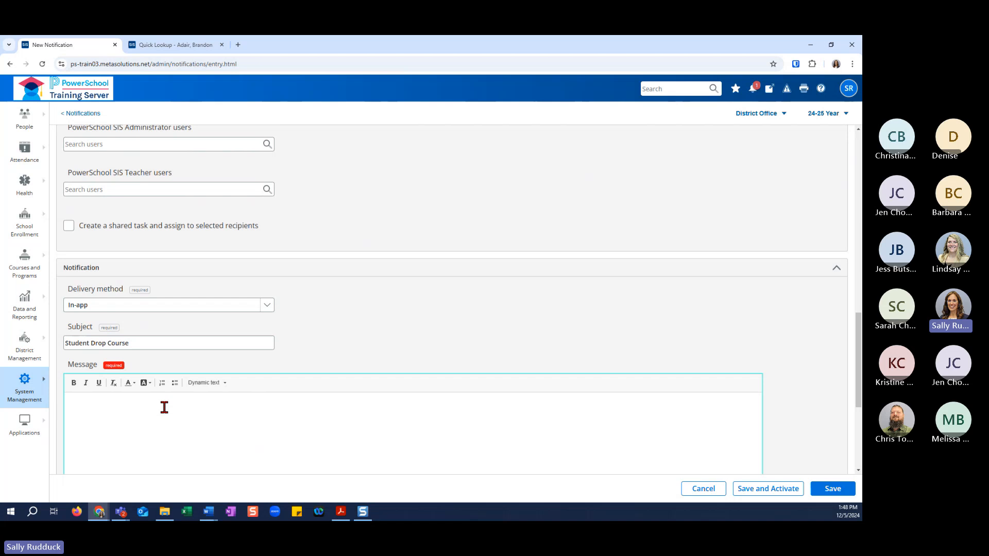
click(212, 382)
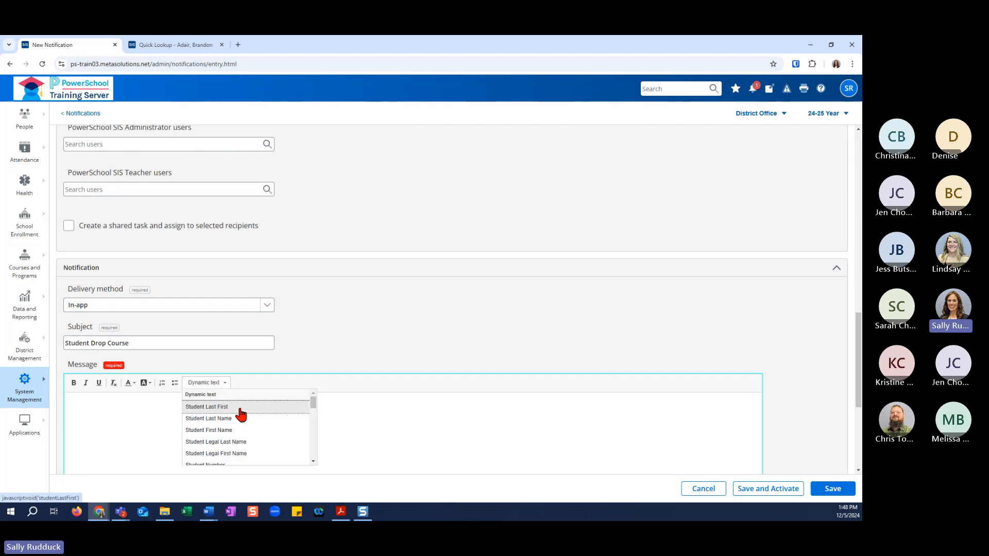
click(223, 406)
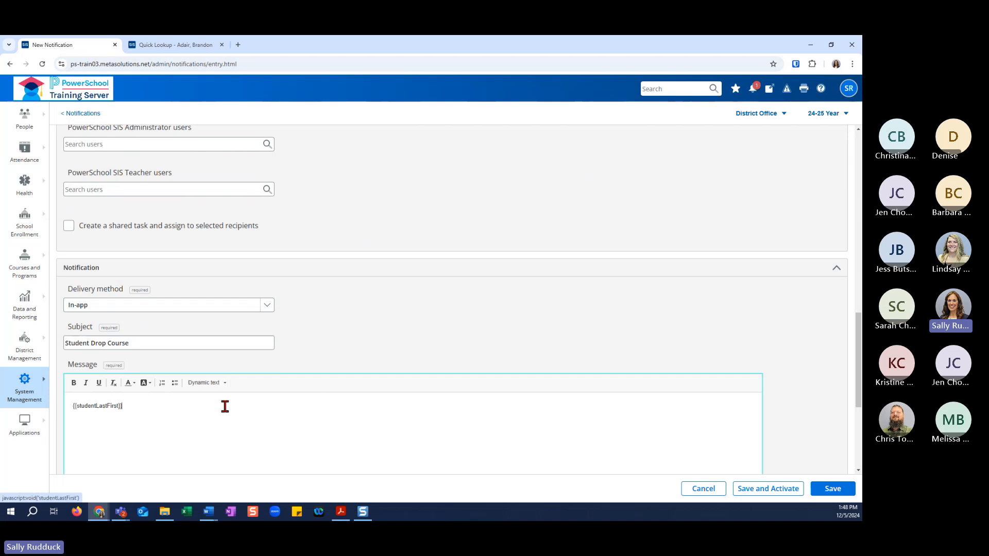
click(206, 382)
scroll(235, 427, down, 1)
scroll(235, 428, down, 5)
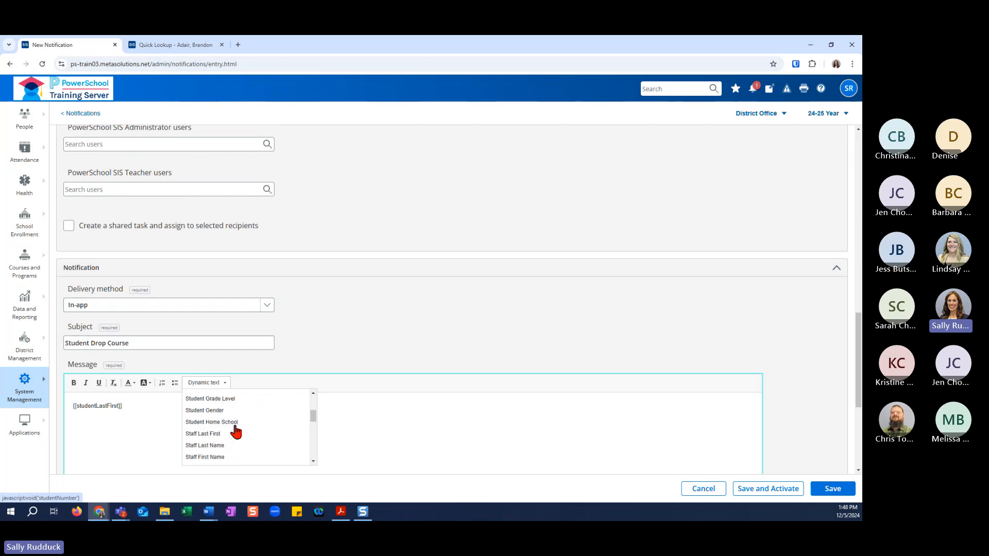
scroll(236, 431, down, 5)
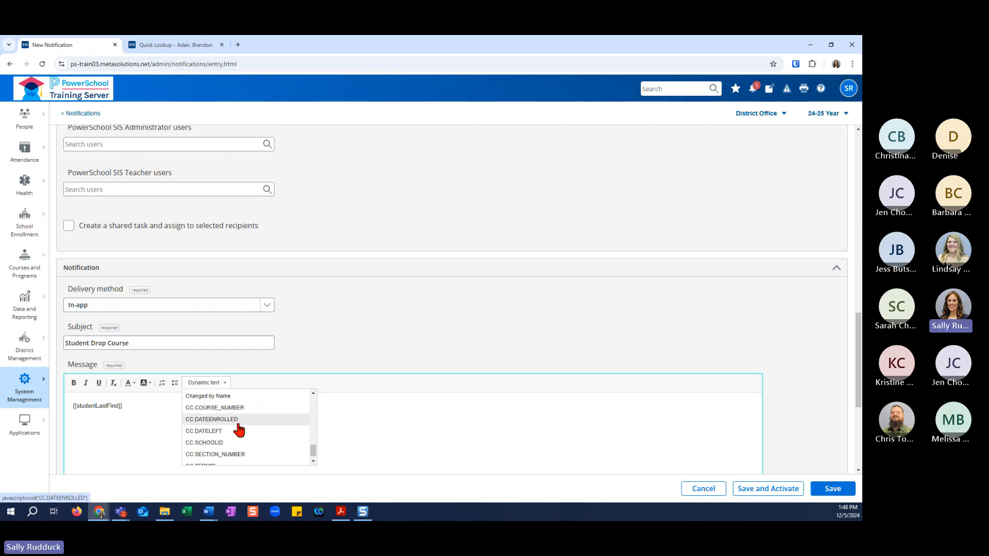
click(238, 423)
click(224, 381)
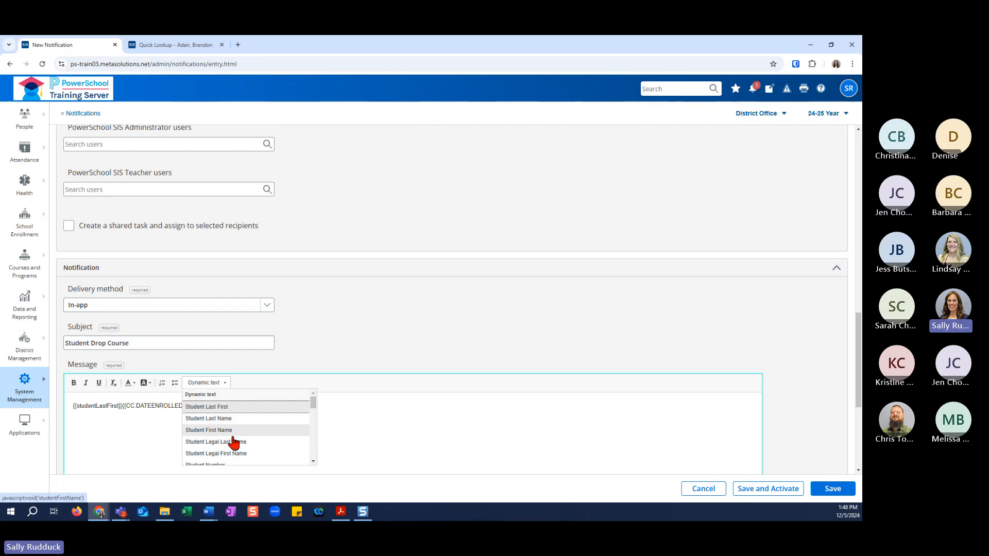
scroll(234, 442, down, 5)
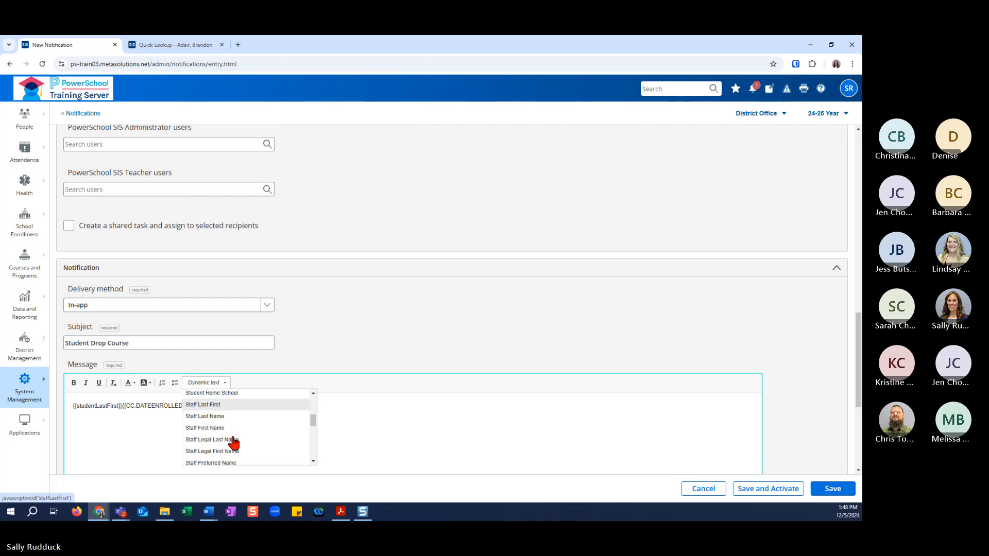
scroll(234, 443, down, 10)
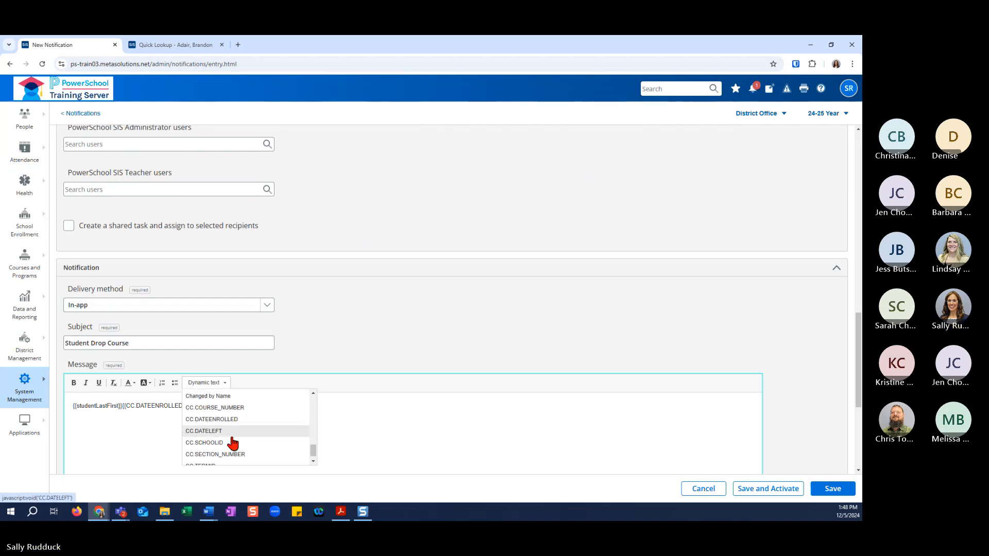
click(230, 435)
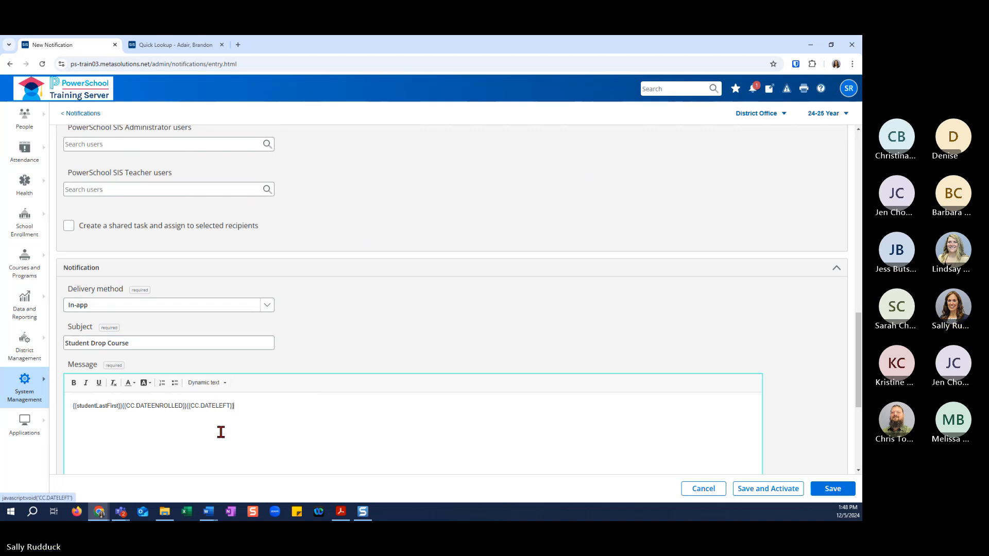
Put each of the three dynamic text fields on its own line in the message.
click(185, 406)
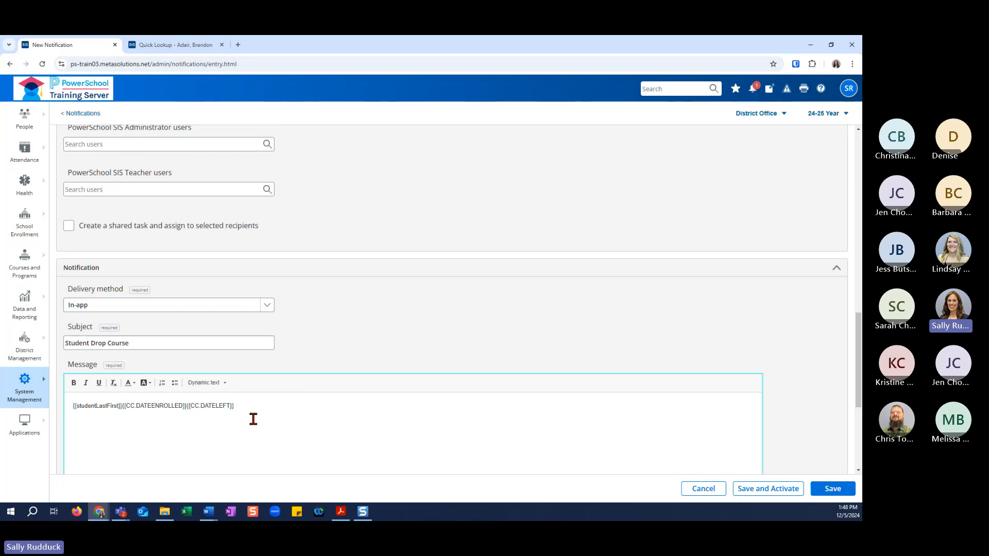
key(Return)
key(Return)
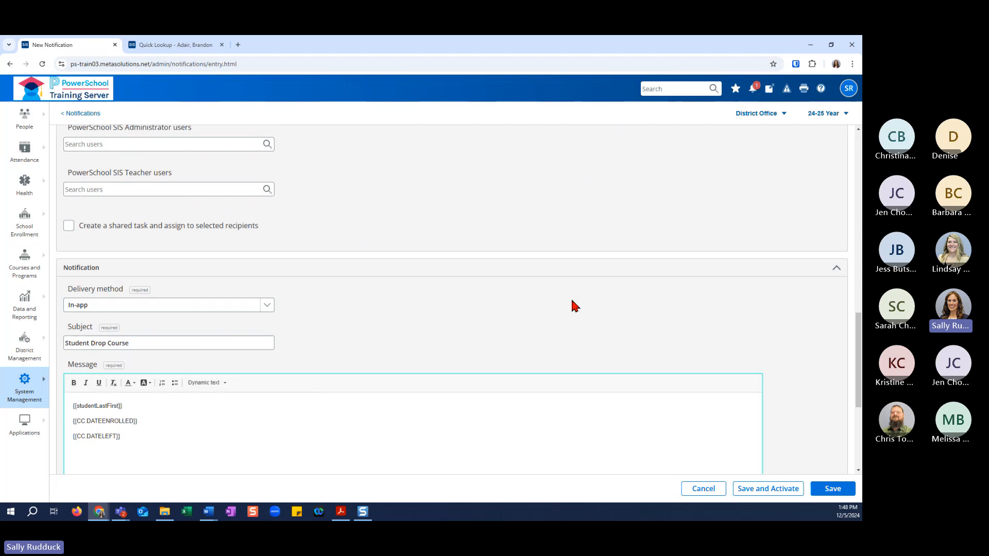
Save the Dropped Class notification without activating it, leaving the link fields empty.
scroll(804, 389, down, 2)
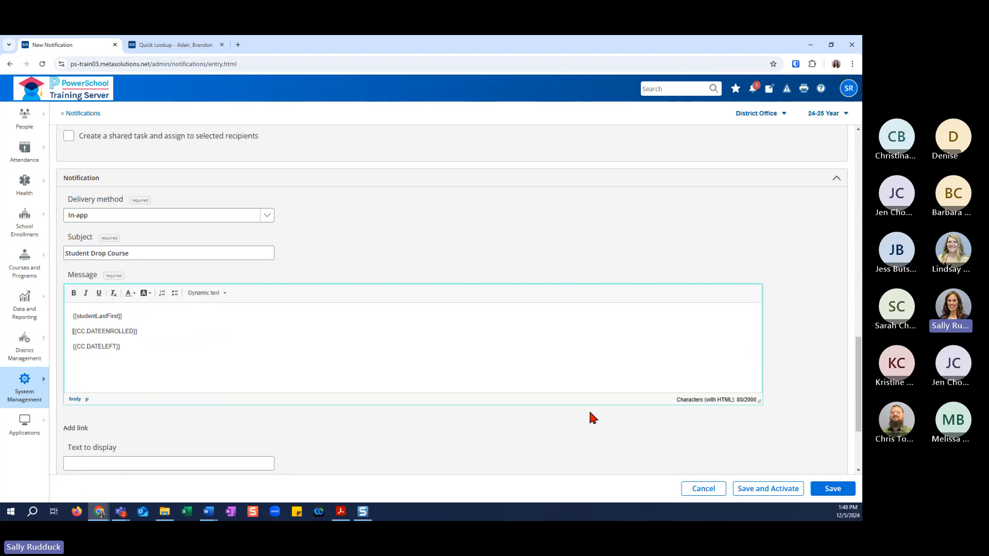
scroll(593, 417, down, 2)
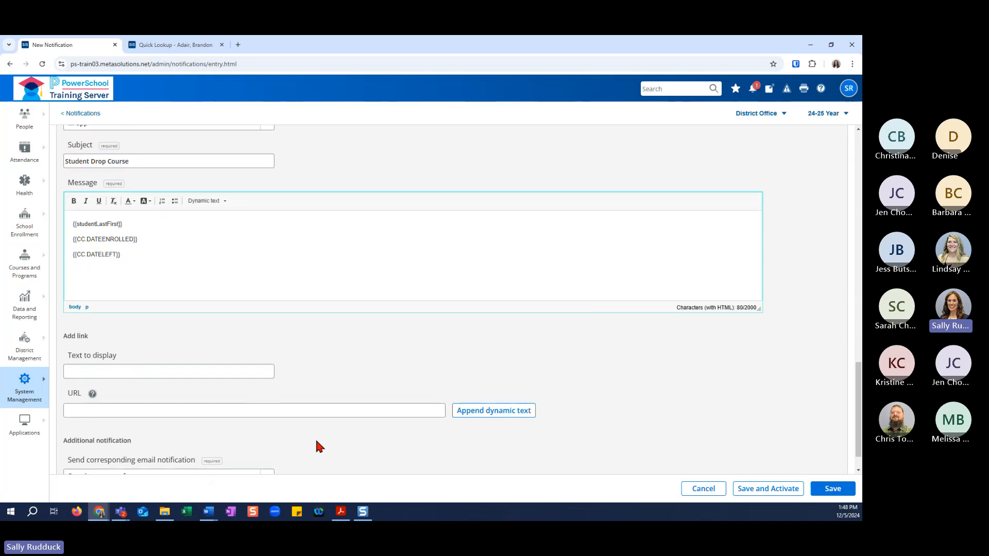
scroll(315, 443, down, 1)
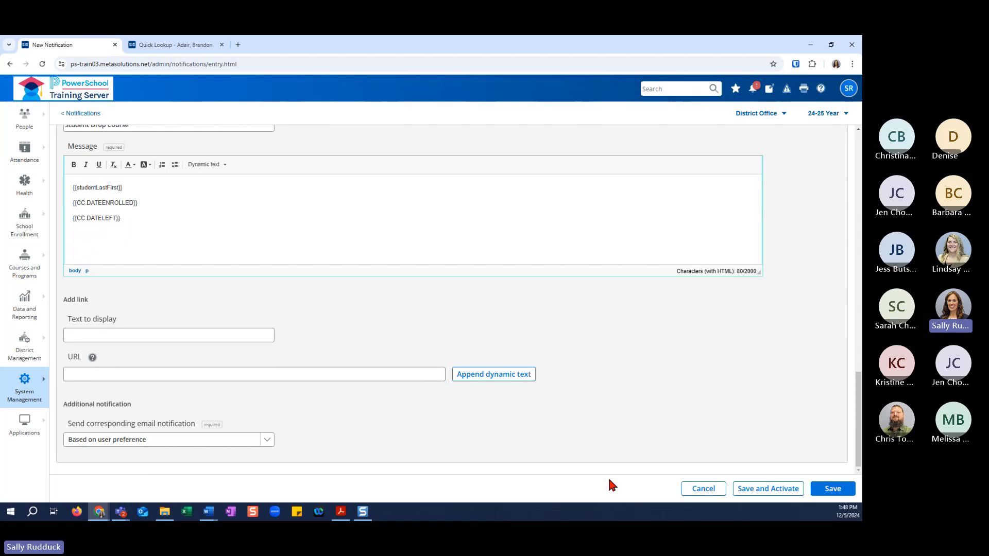
click(833, 489)
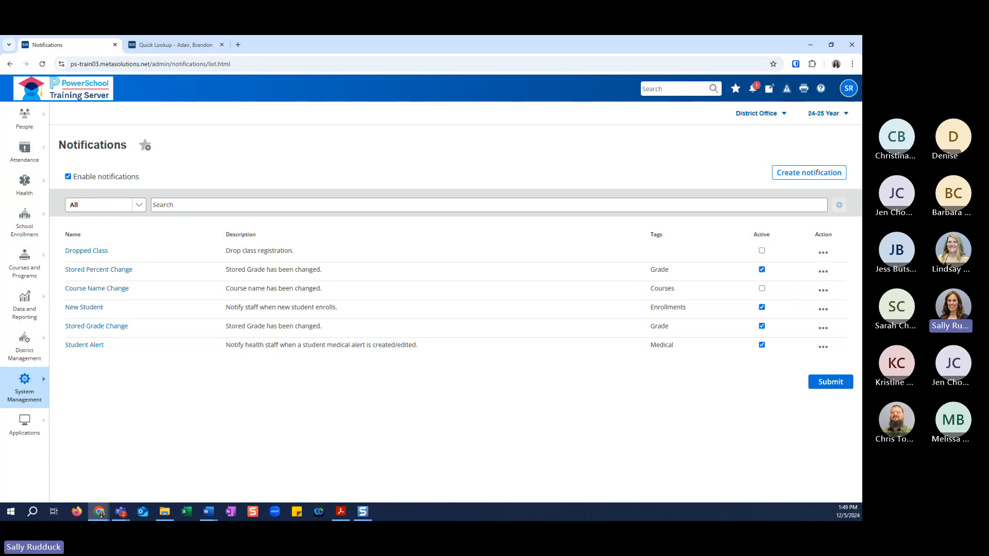
Open the Dropped Class notification for editing and review its event conditions, recipients and message.
key(alt+Tab)
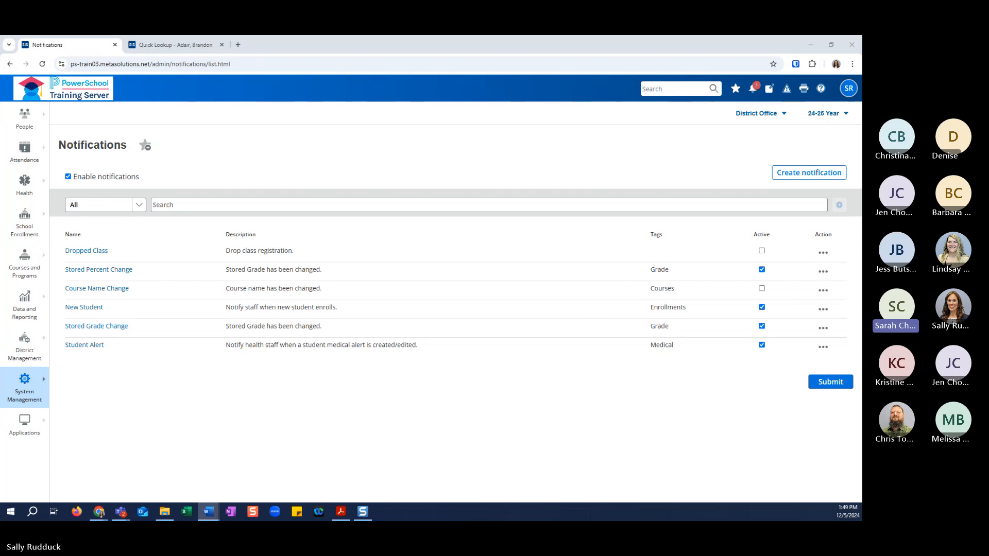
click(823, 252)
click(729, 292)
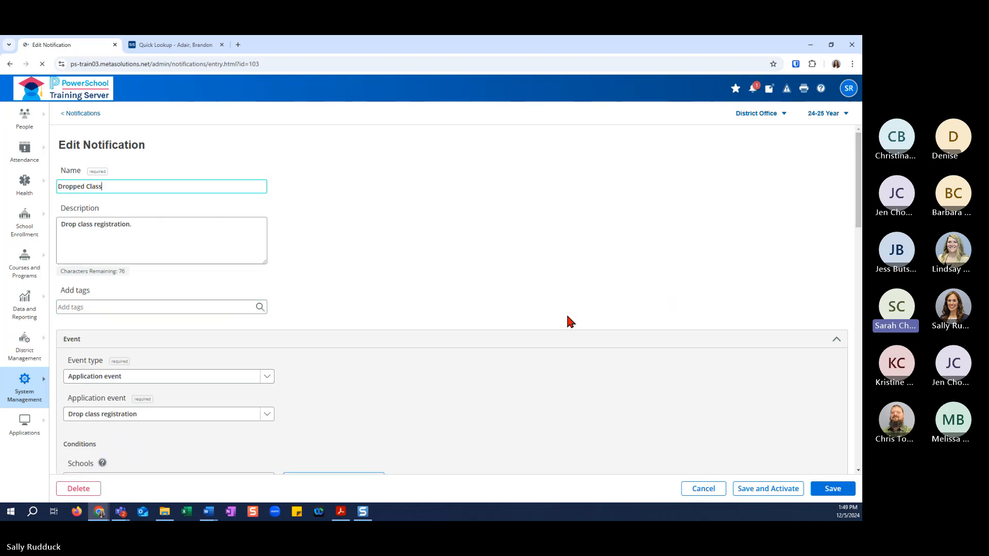
scroll(589, 368, down, 6)
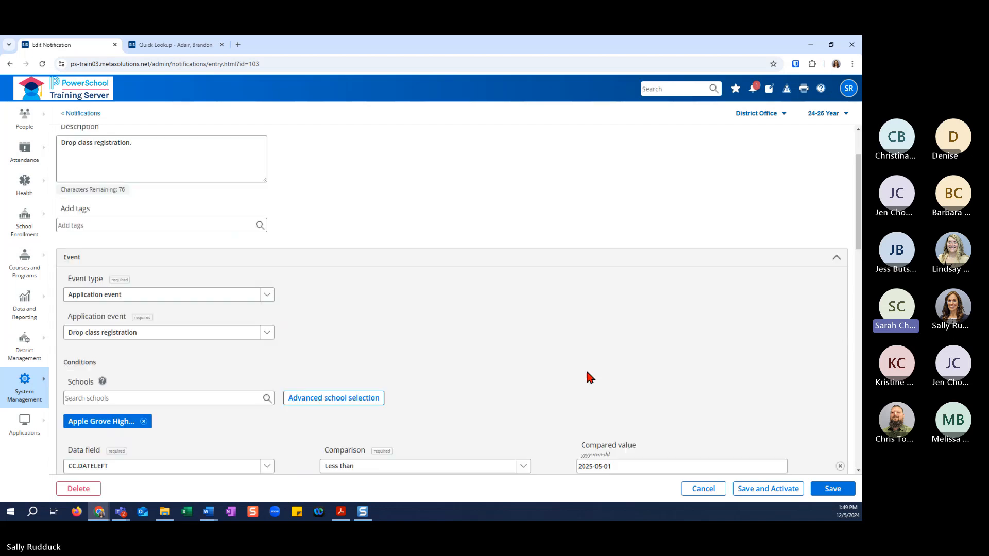
scroll(590, 378, down, 12)
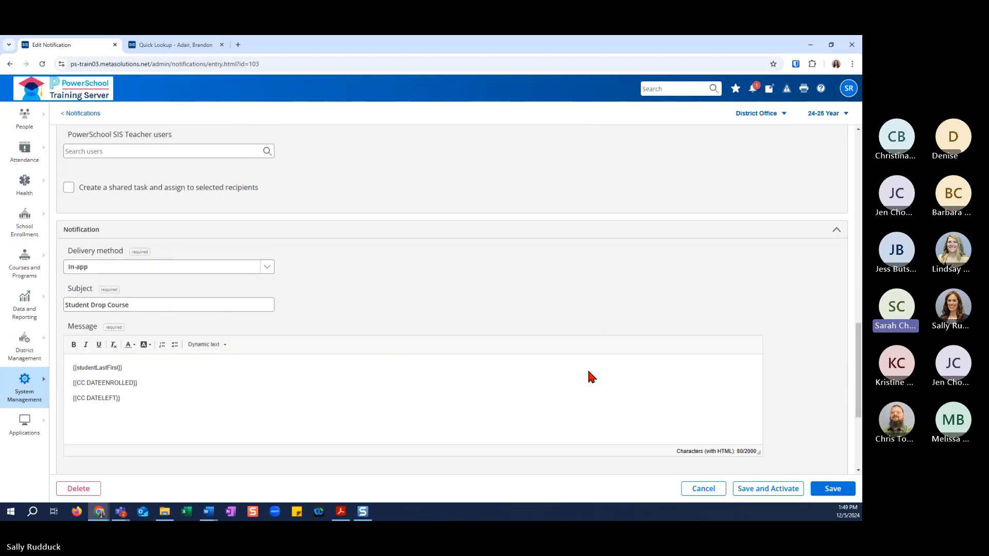
scroll(590, 371, up, 7)
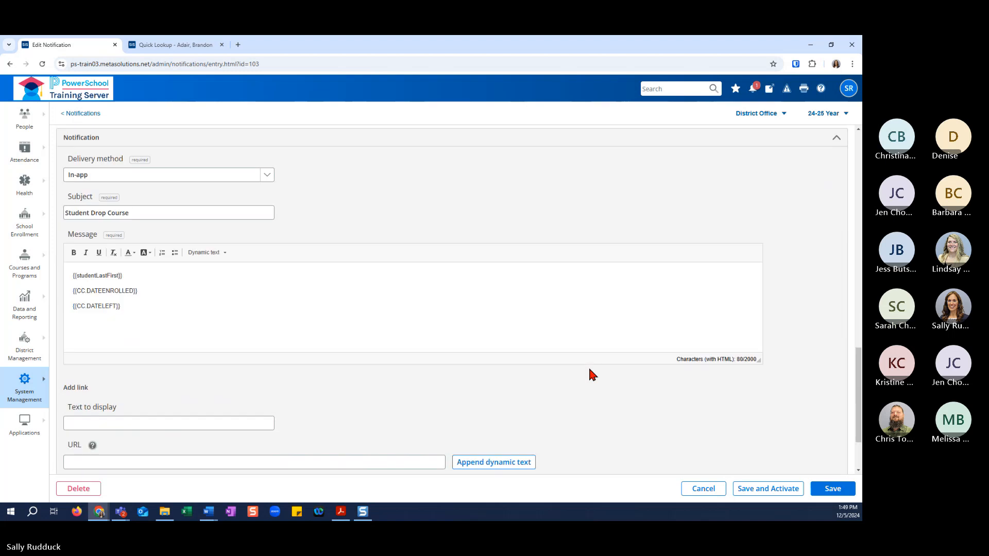
scroll(592, 374, up, 2)
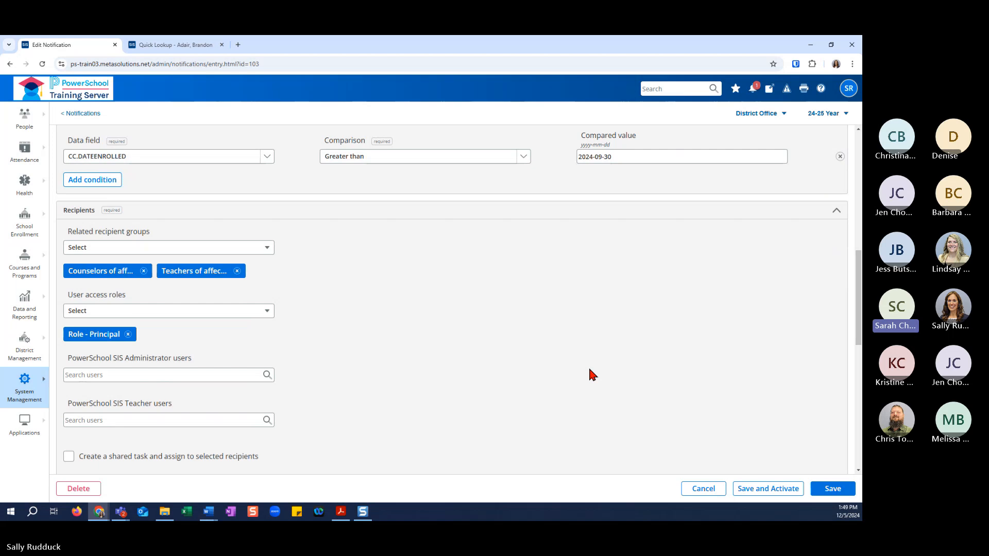
Examine the user access roles that can be chosen as recipients of the Dropped Class notification.
click(244, 312)
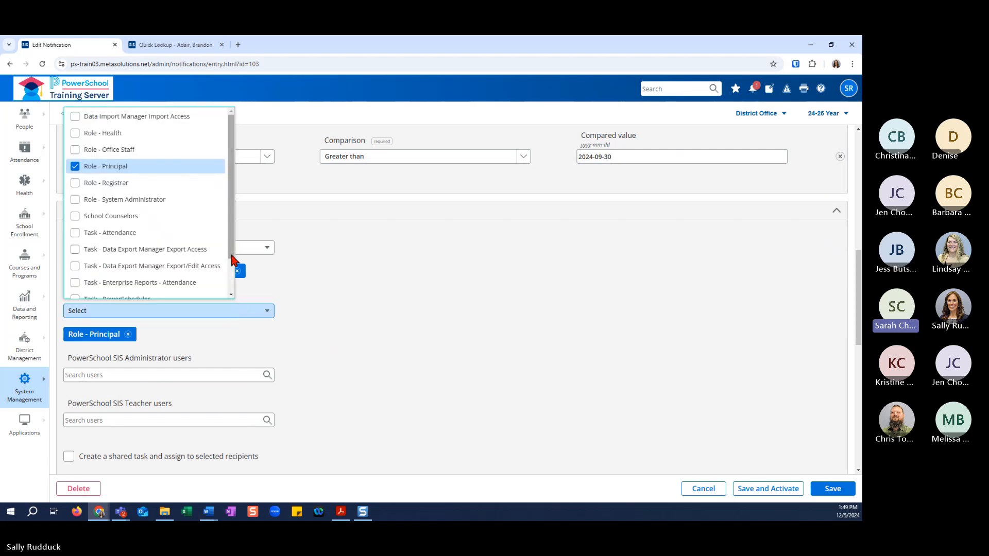
drag(233, 260, 238, 278)
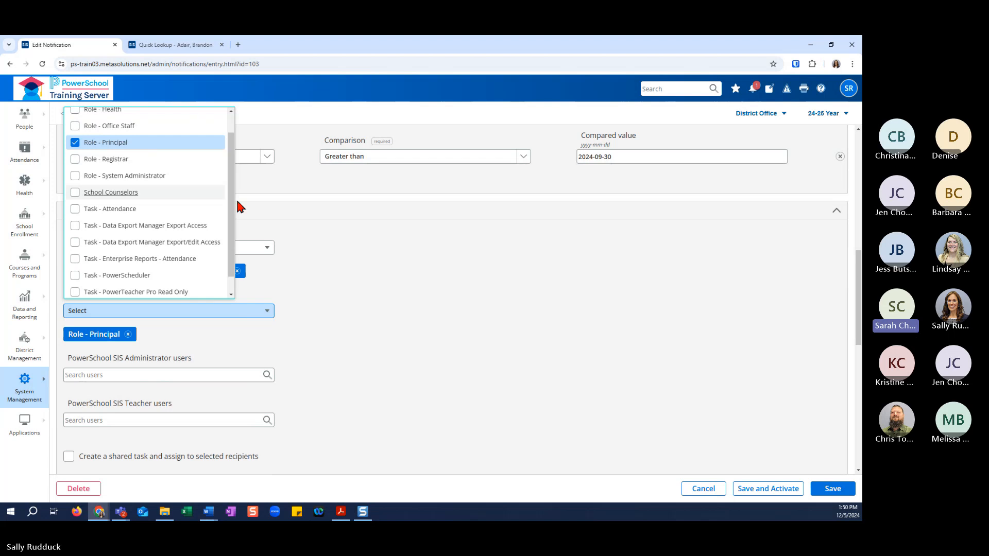
click(350, 277)
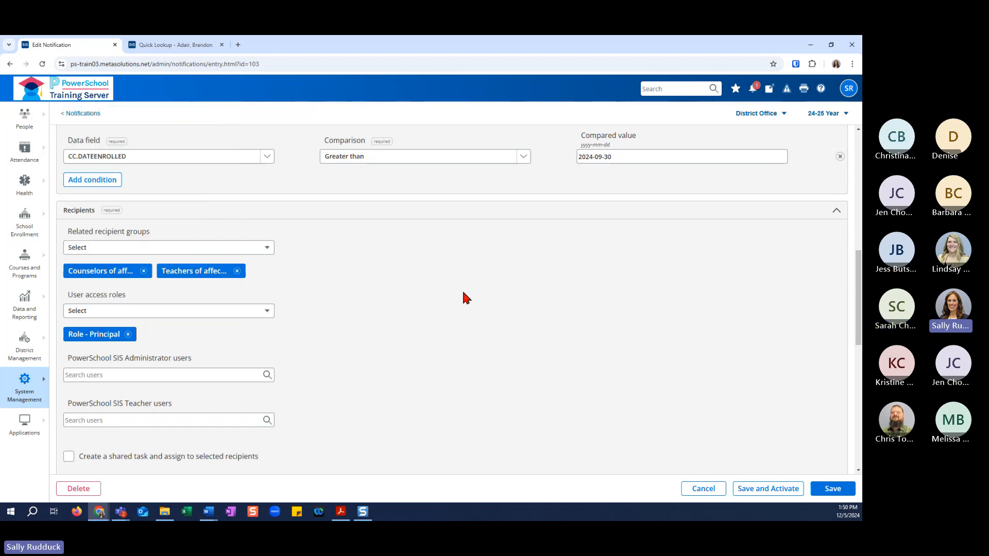
Review the remaining recipient and delivery settings and save the Dropped Class notification without activating it.
scroll(463, 292, down, 2)
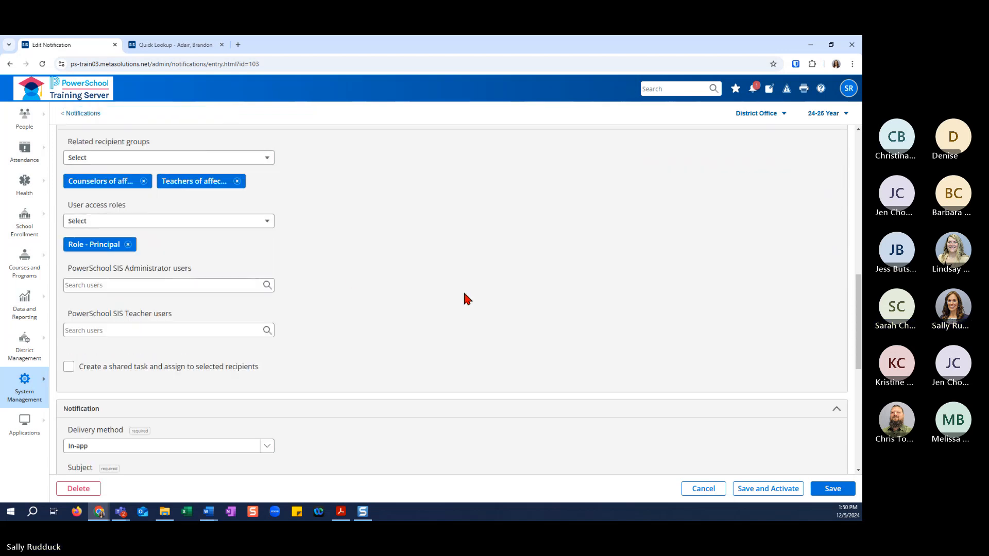
scroll(464, 294, down, 1)
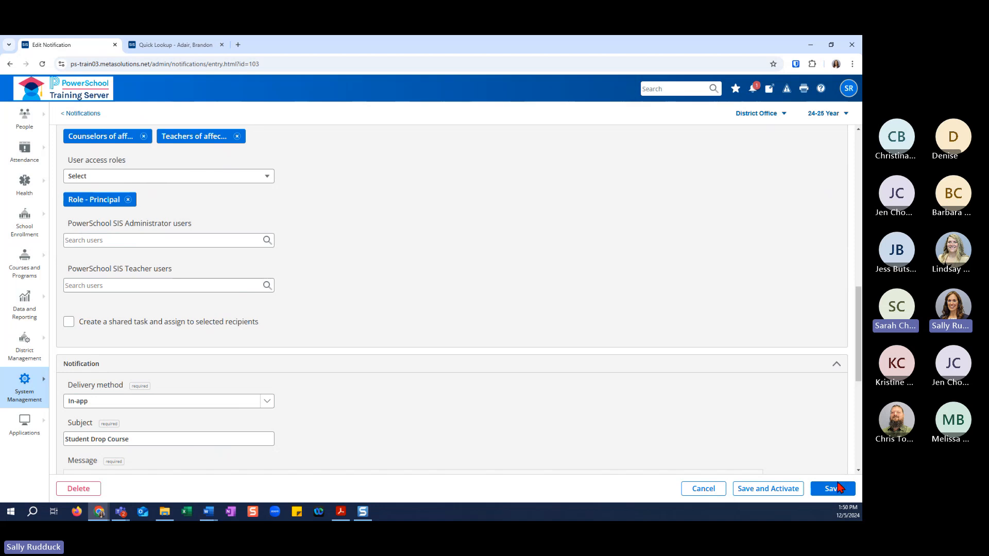
click(836, 489)
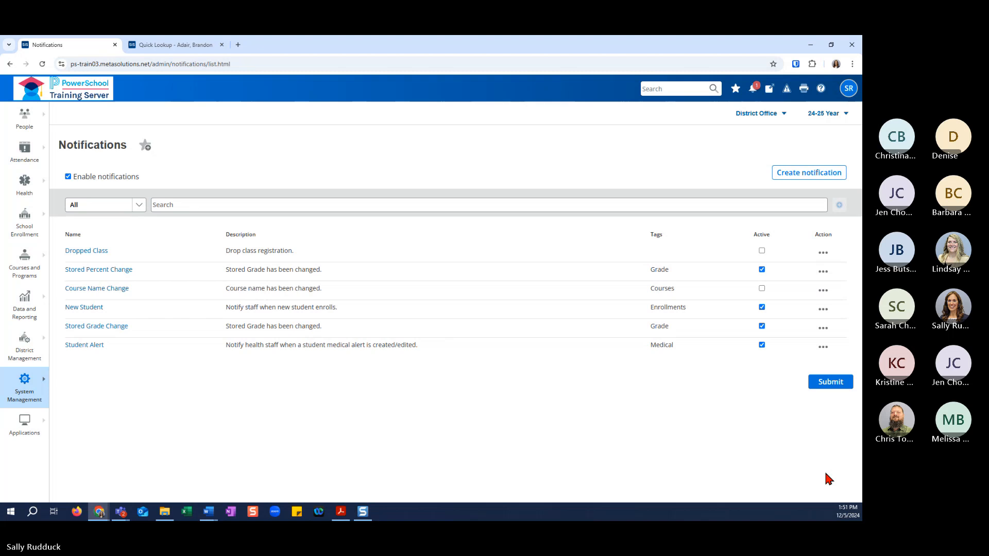
Examine the tables offered for a Data change event in a new notification, and cancel the form.
click(802, 175)
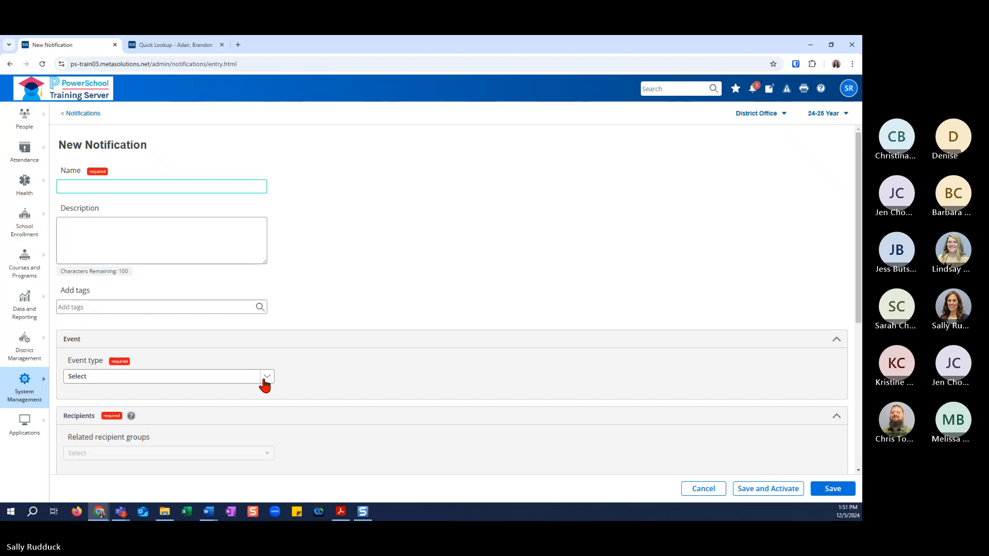
click(265, 384)
click(253, 404)
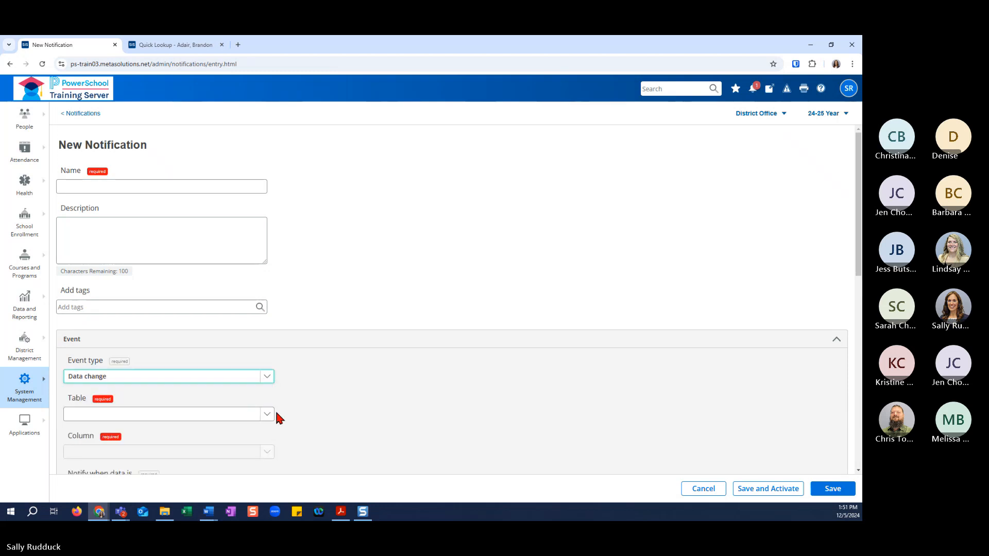
scroll(294, 415, down, 2)
click(266, 329)
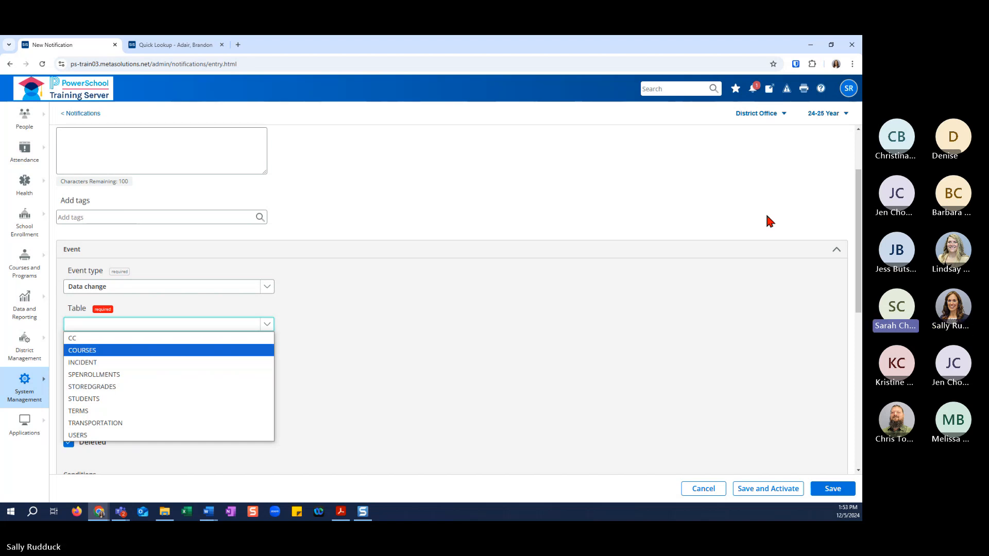
scroll(761, 337, up, 2)
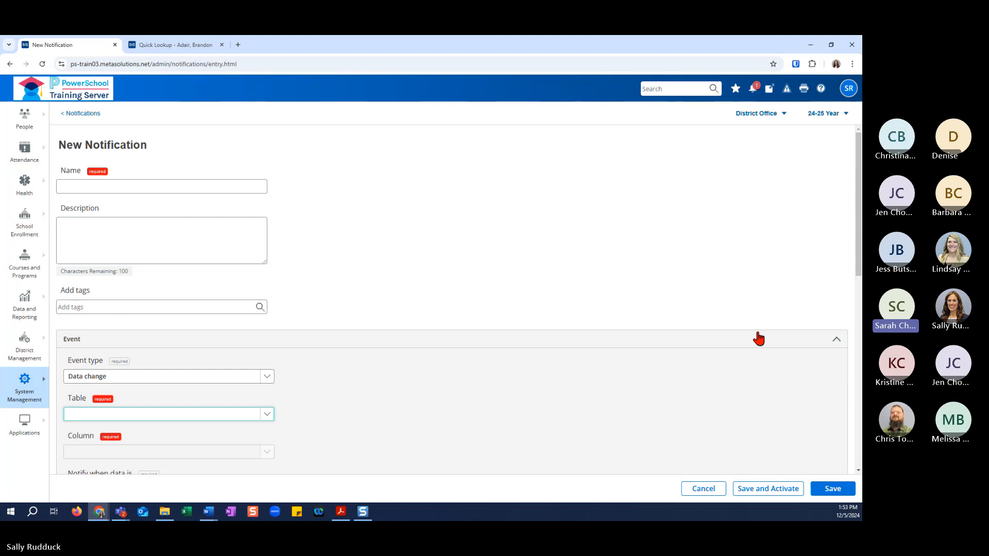
click(713, 487)
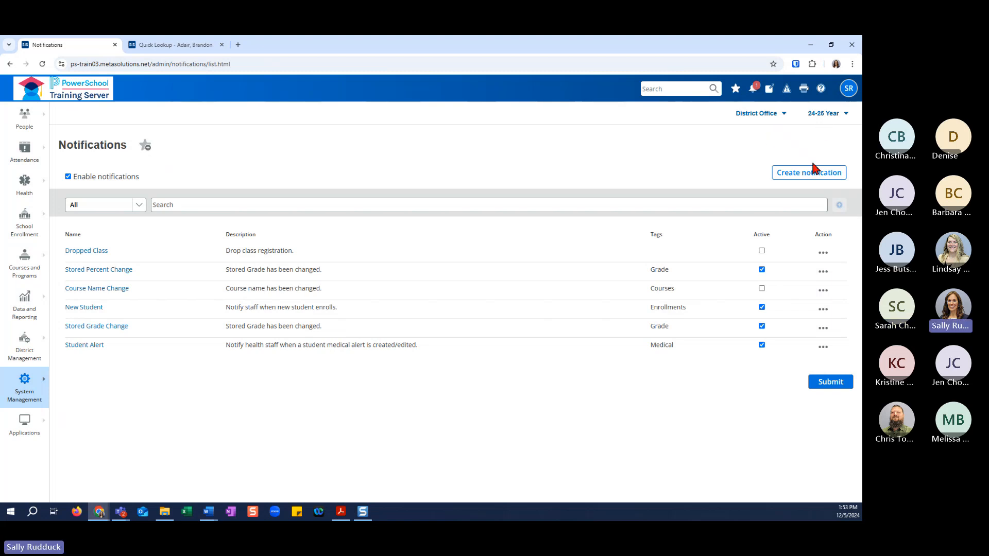
Start a new notification with the Data change event type and display its table choices.
click(809, 174)
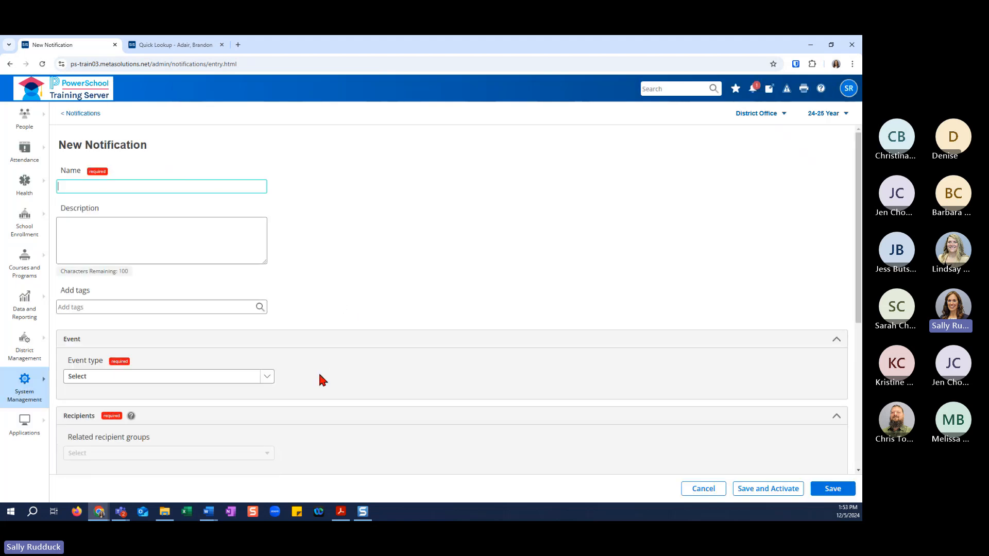
scroll(258, 335, down, 3)
scroll(341, 326, down, 2)
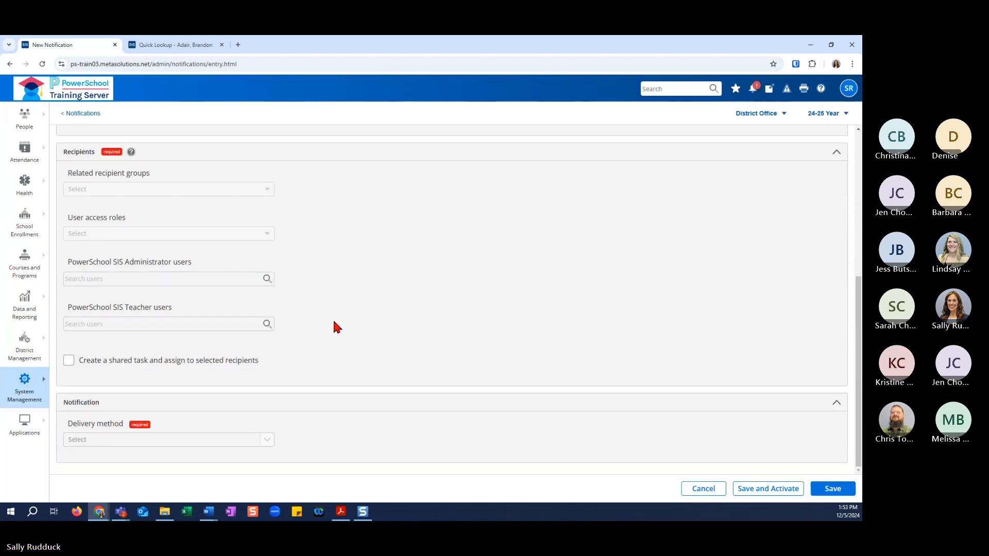
scroll(333, 324, up, 3)
click(203, 337)
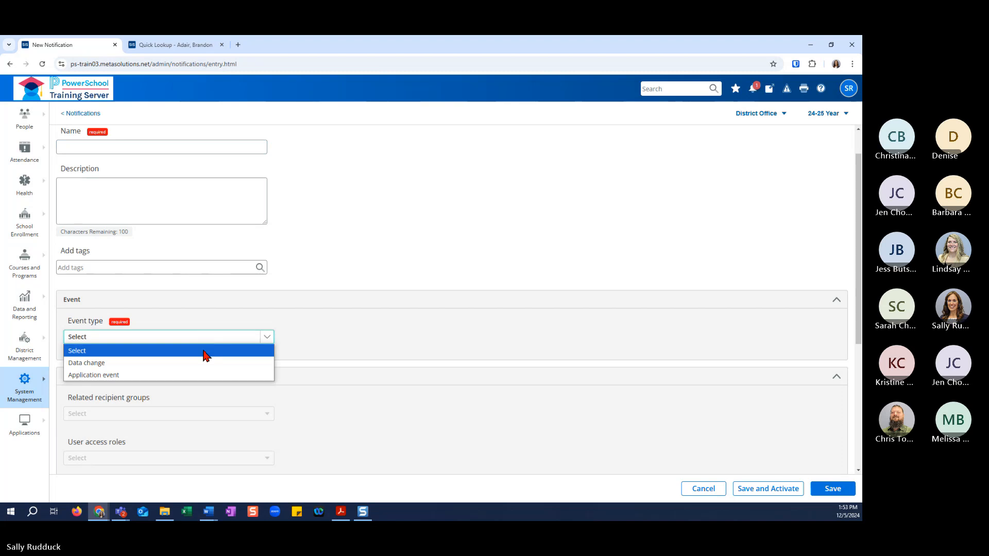
click(201, 363)
click(208, 375)
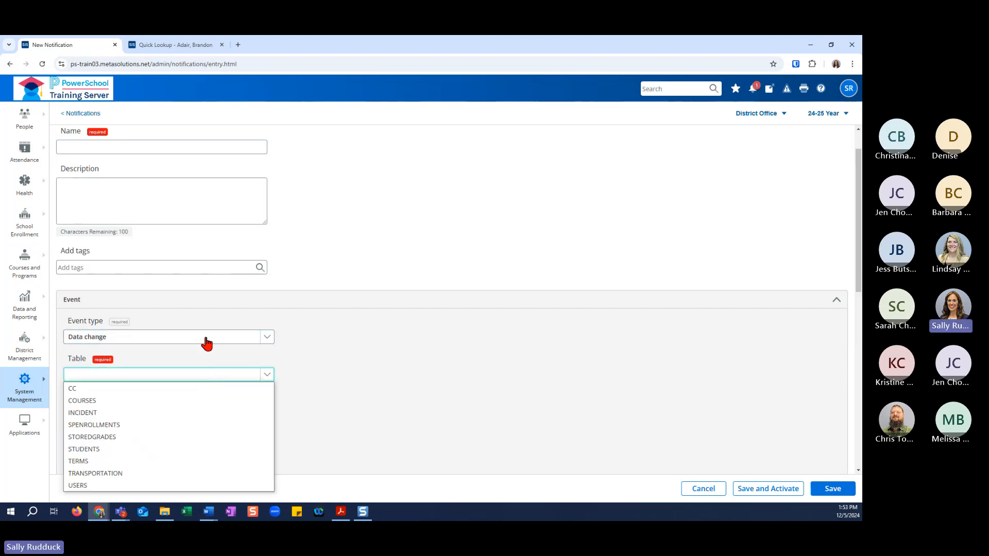
click(206, 340)
click(206, 363)
click(208, 375)
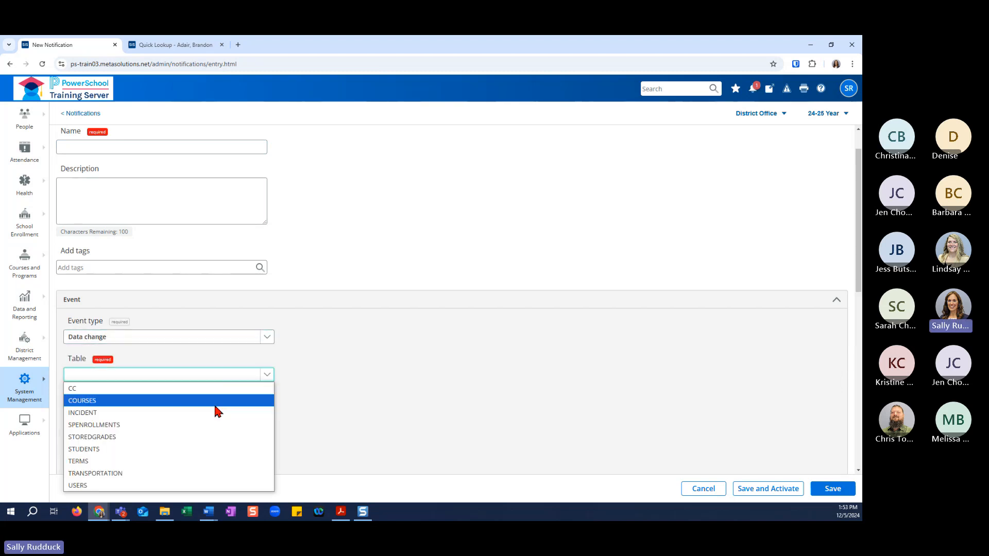
Switch the event type to Application event and choose Enroll new student as the application event.
click(234, 339)
click(227, 375)
click(227, 376)
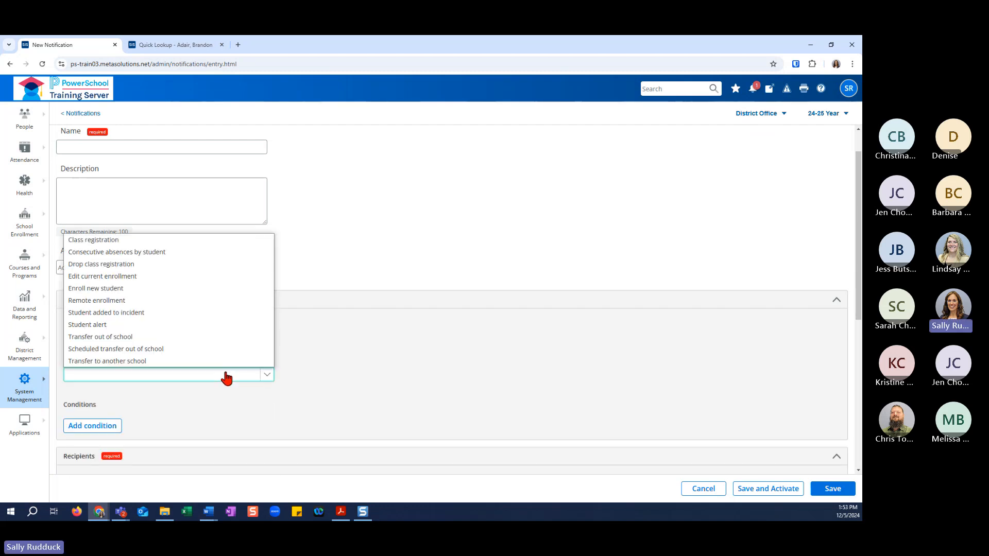
click(177, 289)
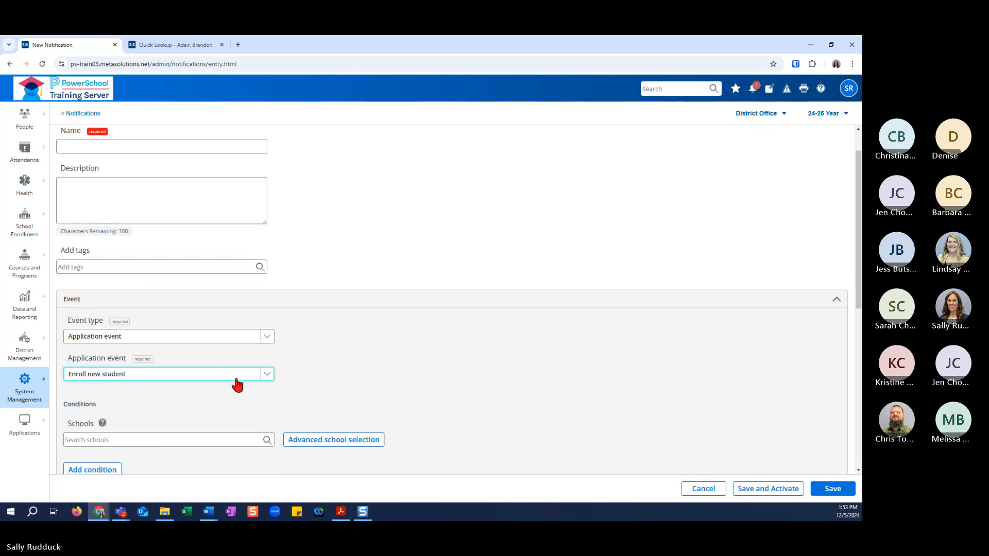
Examine the related recipient groups available for the Enroll new student event.
scroll(236, 384, down, 1)
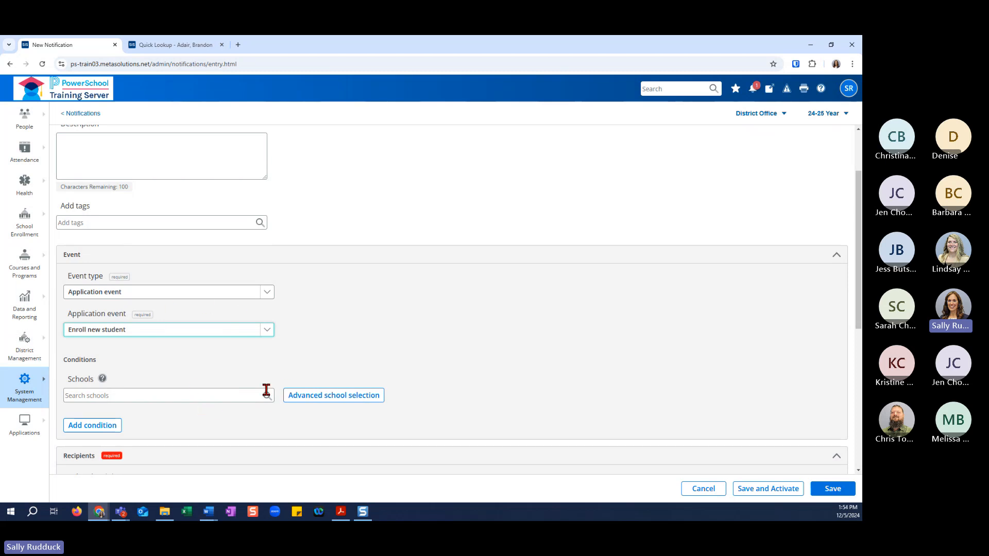
scroll(265, 387, down, 3)
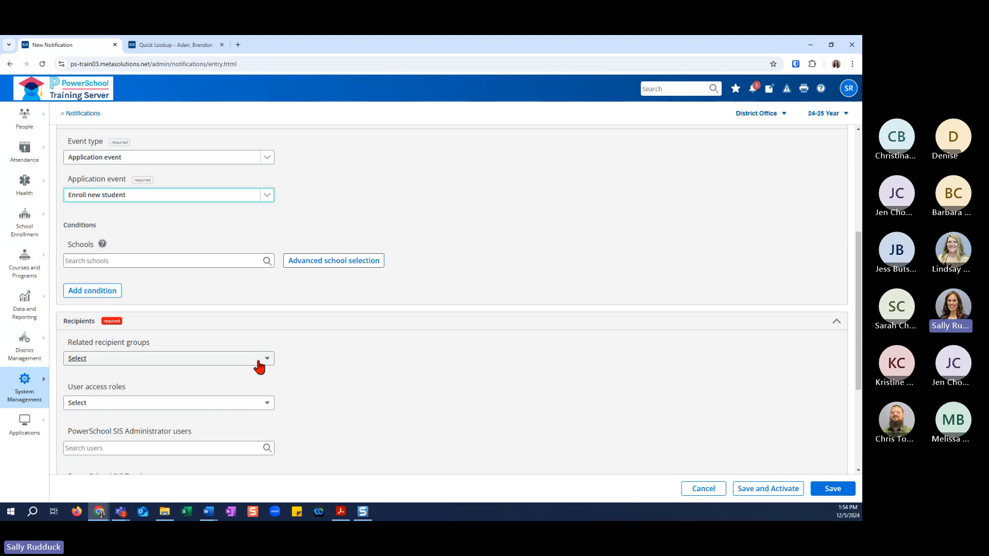
click(264, 360)
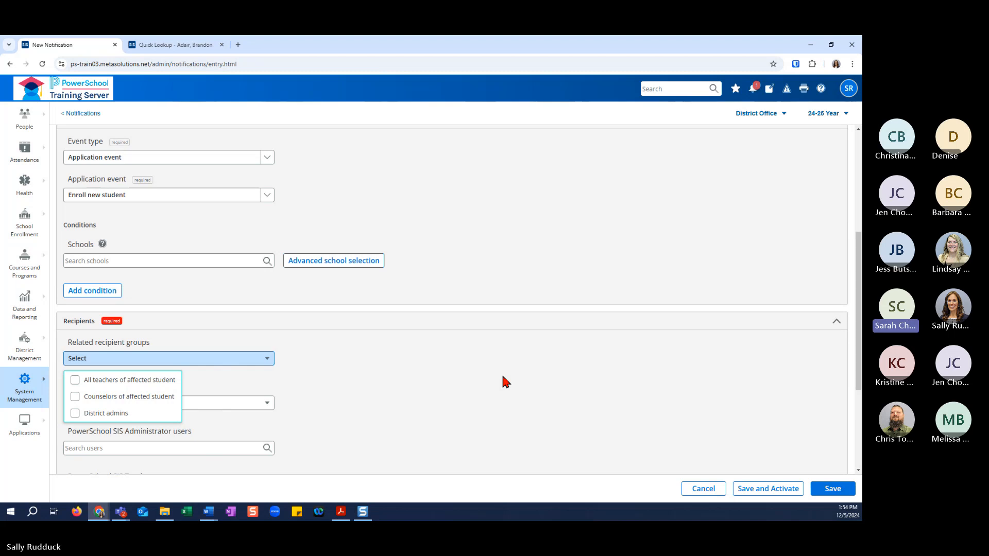
Apply all schools as the school condition of the Enroll new student event through the advanced school selection.
click(328, 263)
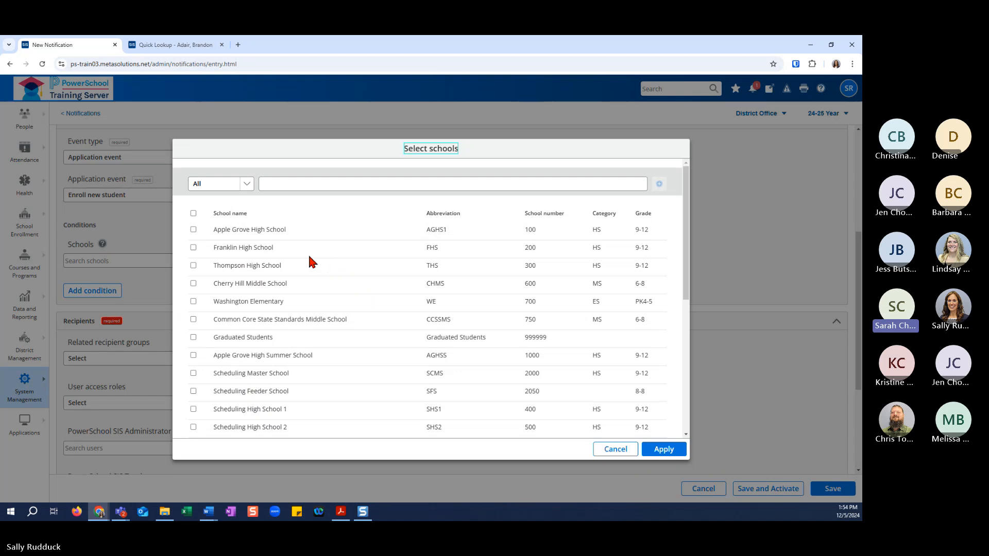
click(193, 213)
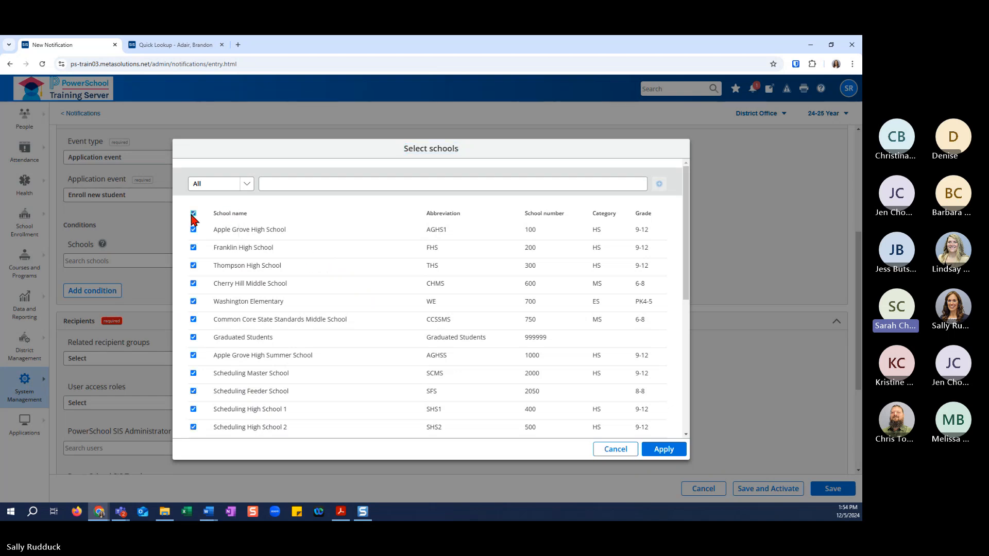
click(665, 452)
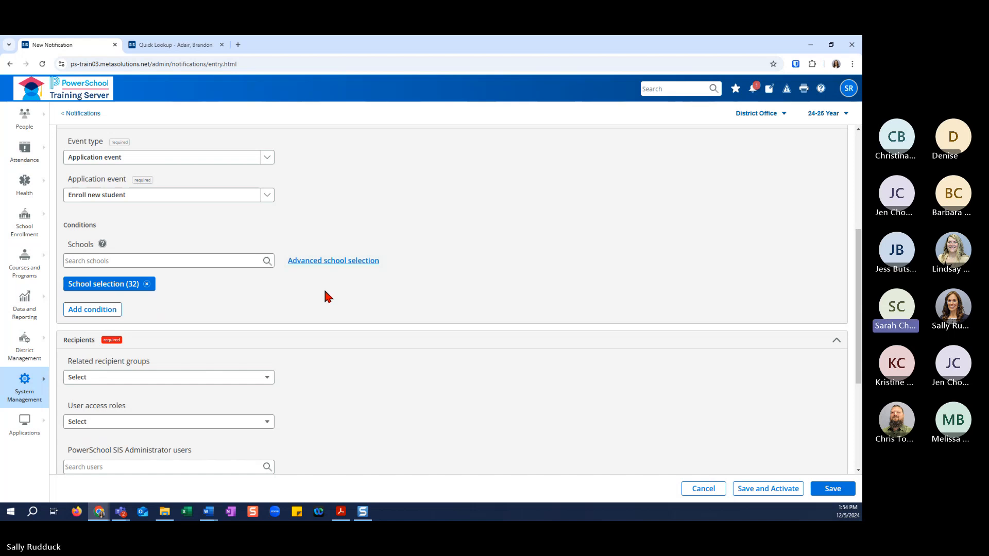
Review the event settings of the Enroll new student notification and cancel it without saving.
scroll(336, 296, up, 3)
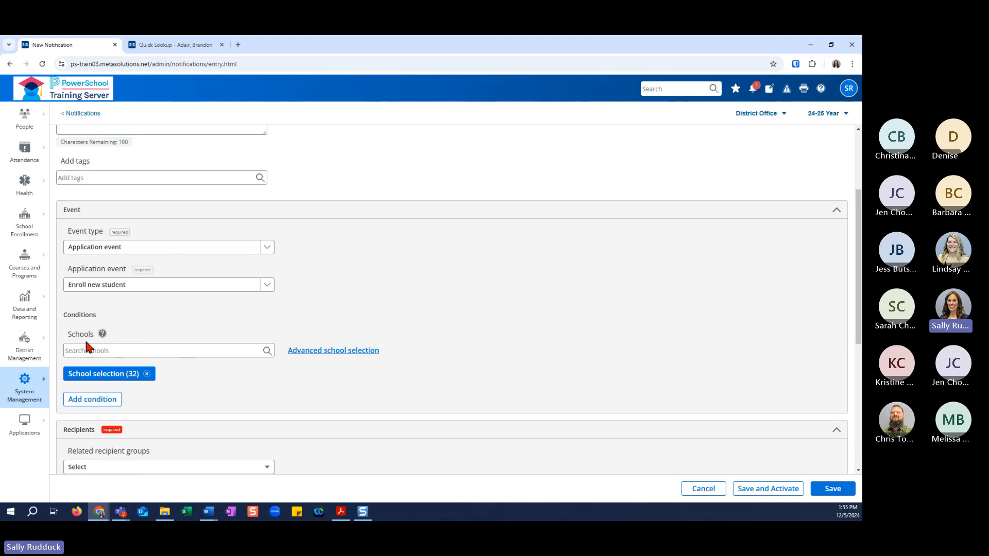
scroll(255, 442, down, 1)
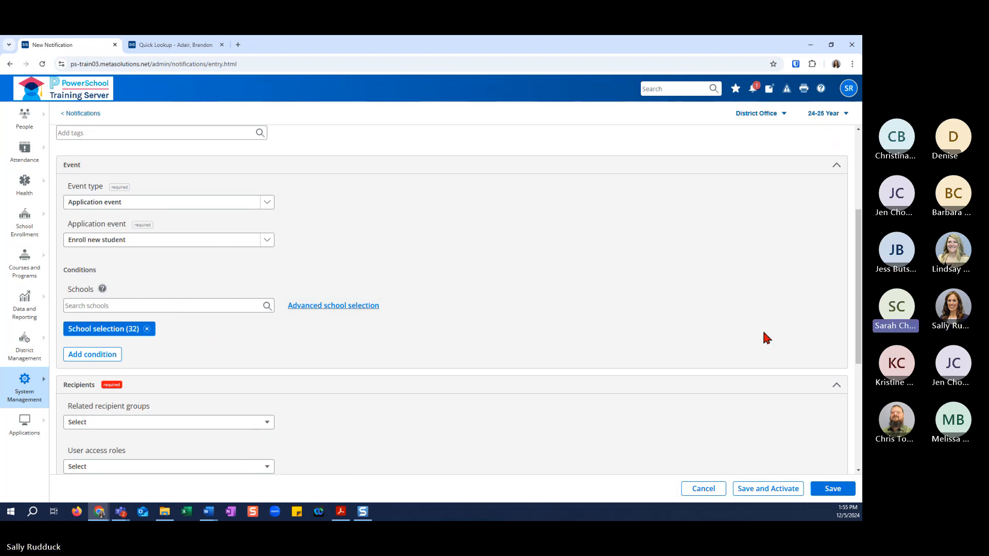
click(715, 493)
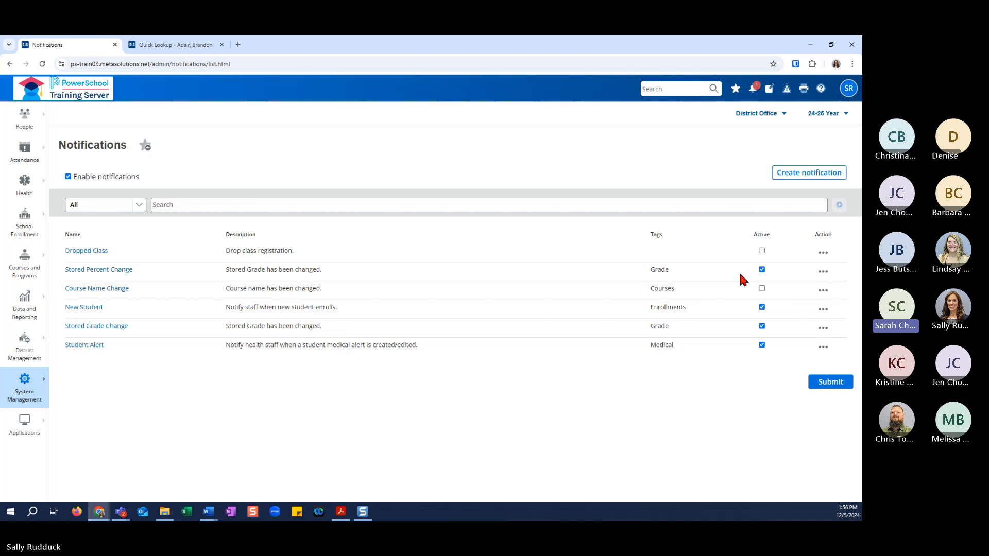
Start a new notification and set its event type to Data change.
click(814, 177)
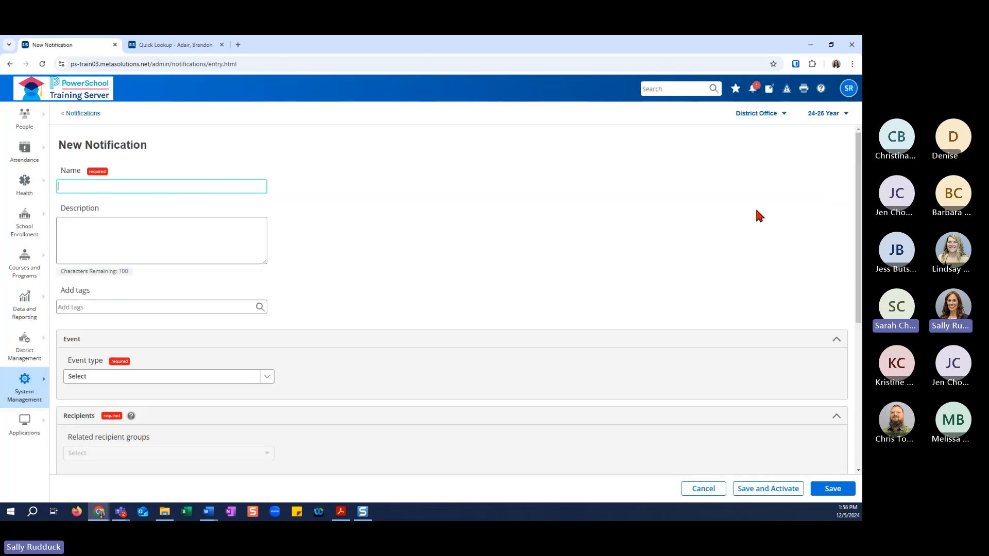
click(267, 377)
click(263, 405)
scroll(267, 405, down, 1)
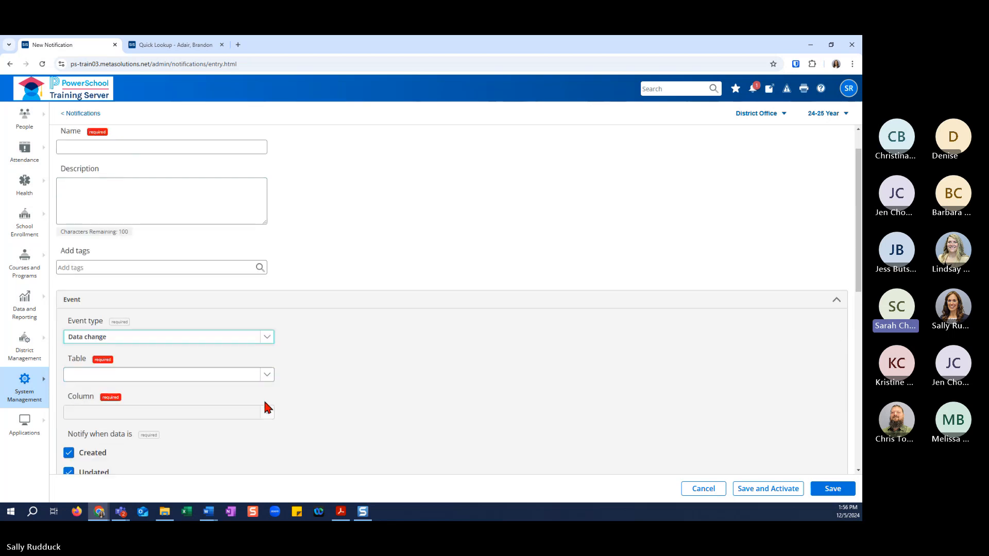
Switch the event type to Application event and examine its list of application events and its related recipient groups.
click(267, 370)
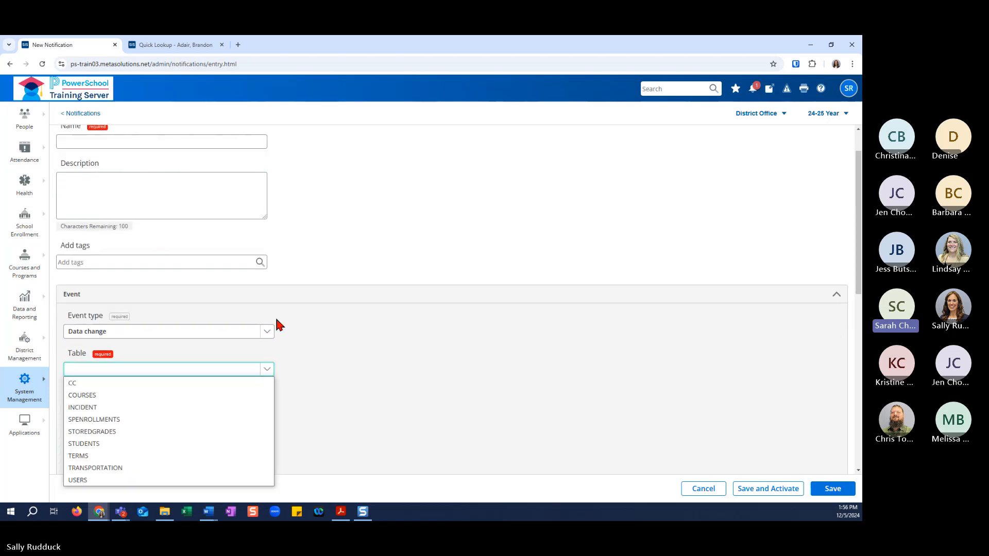
click(267, 332)
click(267, 371)
click(268, 371)
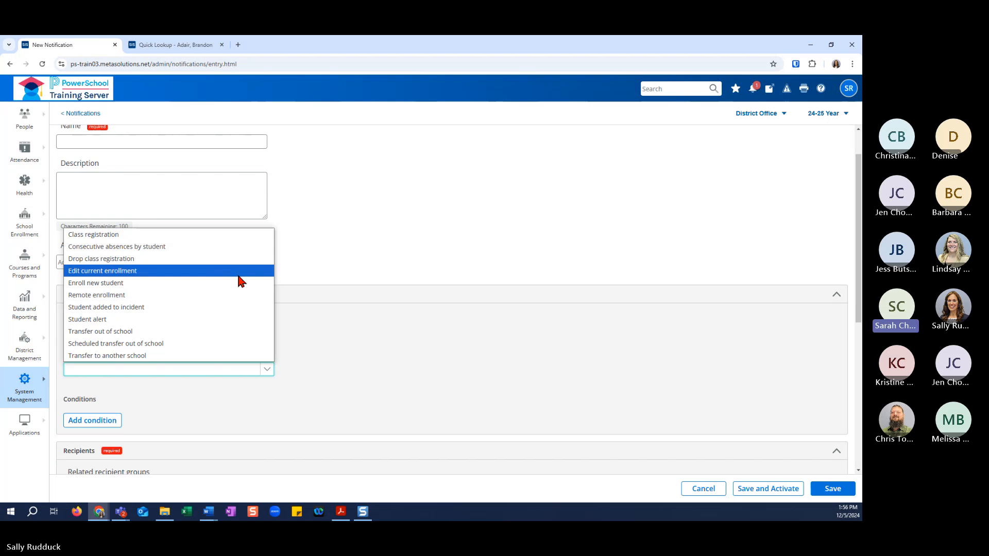
click(320, 304)
click(249, 358)
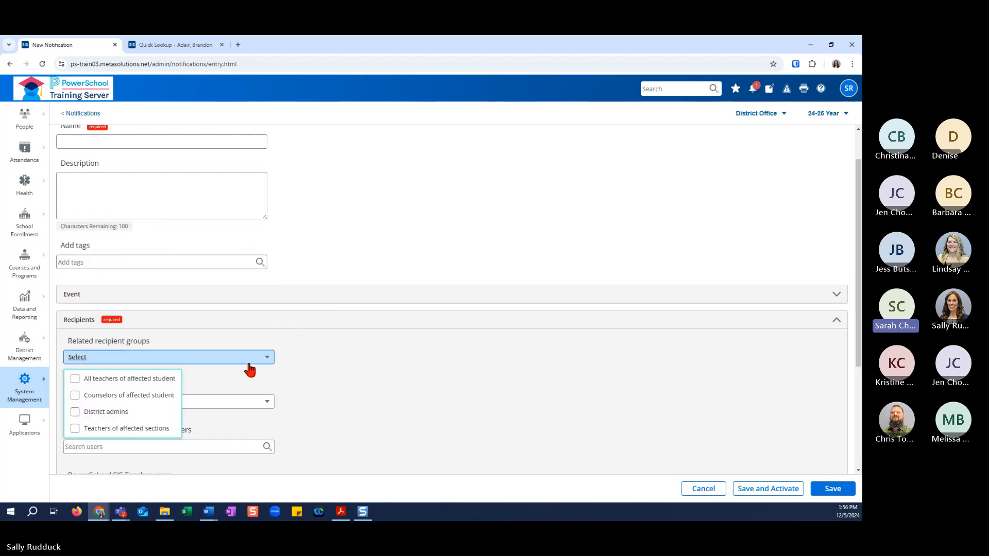
click(258, 298)
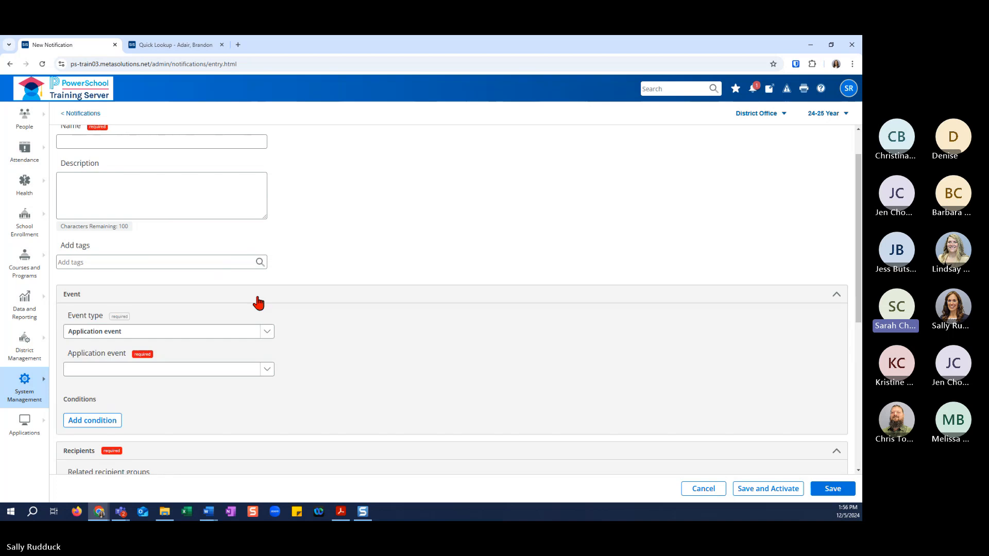
Set the event type of the new notification back to Data change.
click(239, 333)
click(210, 344)
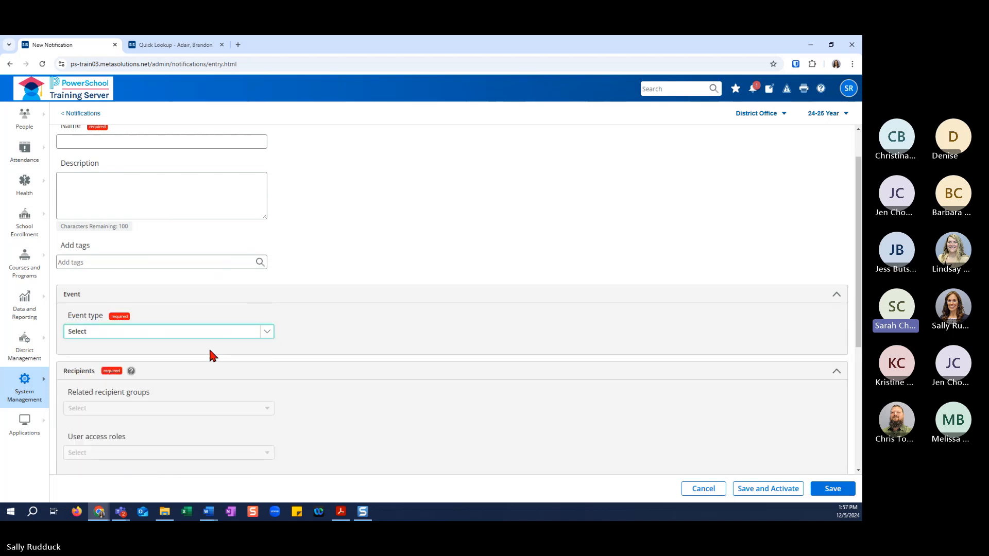
click(211, 334)
click(206, 356)
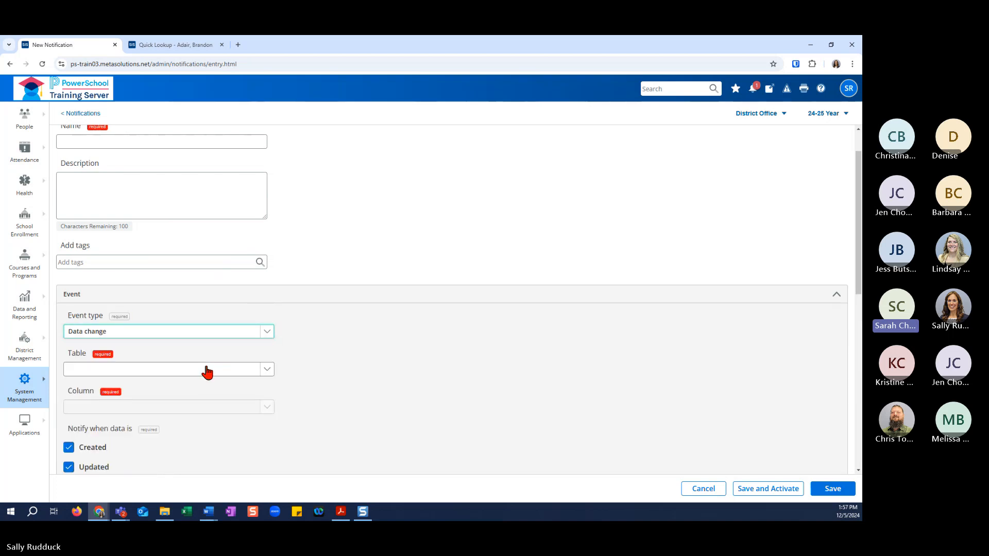
Set the data change event to monitor the INCIDENT_TITLE column of the INCIDENT table.
scroll(217, 355, down, 1)
click(226, 325)
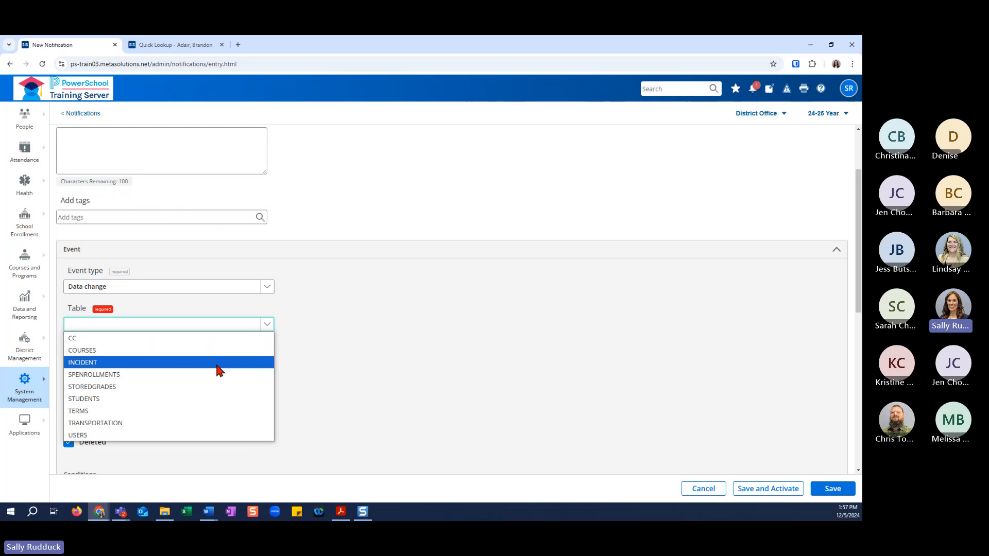
click(219, 363)
click(267, 365)
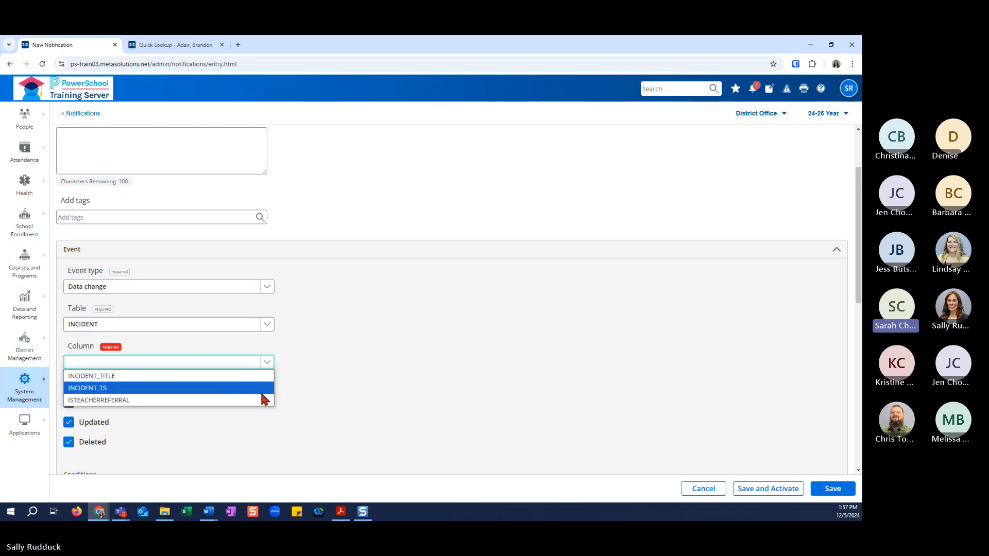
click(264, 377)
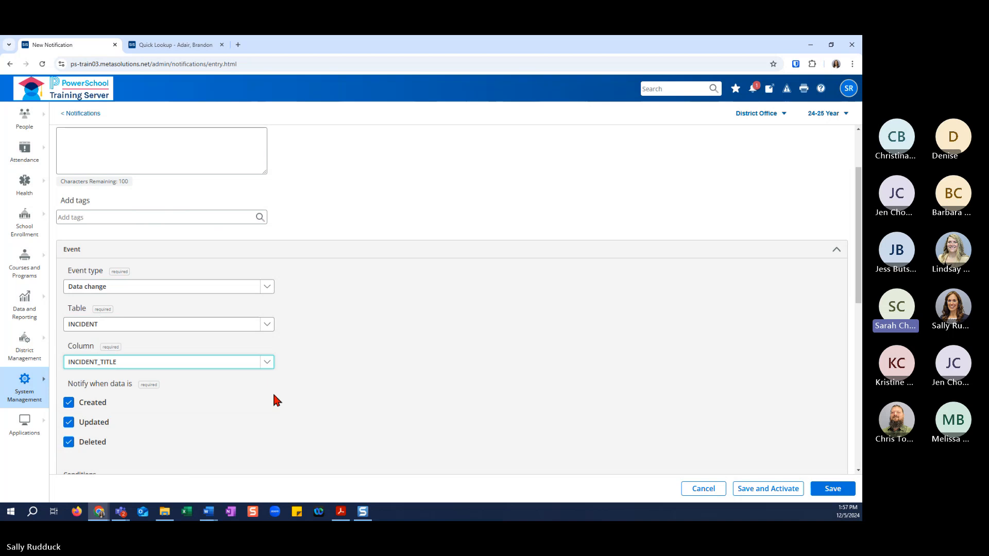
Add a condition to the data change event with its data value set to Before event.
scroll(276, 400, down, 3)
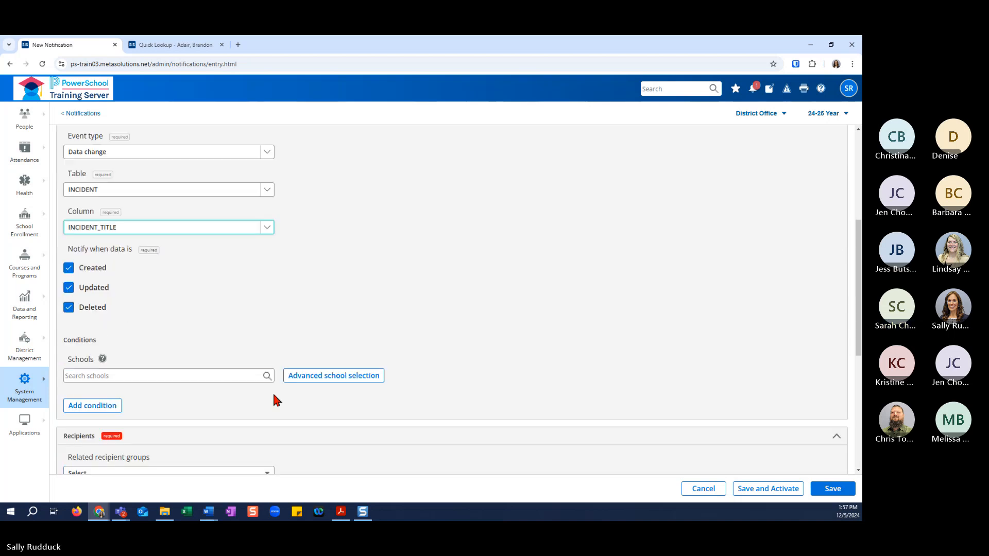
click(114, 411)
click(203, 422)
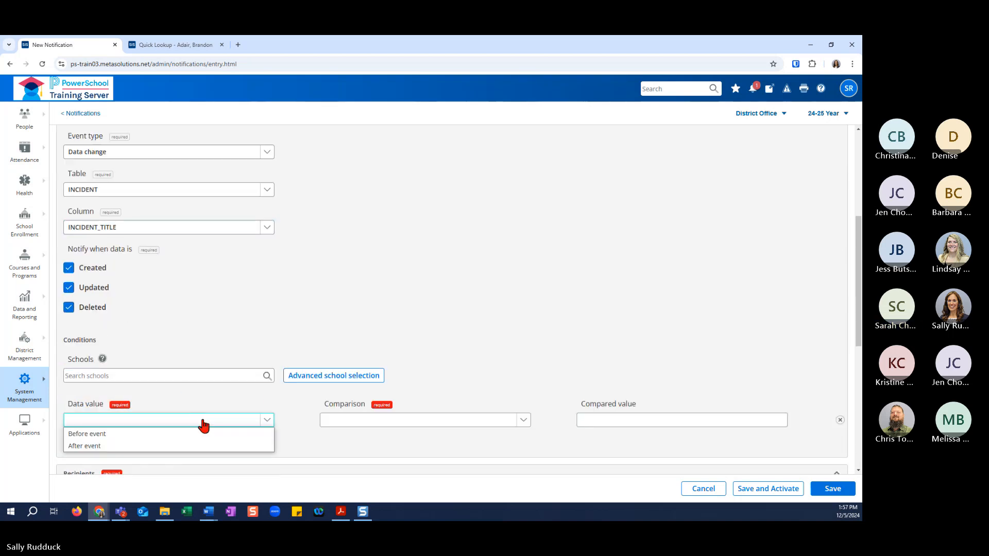
click(215, 435)
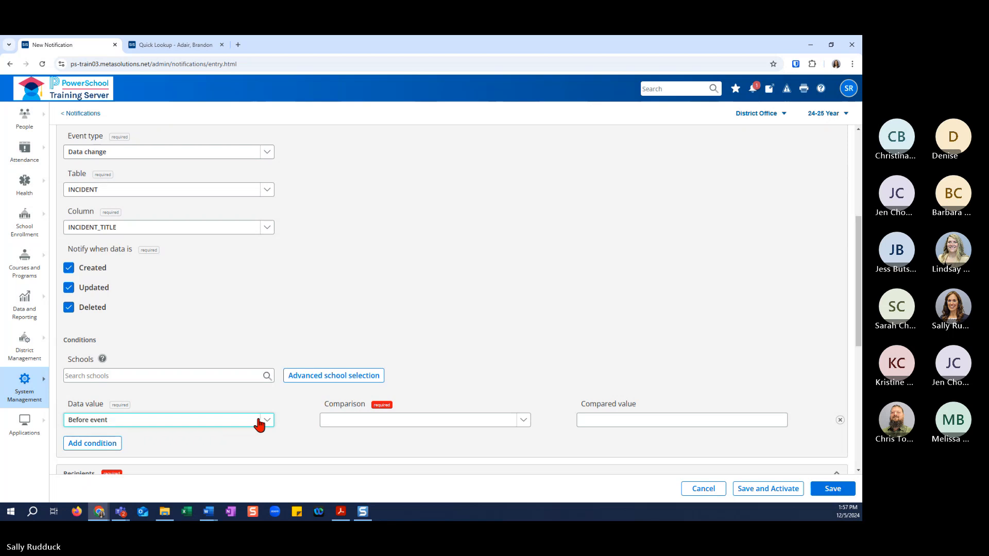
scroll(416, 397, up, 1)
scroll(413, 393, up, 1)
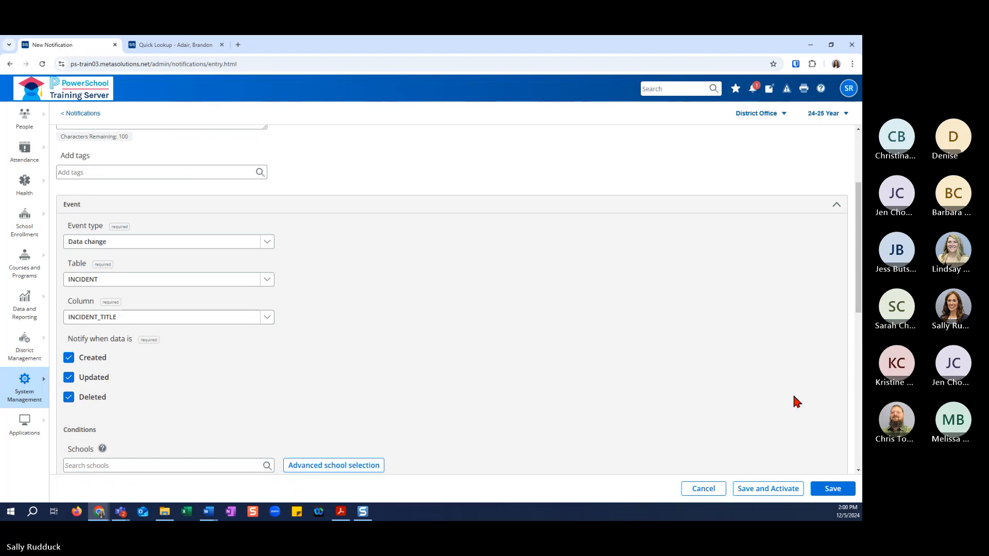
Discard the new notification and read the details of the Student Stored Grade Change entry among the received notifications.
click(707, 489)
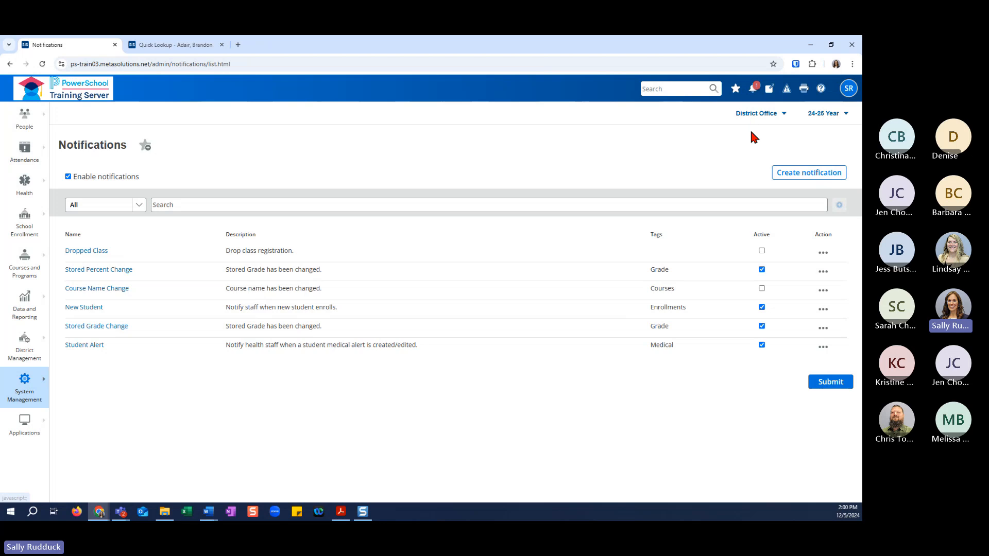
click(754, 91)
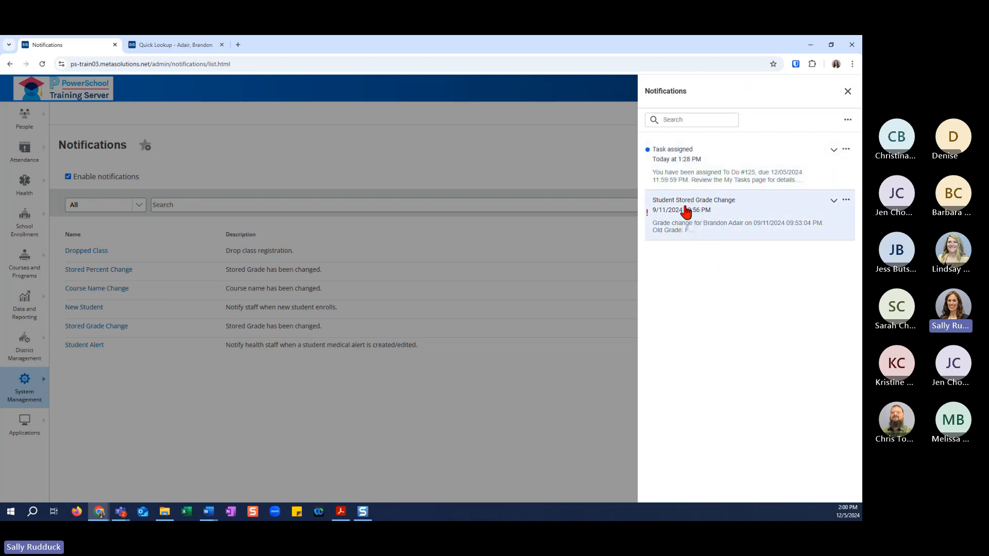
click(833, 202)
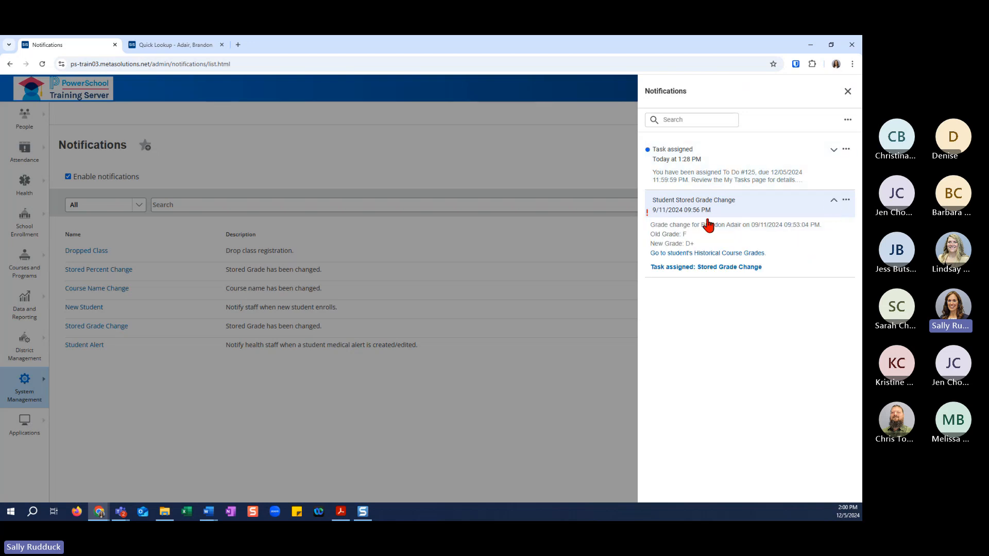
click(833, 202)
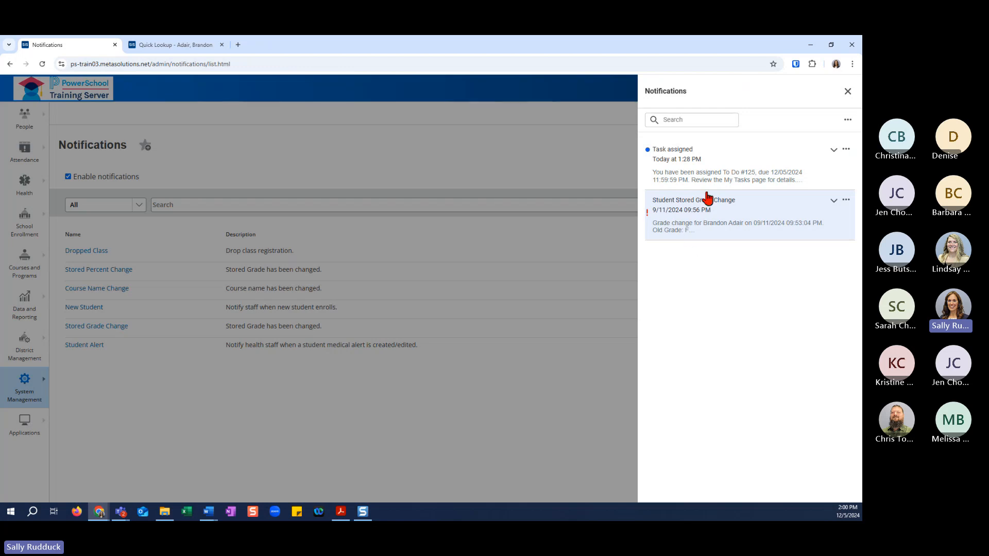
click(833, 201)
click(834, 201)
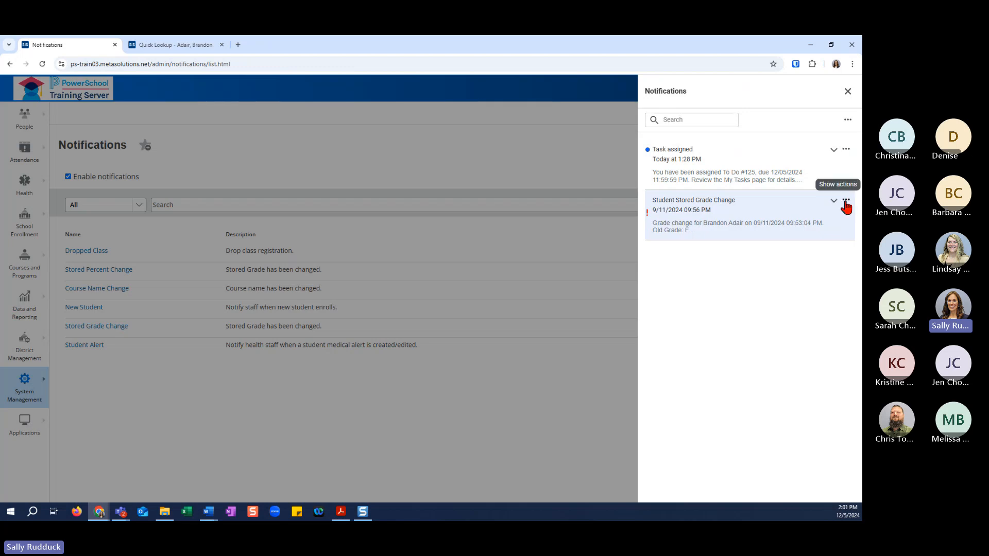
Mark the Student Stored Grade Change notification as unread.
click(846, 201)
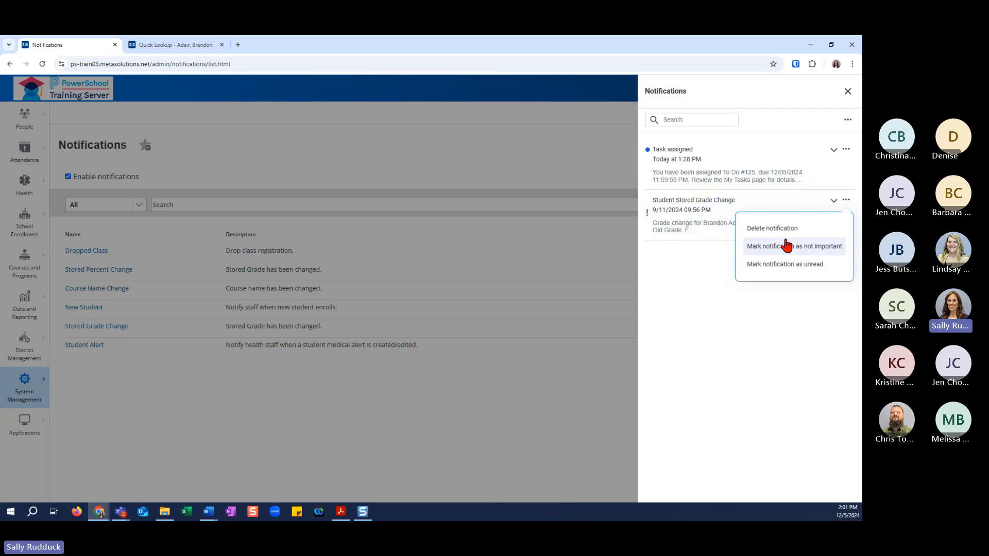
click(786, 265)
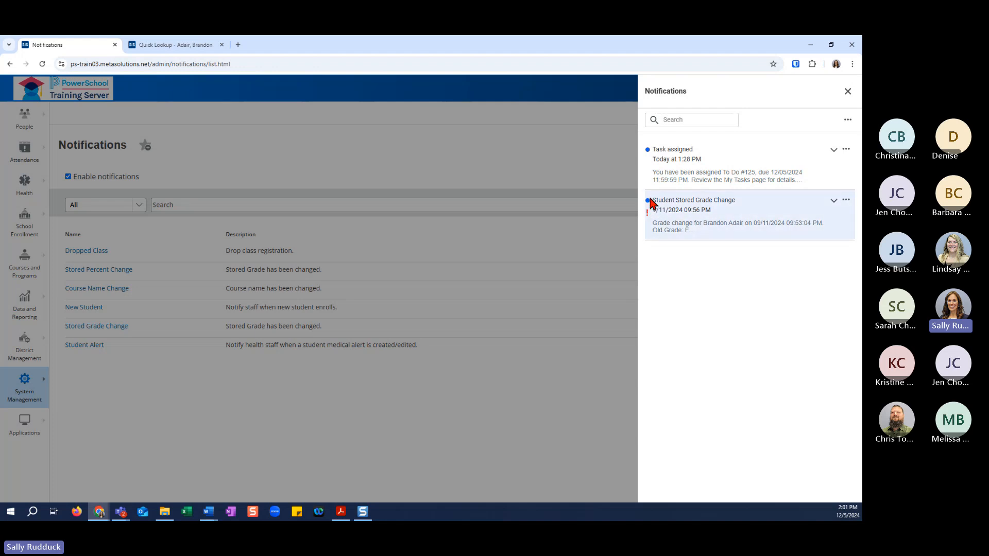
Follow the Student Stored Grade Change notification's links to the student's Historical Course Grades and to the assigned task.
click(833, 202)
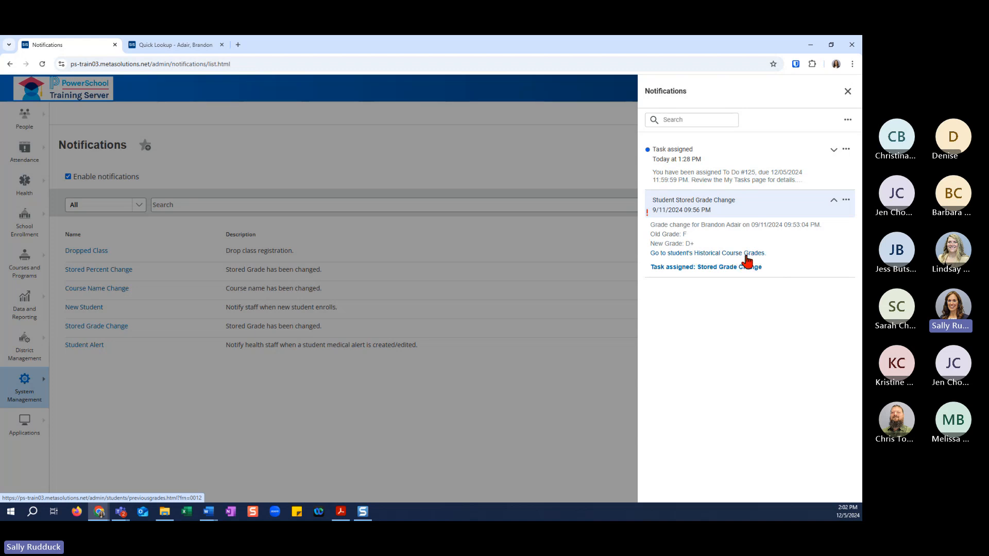
click(700, 254)
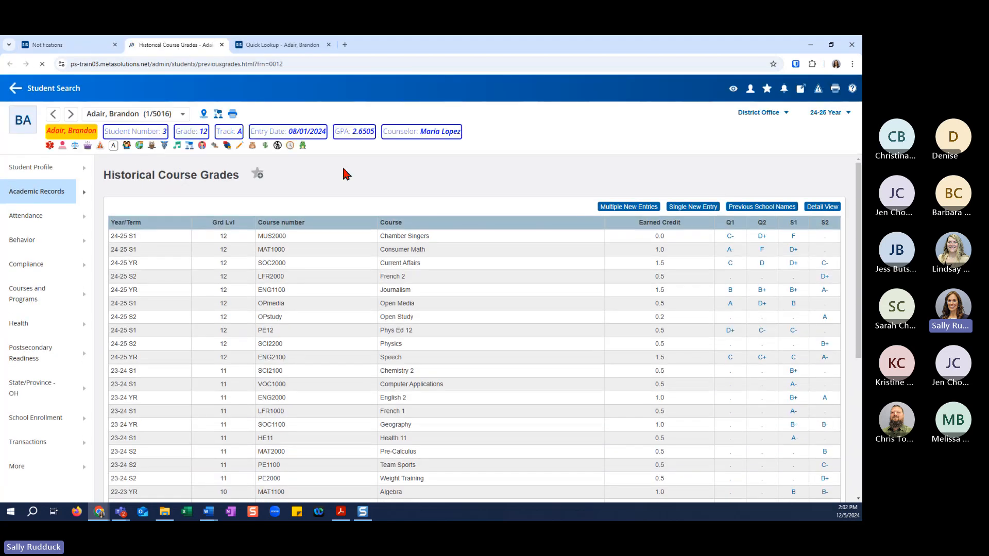
click(84, 50)
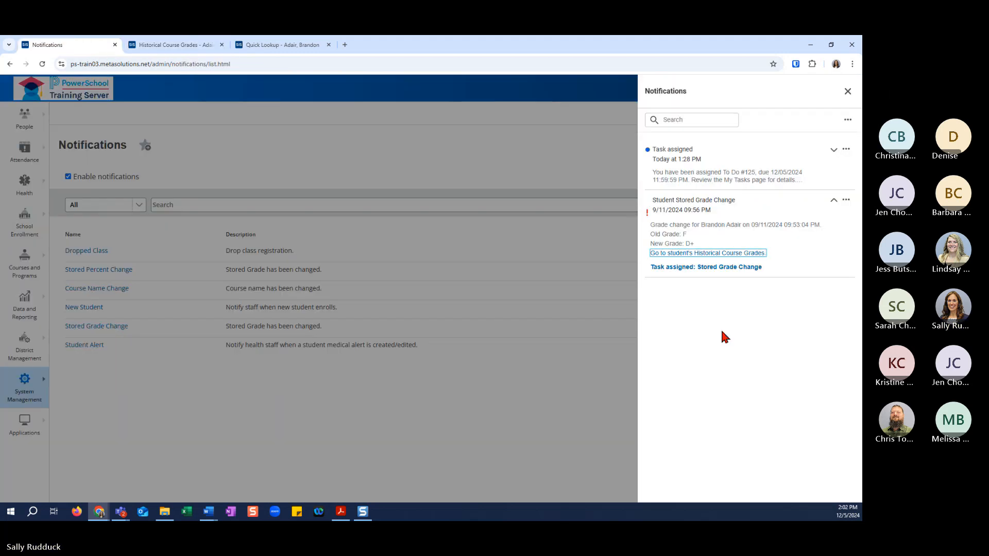
click(707, 267)
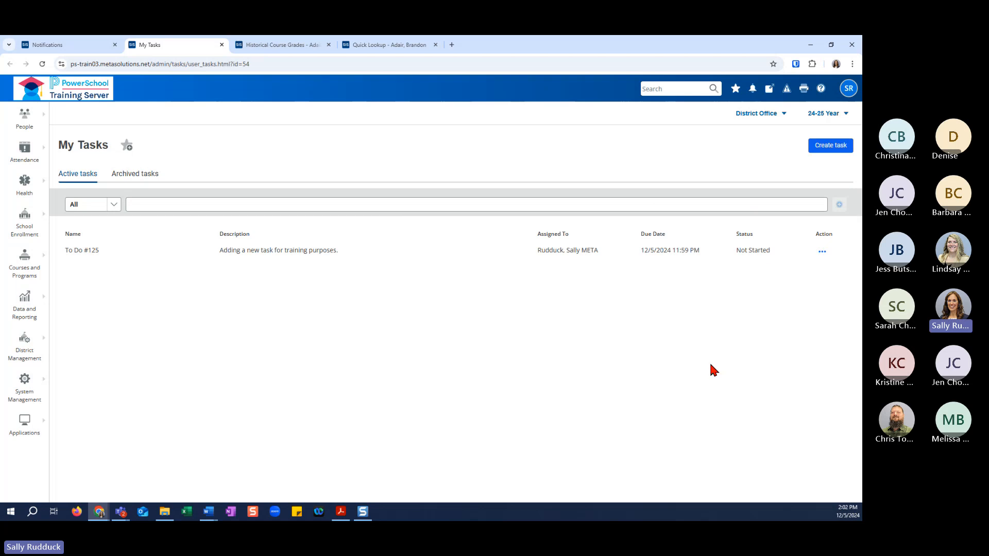
click(77, 45)
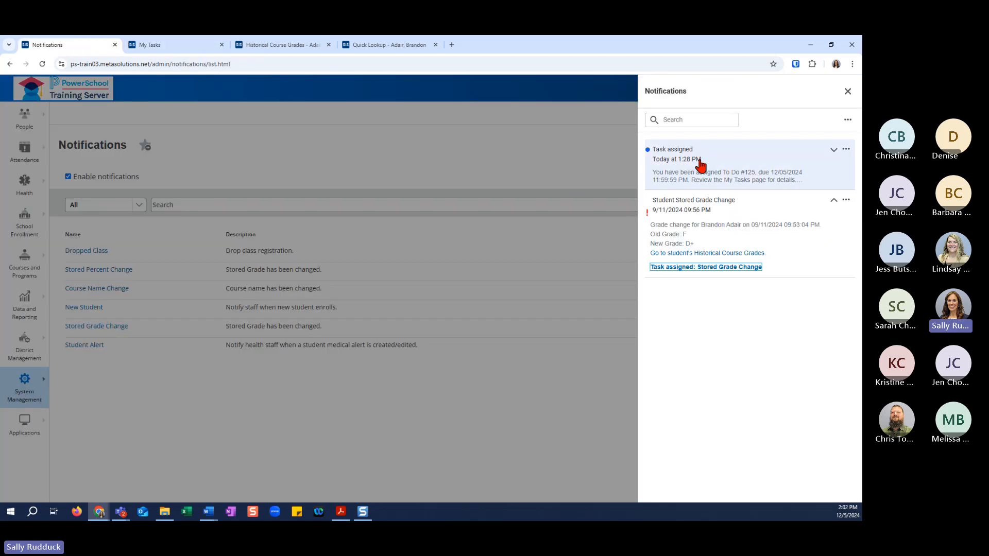
click(834, 201)
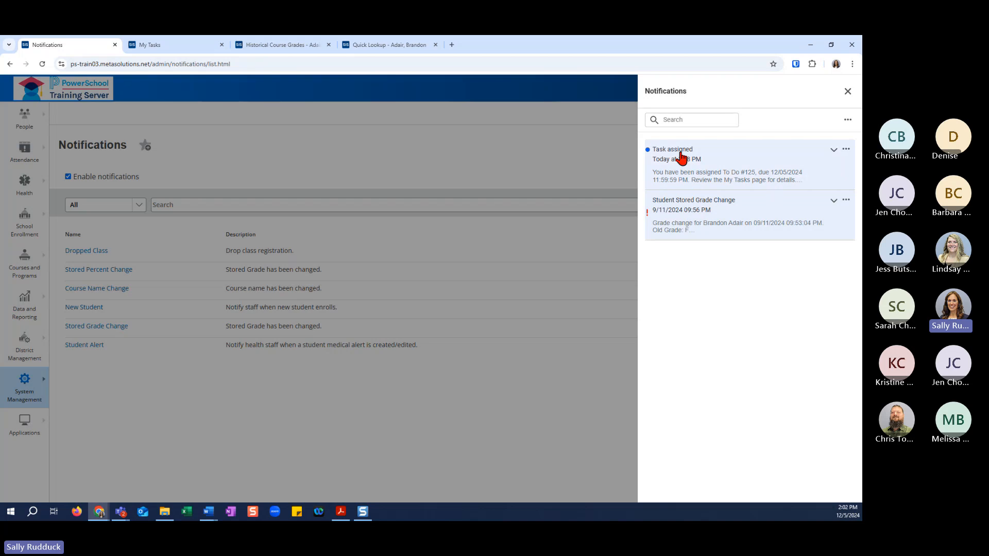
Read the details of the Task assigned notification, and close the received notifications.
click(834, 150)
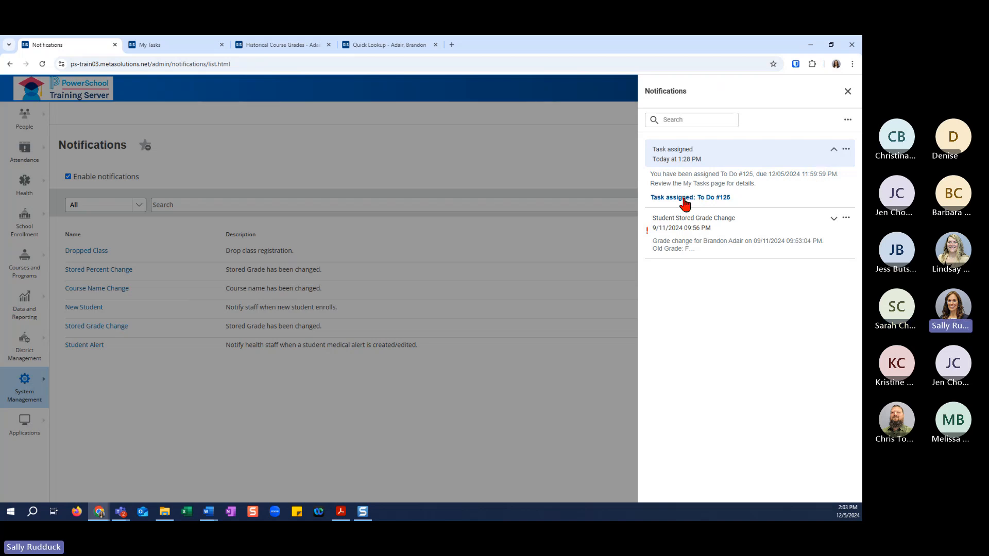
click(833, 149)
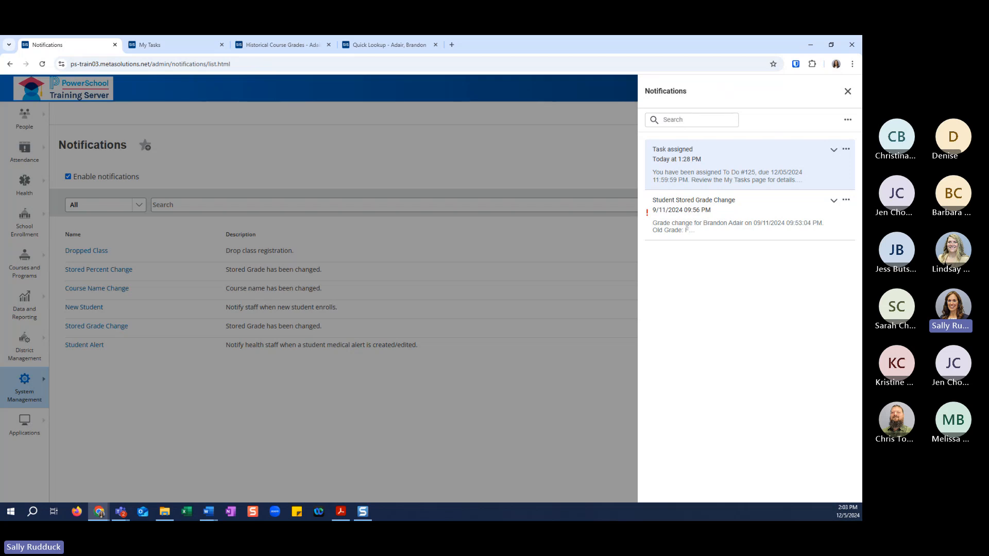
key(alt+Tab)
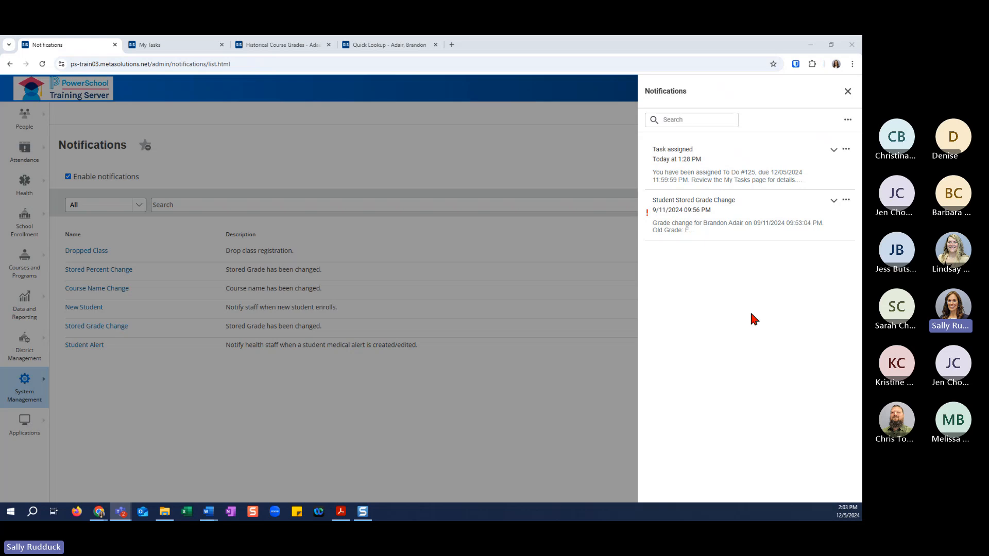
click(847, 92)
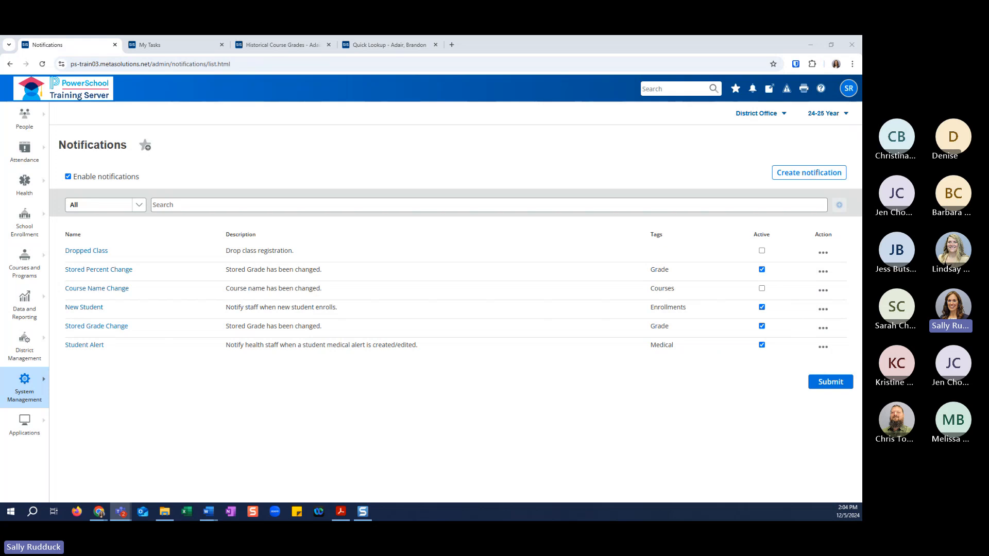
Search the site for "notifications" and open the Notifications and Tasks Setup page.
click(33, 403)
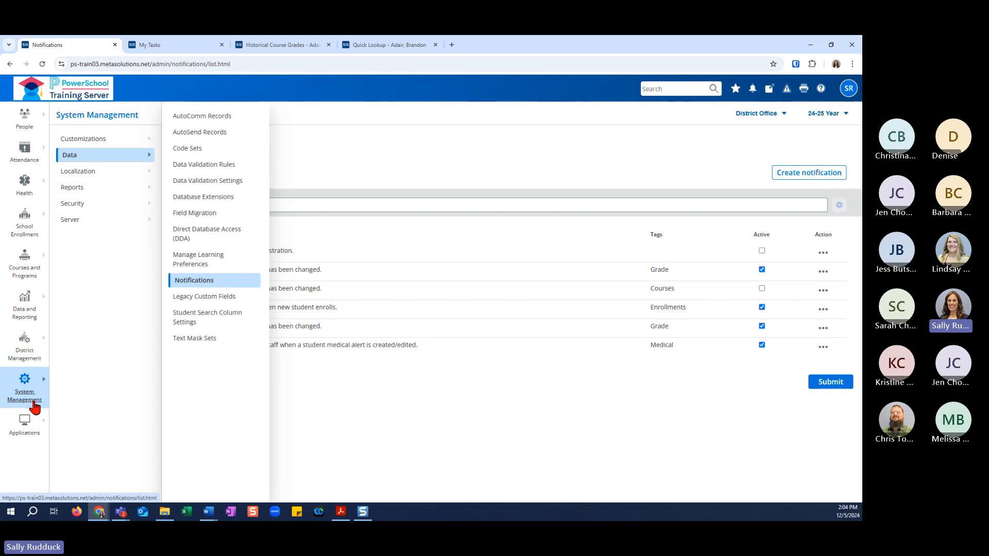
click(32, 430)
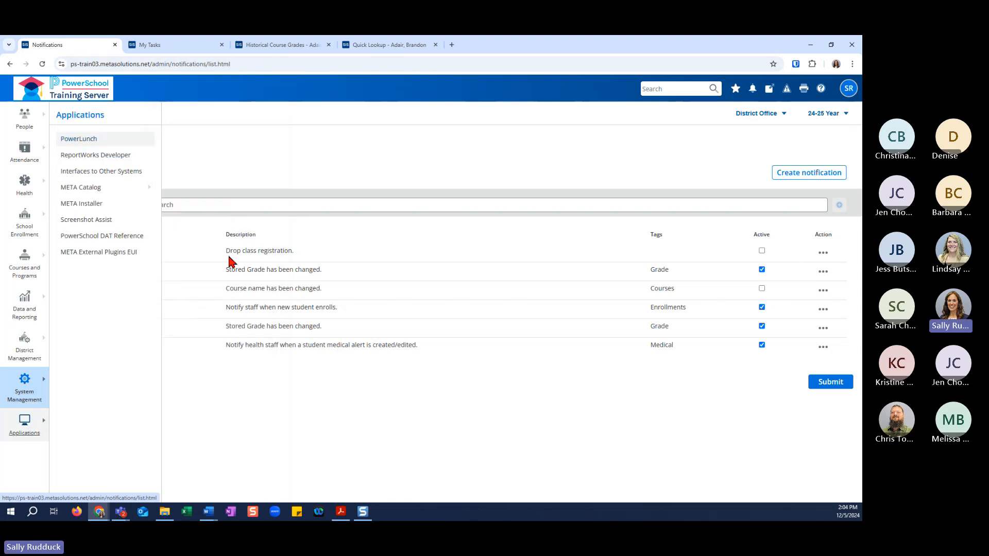
click(650, 91)
text(not)
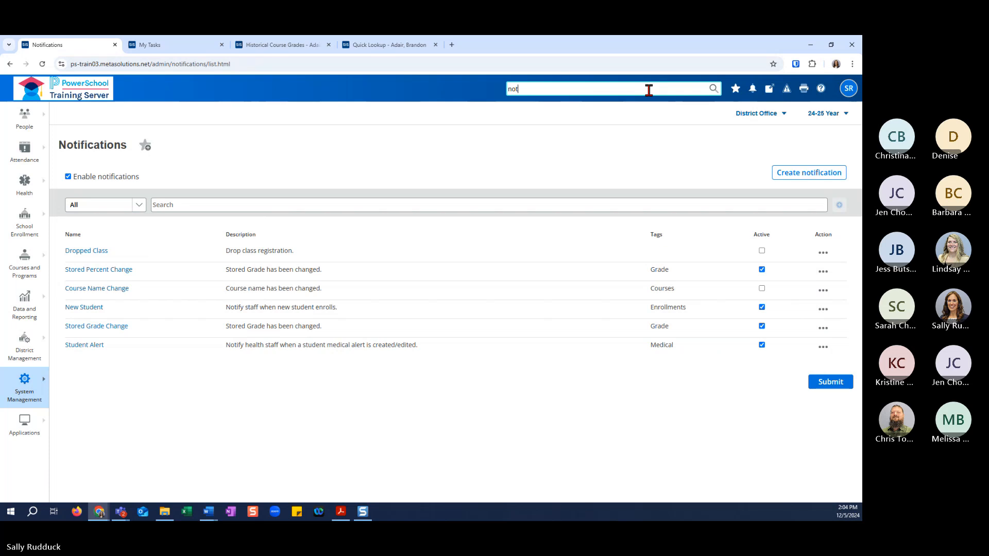
text(ifications)
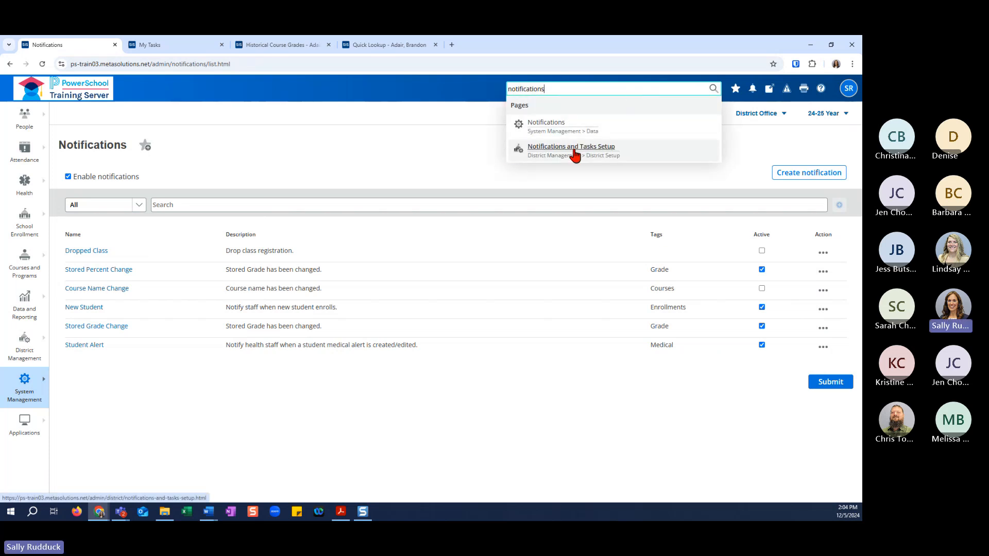
click(574, 151)
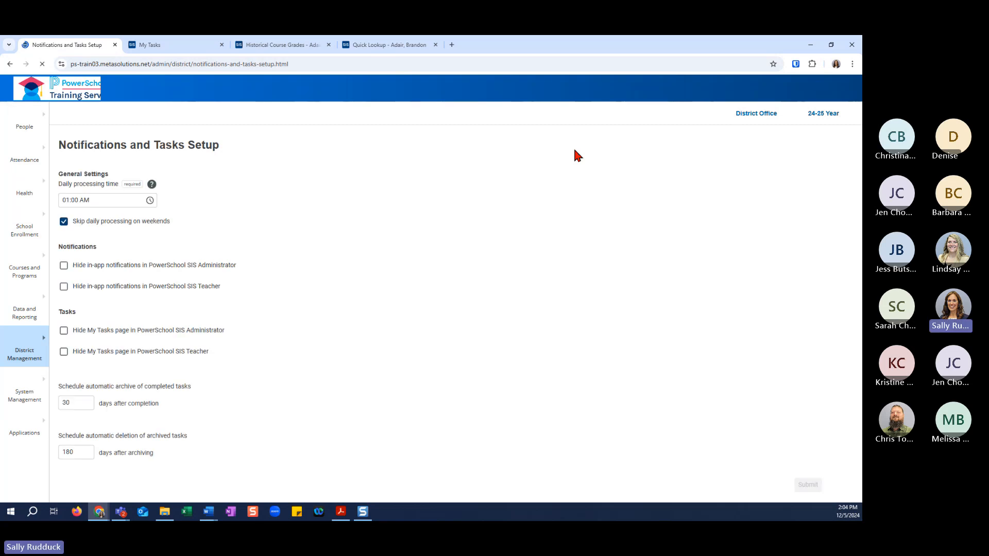
Check where Notifications and Tasks Setup is located within the District Management pages.
click(25, 352)
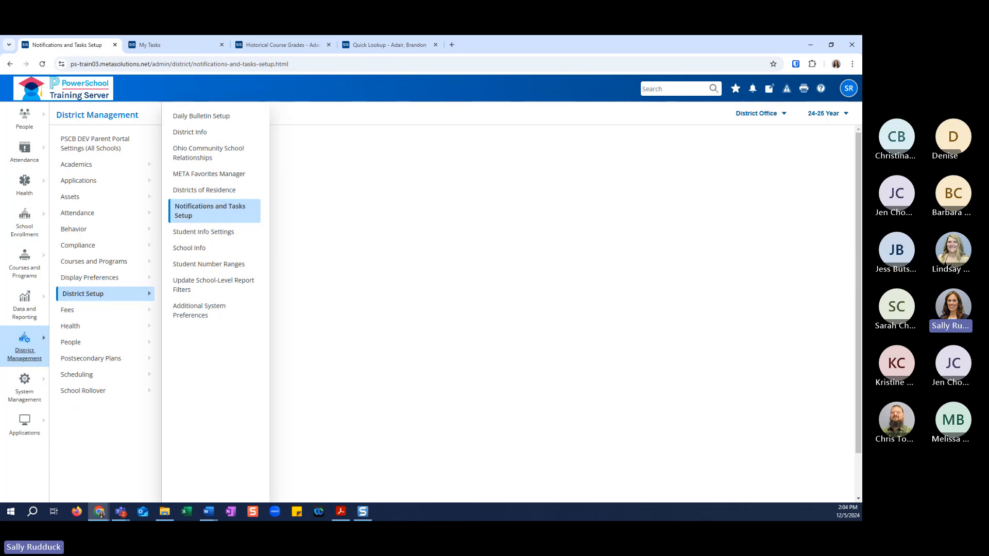
key(alt+Tab)
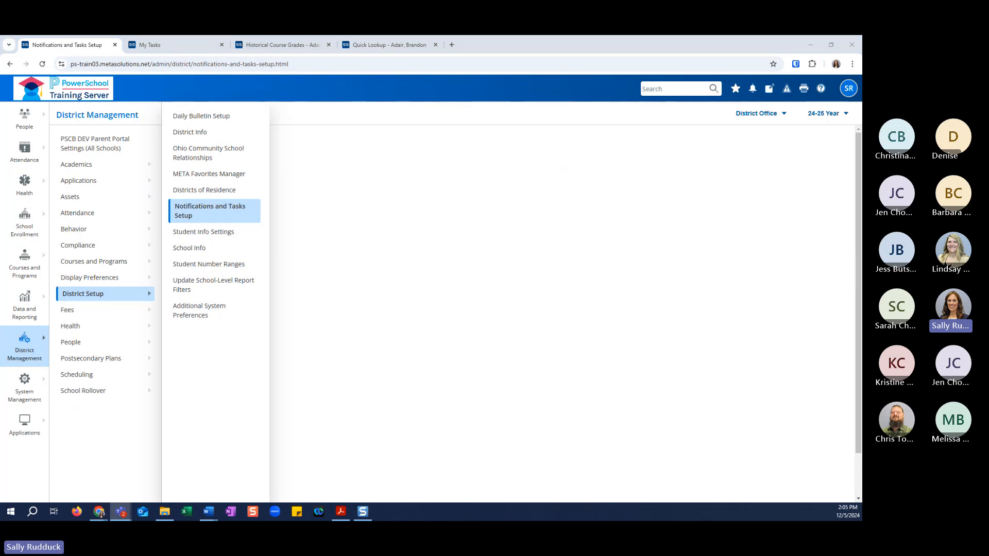
click(369, 213)
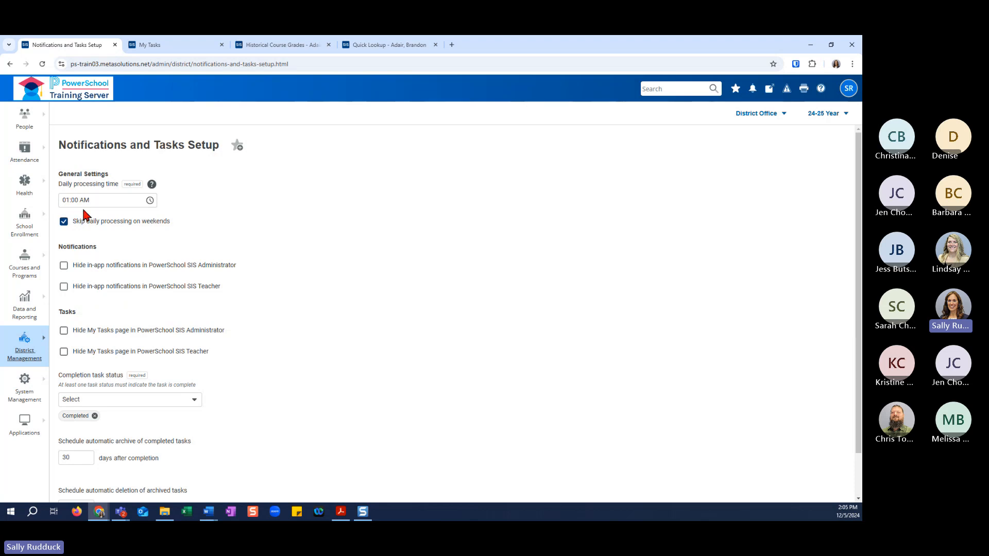
Examine the time choices available for the daily processing time of notifications and tasks.
click(150, 202)
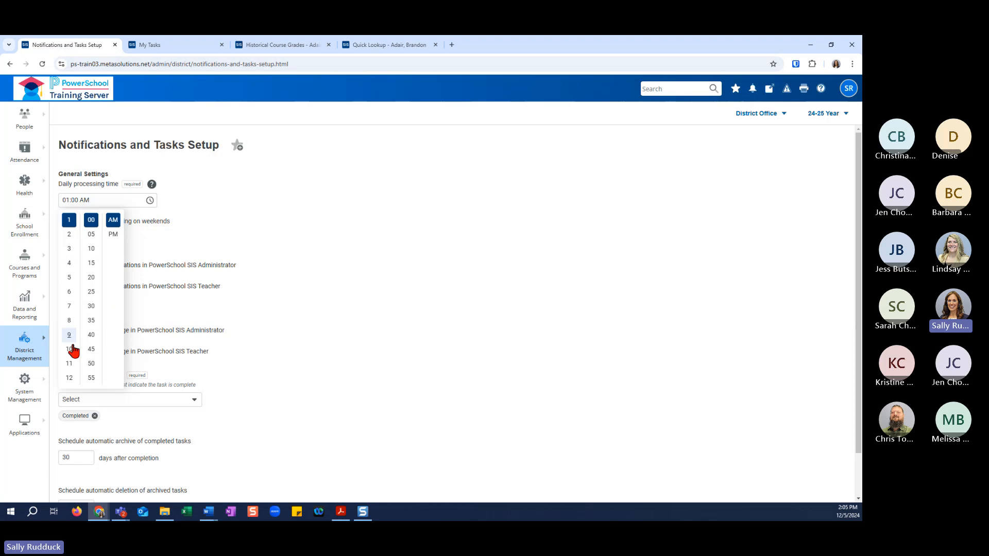
mouse_move(153, 189)
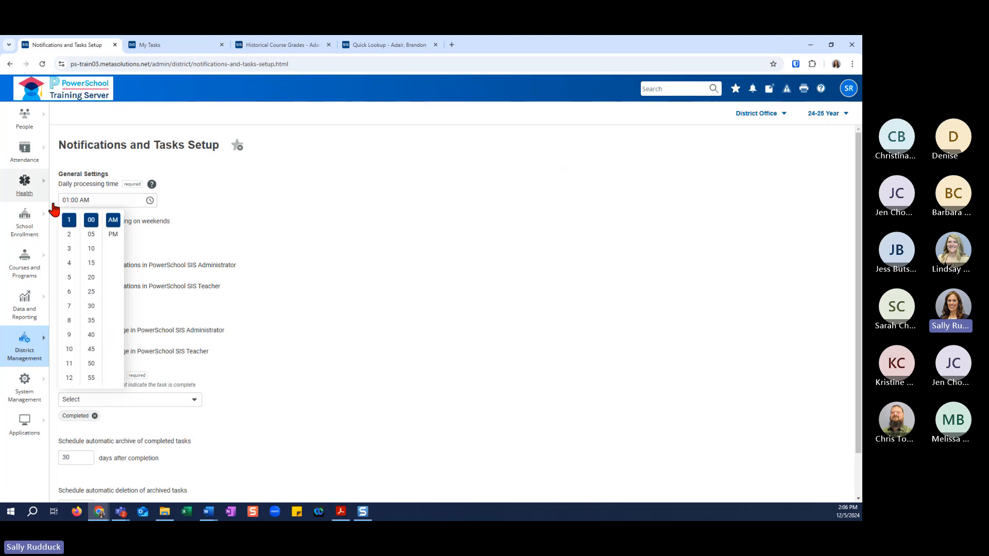
click(316, 242)
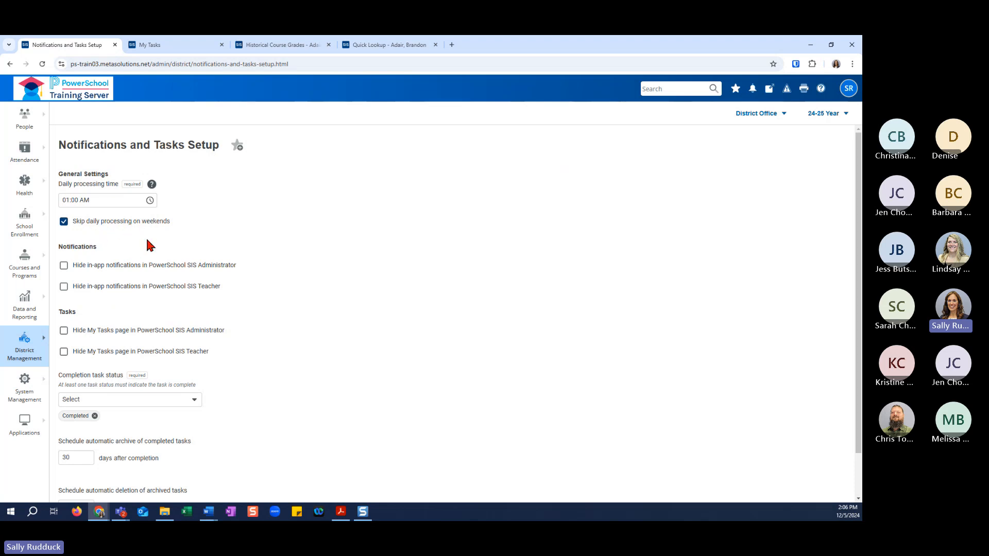
Review the notification hiding, task visibility, archive and deletion settings, including the available completion task statuses.
scroll(147, 242, down, 1)
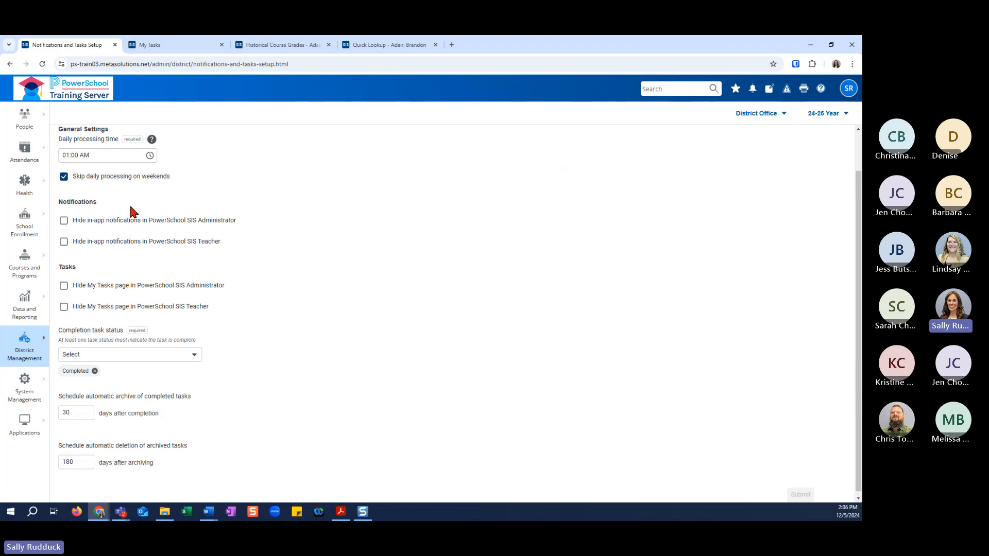
scroll(234, 262, down, 1)
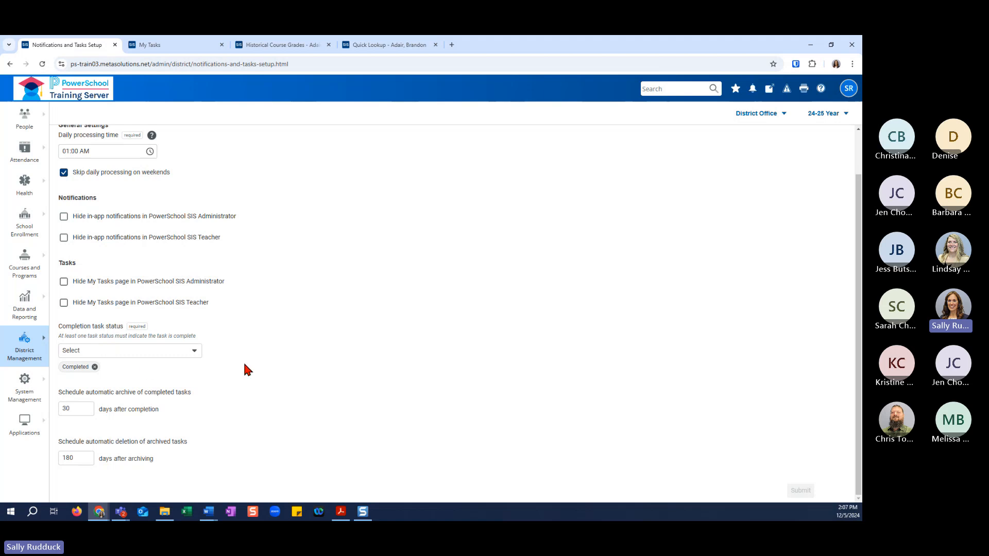
click(196, 356)
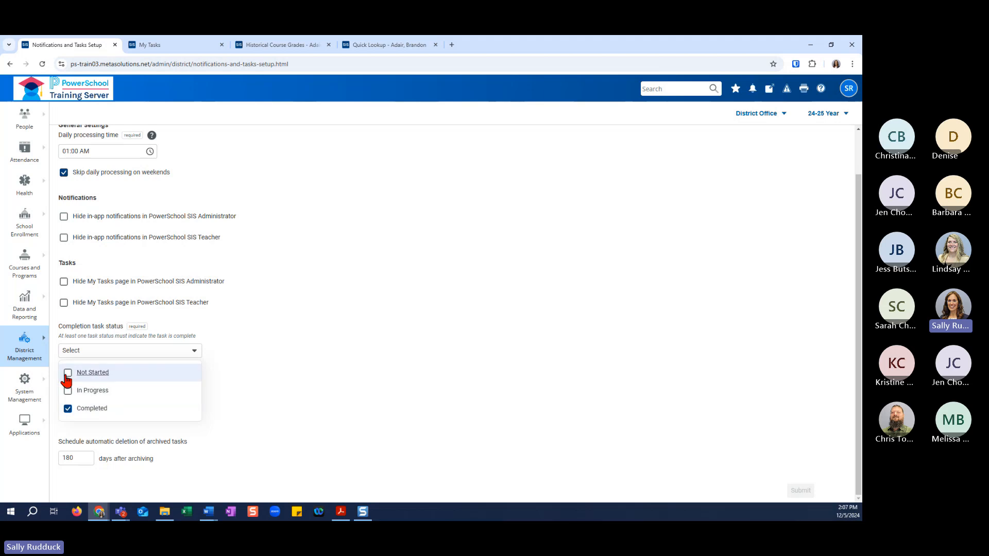
click(263, 394)
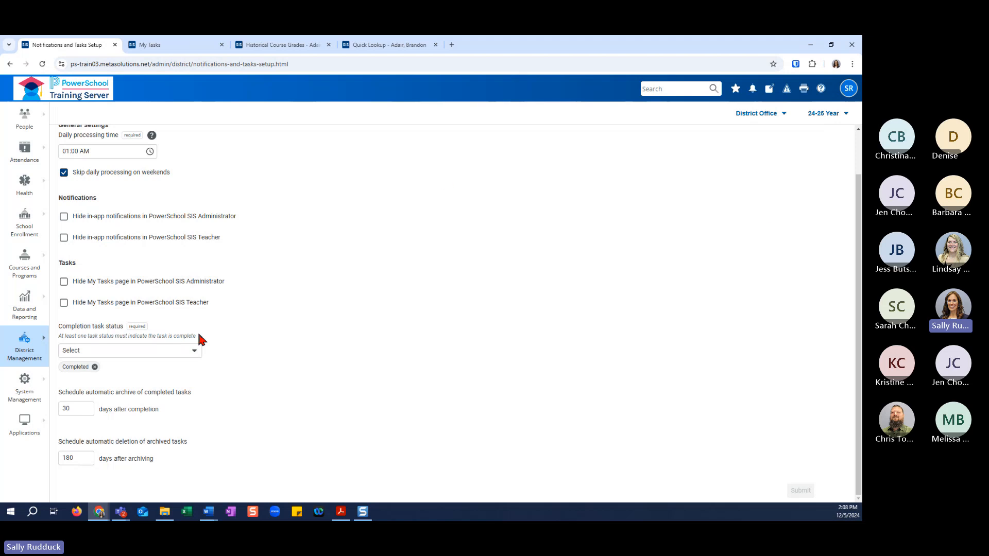
click(194, 353)
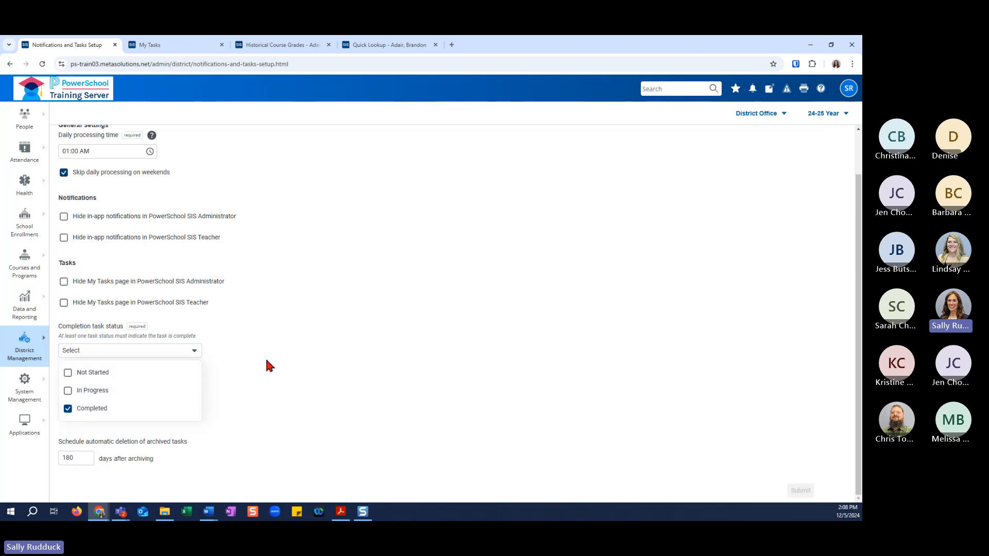
click(367, 356)
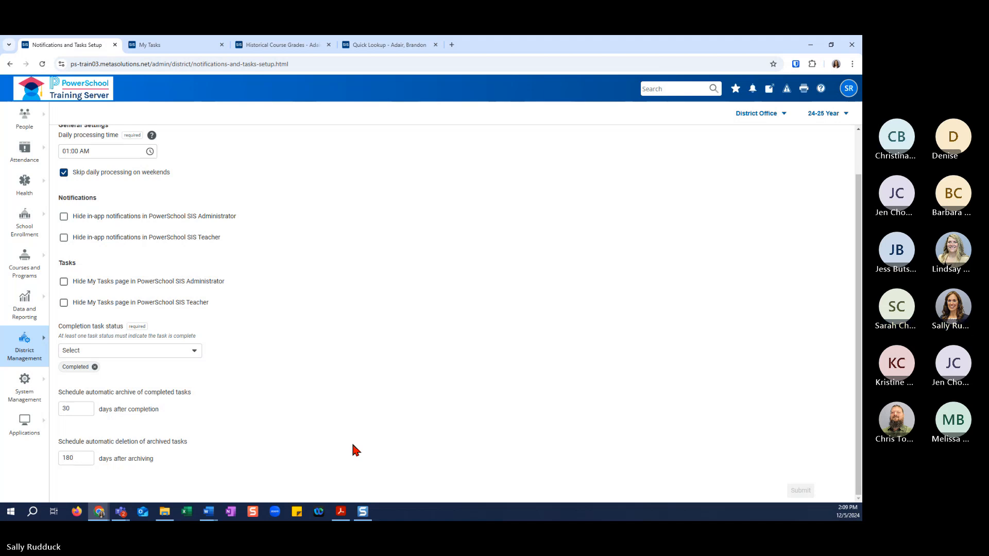
scroll(352, 448, up, 1)
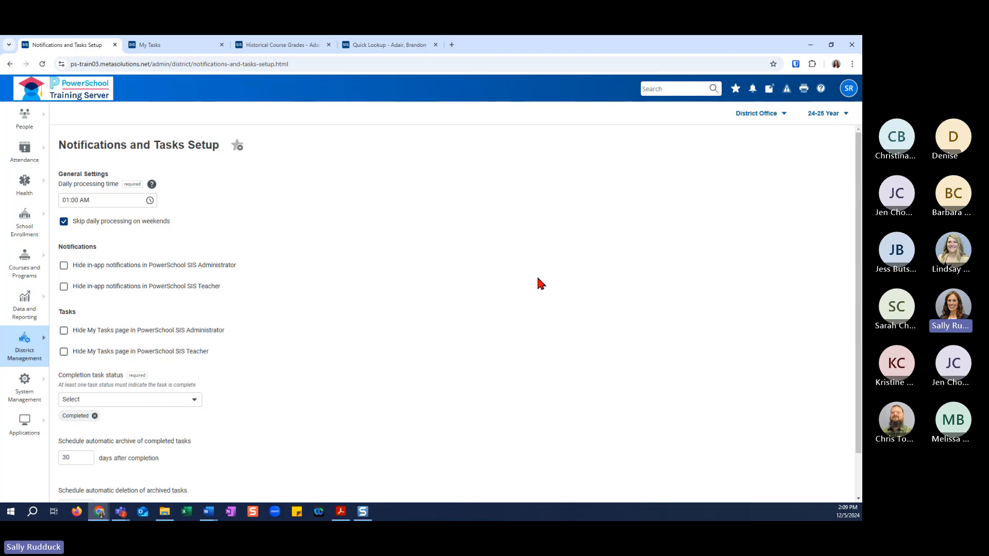
Switch to Apple Grove High School and open the Task Management page by searching for "task".
click(779, 114)
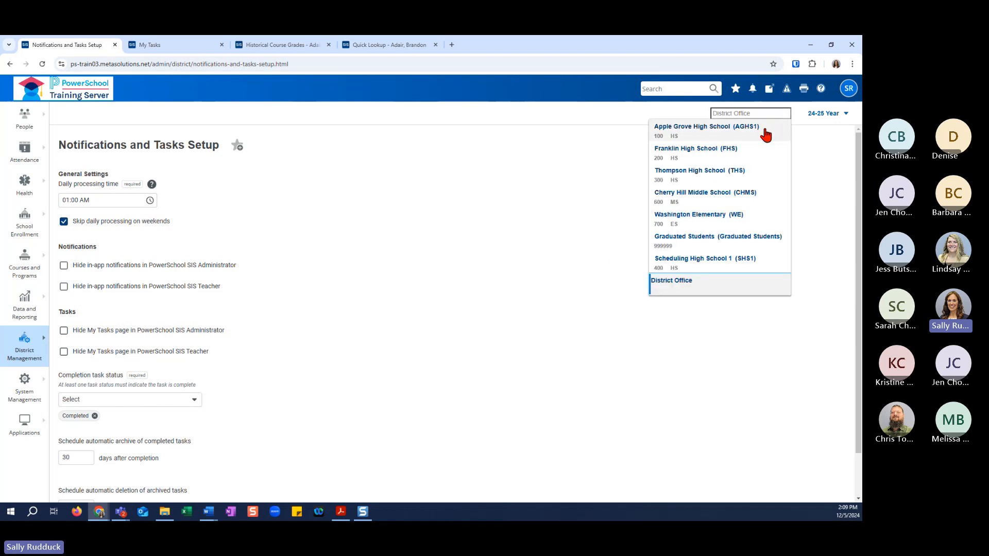
click(737, 129)
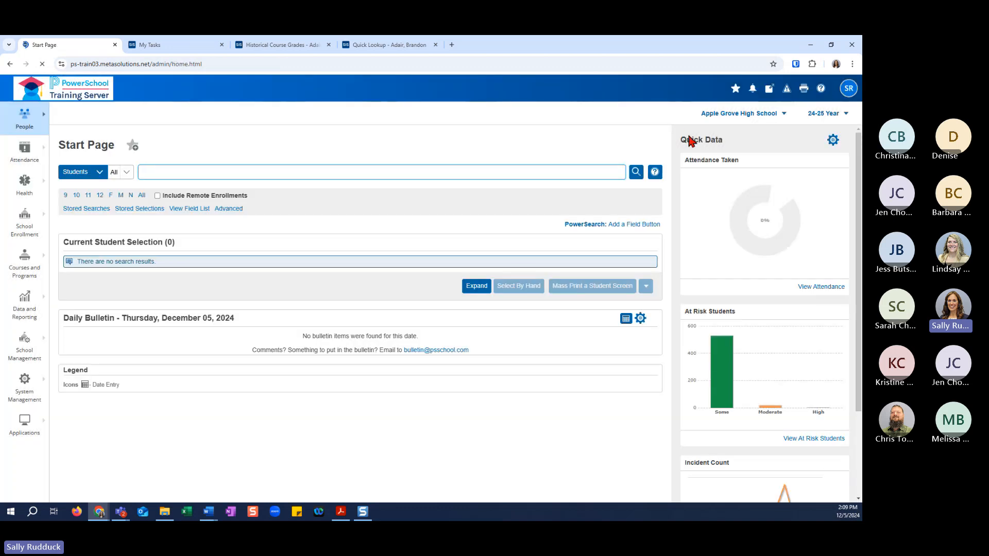
click(619, 89)
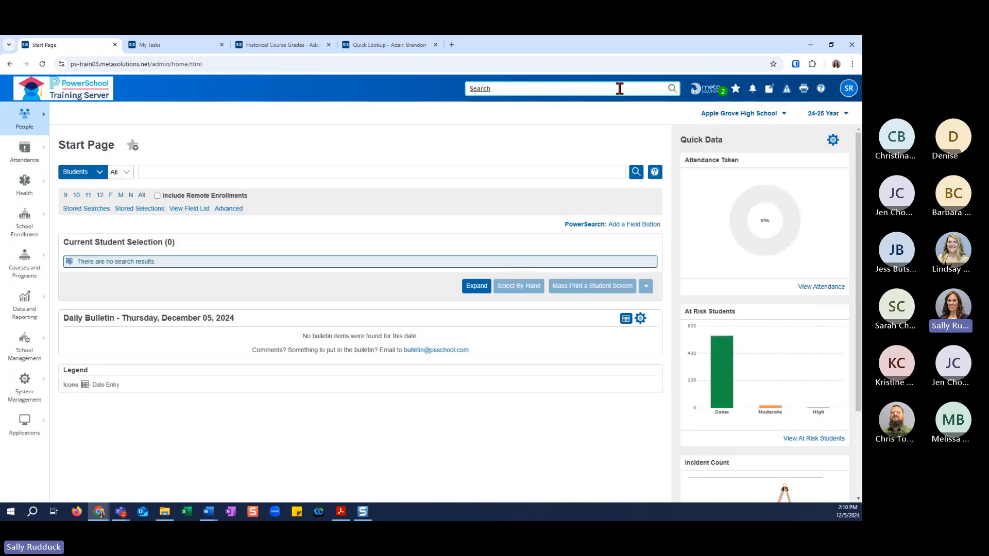
text(task)
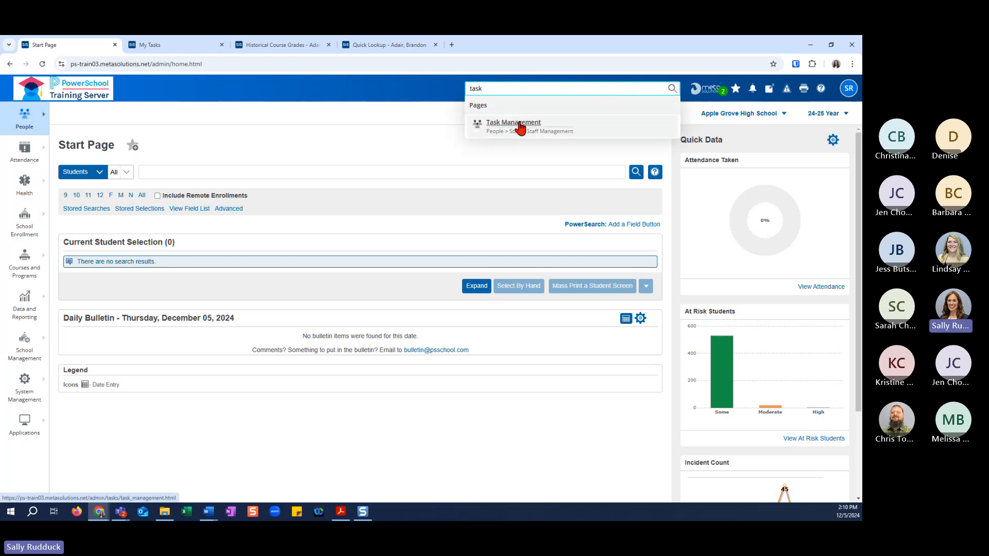
click(520, 127)
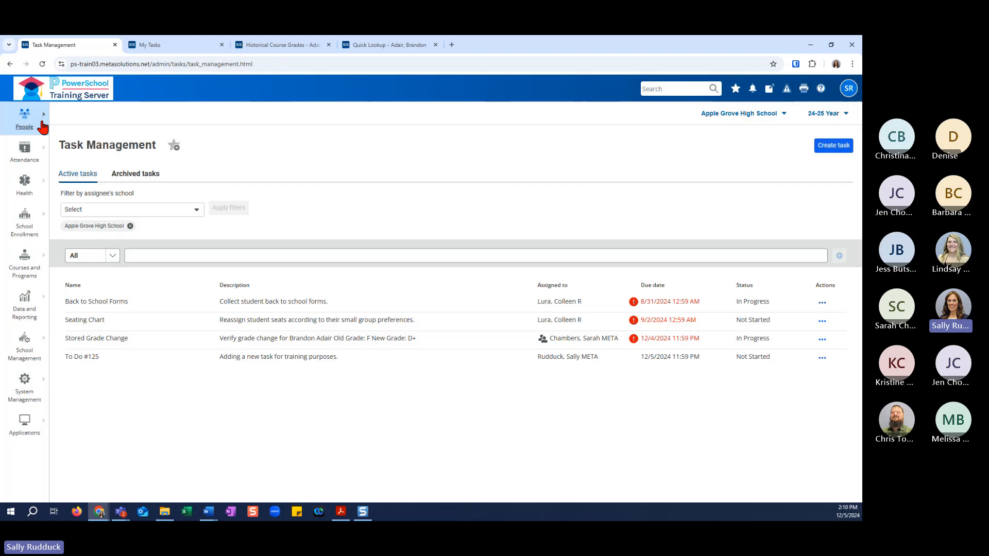
click(39, 124)
Add Franklin High School to the selected schools in the assignee's school filter.
click(78, 213)
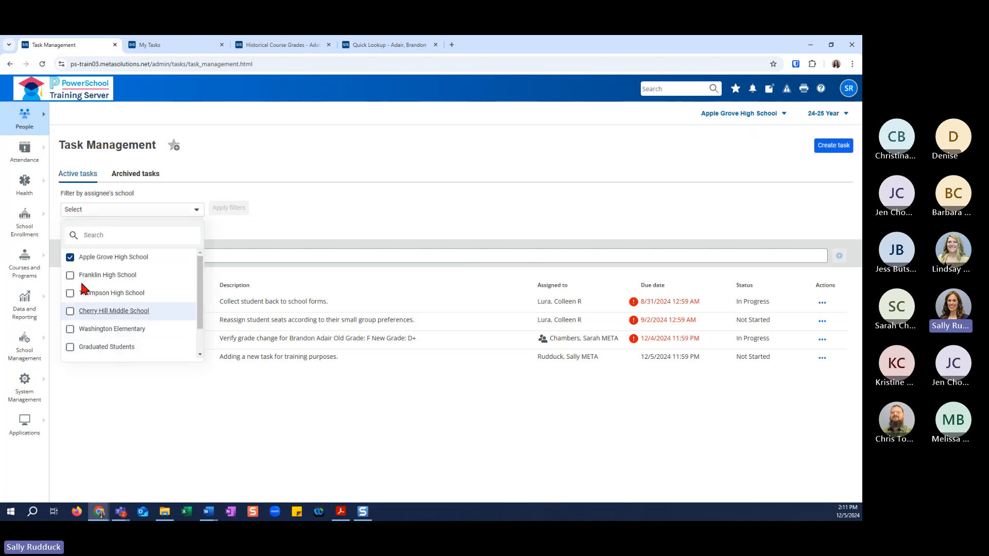
click(260, 235)
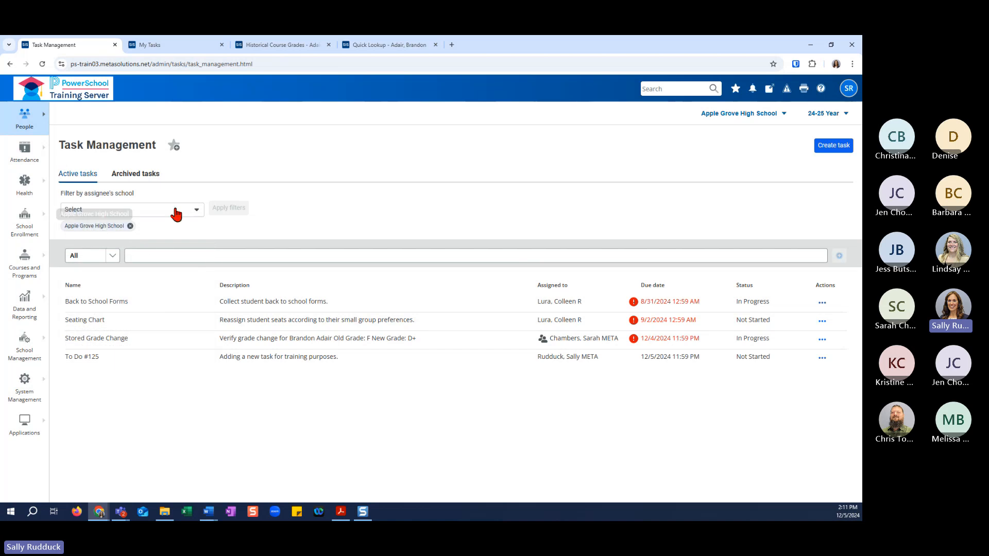
click(196, 213)
click(70, 276)
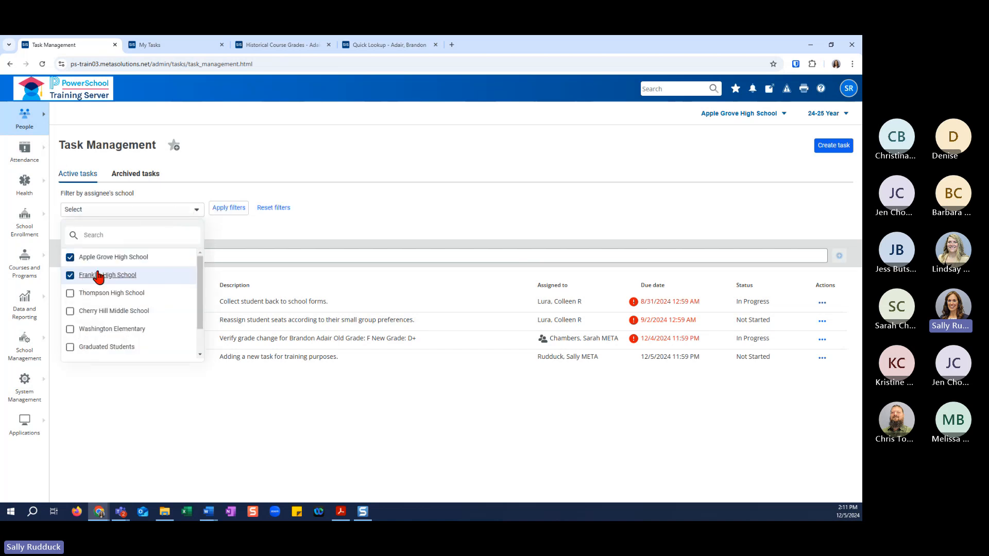
click(224, 226)
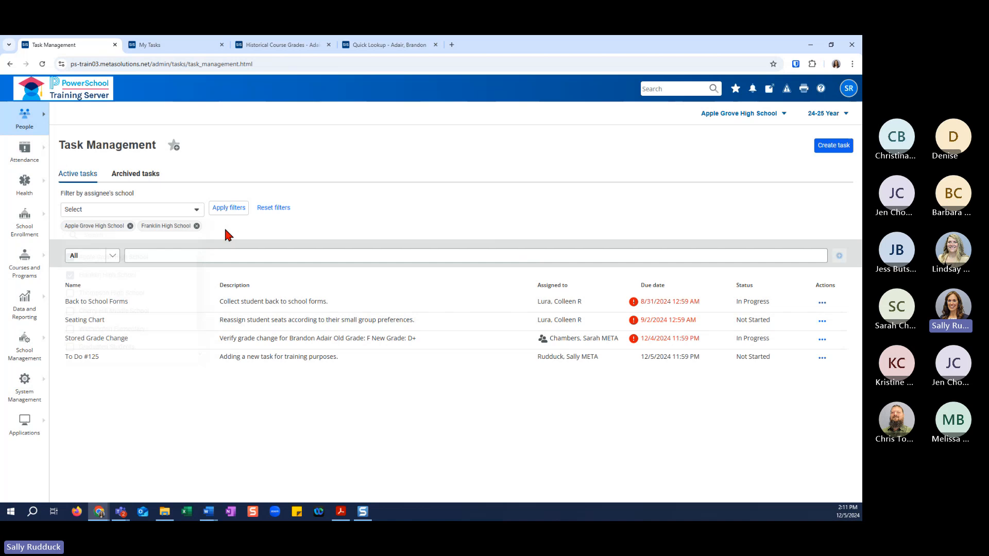
Clear the selected schools from the assignee's school filter and reselect only Apple Grove High School.
click(129, 226)
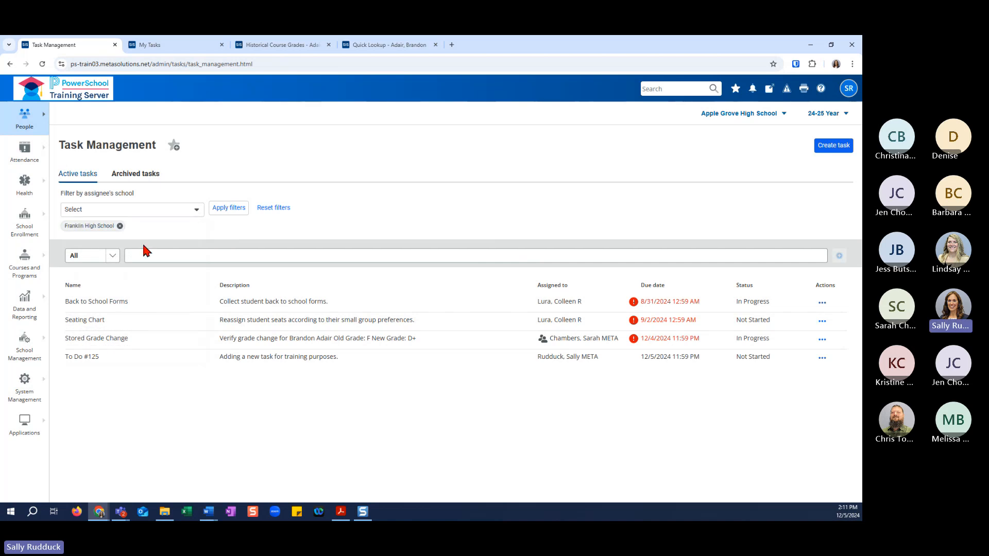
click(119, 227)
click(150, 212)
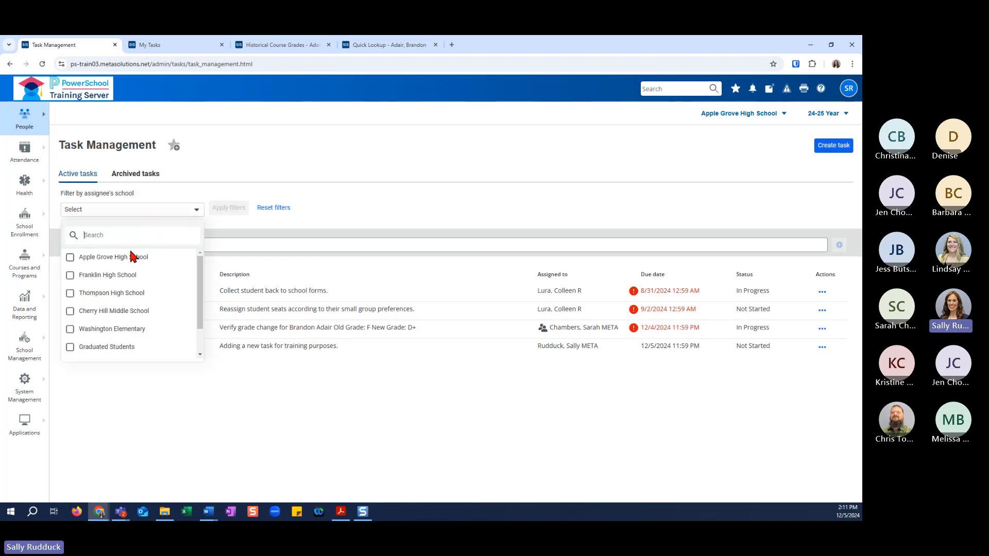
click(149, 259)
click(267, 237)
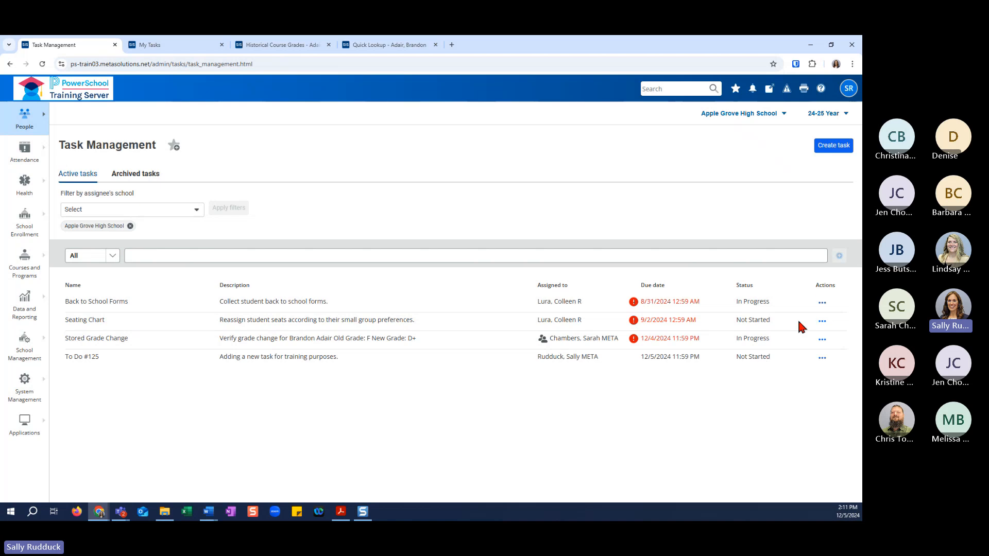
Examine the actions available for the Back to School Forms task and the list of archived tasks.
click(823, 305)
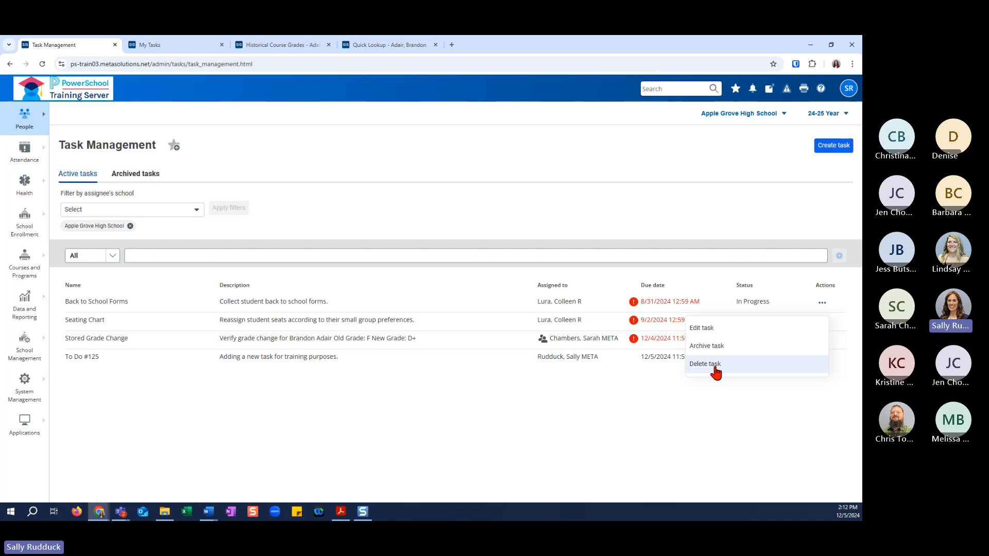
click(750, 412)
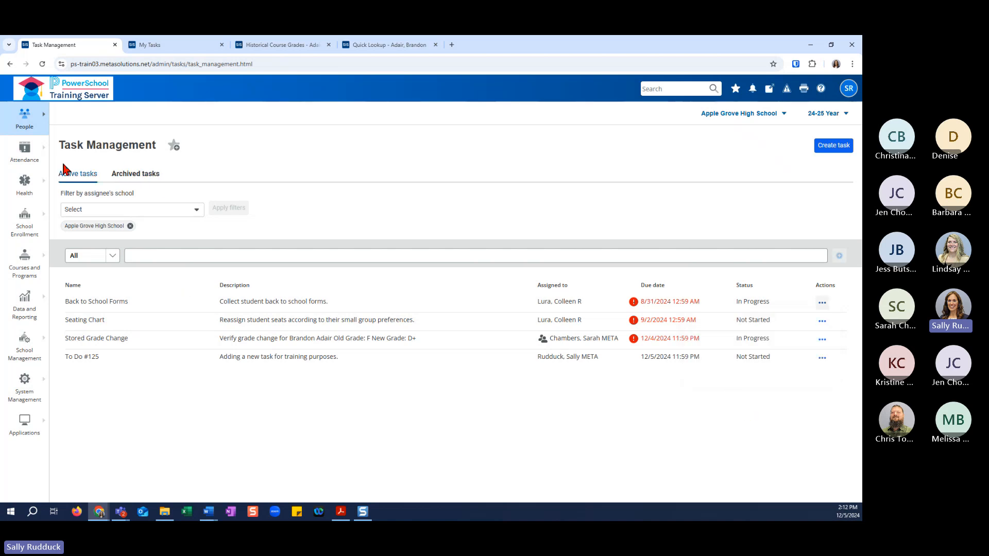
click(137, 175)
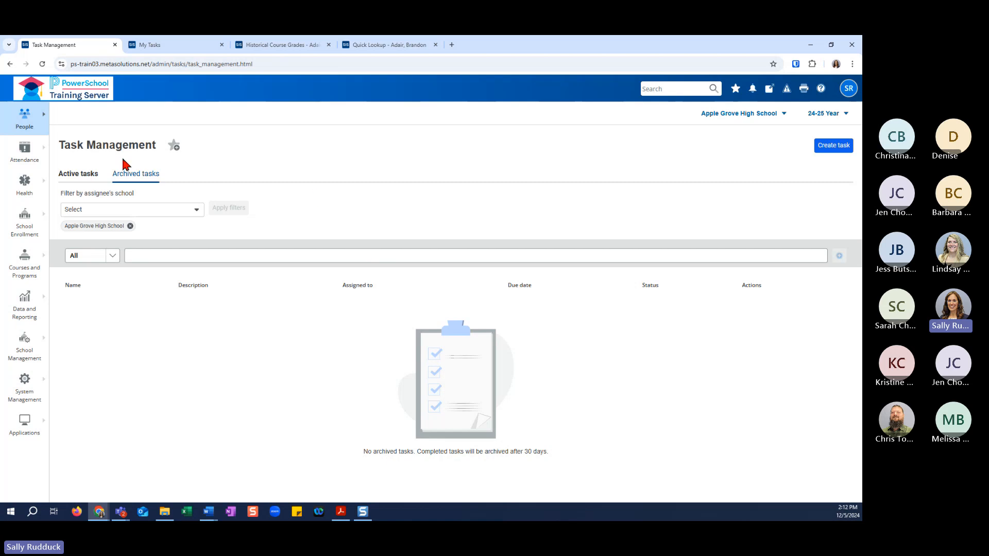
click(85, 175)
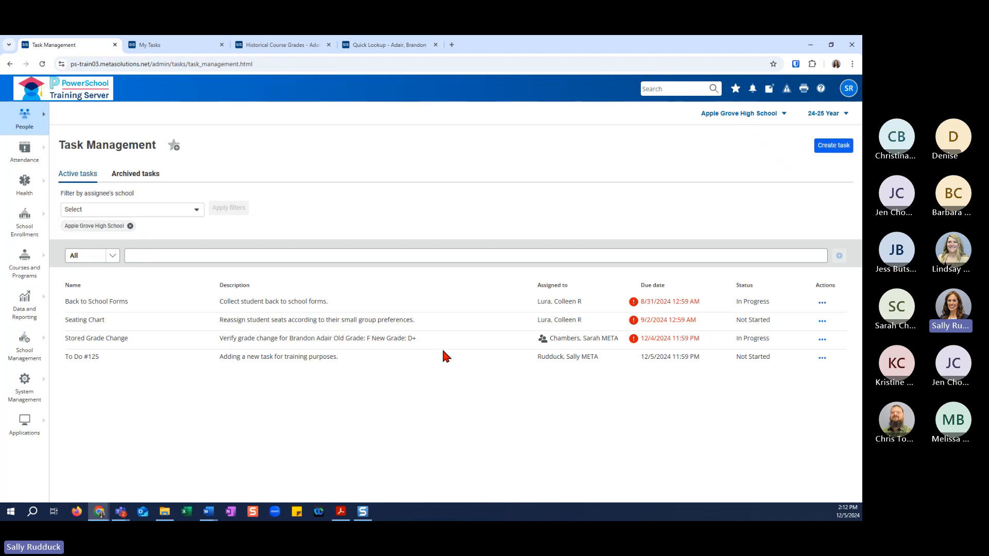
Open the Back to School Forms task for editing and examine its details, assignment and reminder fields.
click(822, 304)
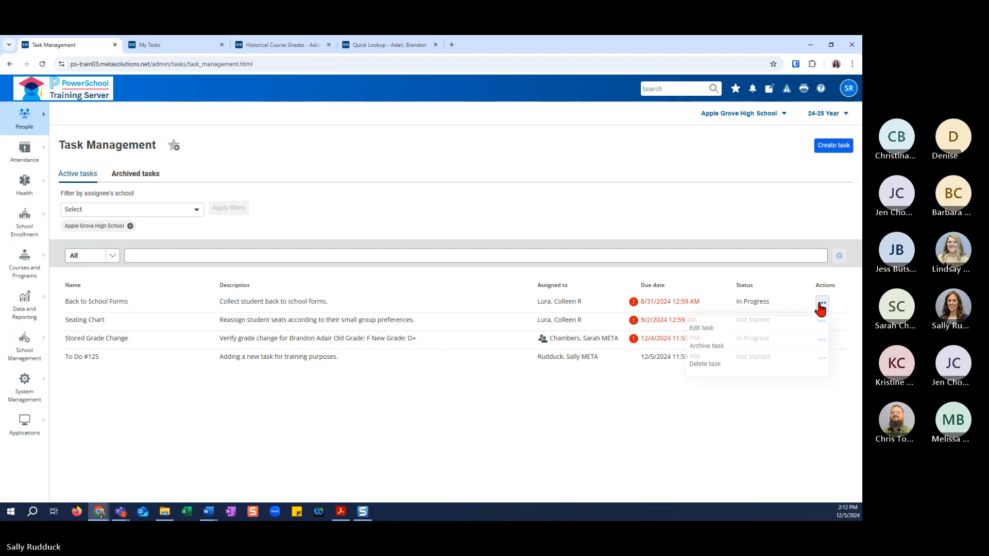
click(701, 328)
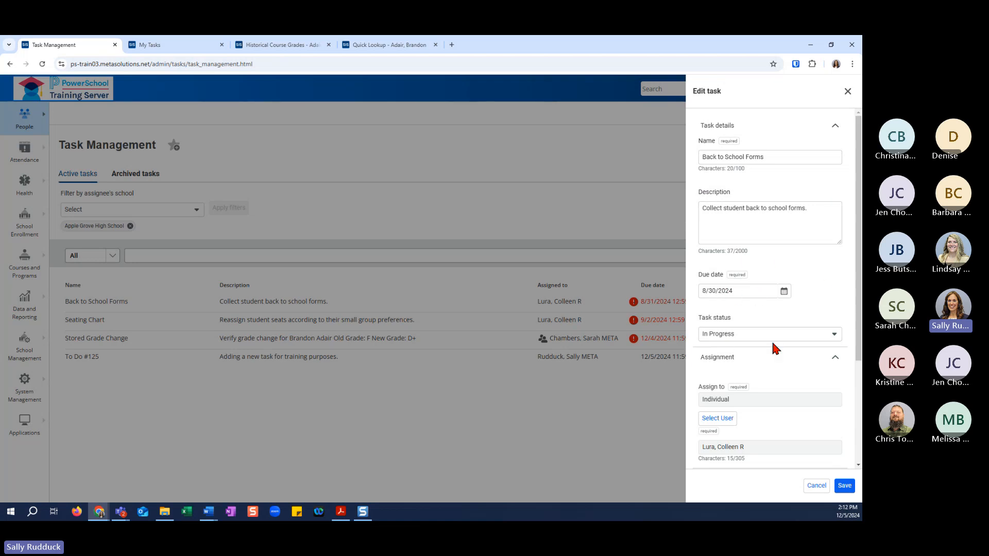
scroll(741, 373, down, 2)
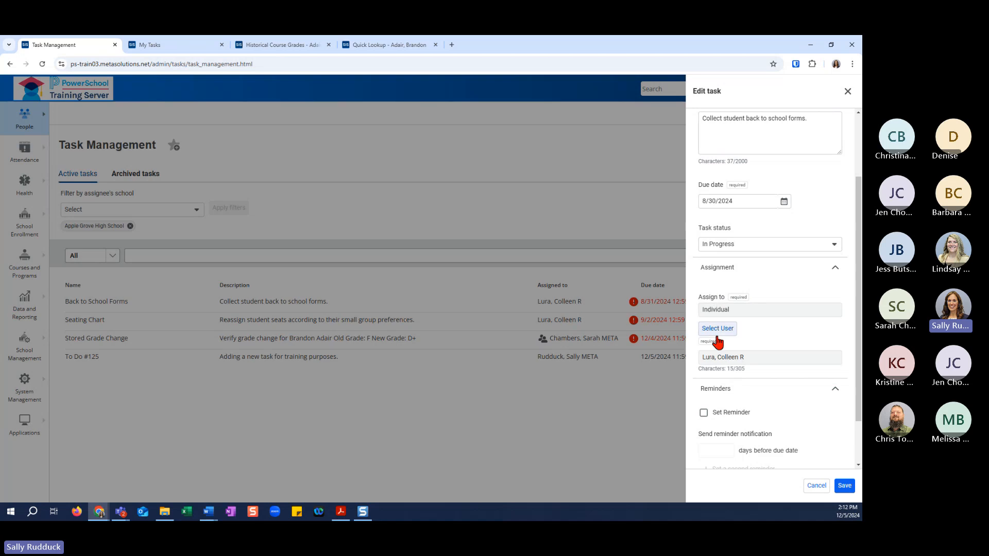
scroll(785, 367, down, 1)
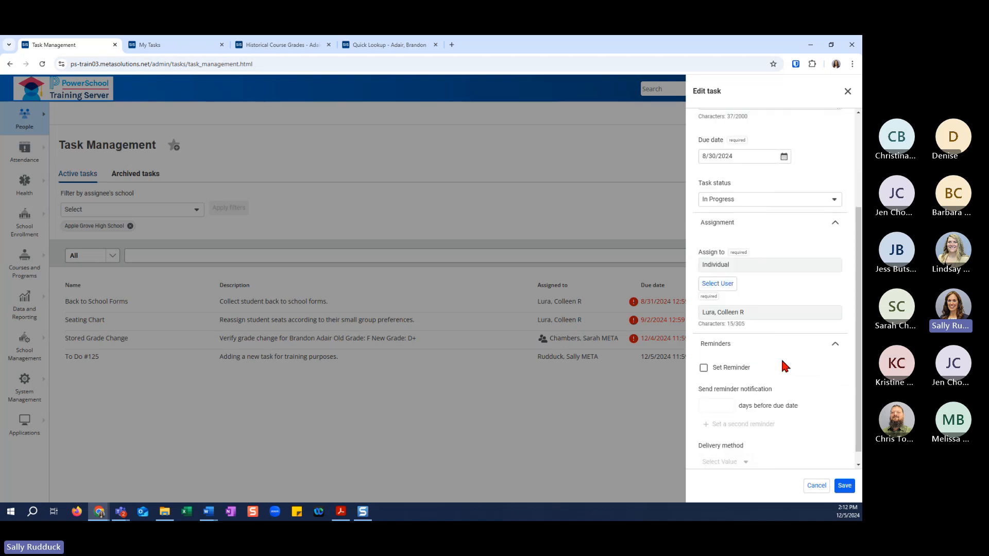
scroll(787, 332, up, 3)
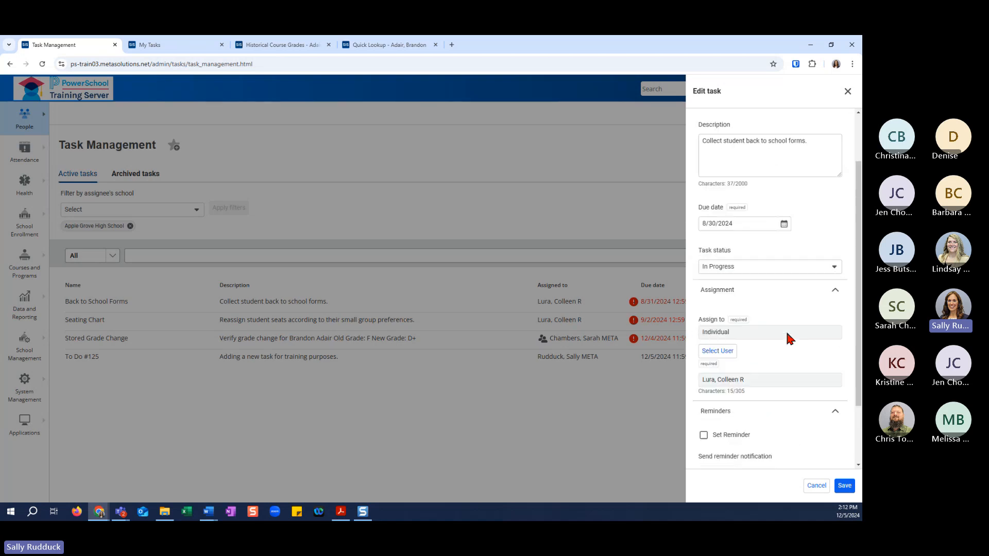
scroll(788, 336, down, 3)
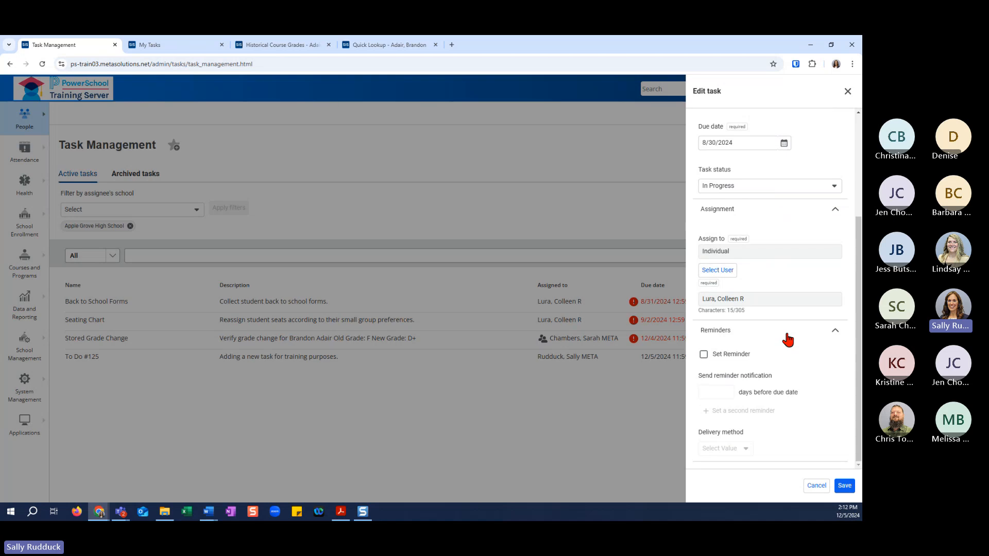
Set a reminder 2 days before the due date of the Back to School Forms task, choose its delivery method and save.
click(704, 354)
click(720, 390)
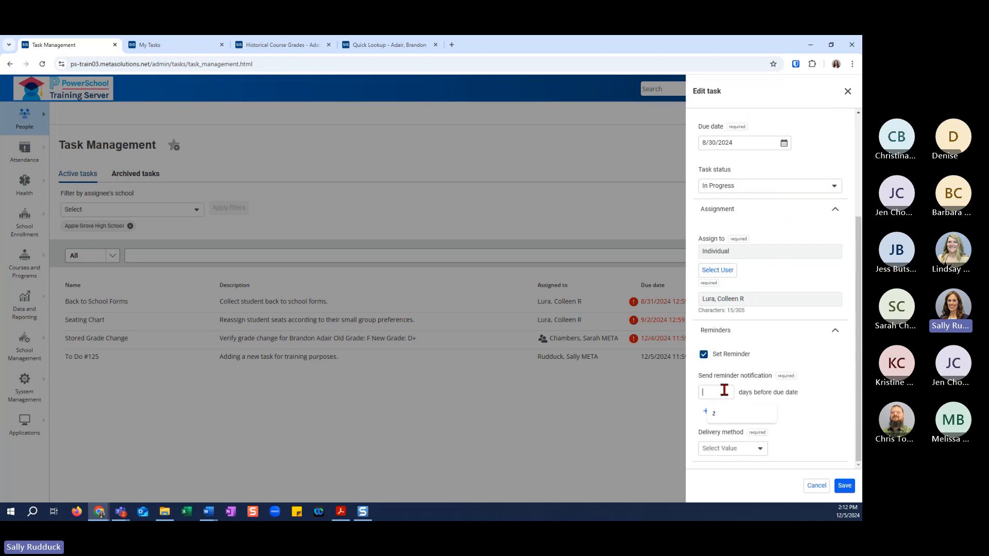
click(728, 413)
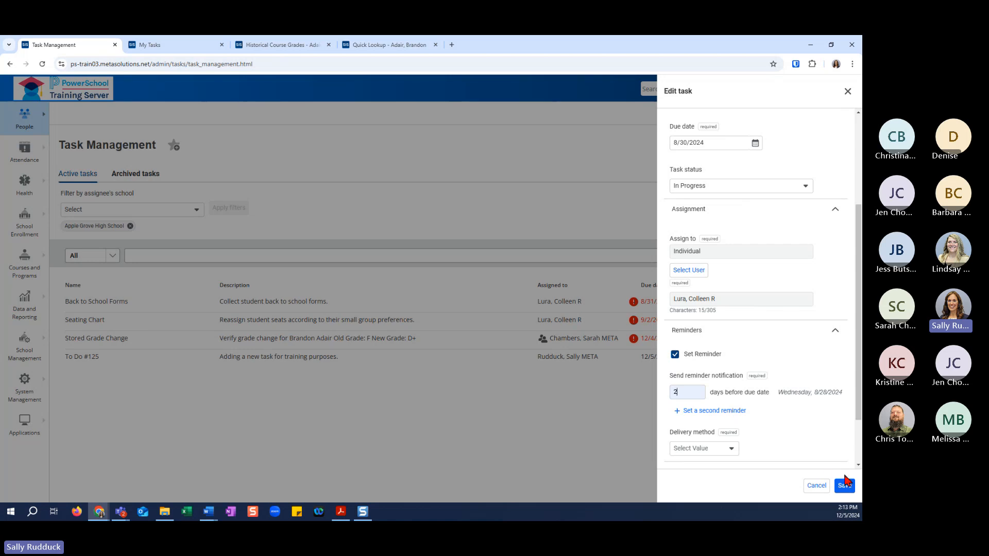
scroll(773, 409, down, 1)
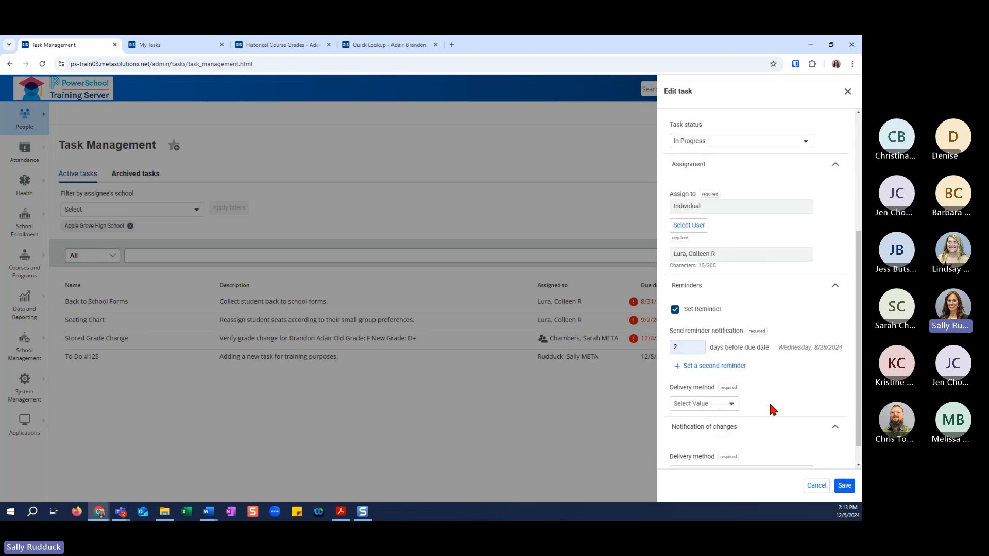
click(729, 404)
click(717, 423)
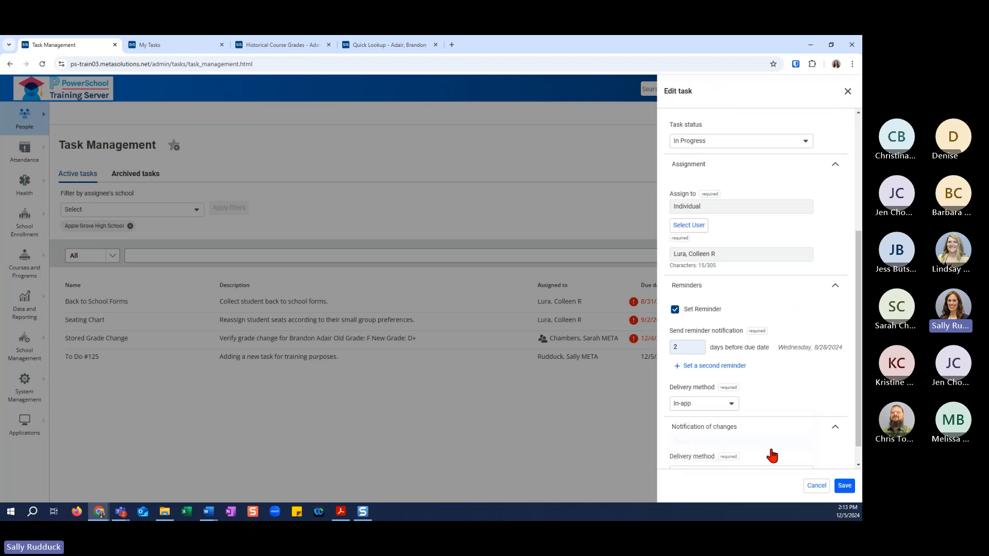
click(844, 487)
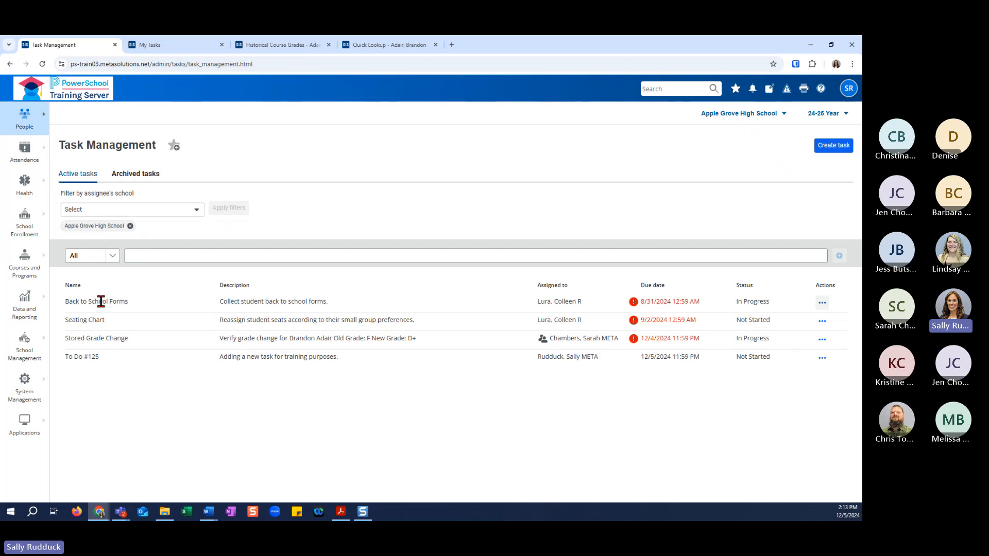
Reopen the Back to School Forms task for editing and close it without saving.
click(822, 303)
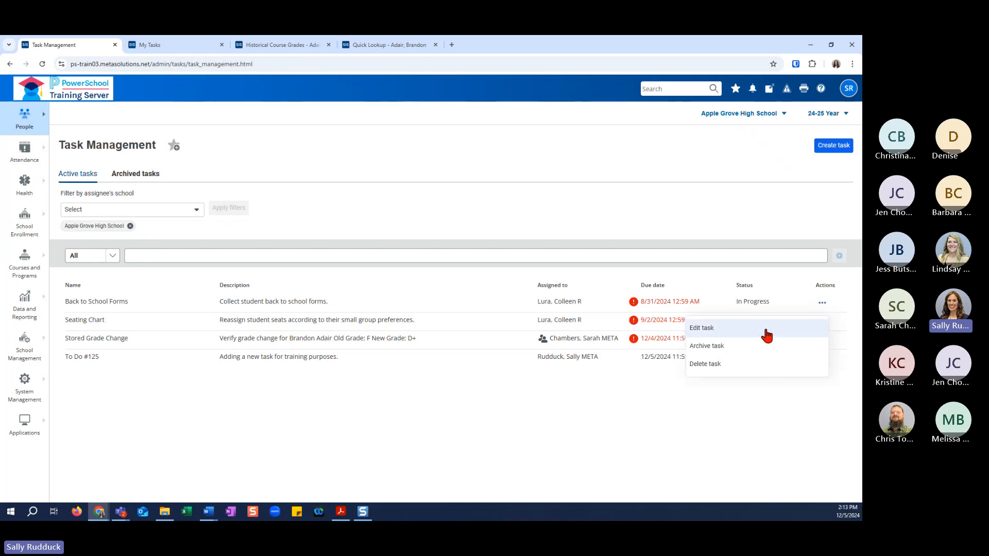
click(731, 338)
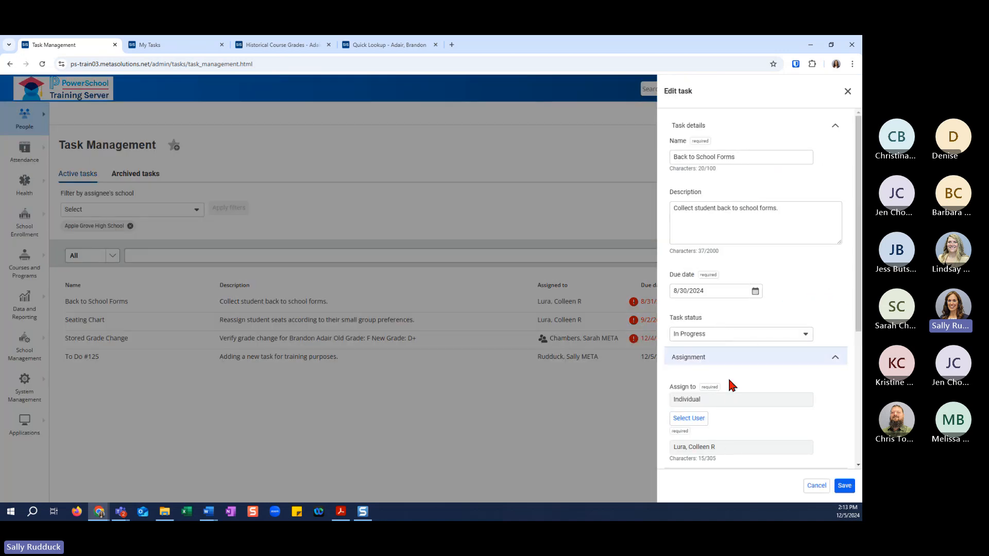
click(847, 91)
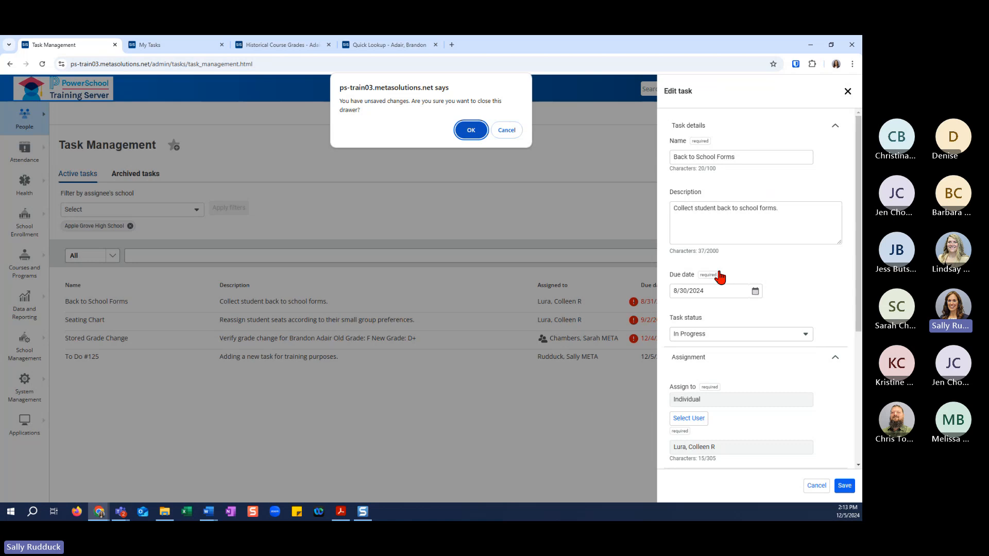
click(506, 129)
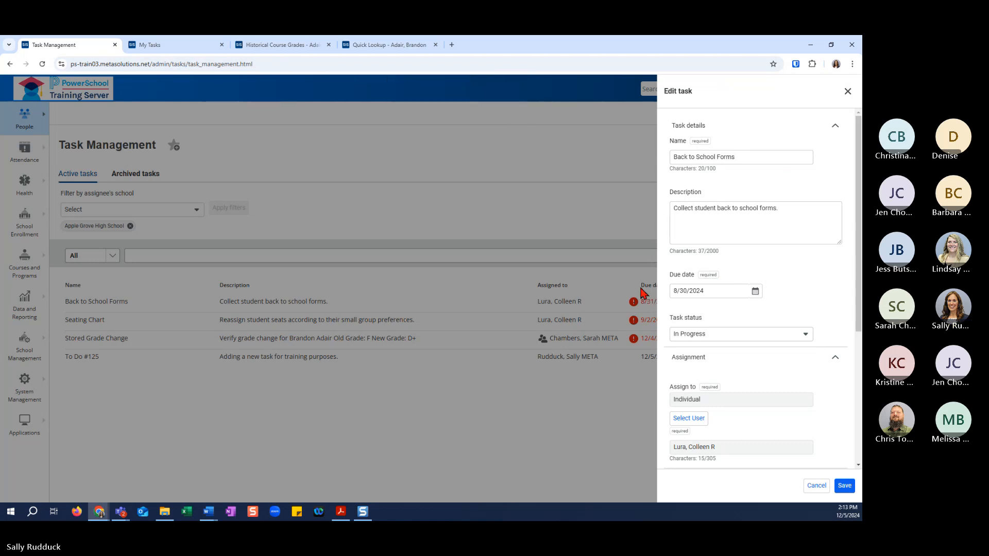
click(816, 486)
click(470, 129)
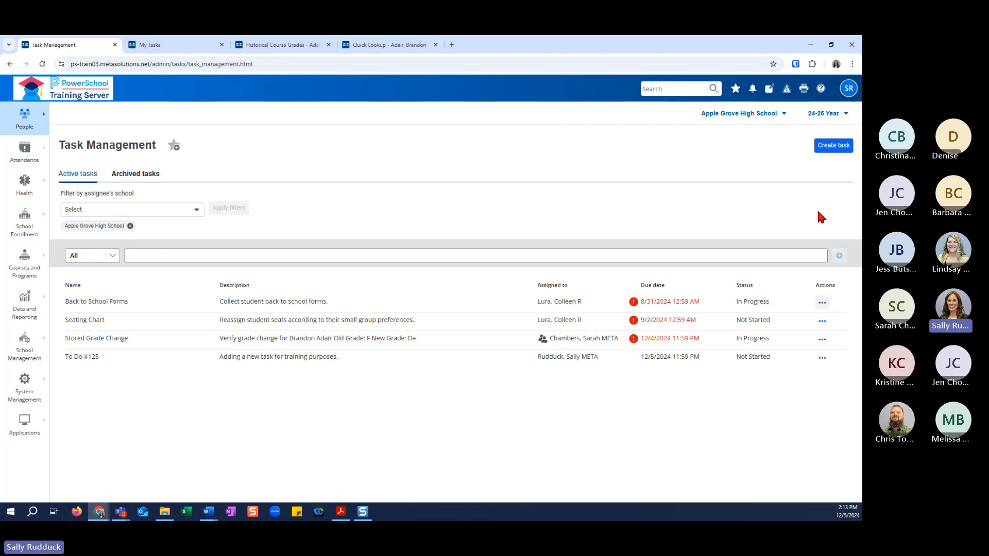
Start a new task named "Field Trip Permission Slip" with the description "Collect field trip permission slips.".
click(833, 147)
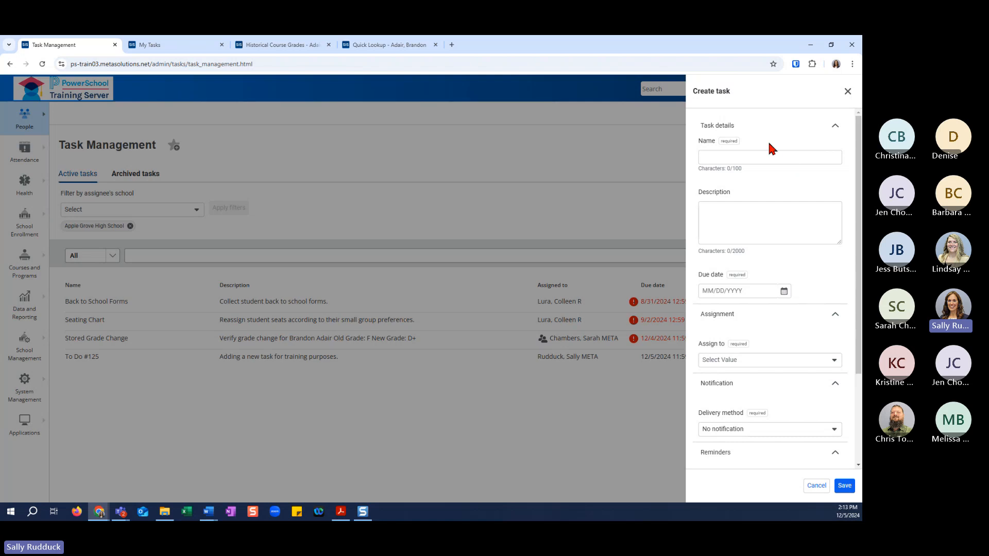
click(729, 153)
text(Field Trip Permission Slip)
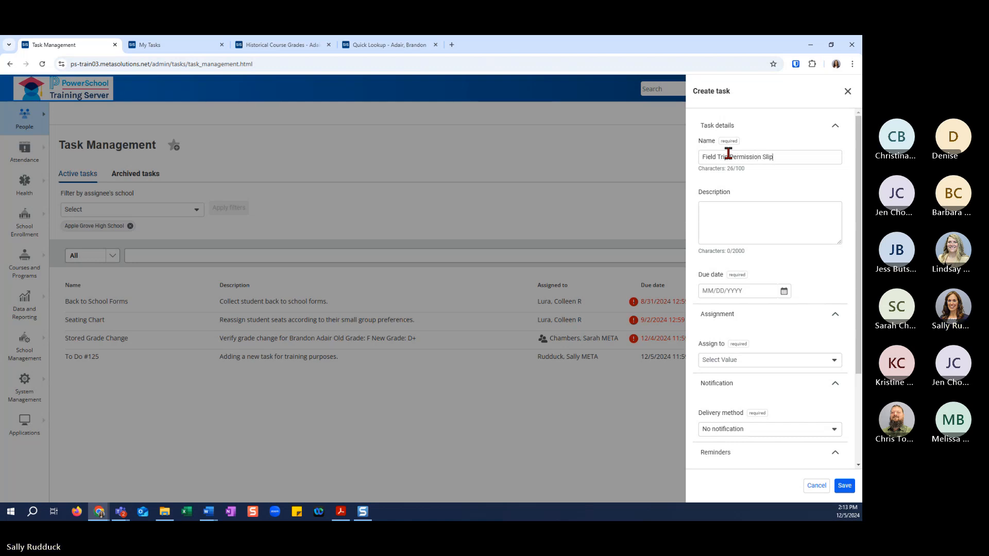
key(Tab)
text(Collec)
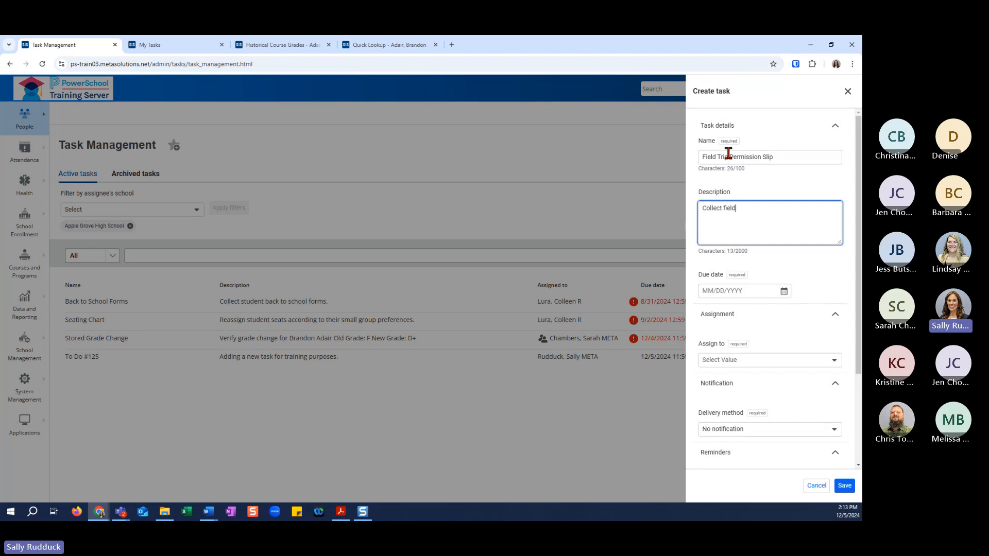
text(t field trip p)
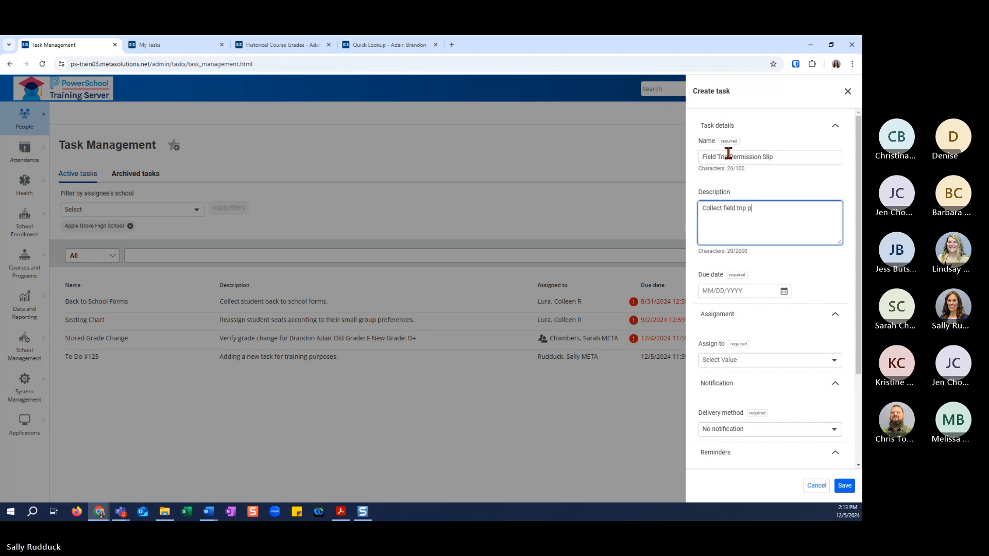
text(ersmission slips.)
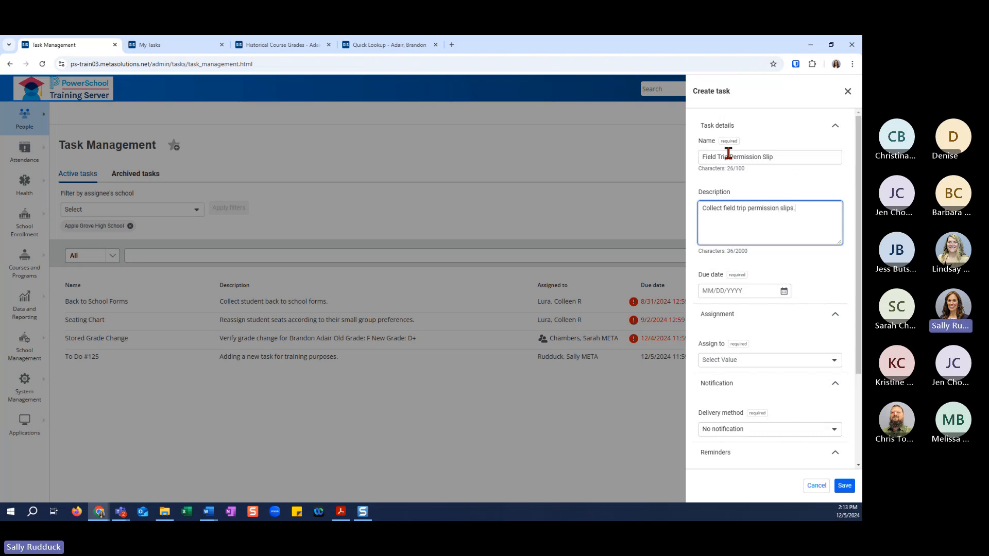
Set the due date of the new Field Trip Permission Slip task to 1/6/2025.
click(785, 292)
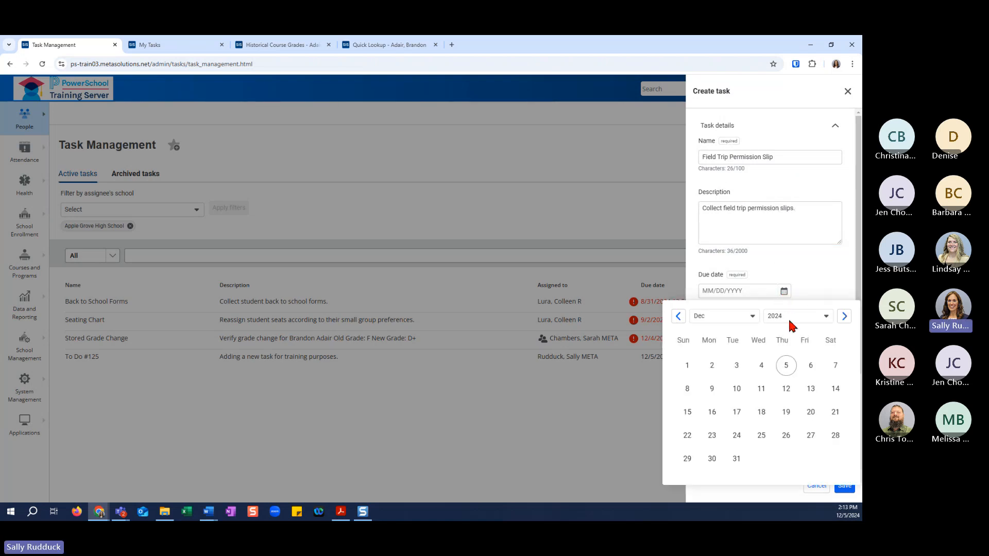
click(844, 316)
click(712, 390)
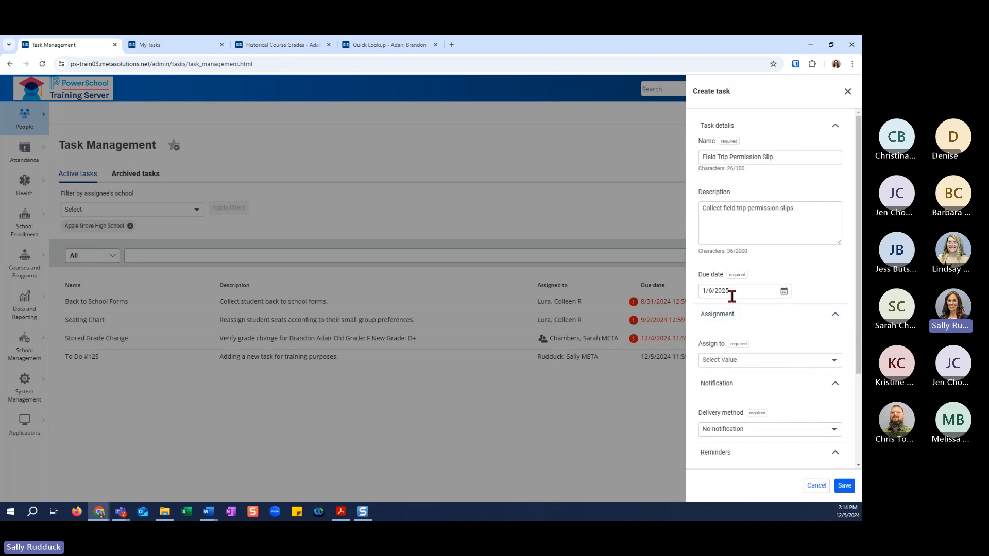
click(835, 316)
click(836, 318)
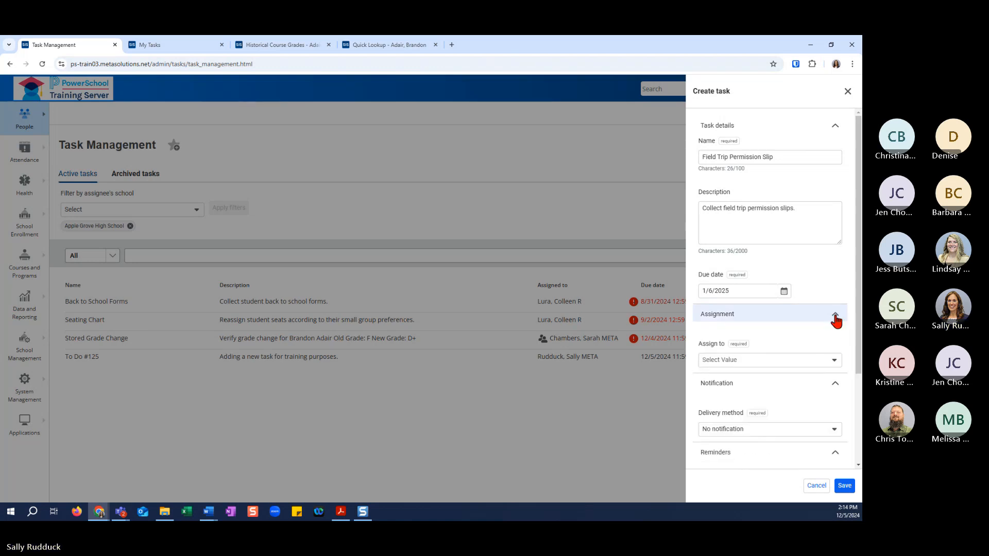
click(837, 386)
click(837, 385)
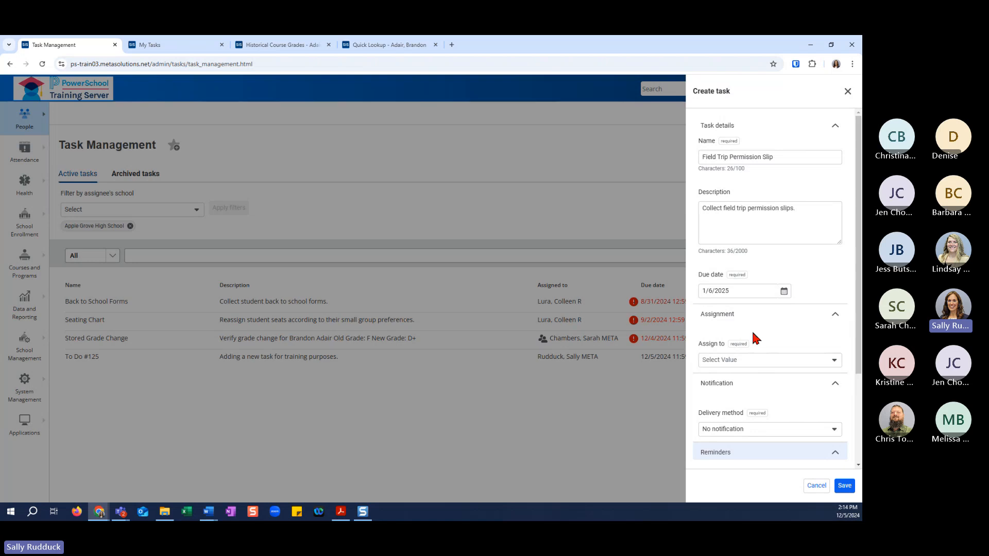
Assign the new task to Group (shared) with the user access role "Role - Office Staff".
click(832, 361)
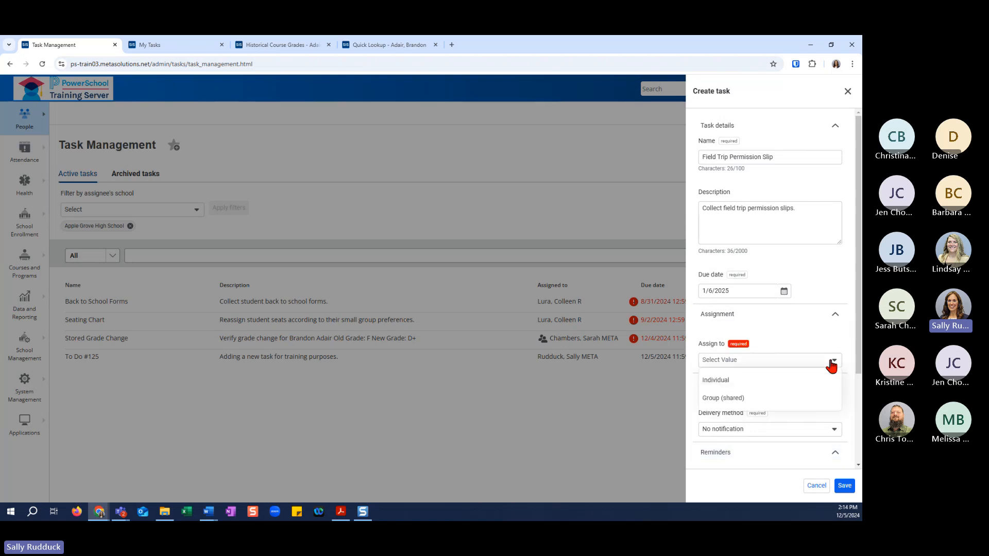
click(713, 398)
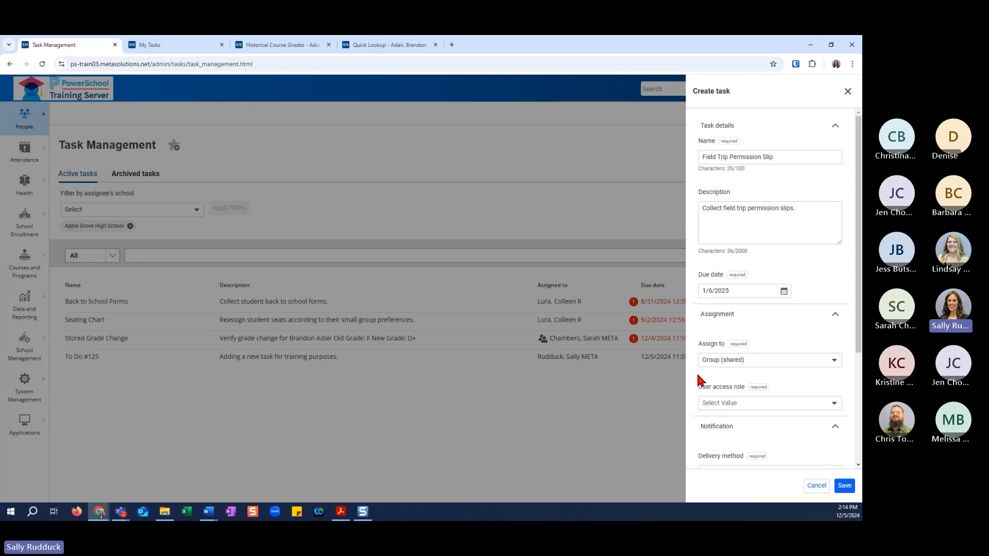
click(817, 364)
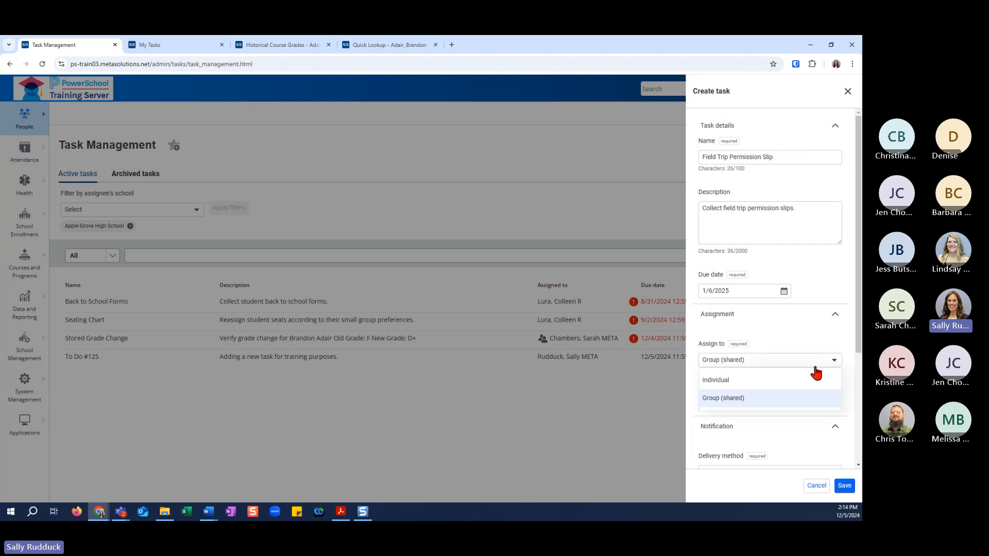
click(845, 382)
click(834, 404)
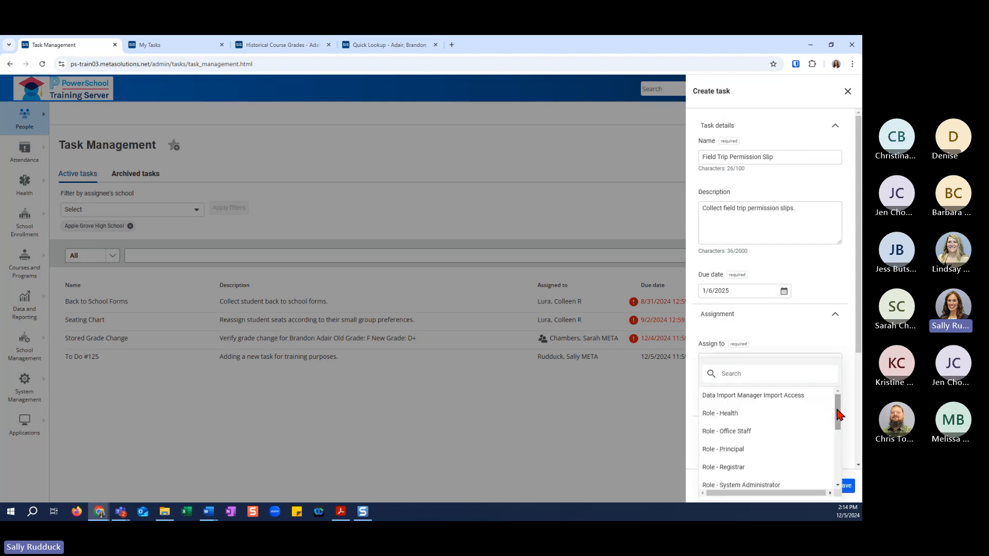
mouse_move(838, 415)
mouse_down()
mouse_move(842, 478)
mouse_move(837, 415)
mouse_up()
click(768, 439)
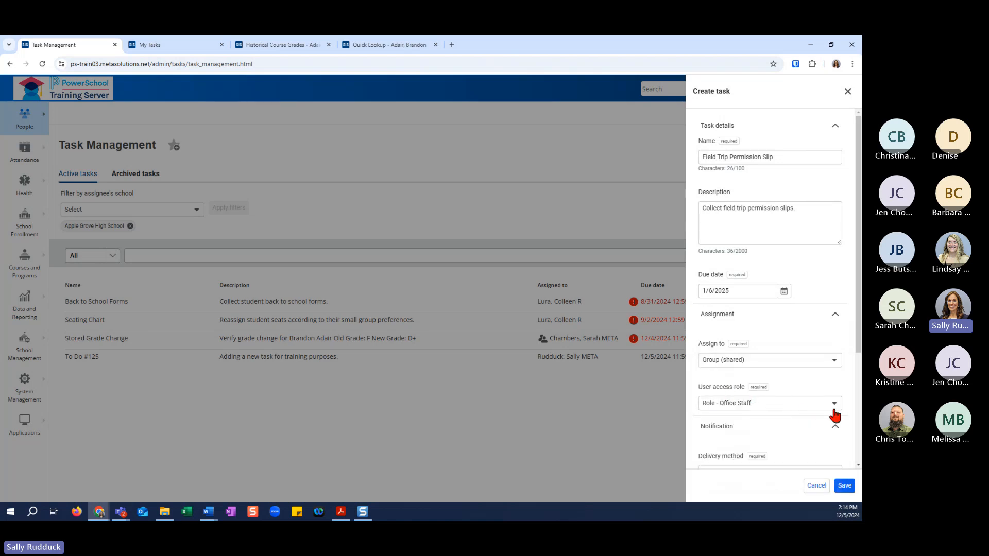
Set the assignment notification's delivery method to In-app for the new task.
scroll(833, 415, down, 1)
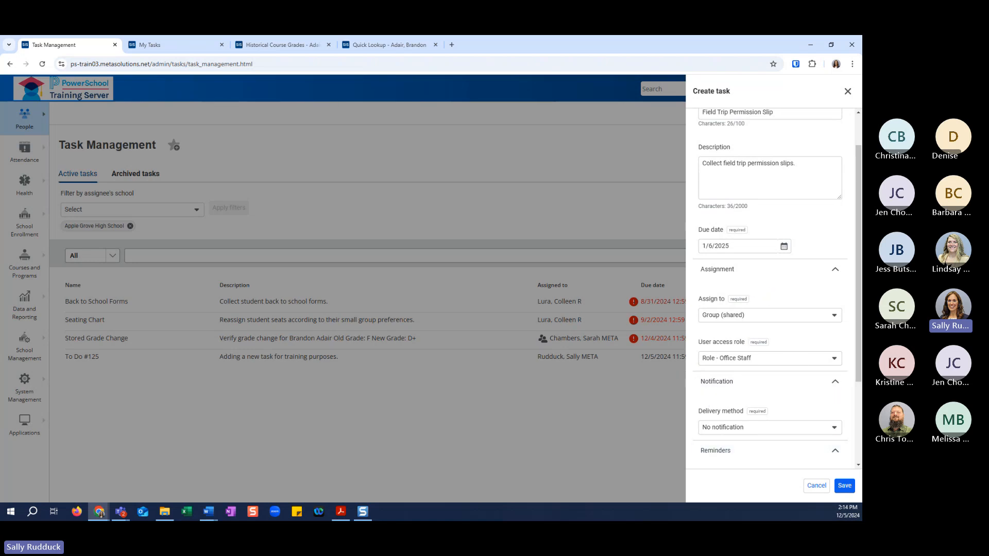
click(835, 430)
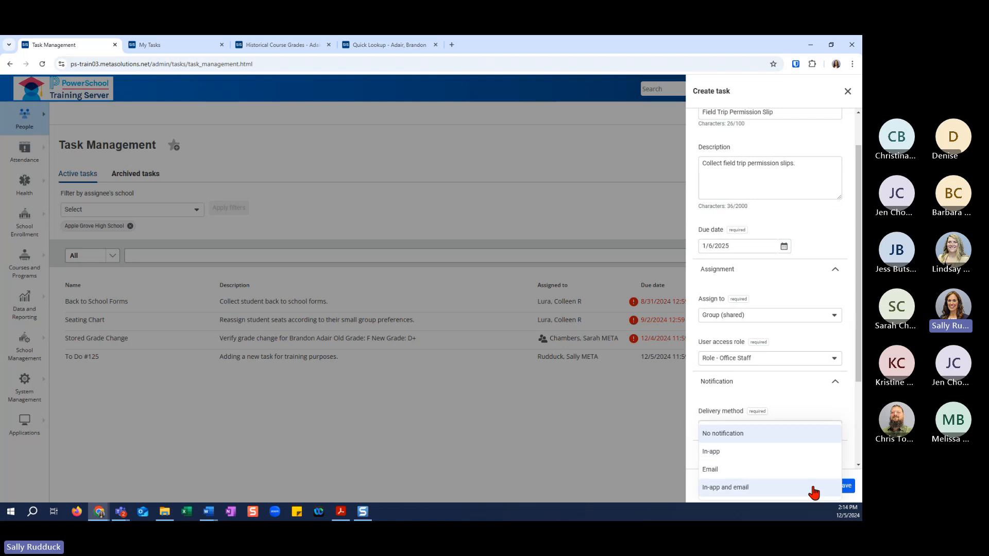
click(807, 462)
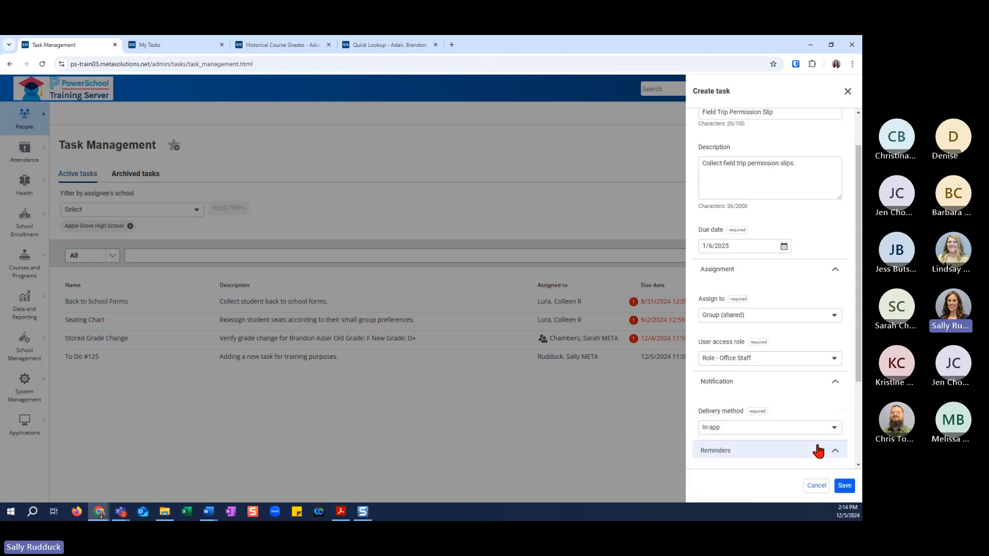
Enable reminders for the new task and set the first reminder to 20 days before the due date.
scroll(835, 419, down, 3)
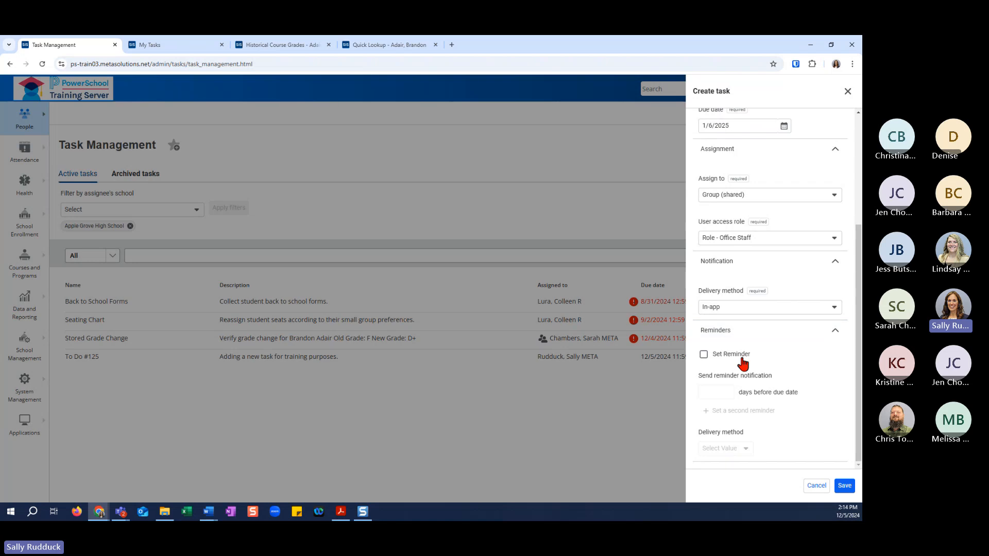
click(703, 354)
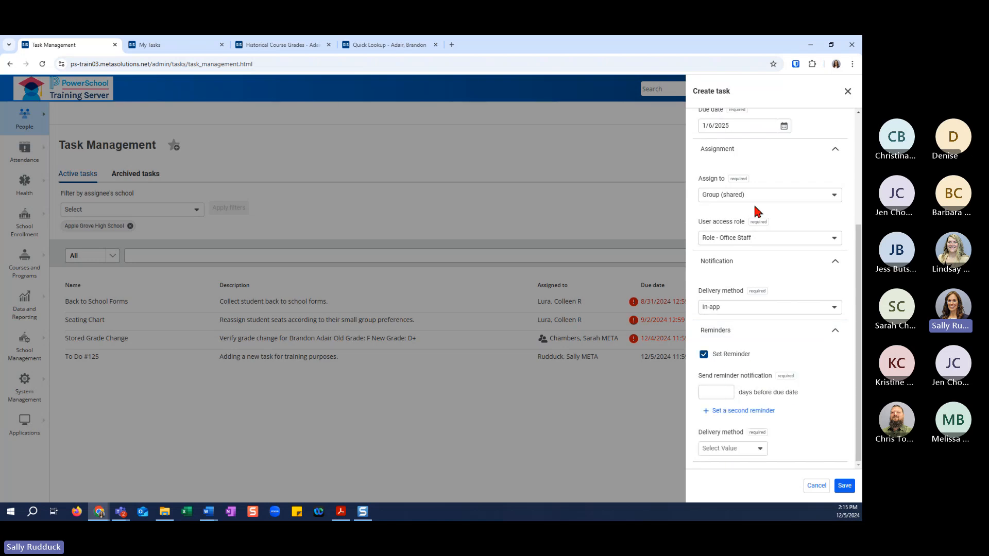
click(714, 392)
text(15)
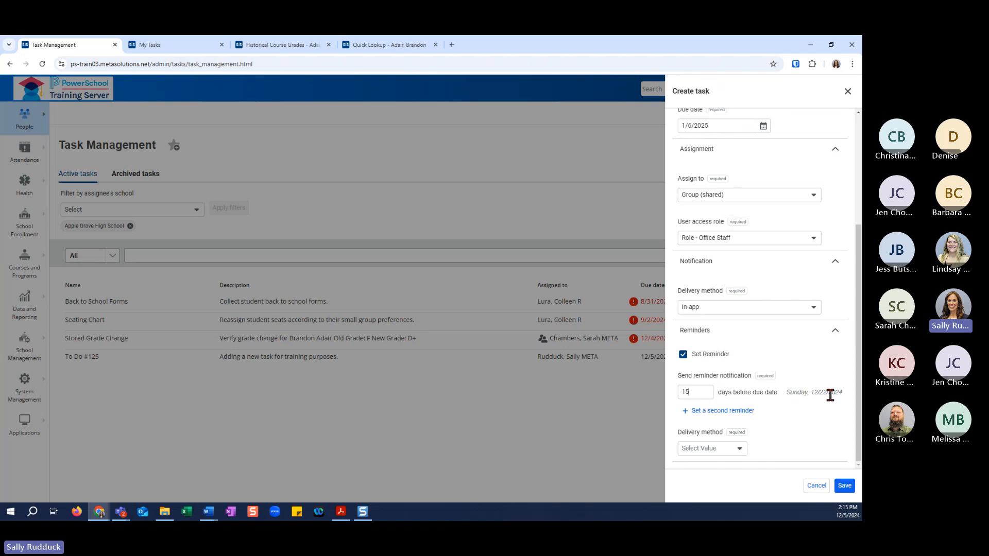
click(698, 389)
key(BackSpace)
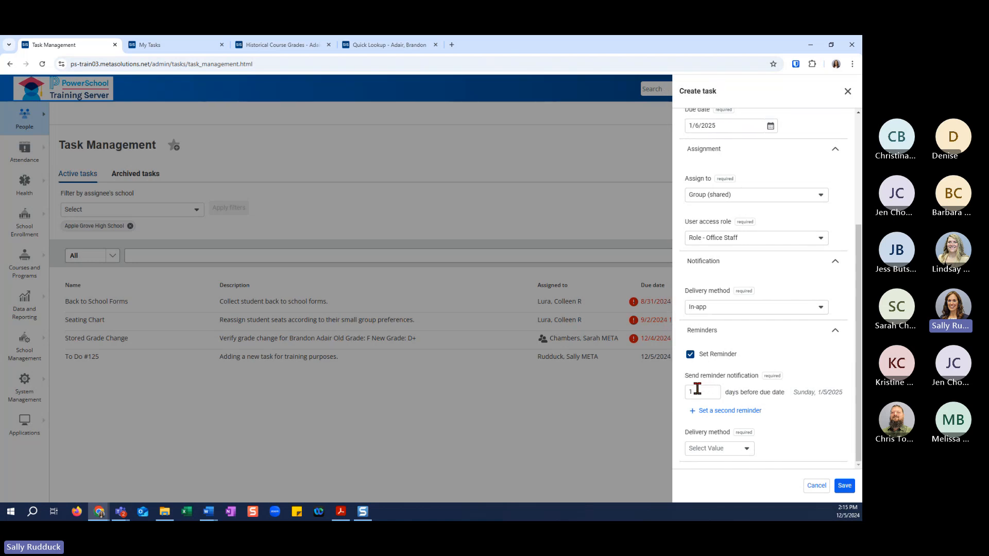
key(BackSpace)
text(20)
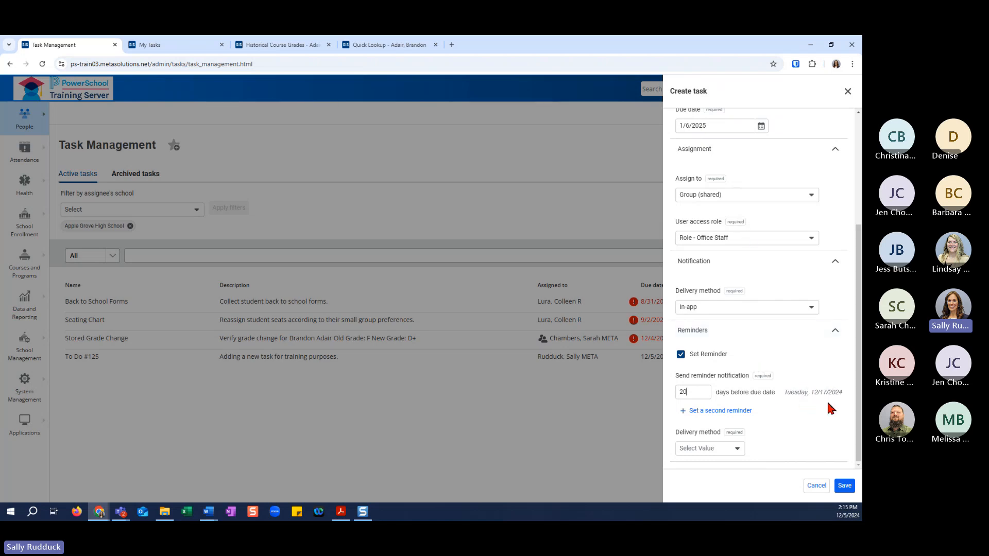
Add a second reminder to the new task, set to 4 days before the due date.
click(728, 412)
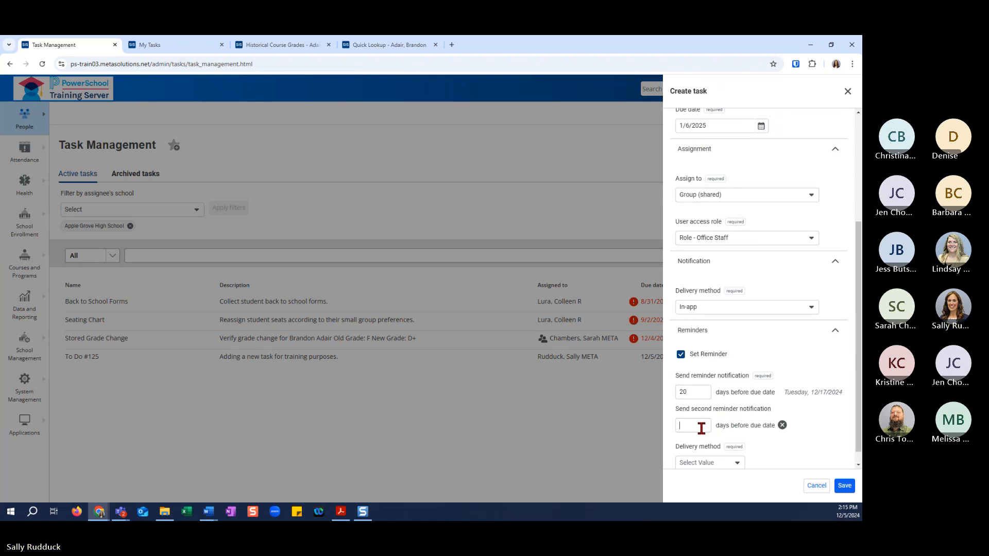
text(2)
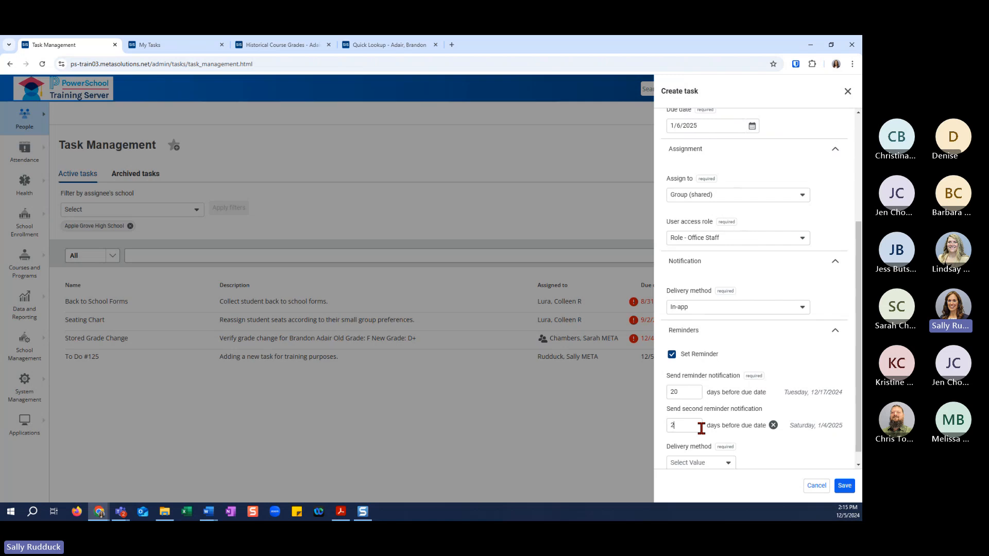
key(BackSpace)
text(4)
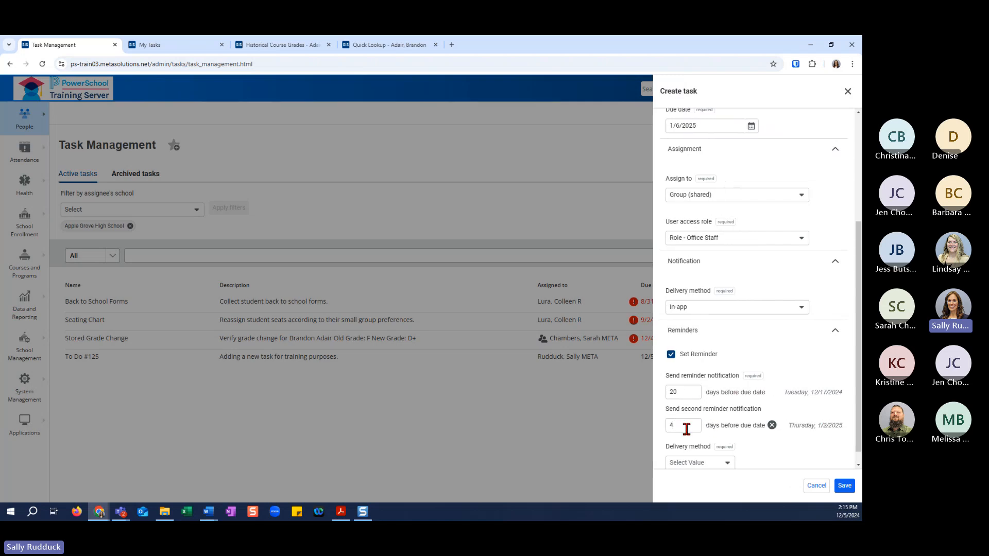
Set the reminders' delivery method to In-app and save the Field Trip Permission Slip task.
scroll(766, 415, down, 1)
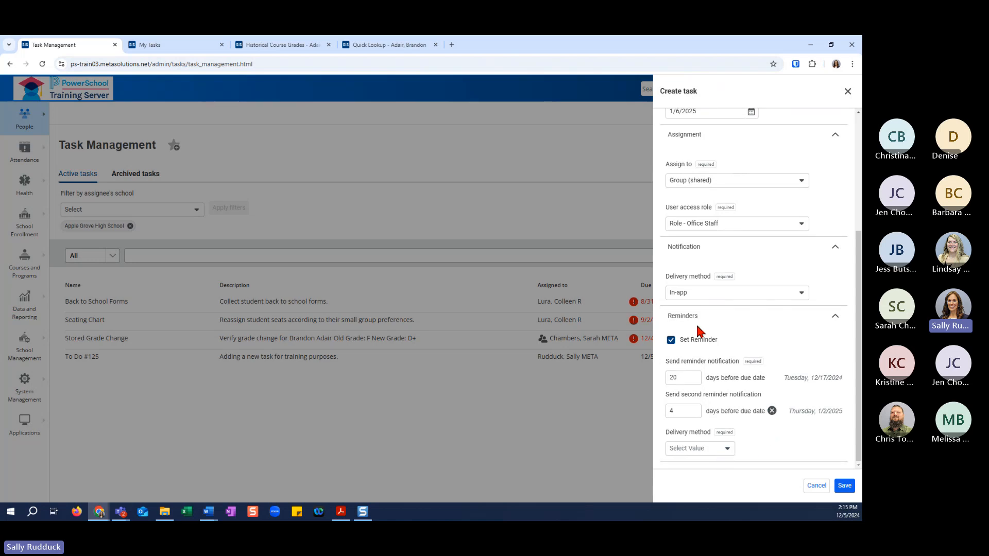
click(726, 449)
click(719, 450)
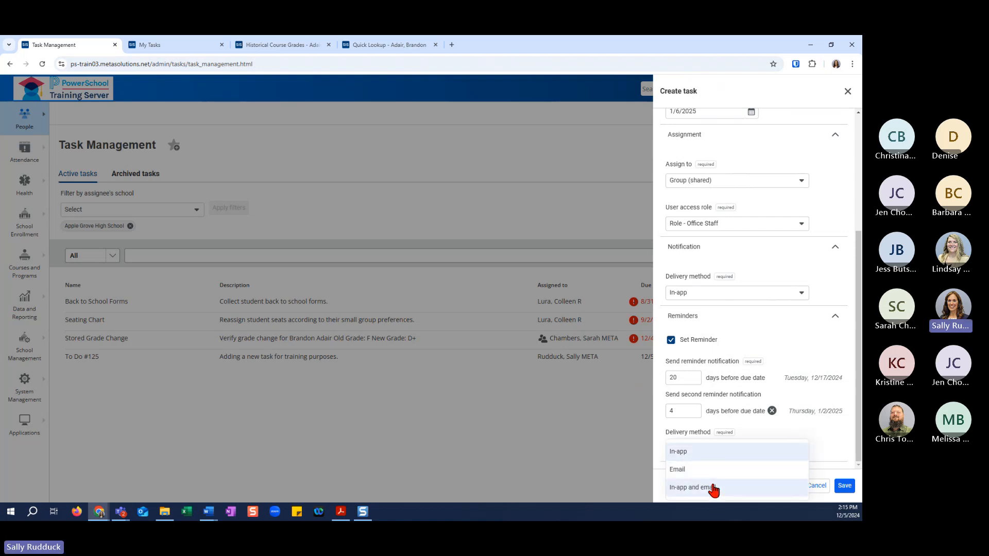
click(844, 485)
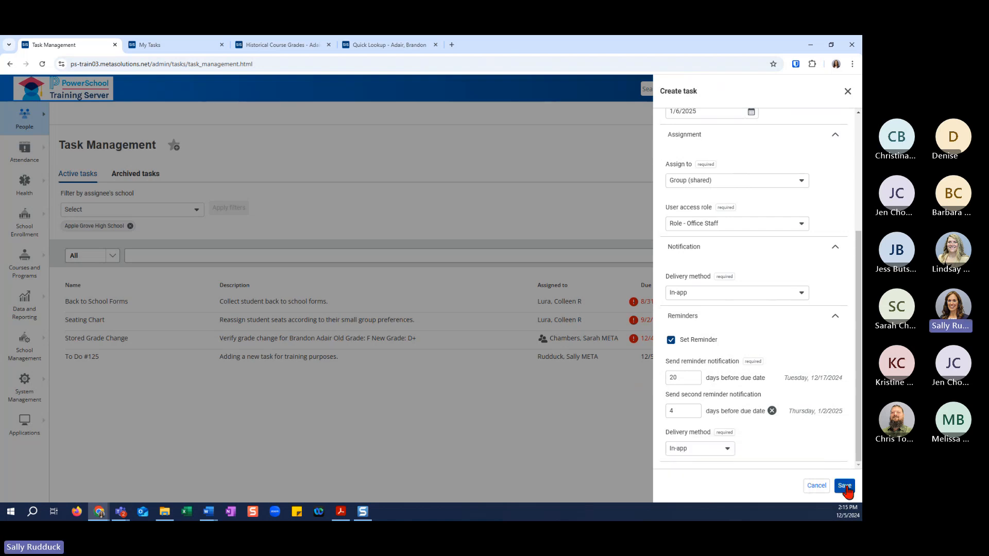
click(844, 485)
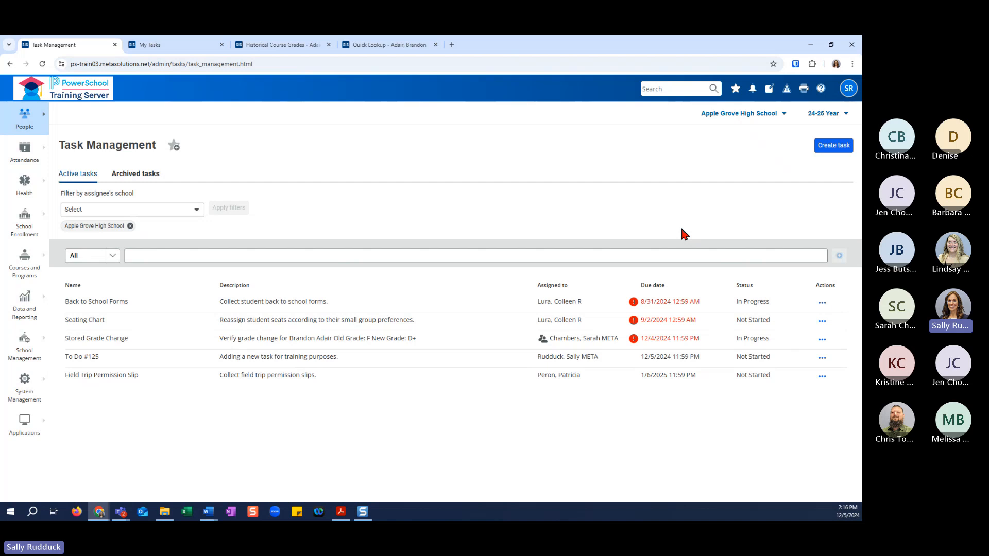
Look at the Manage Profile page and open the My Tasks page from the account options.
click(848, 93)
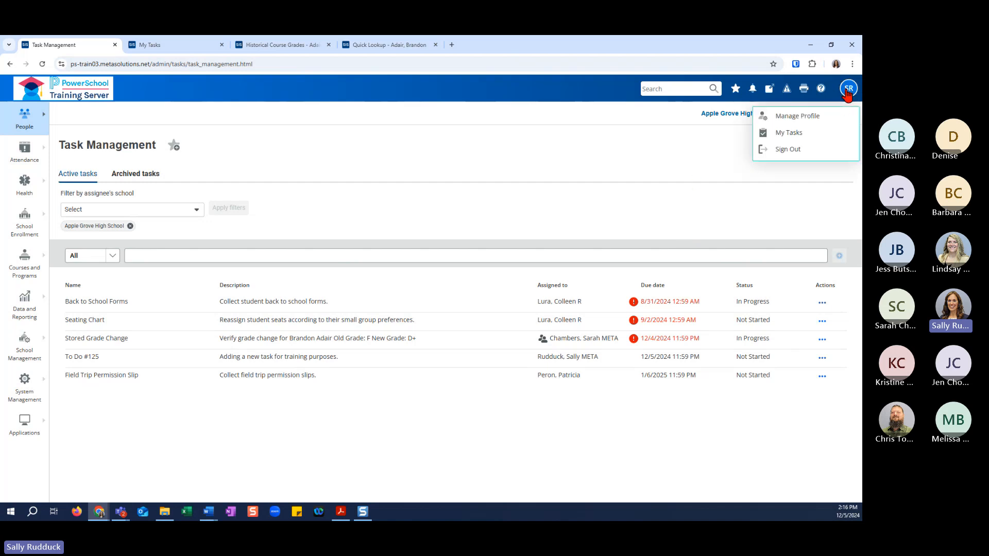
click(788, 120)
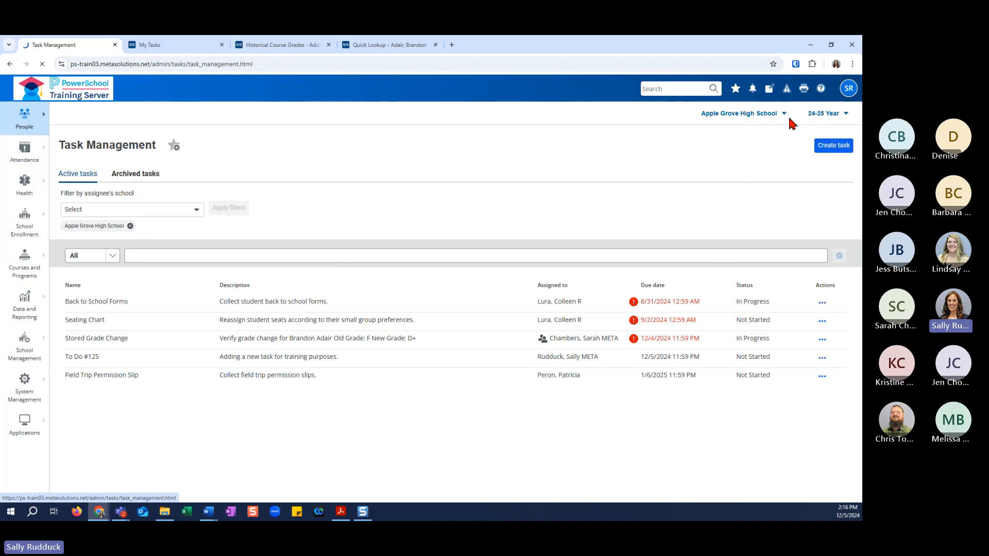
click(849, 91)
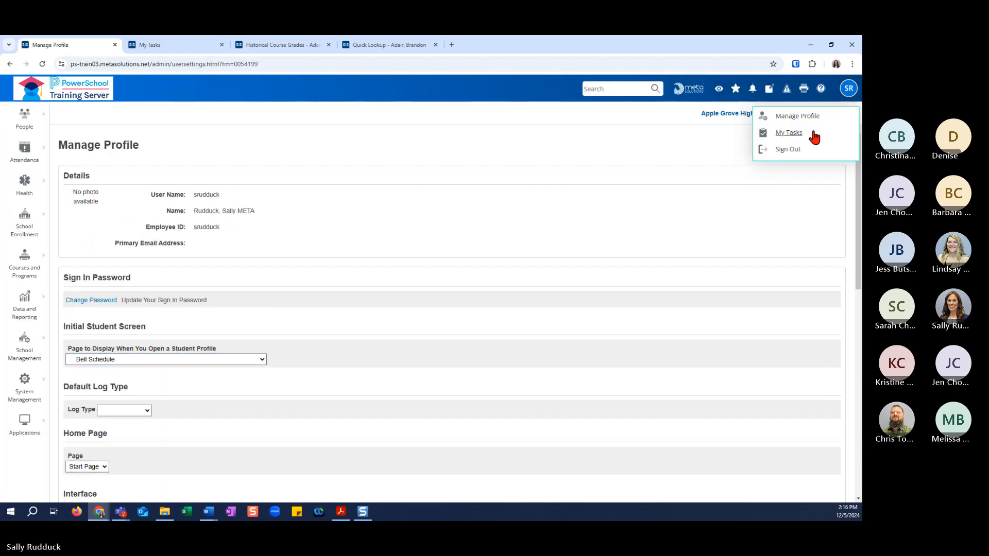
click(793, 133)
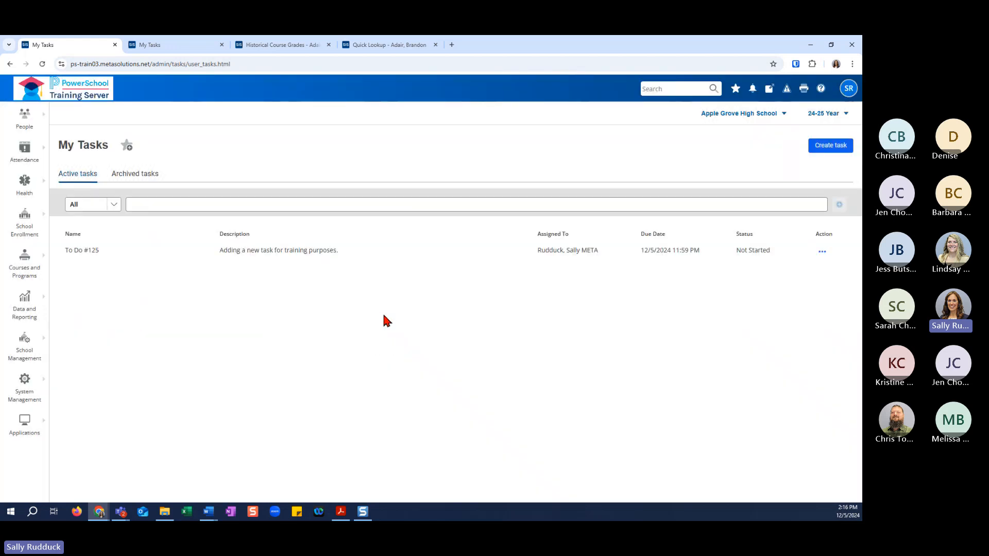
Examine the blank task creation form in My Tasks without saving, and check the archived tasks before returning to the active ones.
click(835, 152)
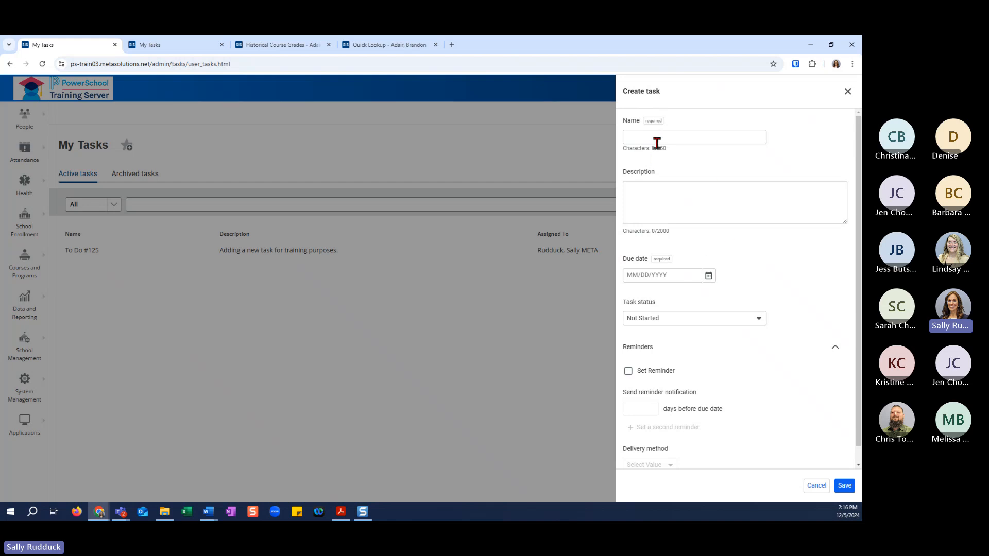
scroll(700, 279, down, 1)
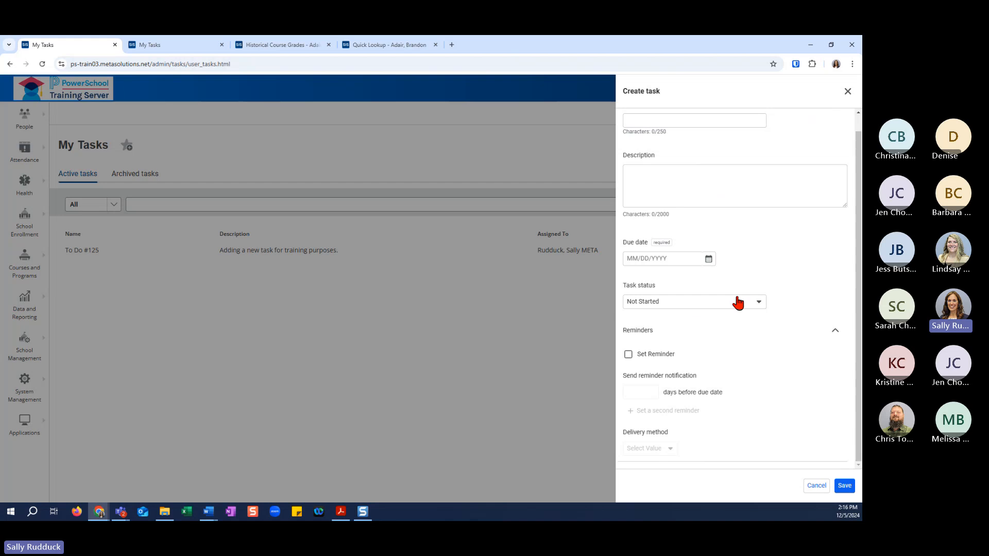
click(846, 98)
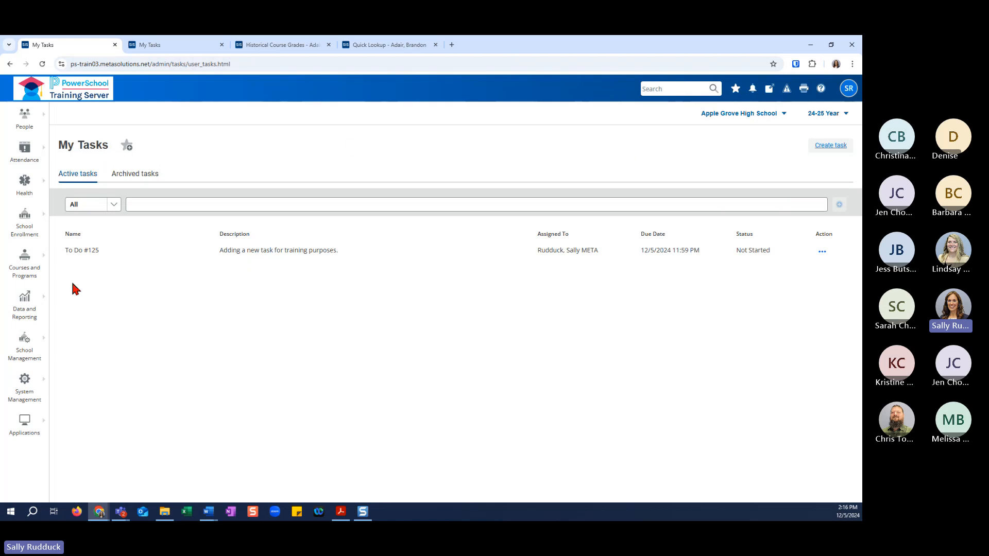
click(135, 175)
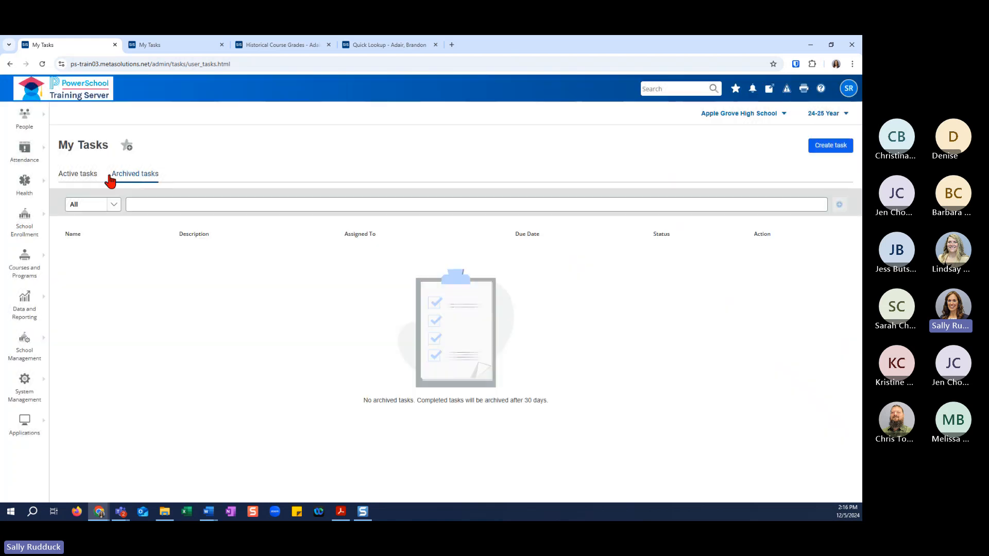
click(89, 176)
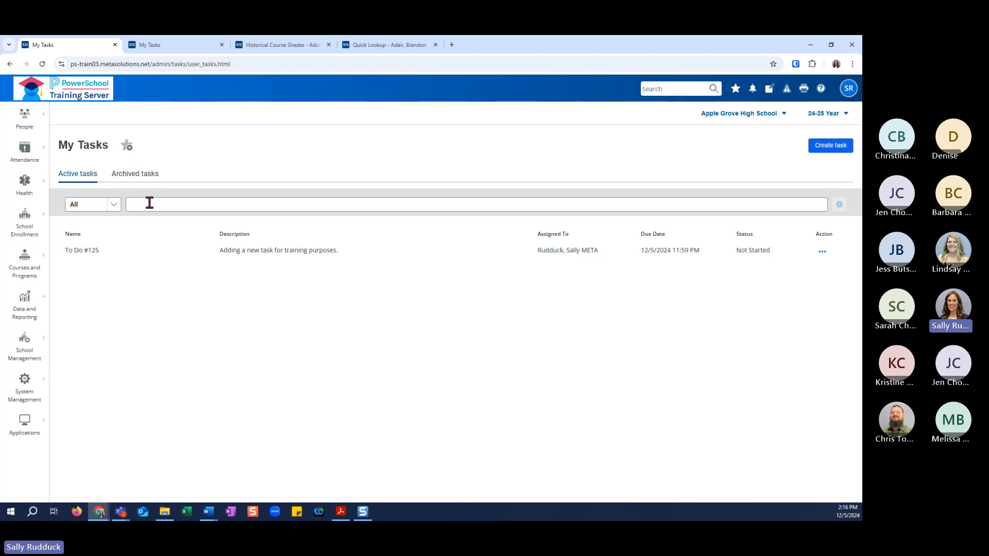